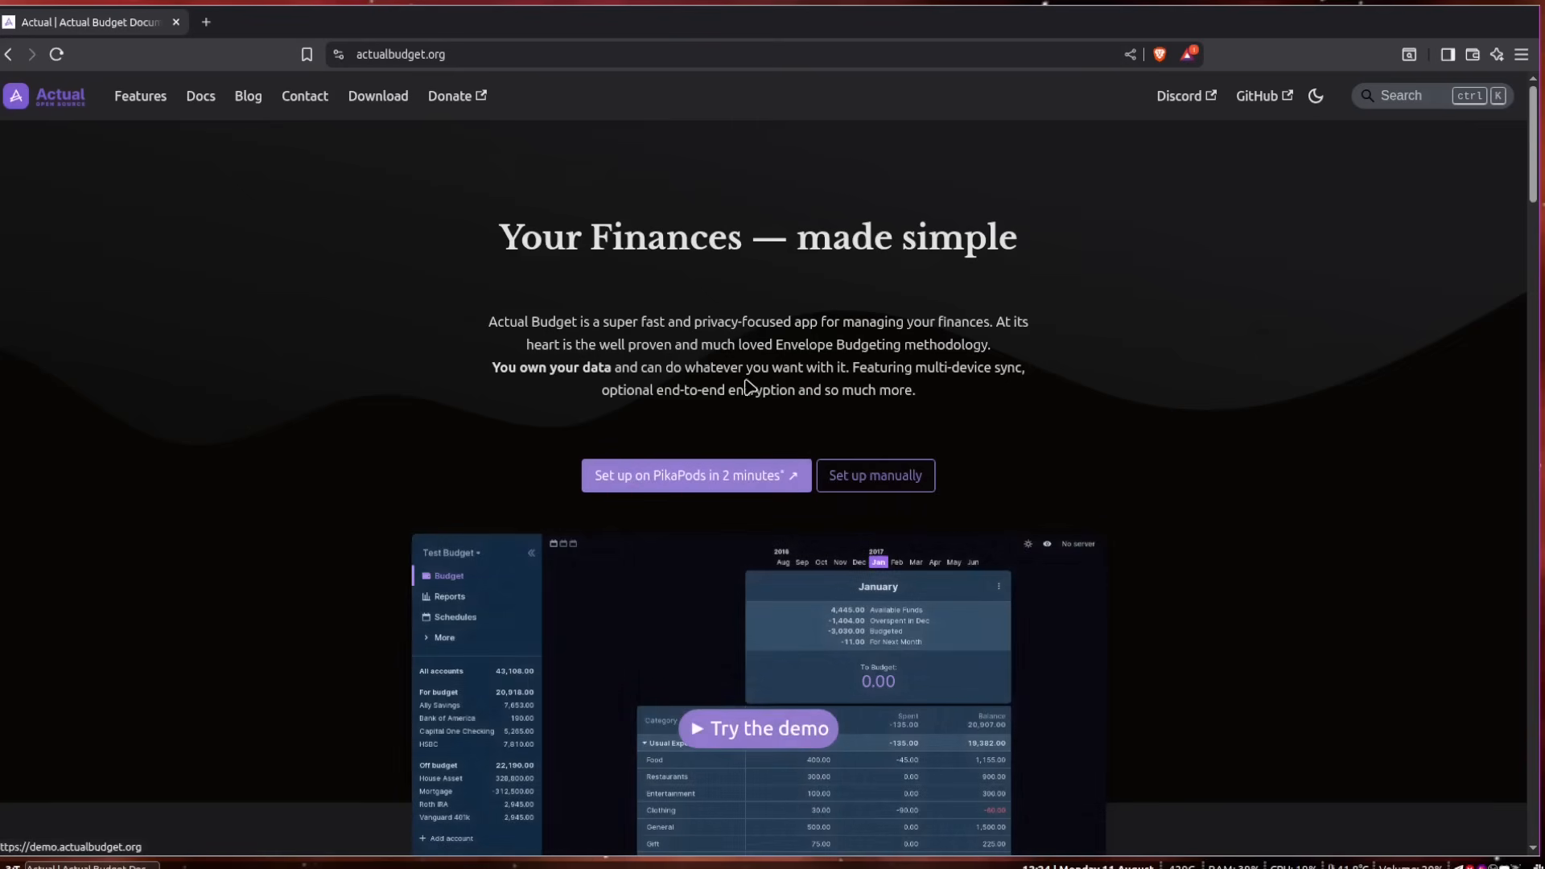
Open the Actual Budget downloads page and check the execute permission of Actual-linux-x86_64.AppImage in the Downloads folder.
left_click(377, 97)
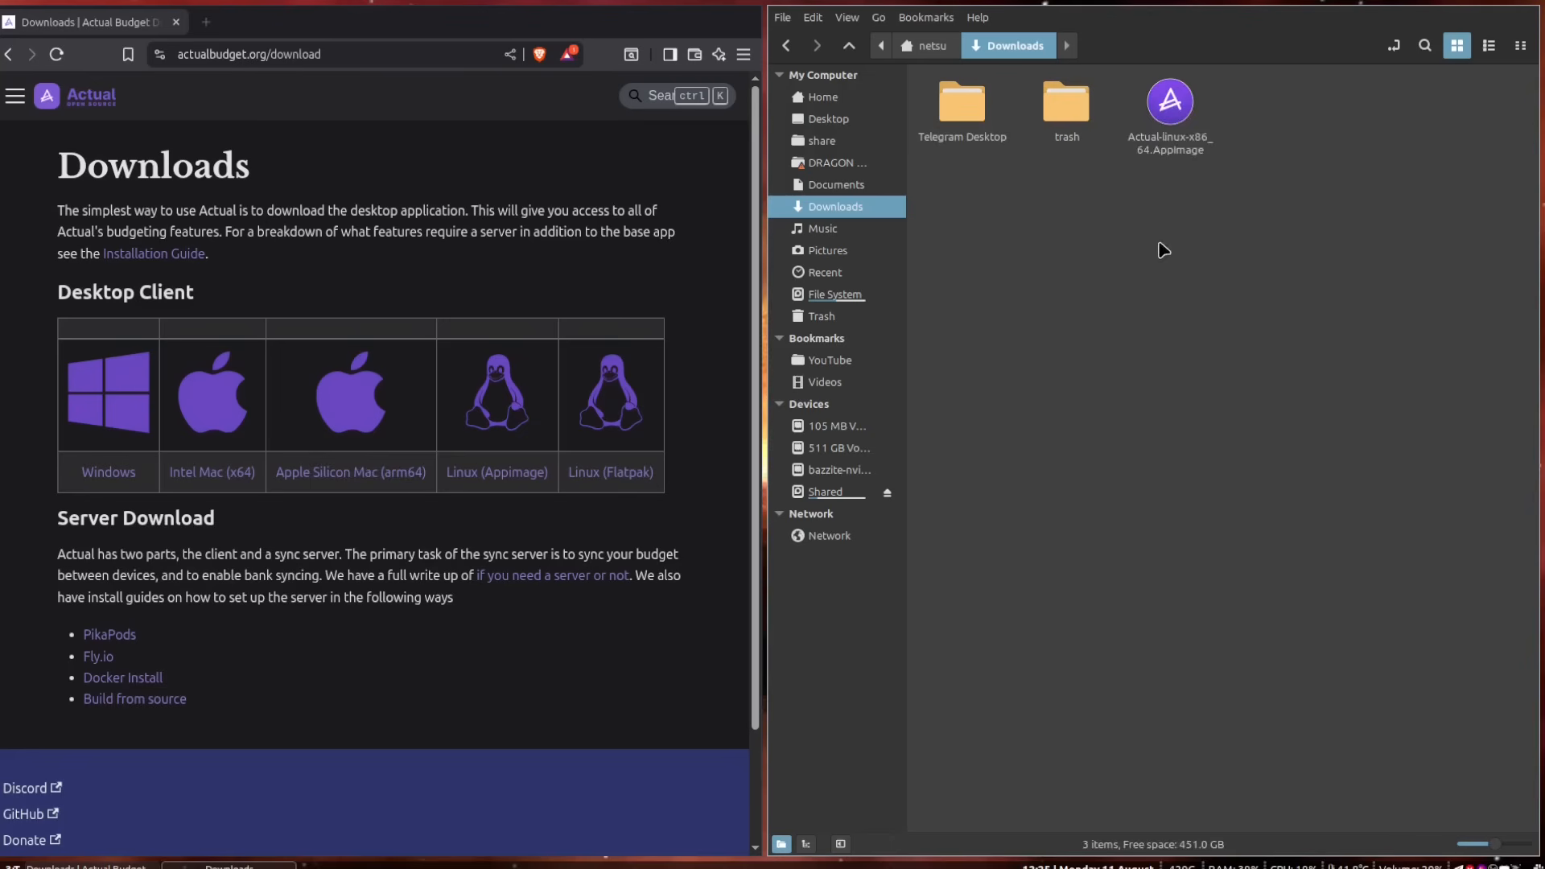
left_click_drag(1161, 256, 1203, 71)
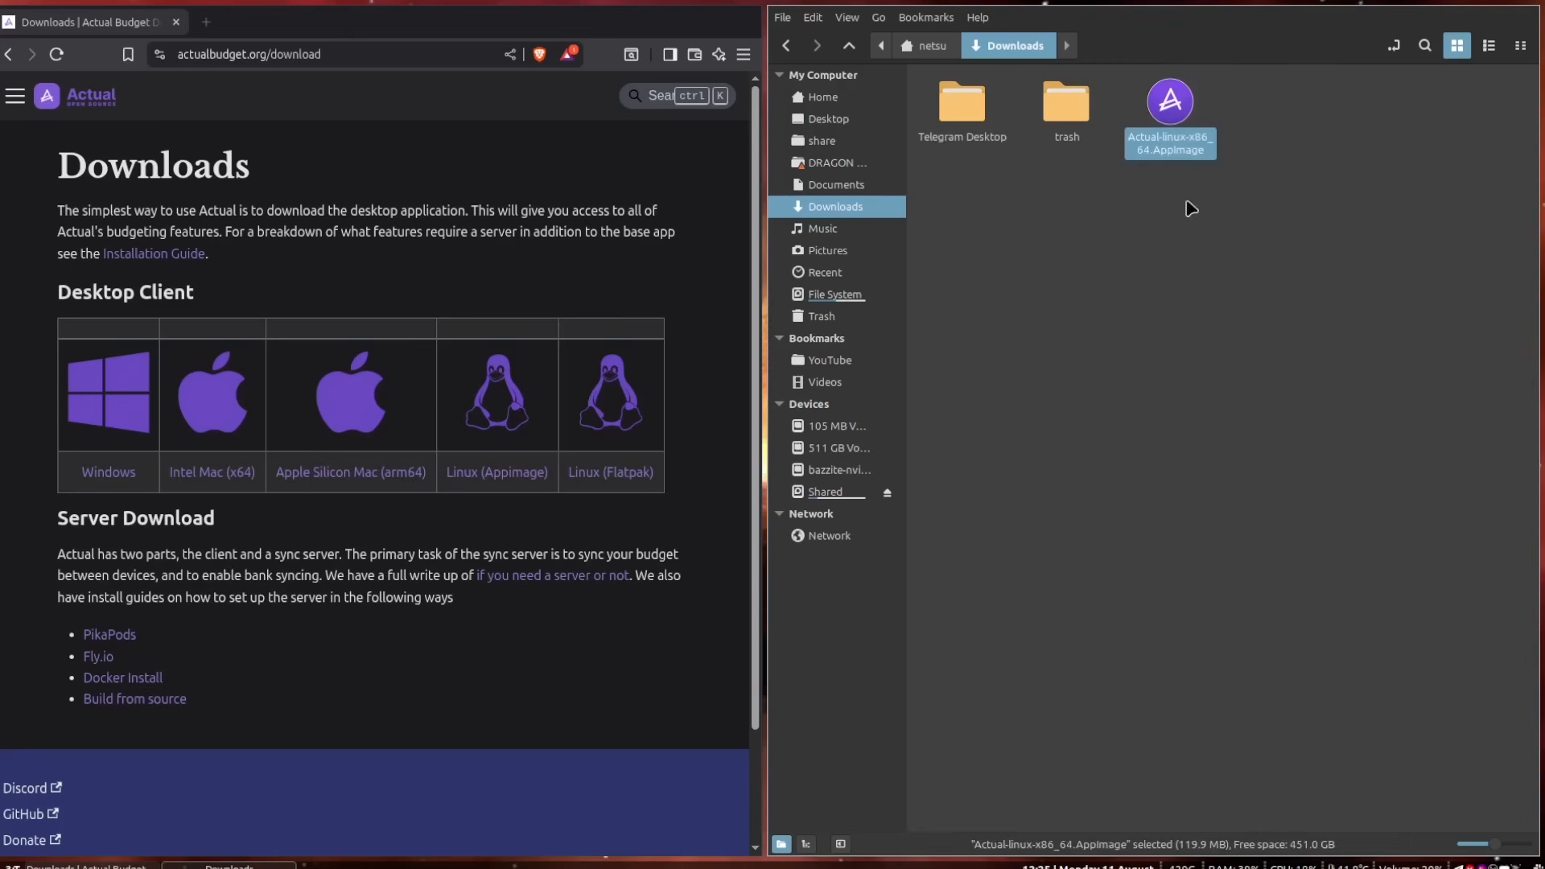
right_click(1174, 125)
left_click(1225, 382)
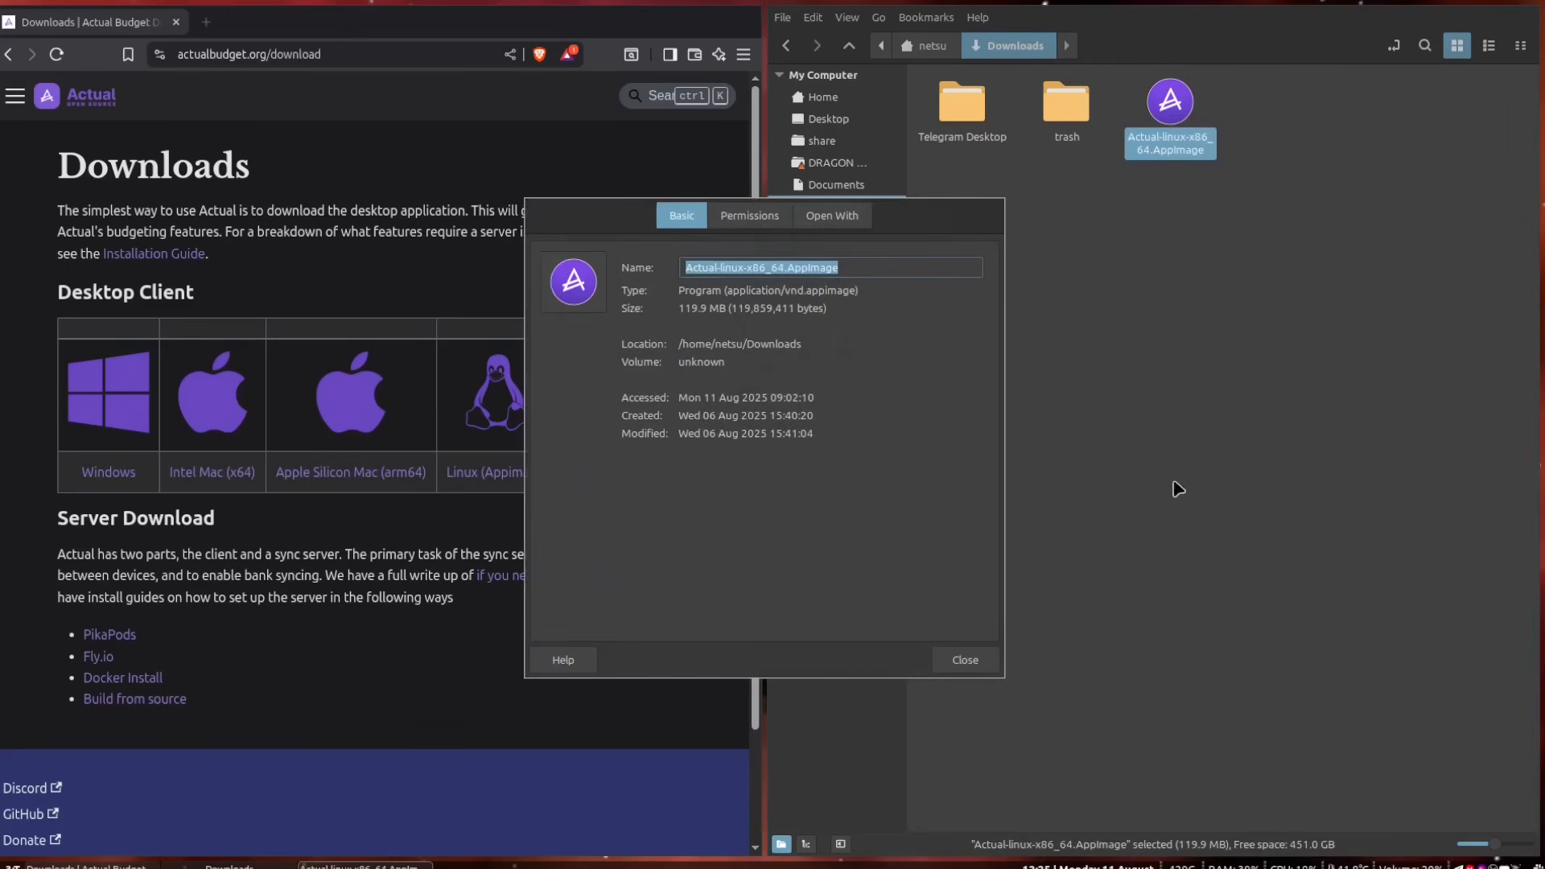
left_click(752, 217)
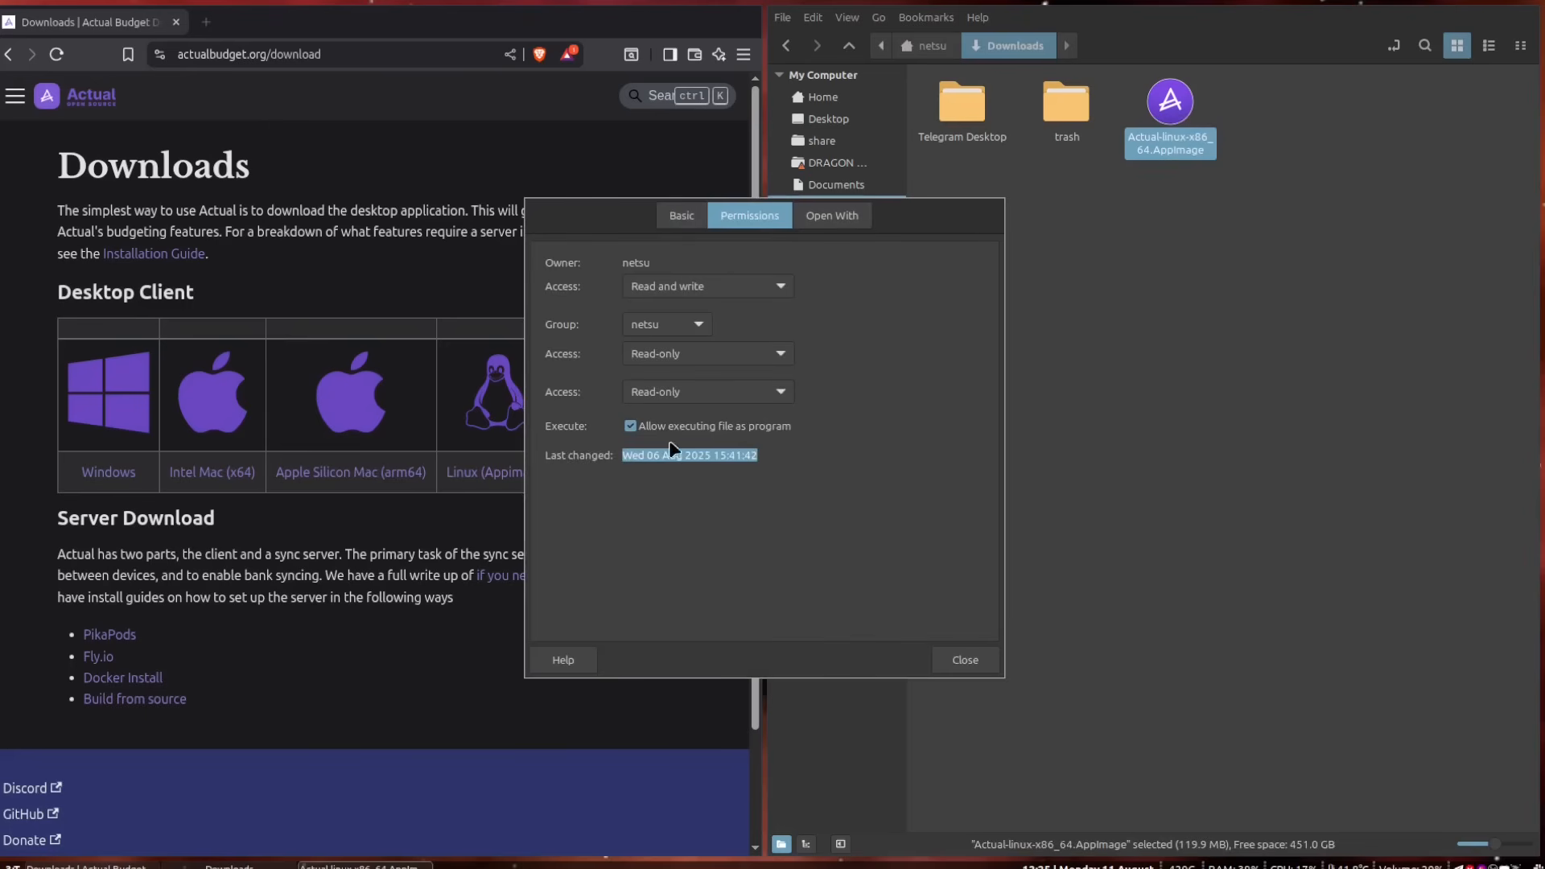
left_click(966, 659)
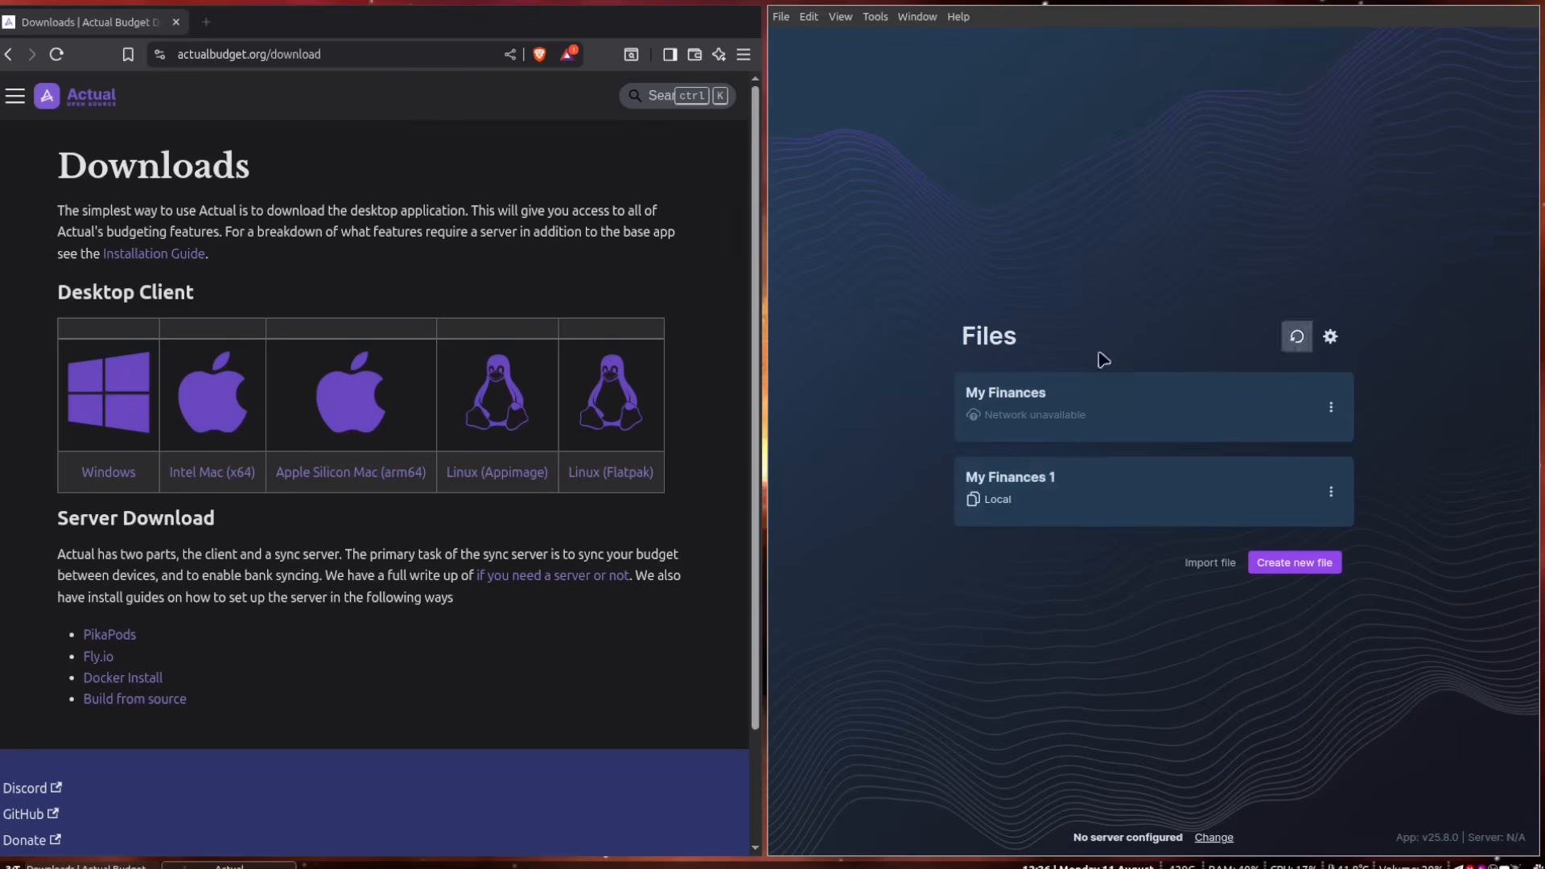
Create a new budget file and rename it "YouTUbe Tutorial".
left_click(1304, 563)
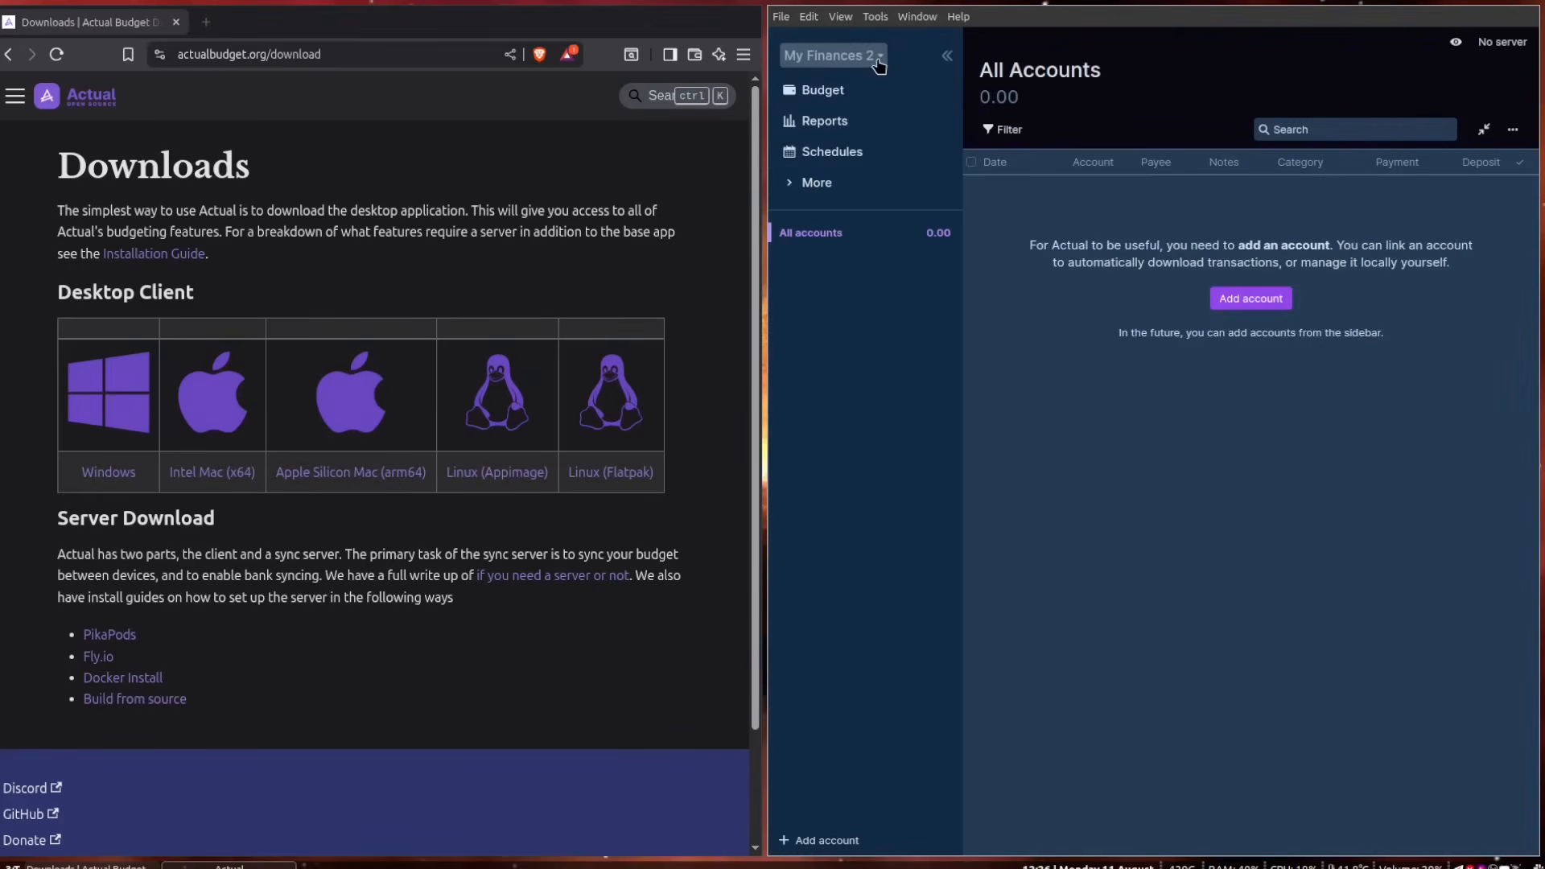
left_click(878, 56)
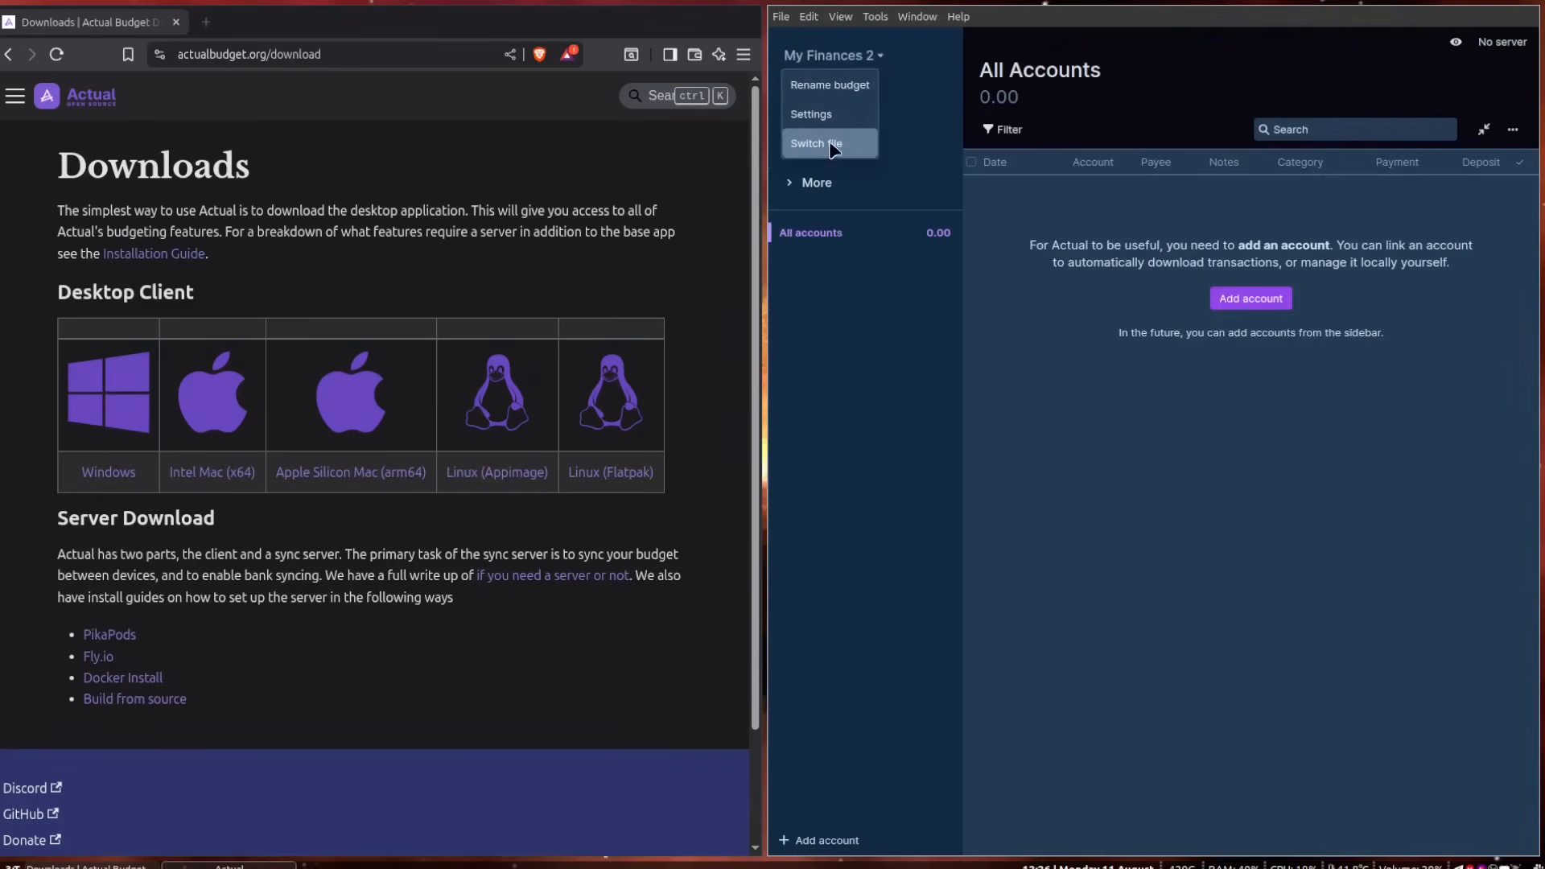
left_click(836, 87)
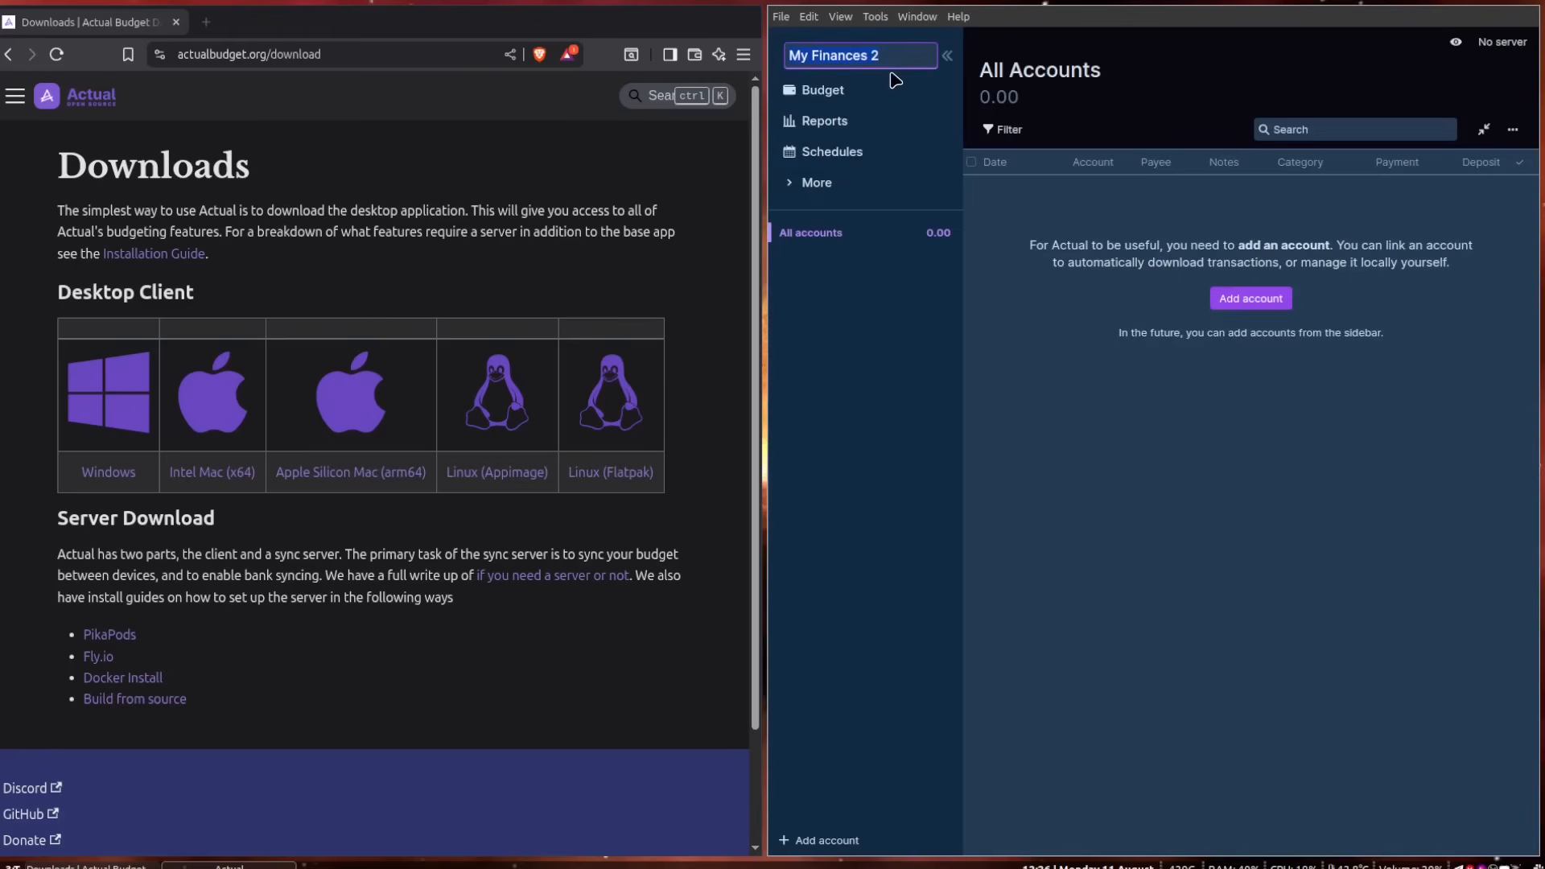
type("YouTUbe Tutorial")
key("Return")
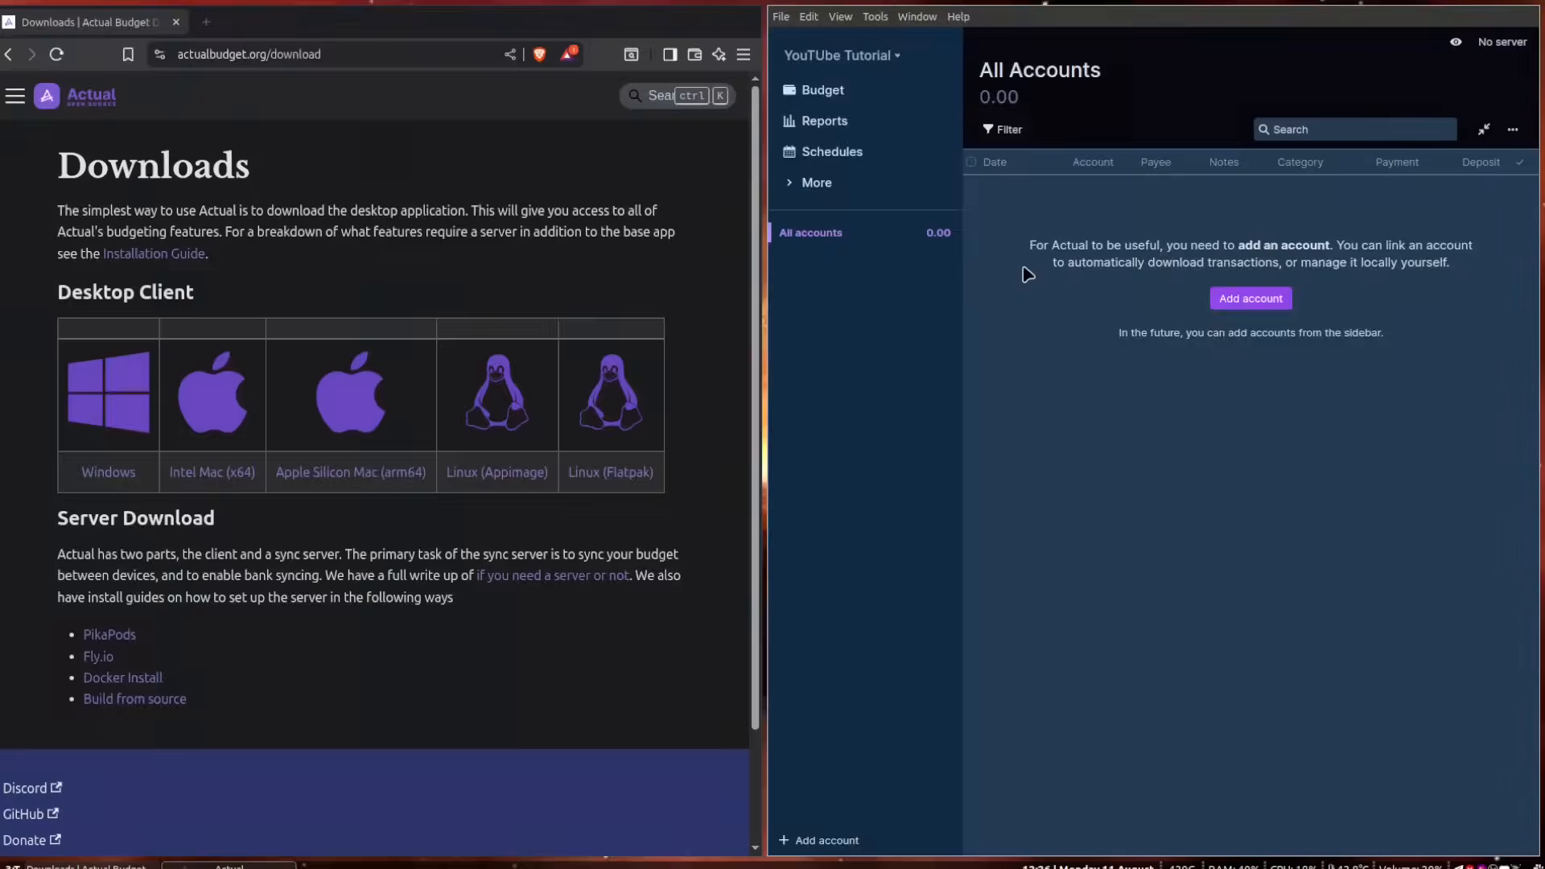
Enlarge the budget window and look through the Budget, Reports and Schedules pages and the extra entries, ending on all accounts.
key("super+w")
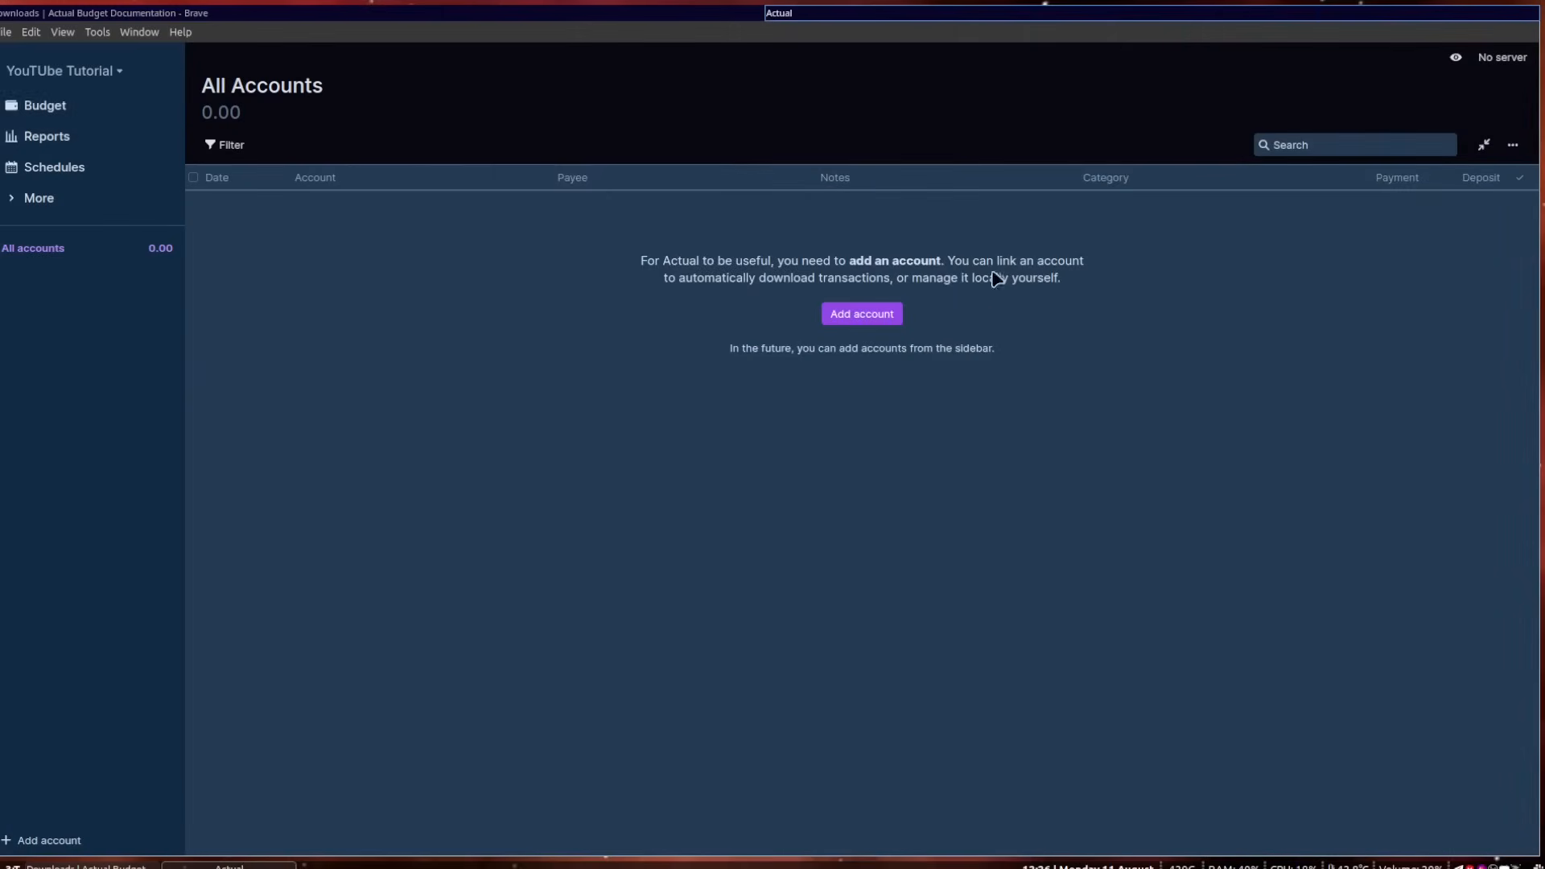
left_click(90, 107)
left_click(121, 141)
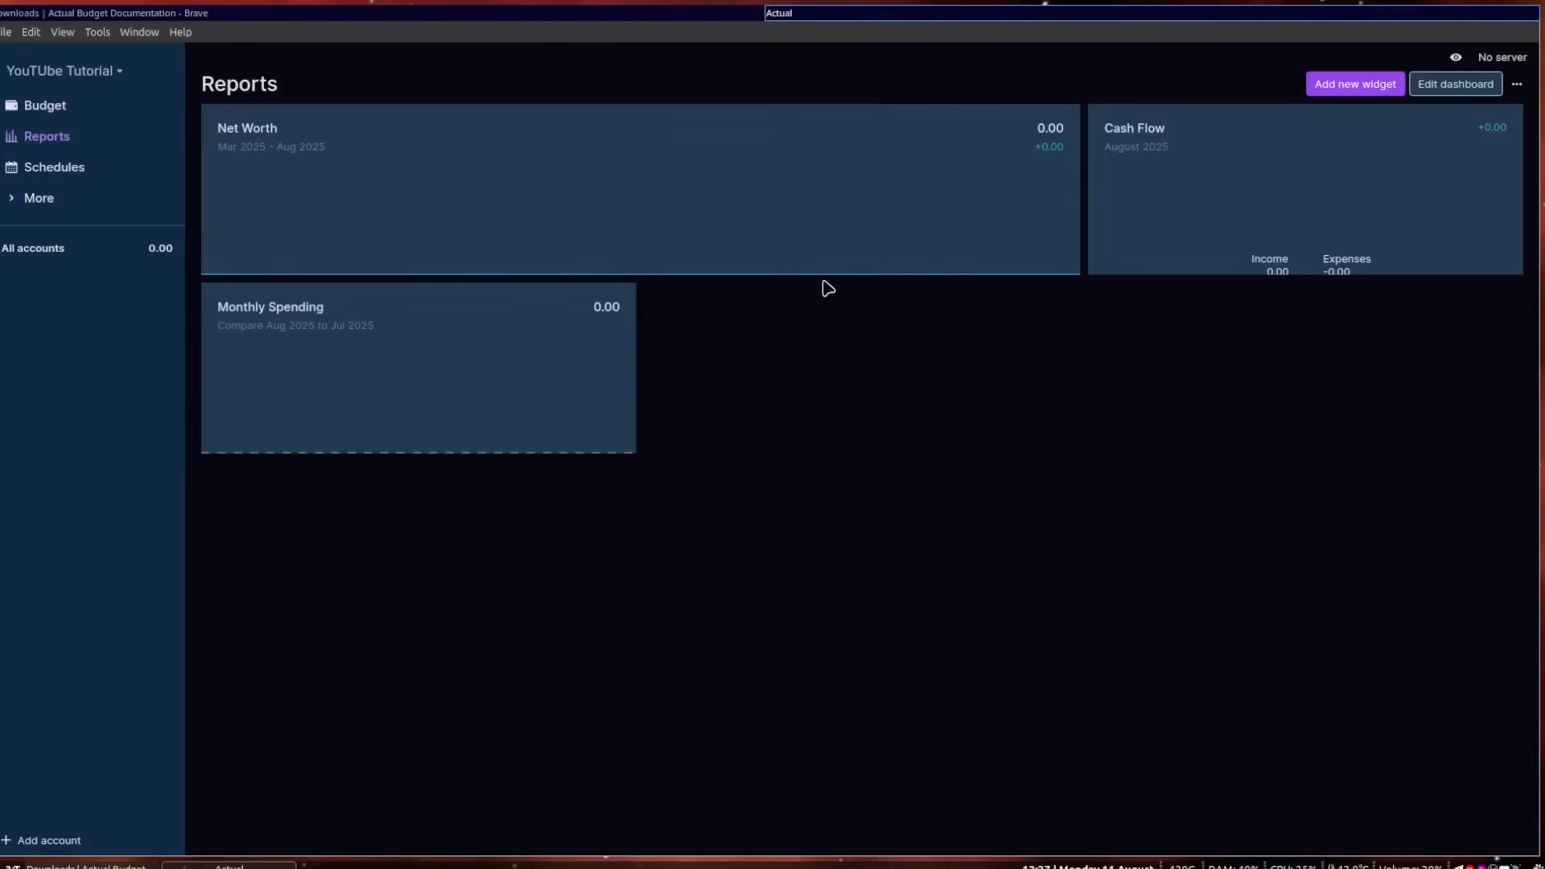
left_click(83, 166)
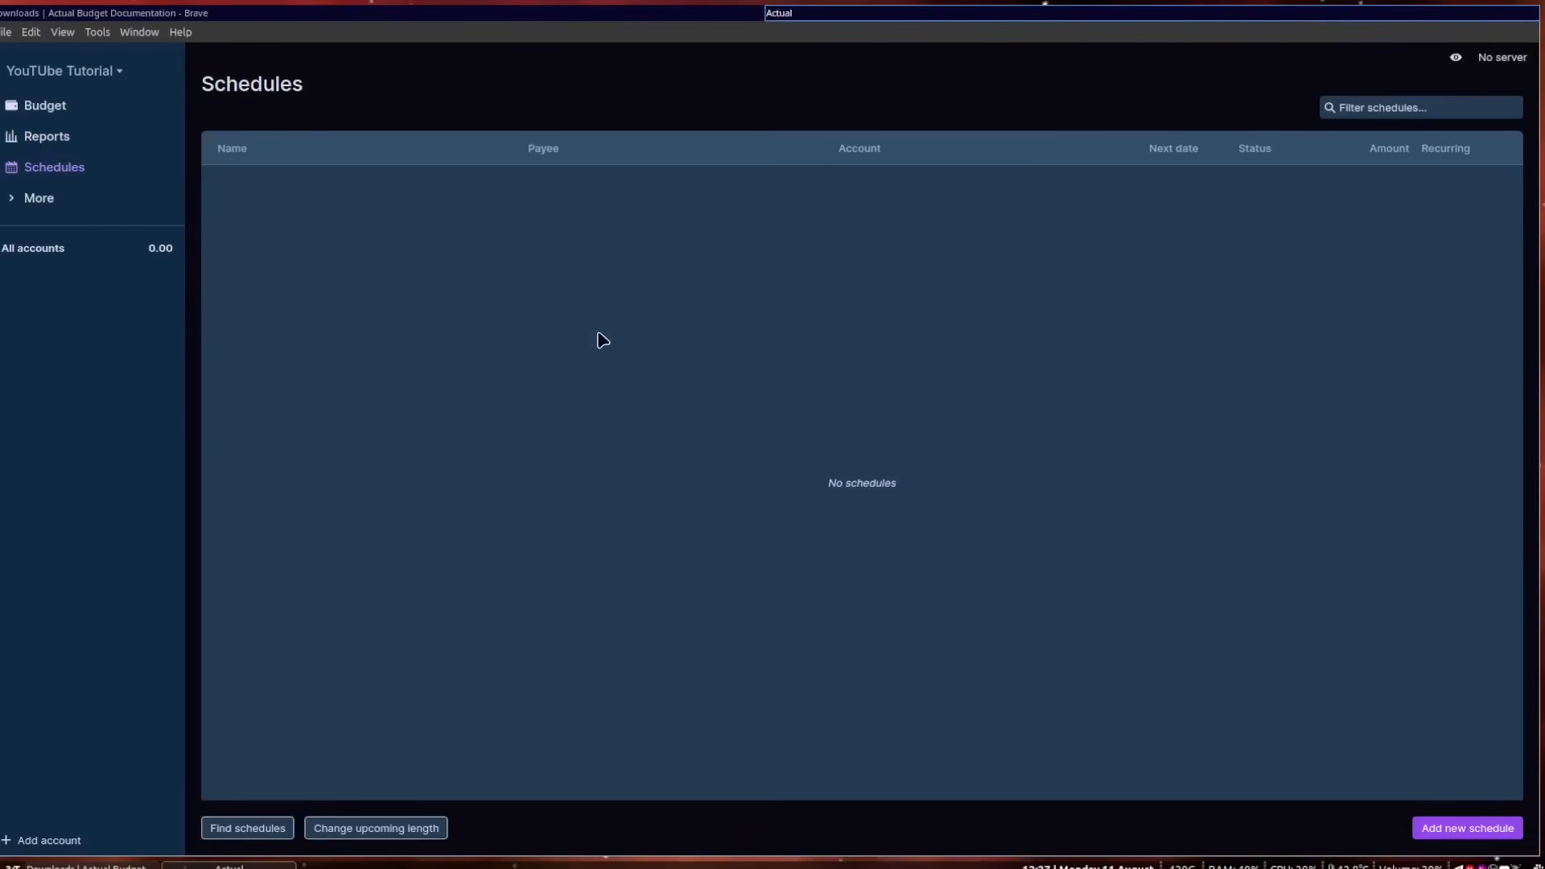
left_click(24, 199)
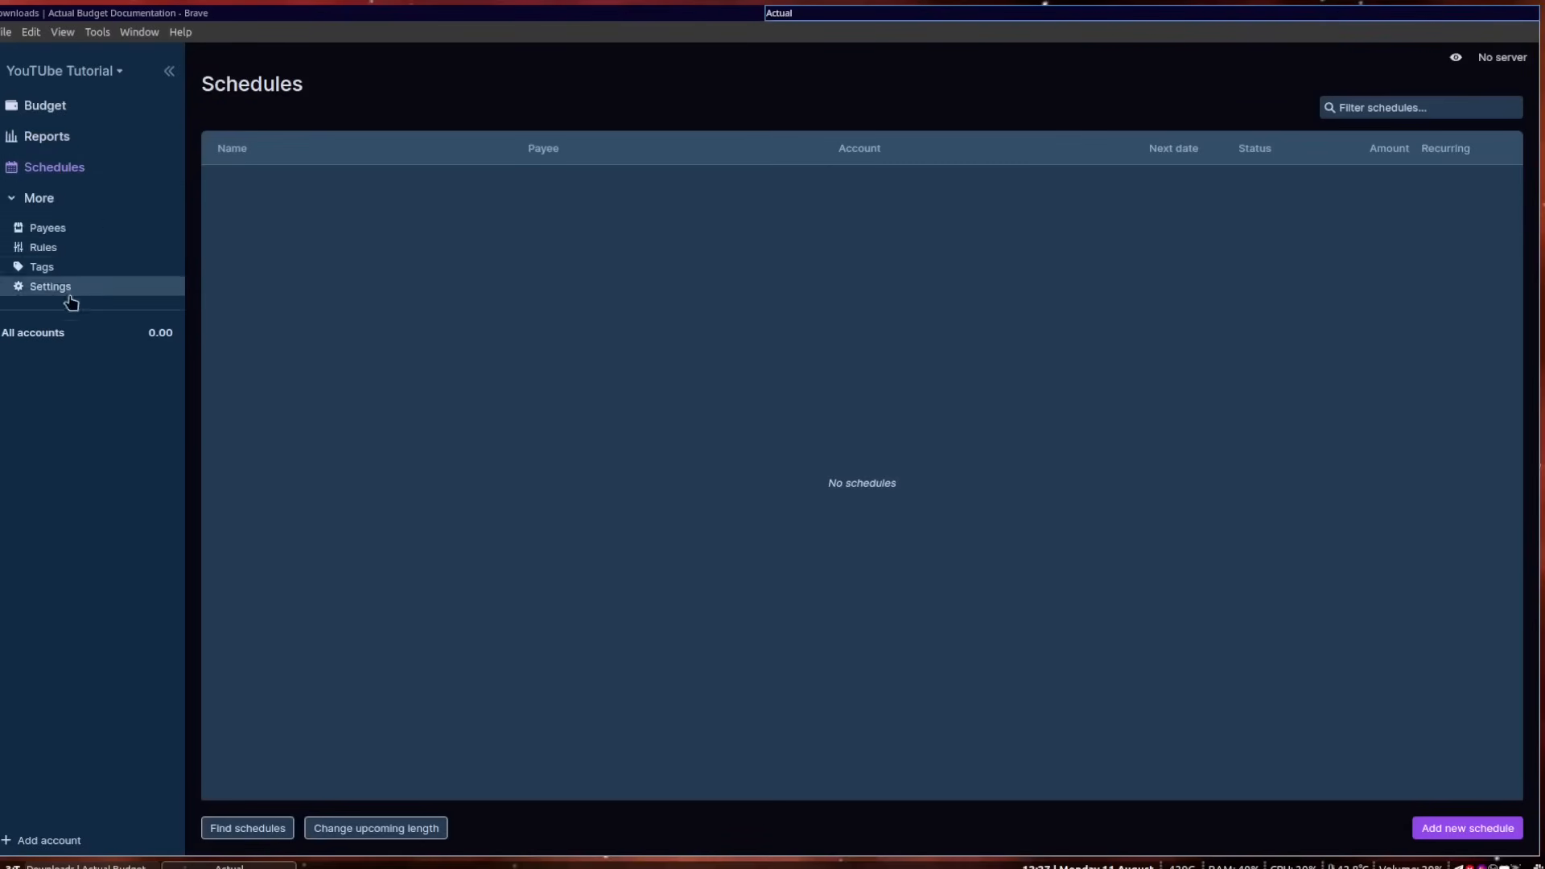
left_click(32, 203)
left_click(58, 249)
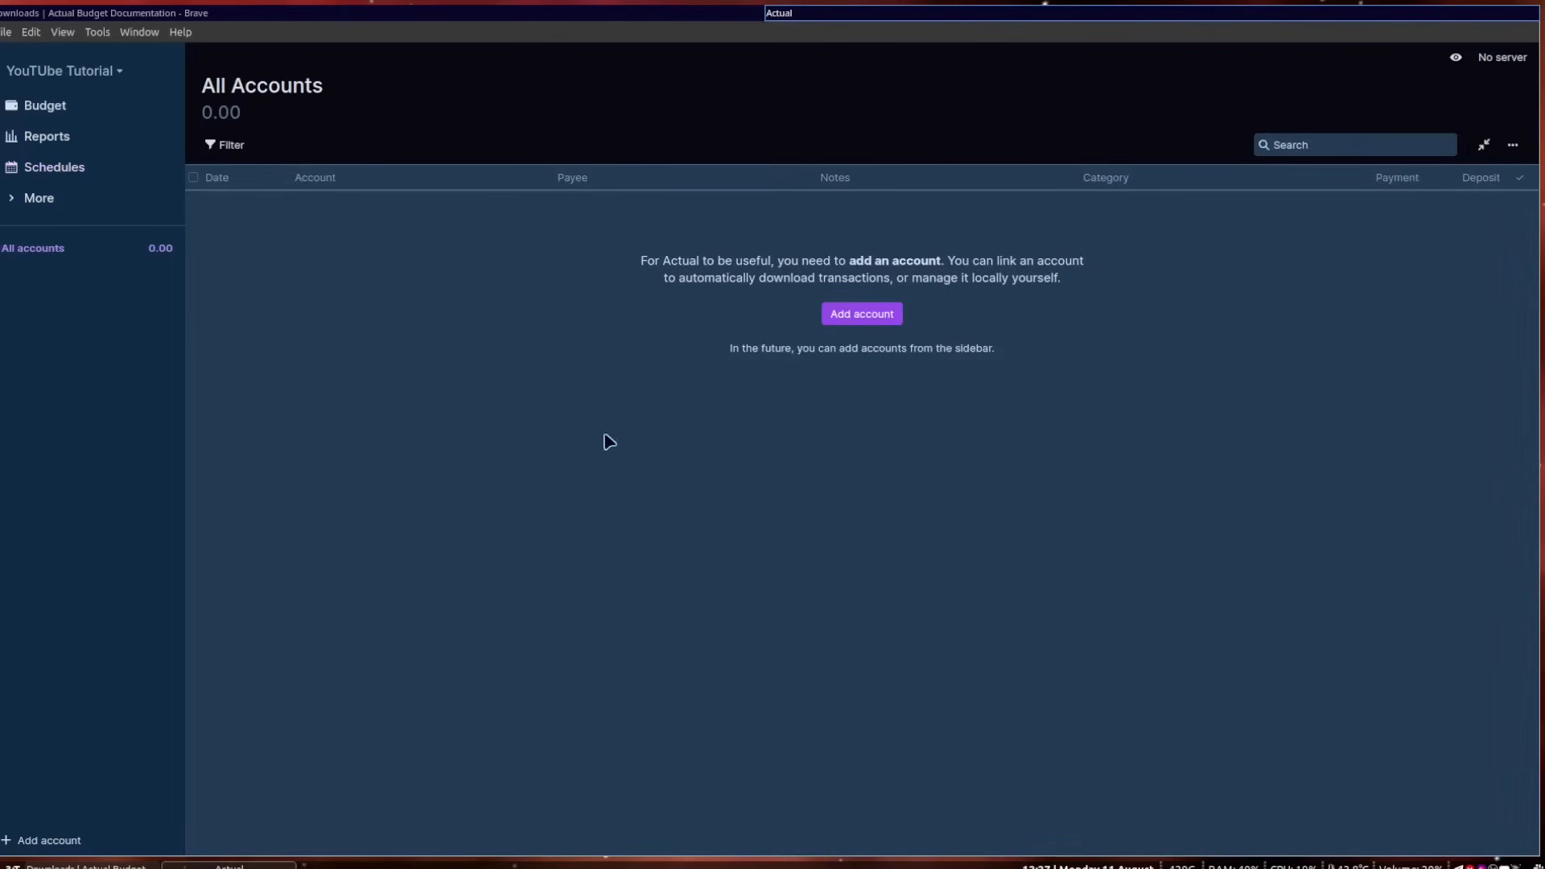
Create a local on-budget account named "Main Account" with a balance of 0.
left_click(846, 319)
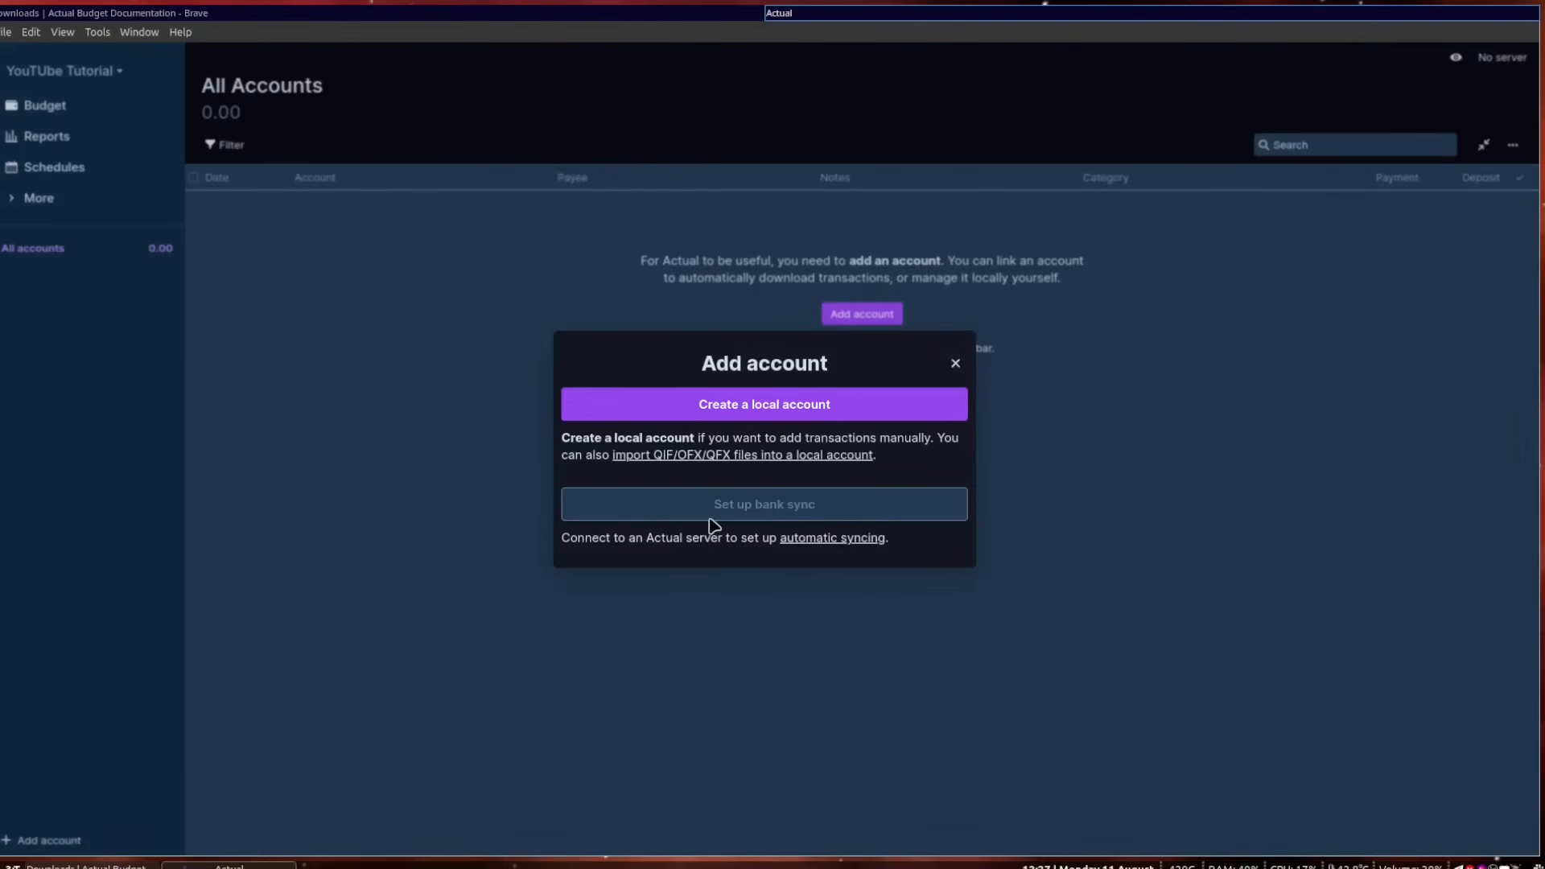
left_click(792, 421)
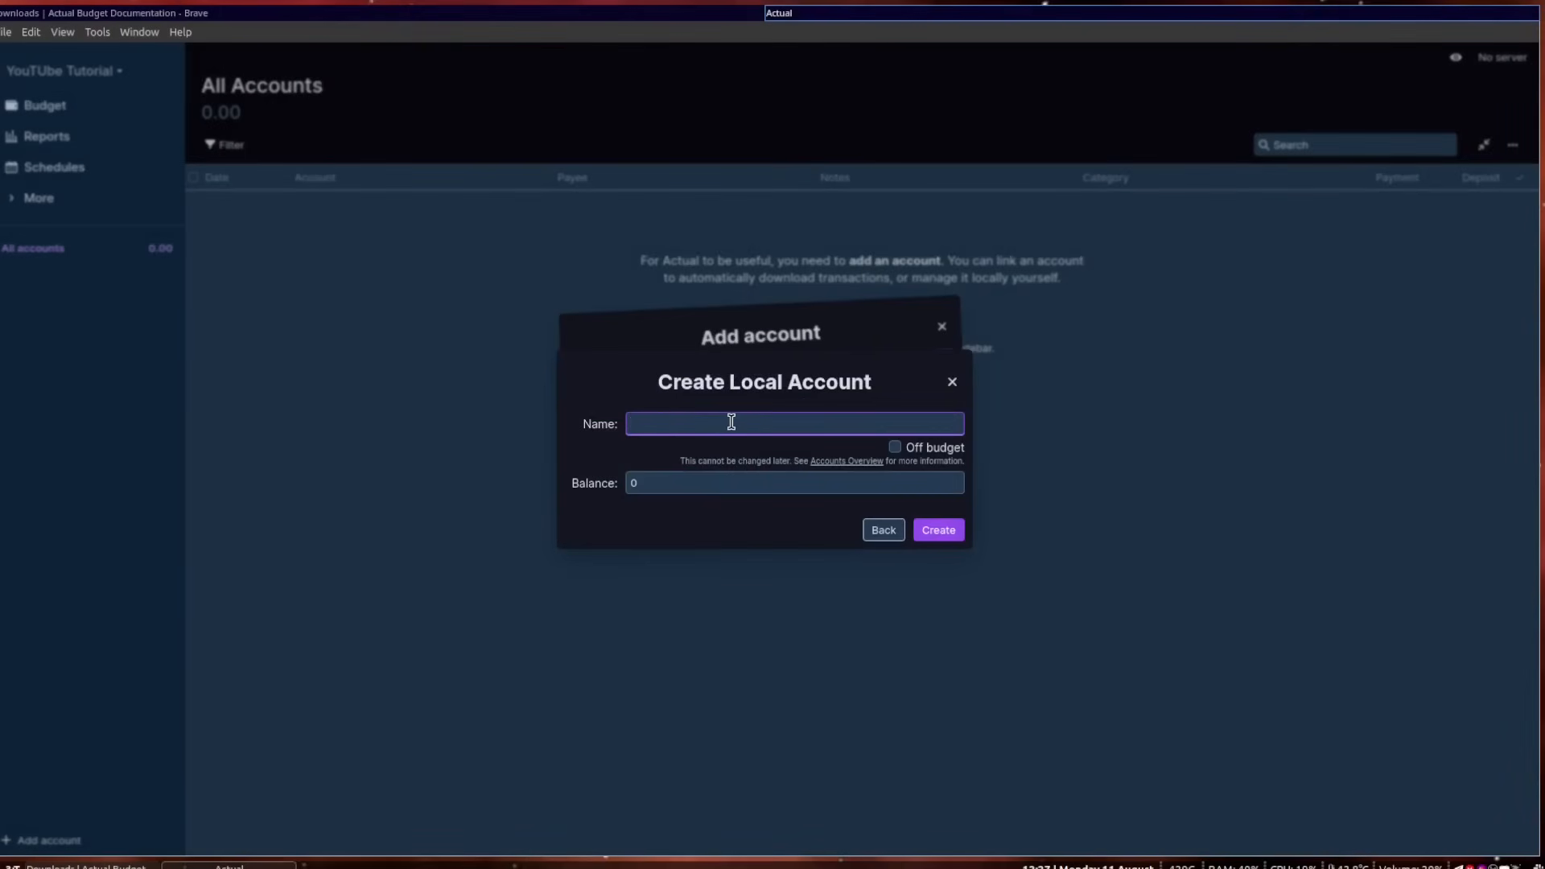
type("Main Accoujnt")
key("BackSpace")
key("BackSpace")
key("BackSpace")
type("nt")
left_click(652, 483)
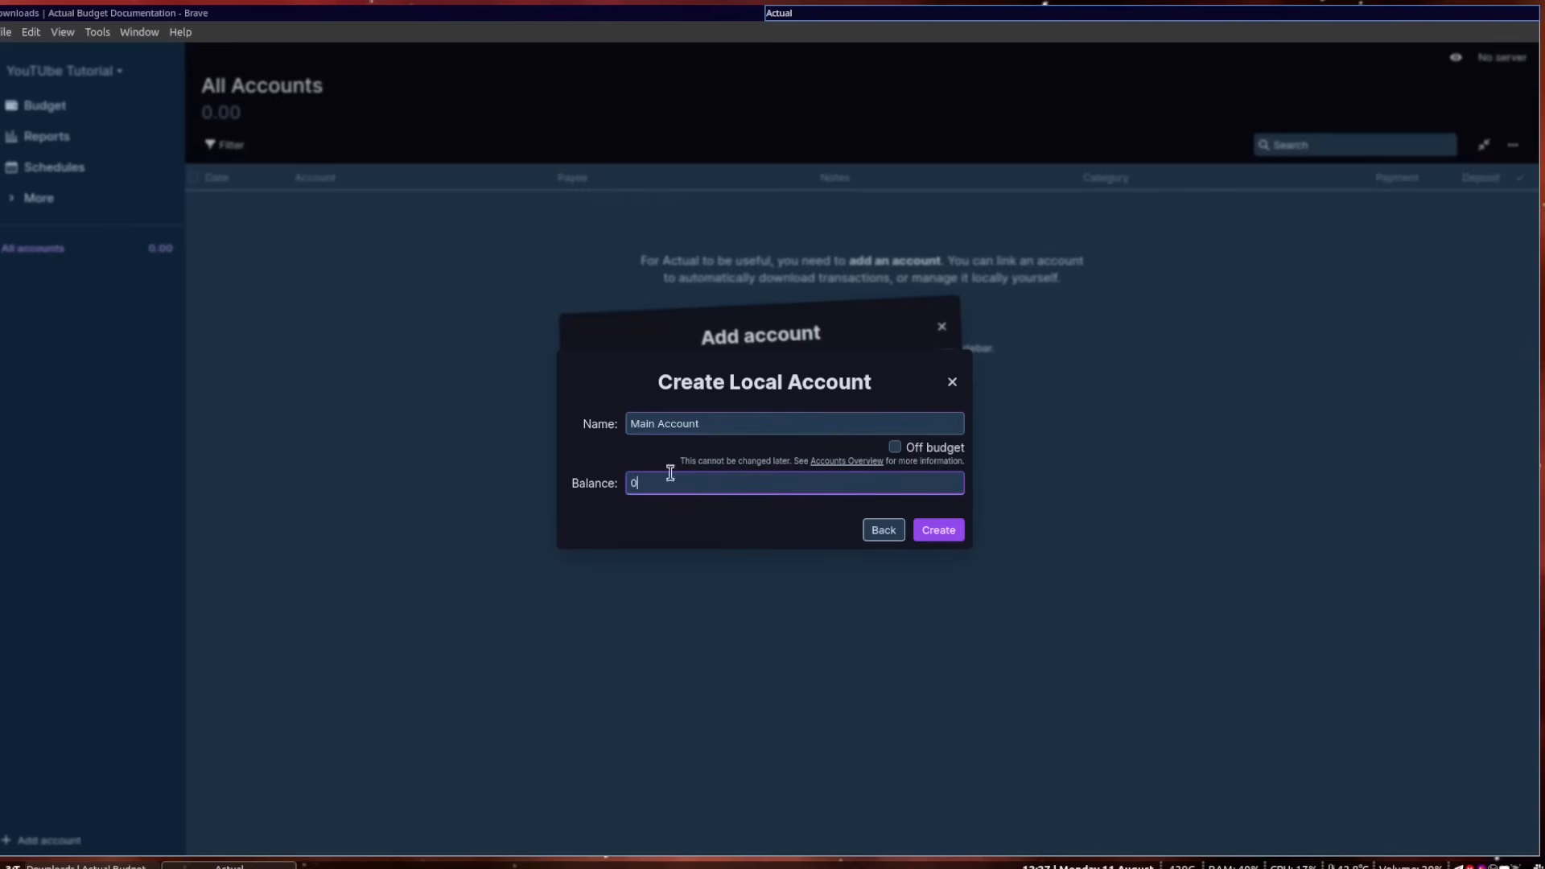
left_click(934, 531)
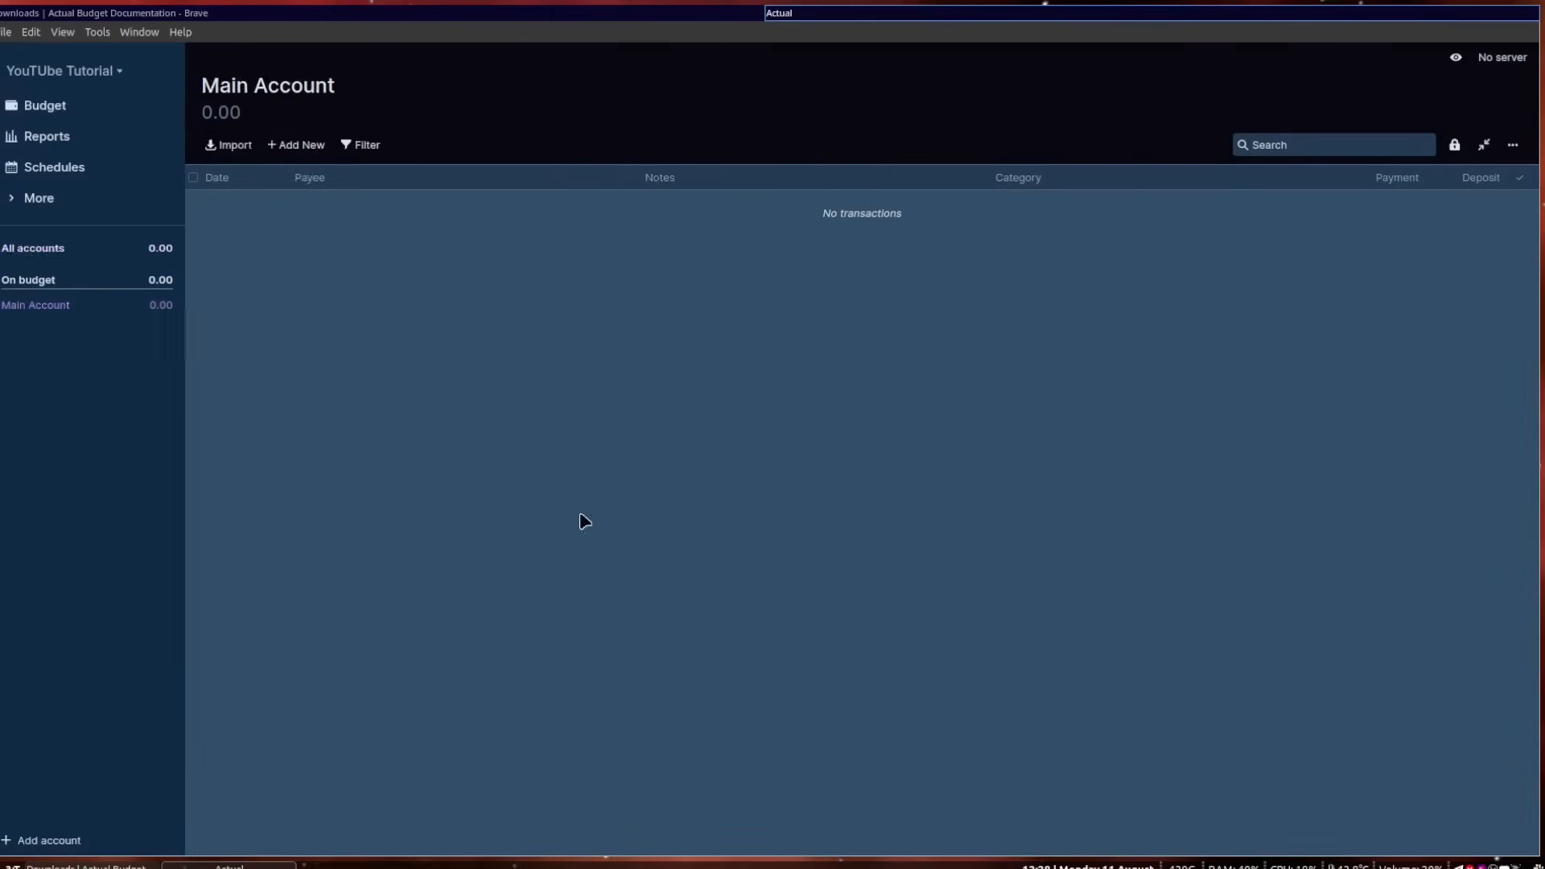
Create a local off-budget account named "Savings Account" with a balance of 5000.
left_click(45, 841)
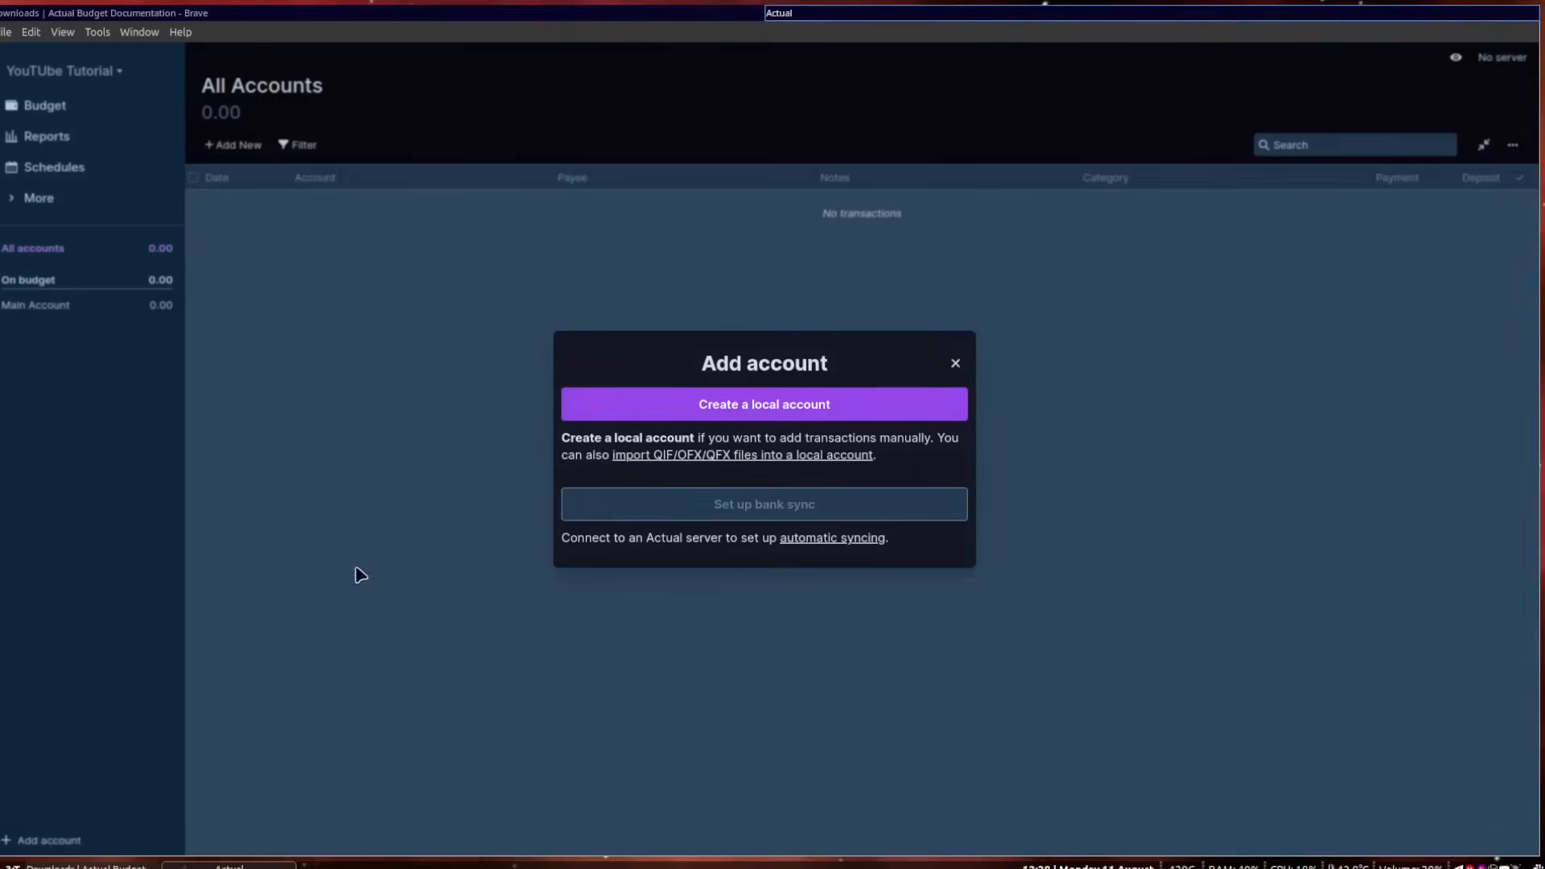
left_click(853, 404)
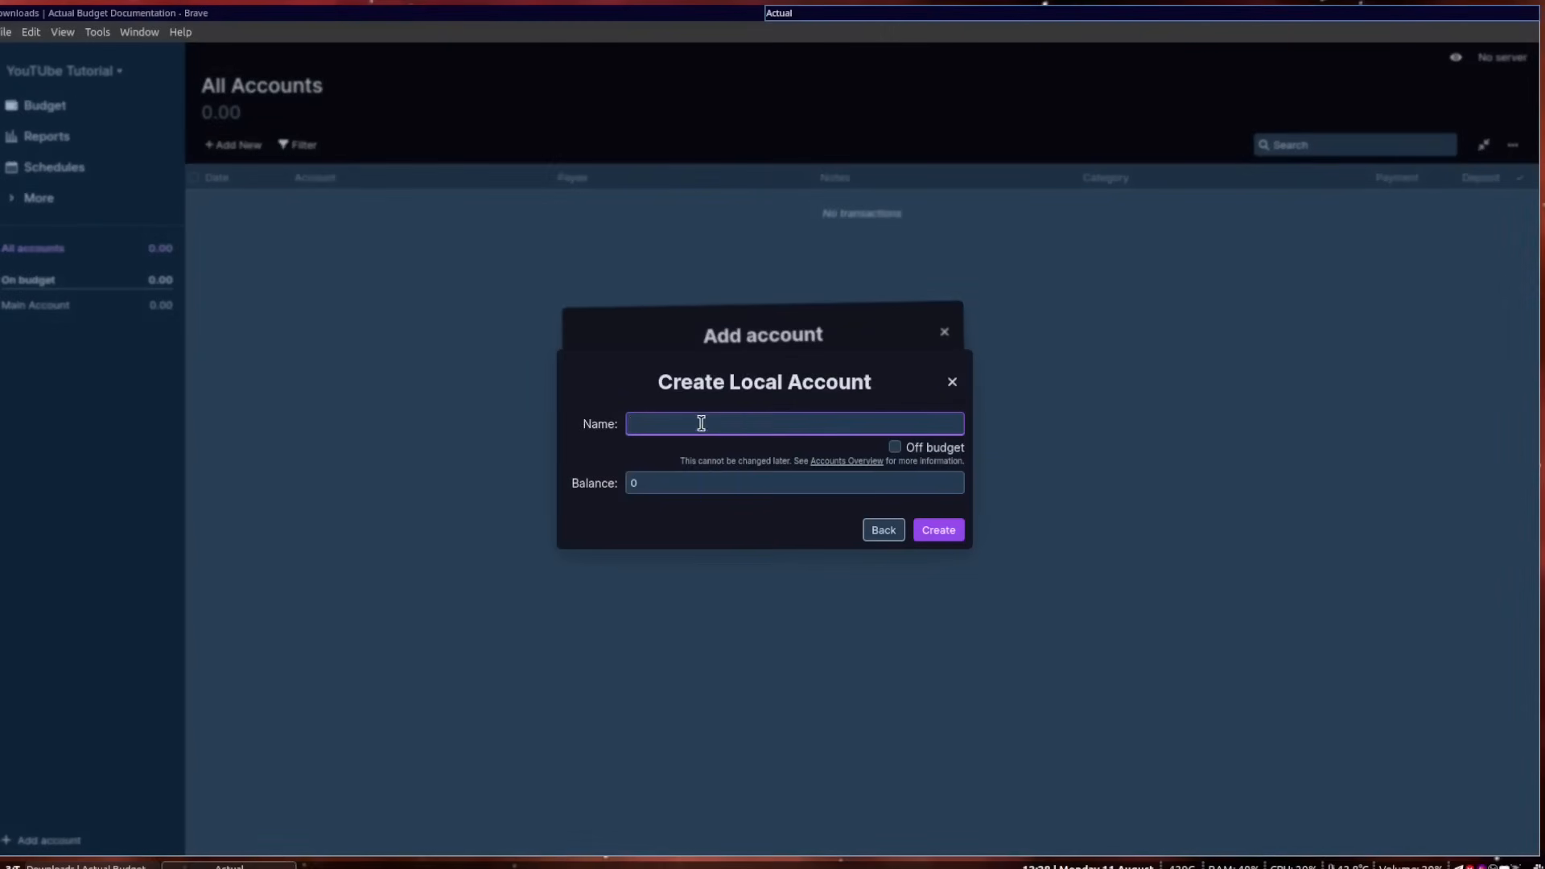
type("Savings Account")
left_click(896, 446)
left_click(656, 477)
key("BackSpace")
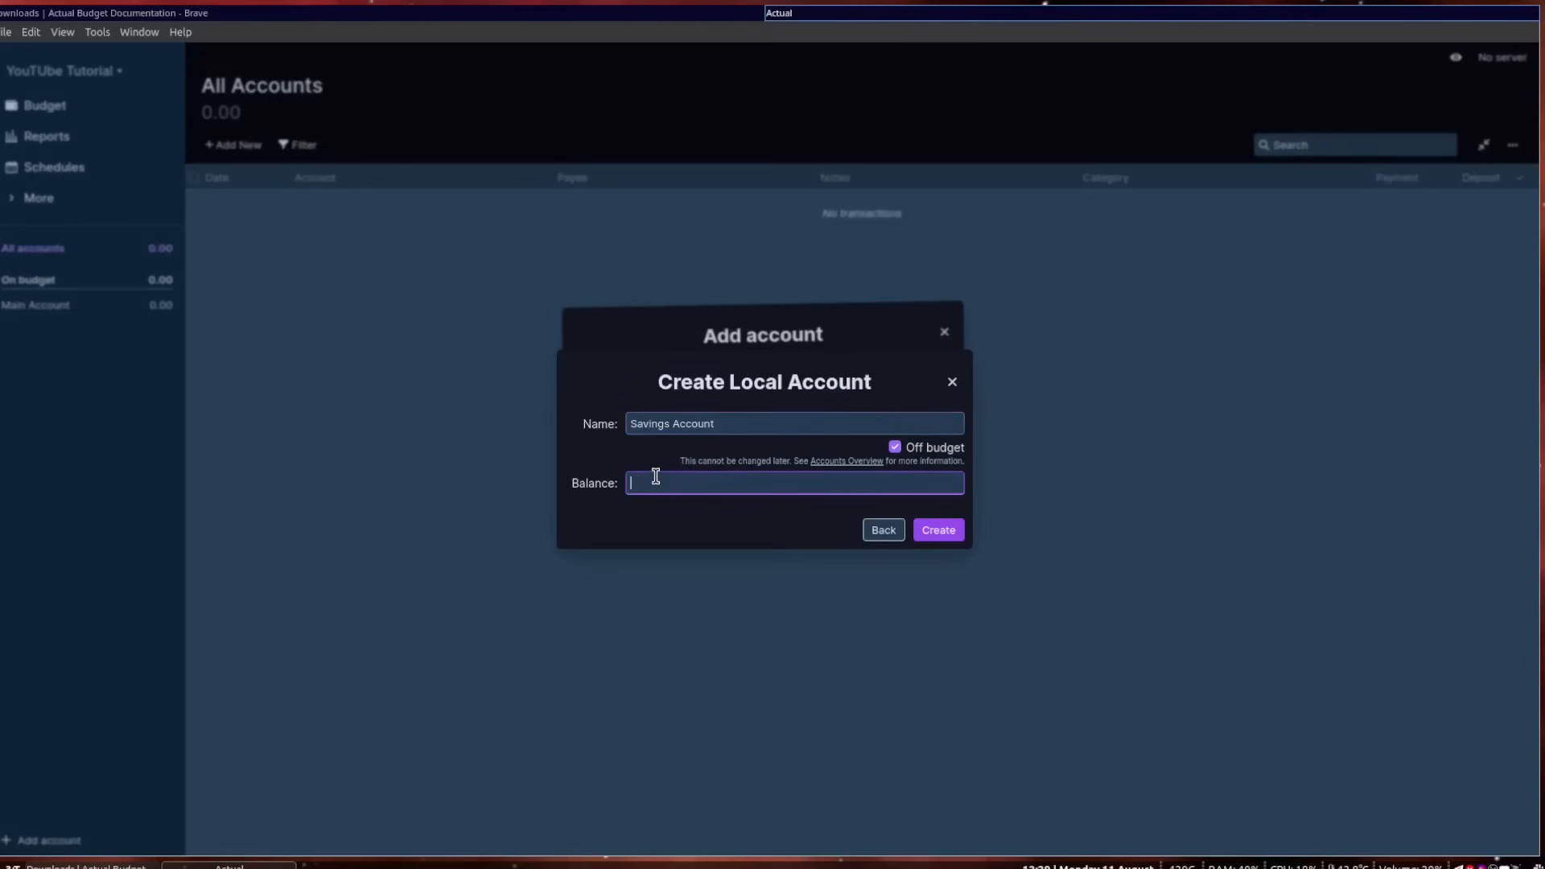
type("5000")
left_click(923, 534)
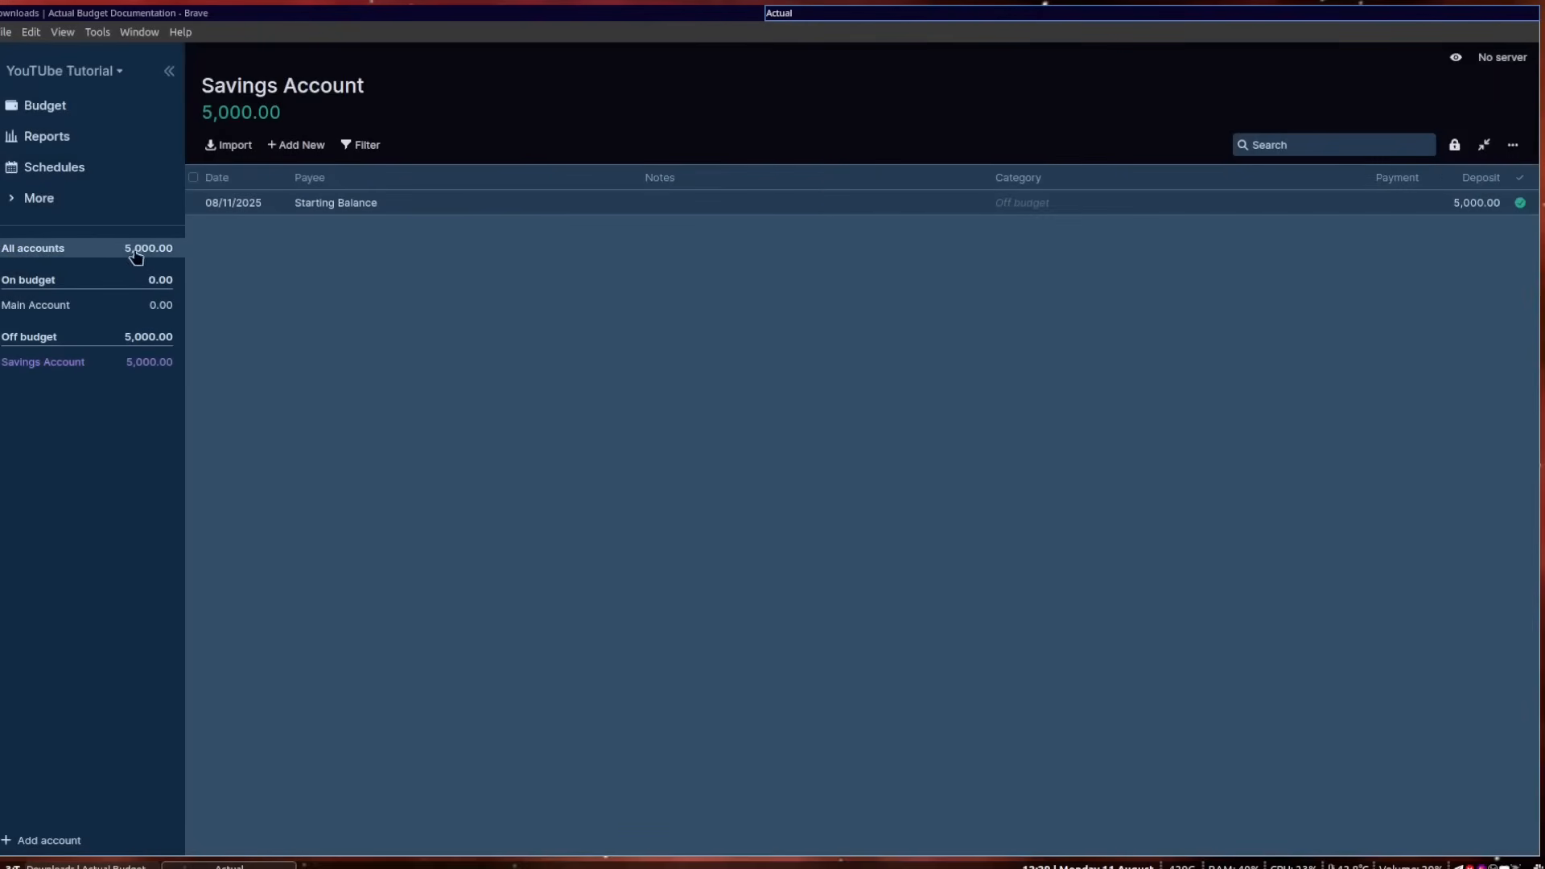
View the Main Account and the monthly budget, comparing the one-month and three-month layouts and shifting the range to start in July.
left_click(93, 307)
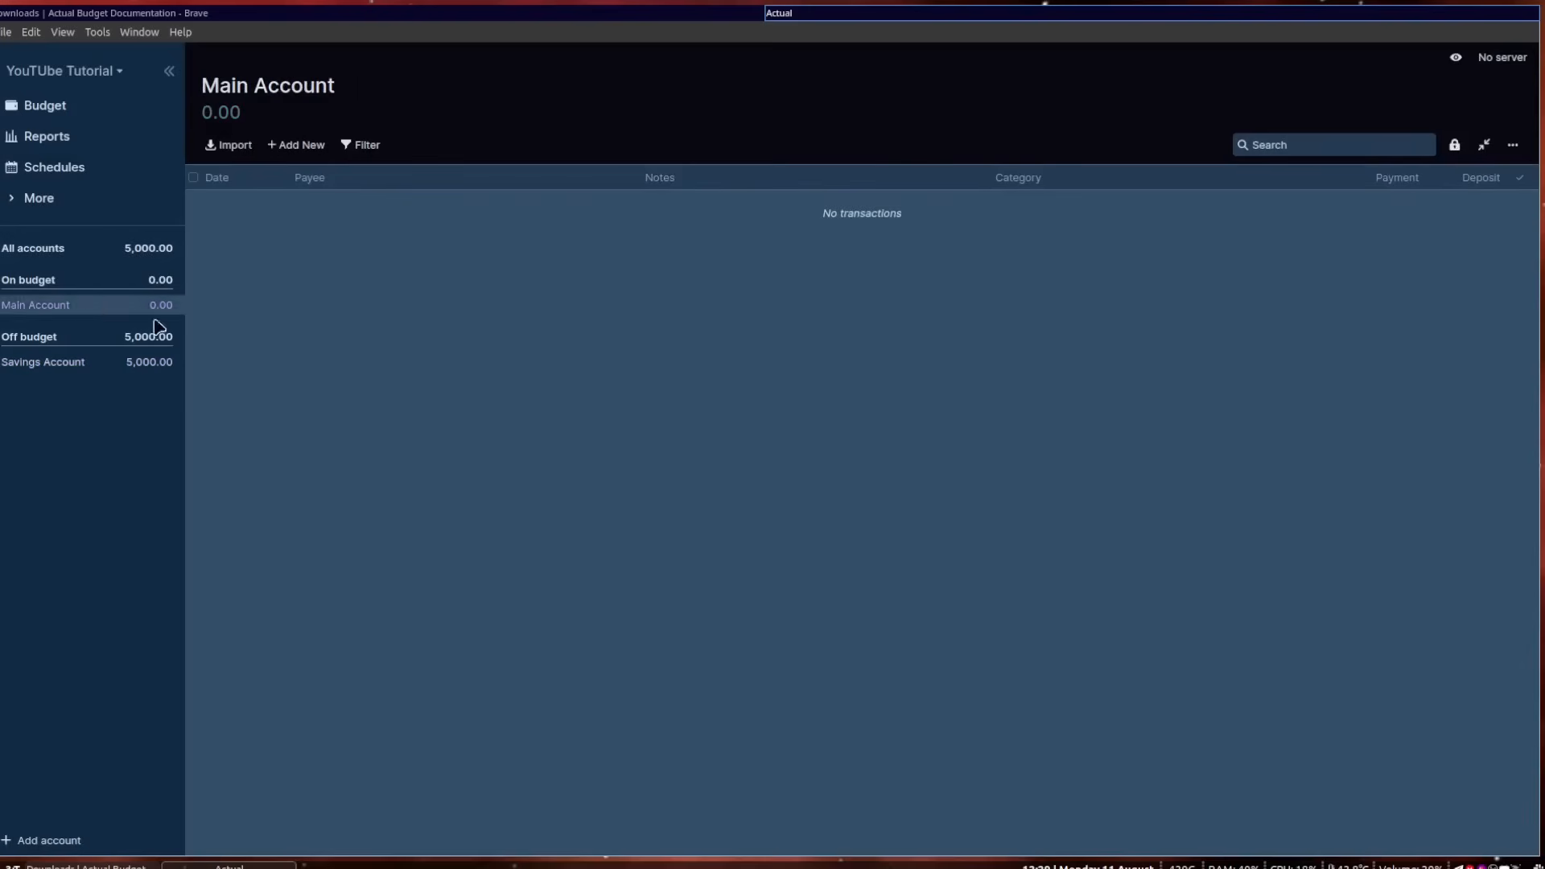
left_click(72, 120)
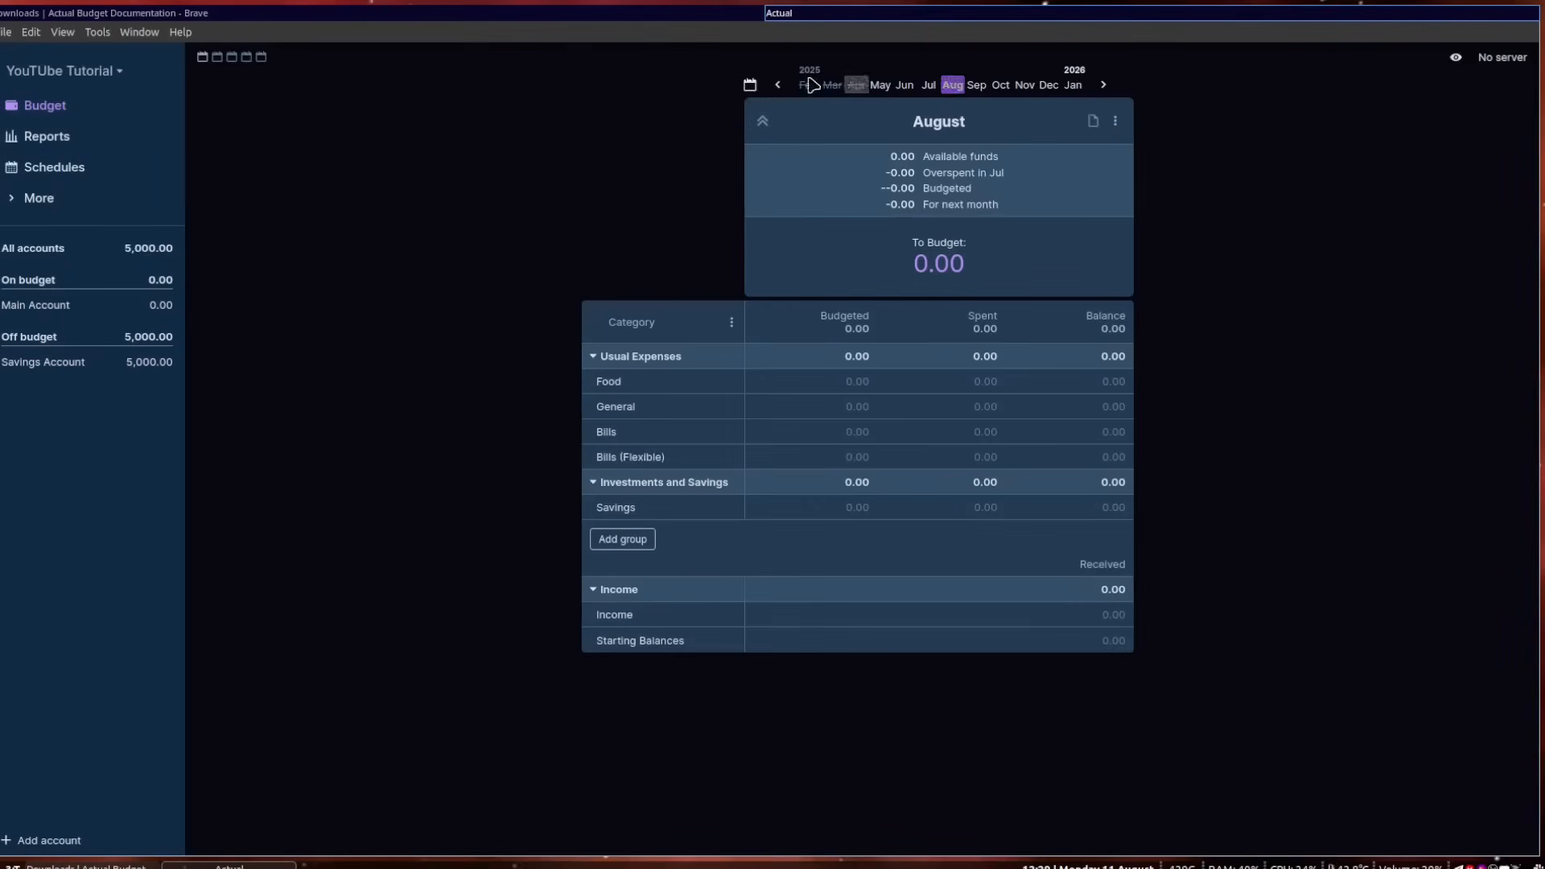
left_click(232, 57)
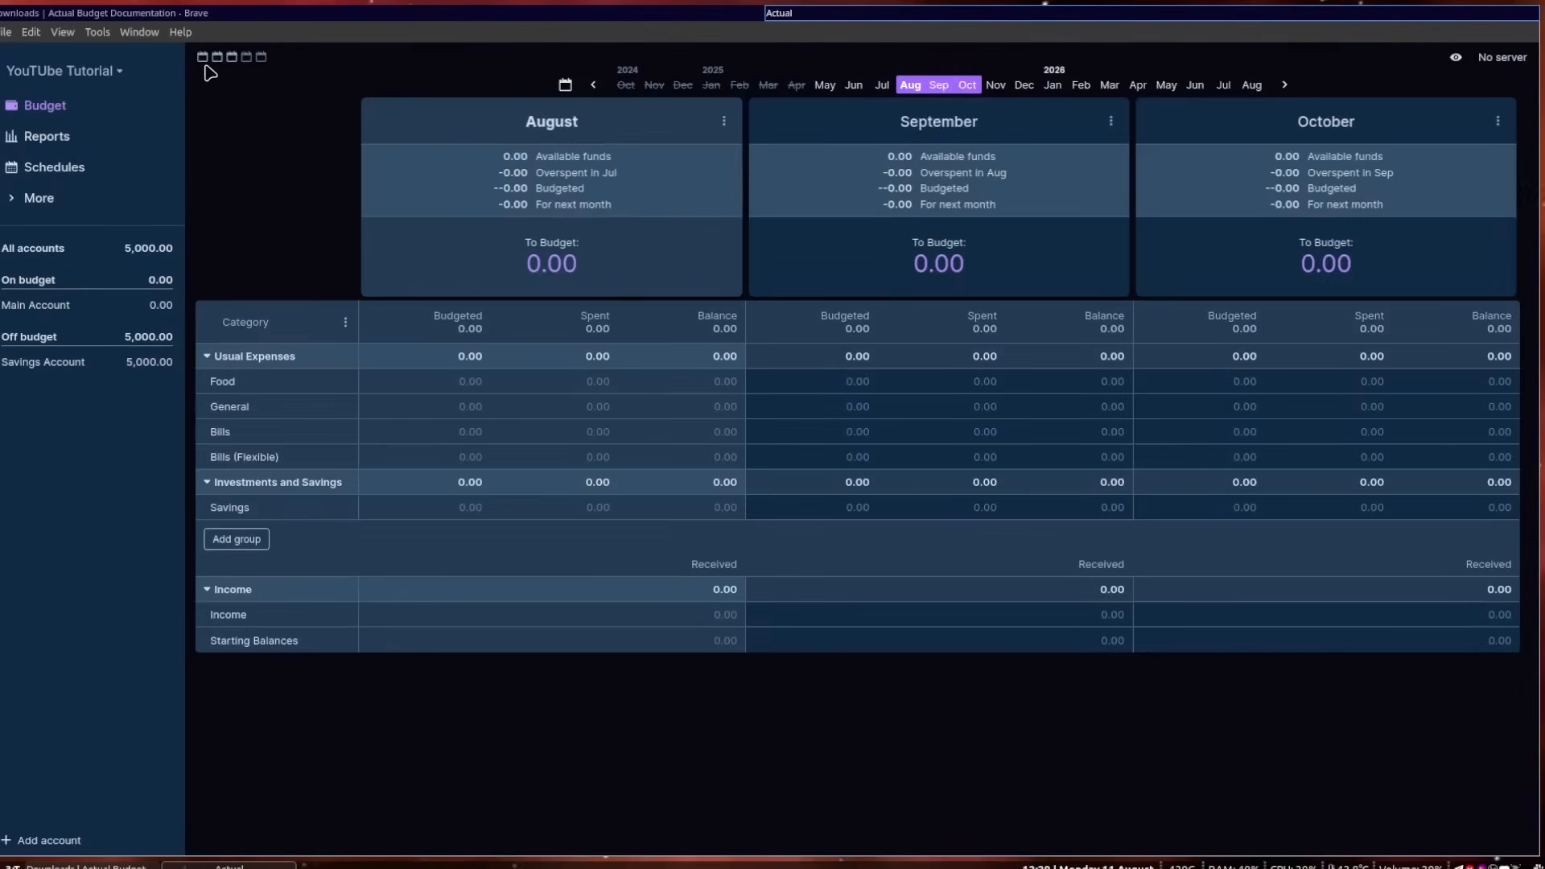
left_click(203, 57)
left_click(232, 58)
left_click(203, 58)
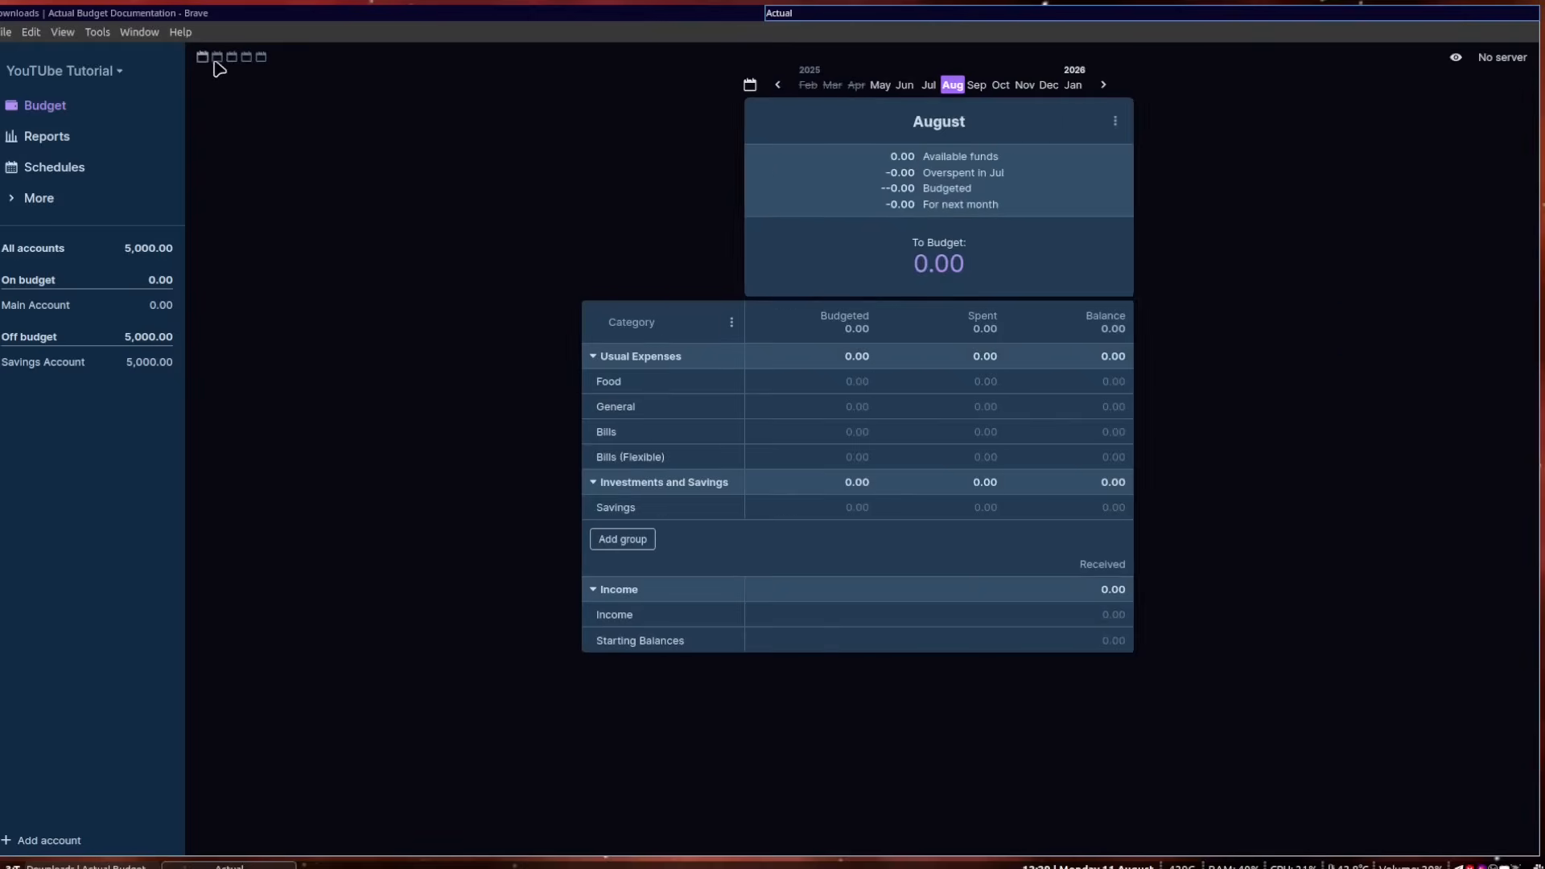
left_click(231, 58)
left_click(232, 58)
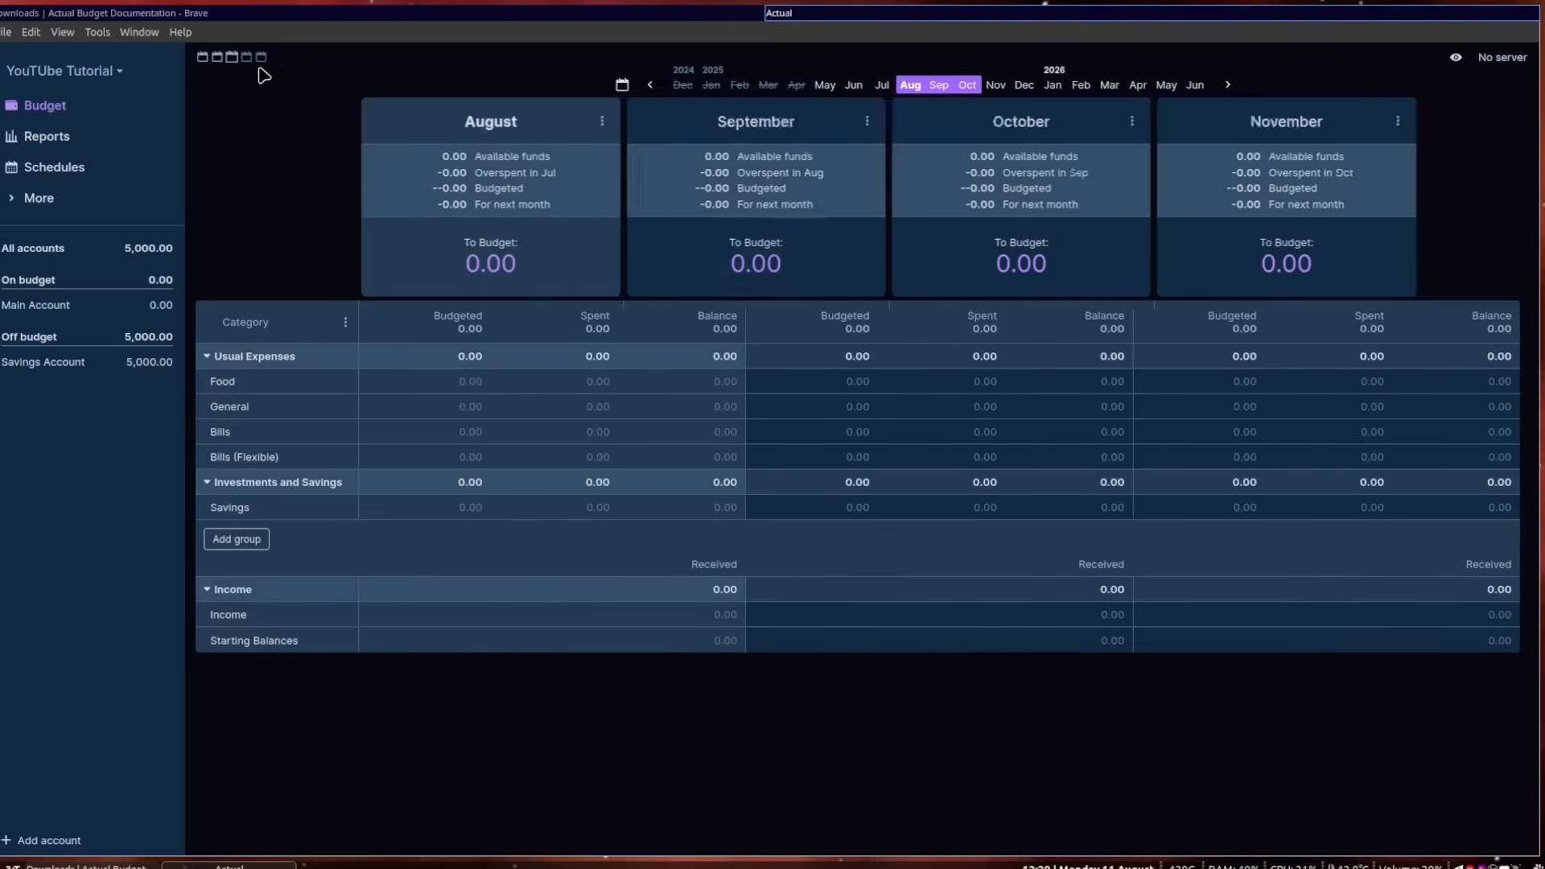
left_click(882, 85)
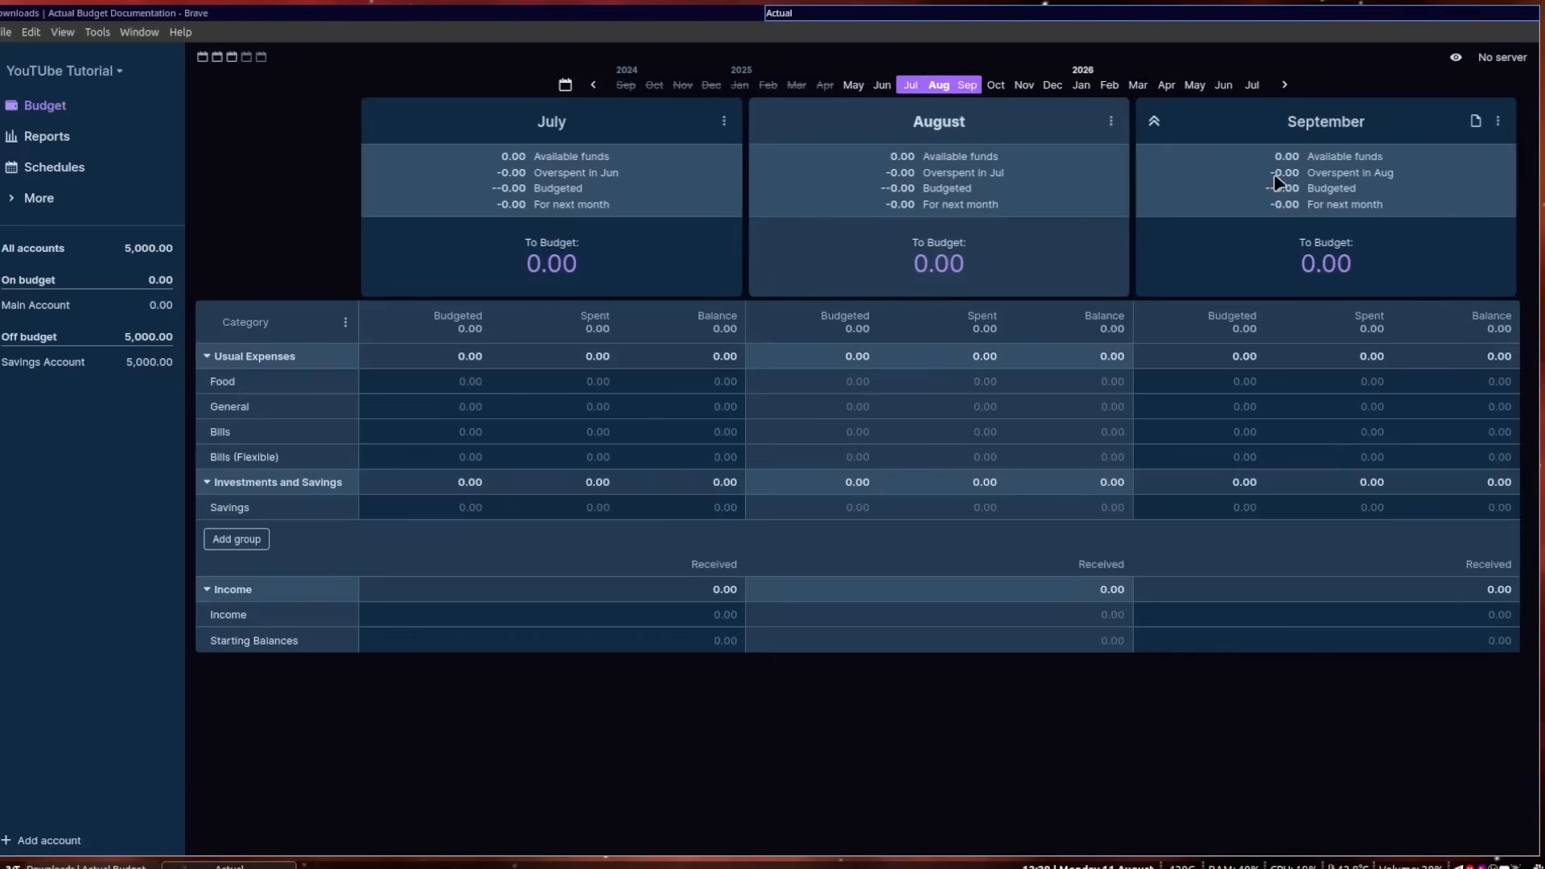
Show two budget months side by side, starting with August.
left_click(202, 56)
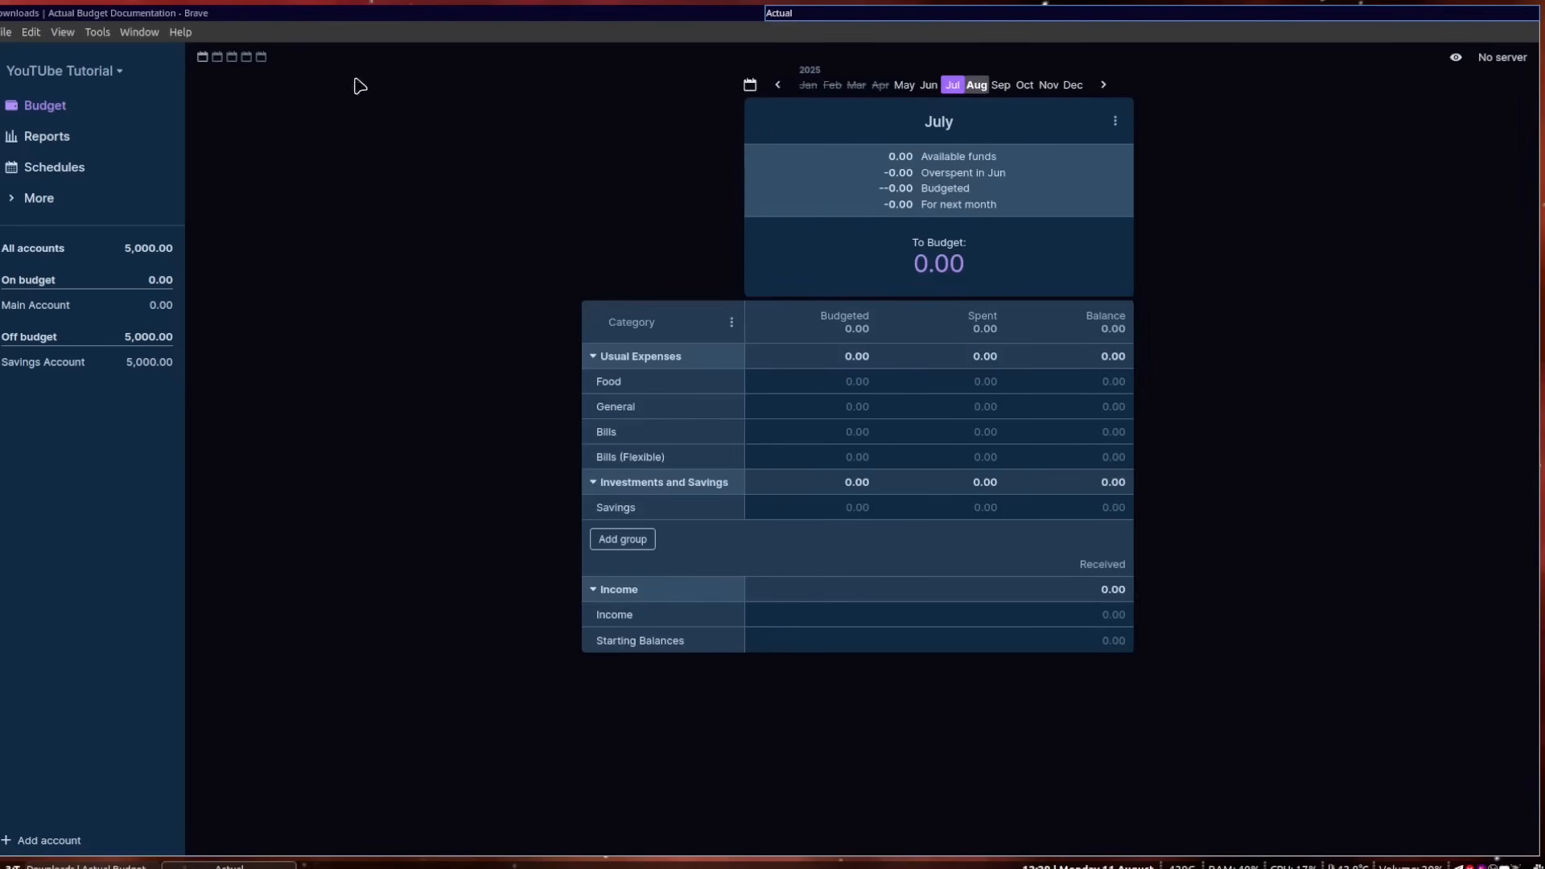
left_click(218, 59)
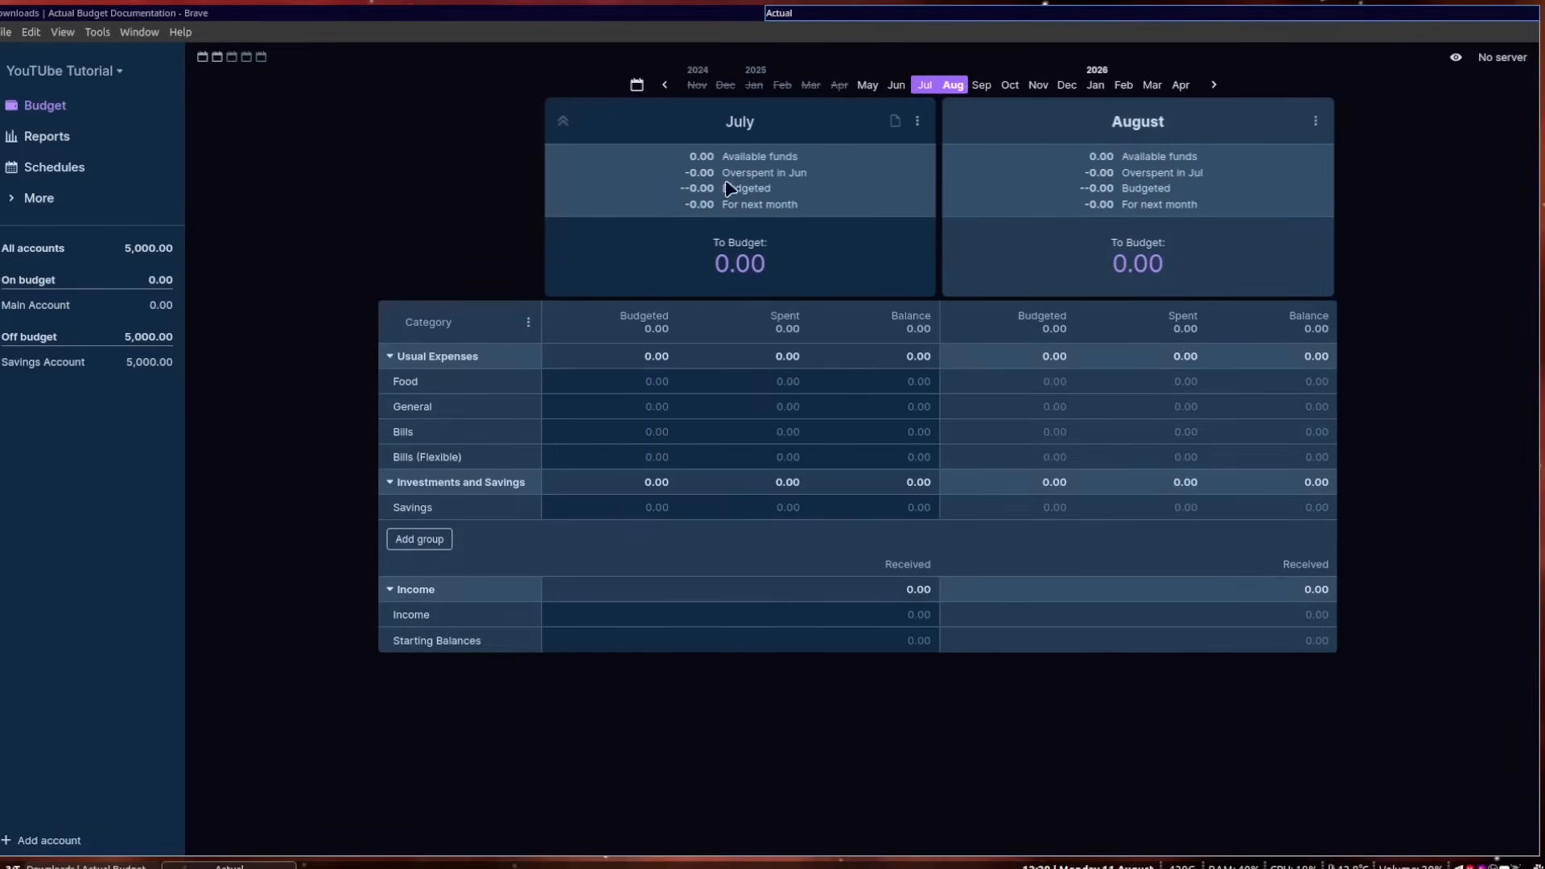
left_click(954, 86)
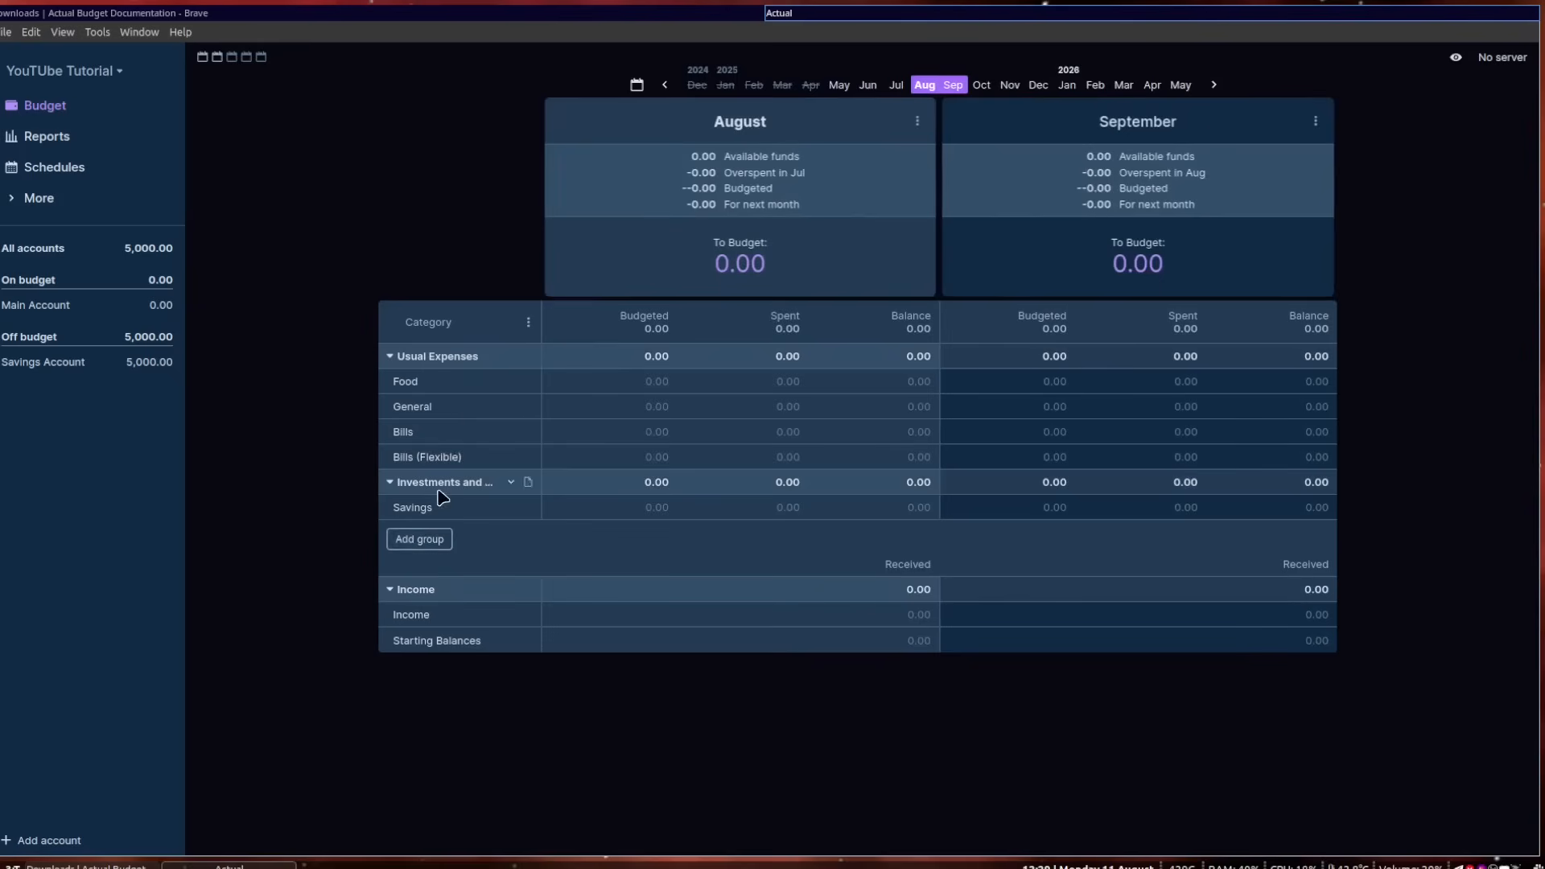
Add a category group named "Subscriptions" to the budget.
left_click(421, 539)
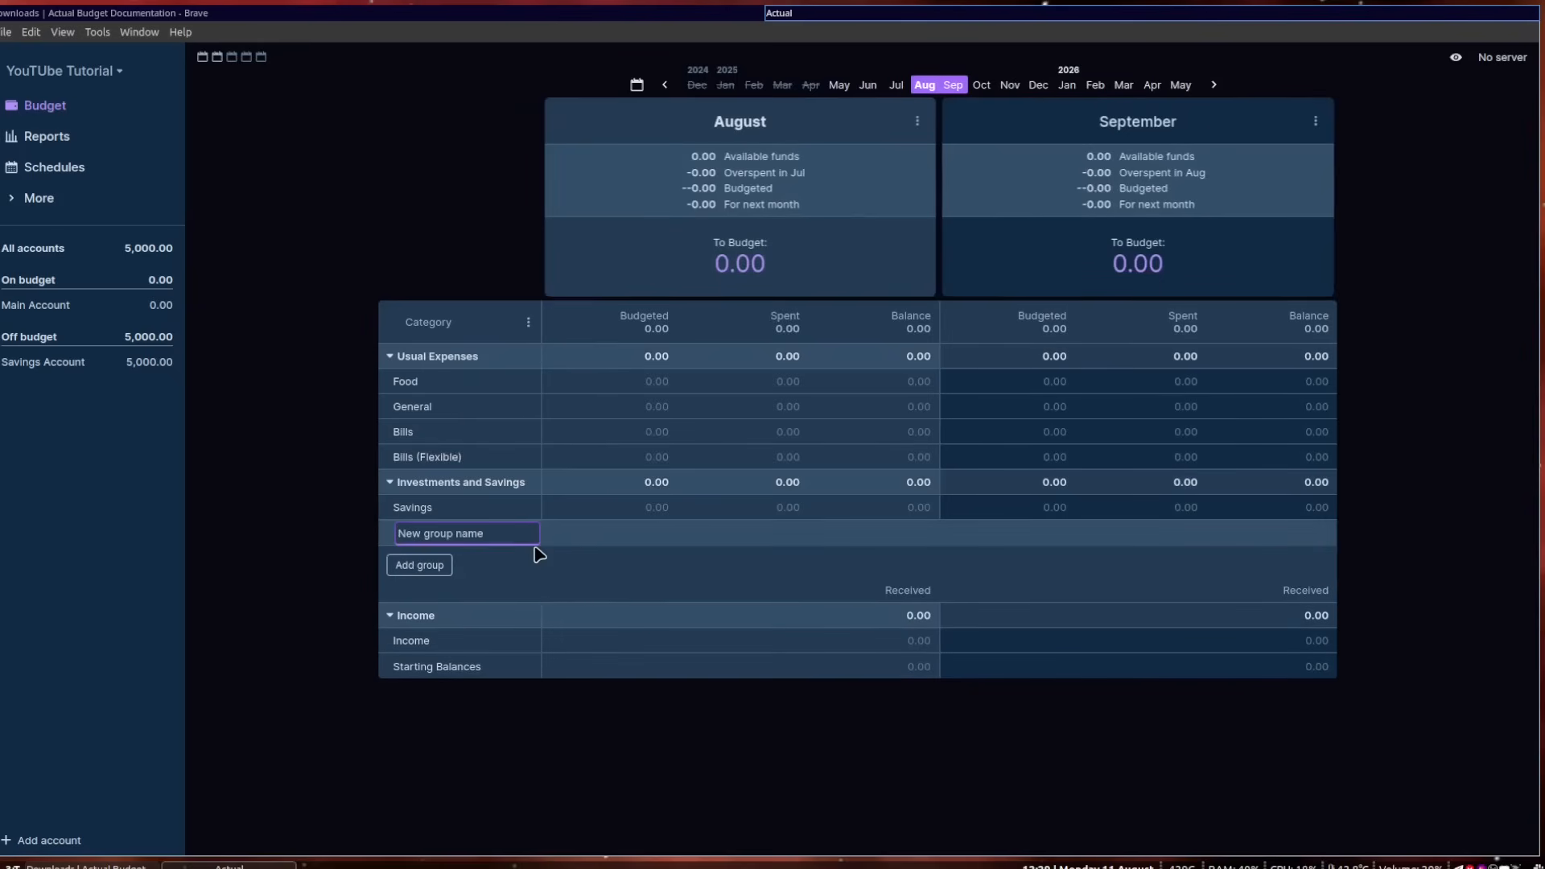
type("Subscriptions")
key("Return")
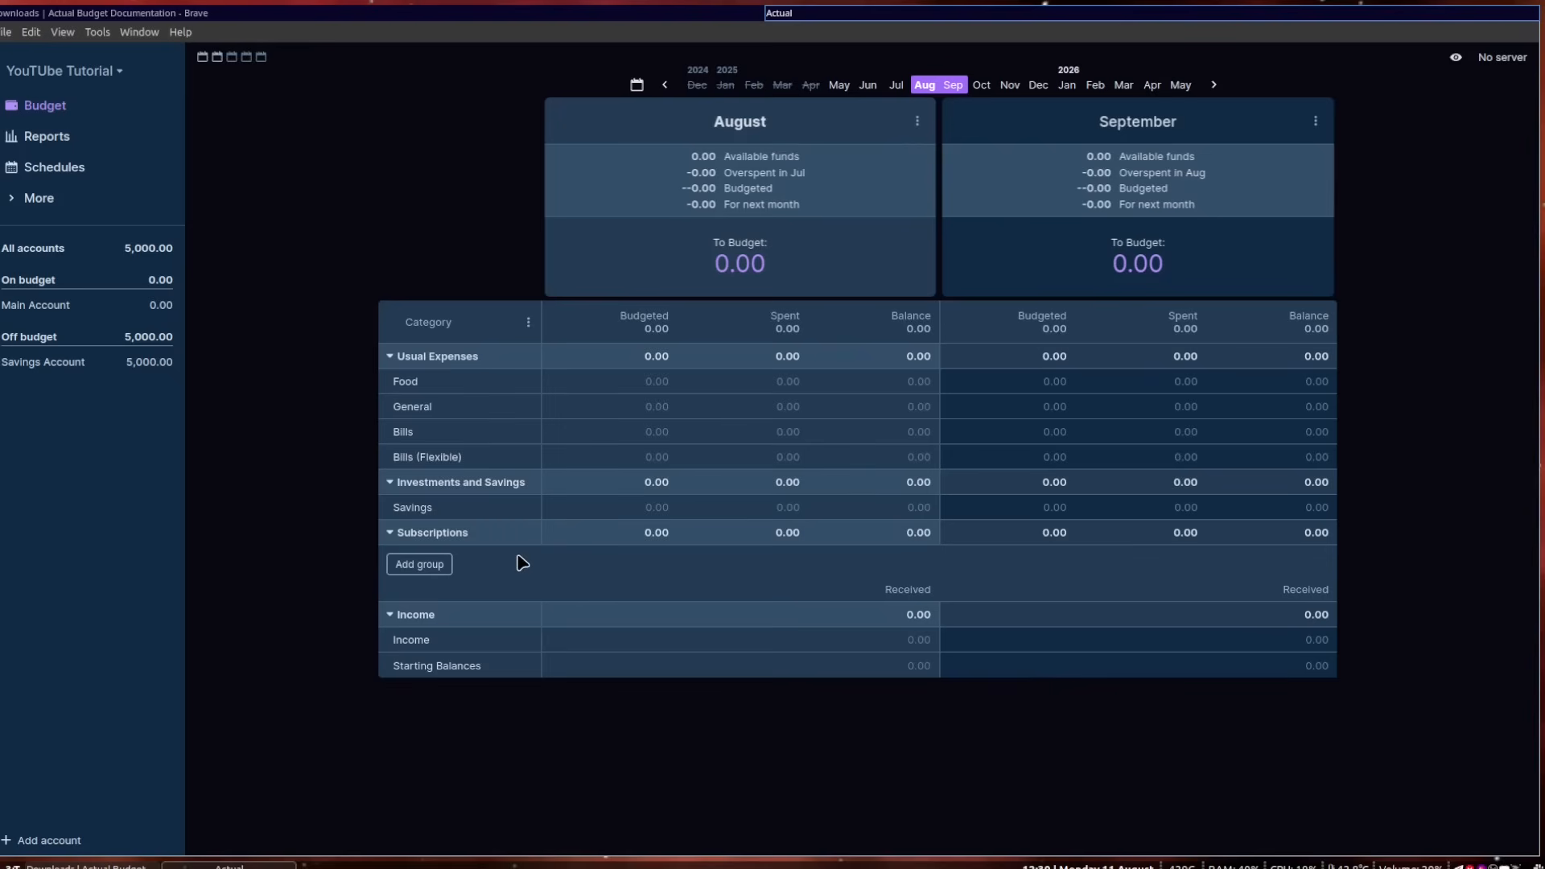
Add the categories "Netflix" and "Gym membership" to the Subscriptions group.
left_click(487, 534)
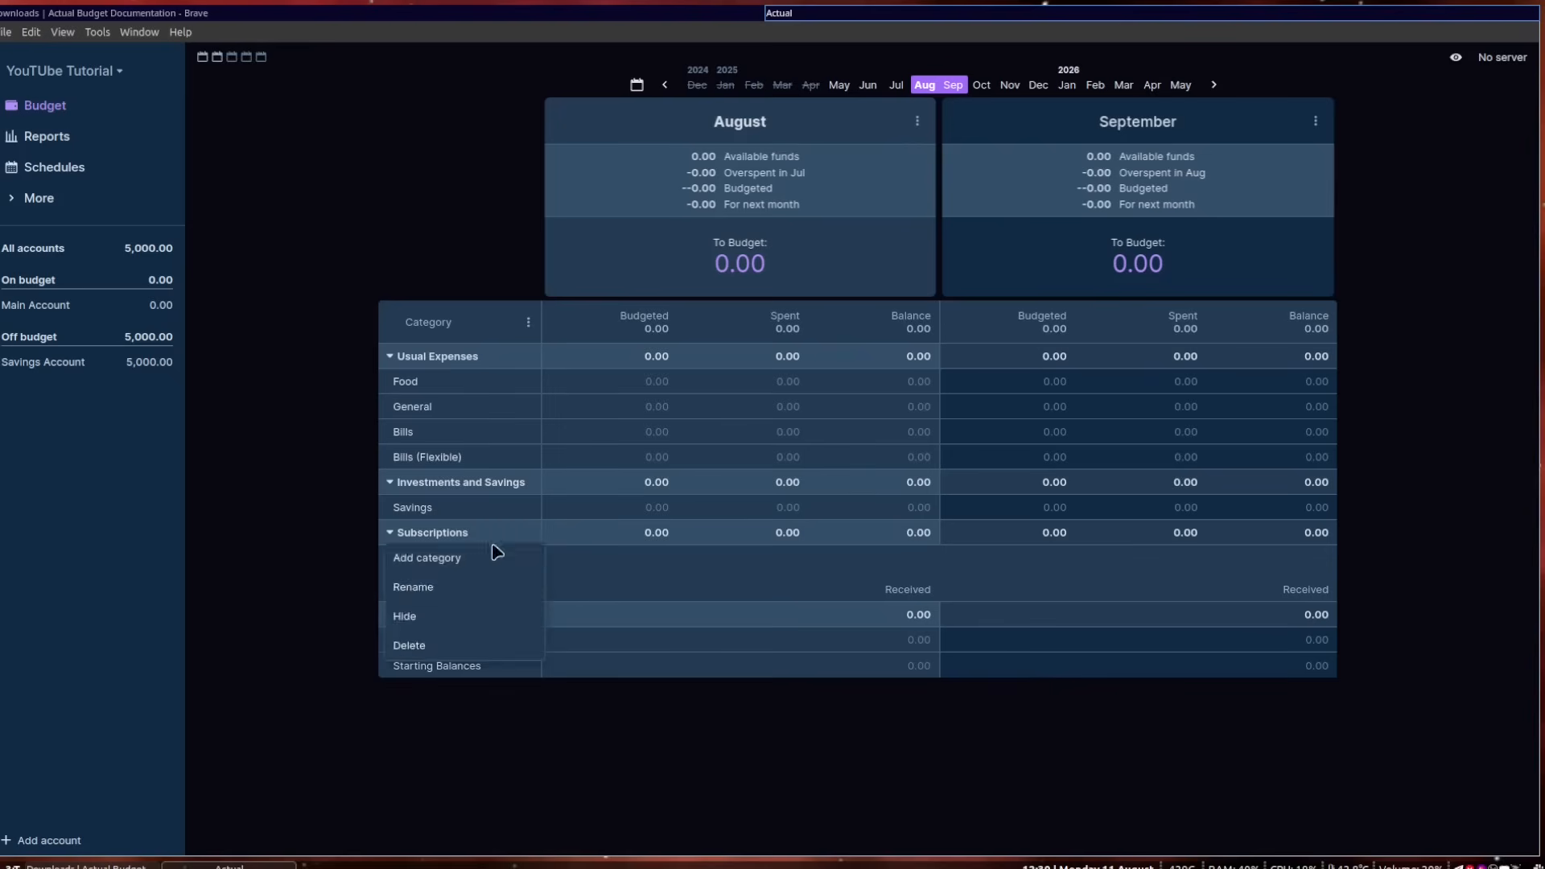
left_click(444, 563)
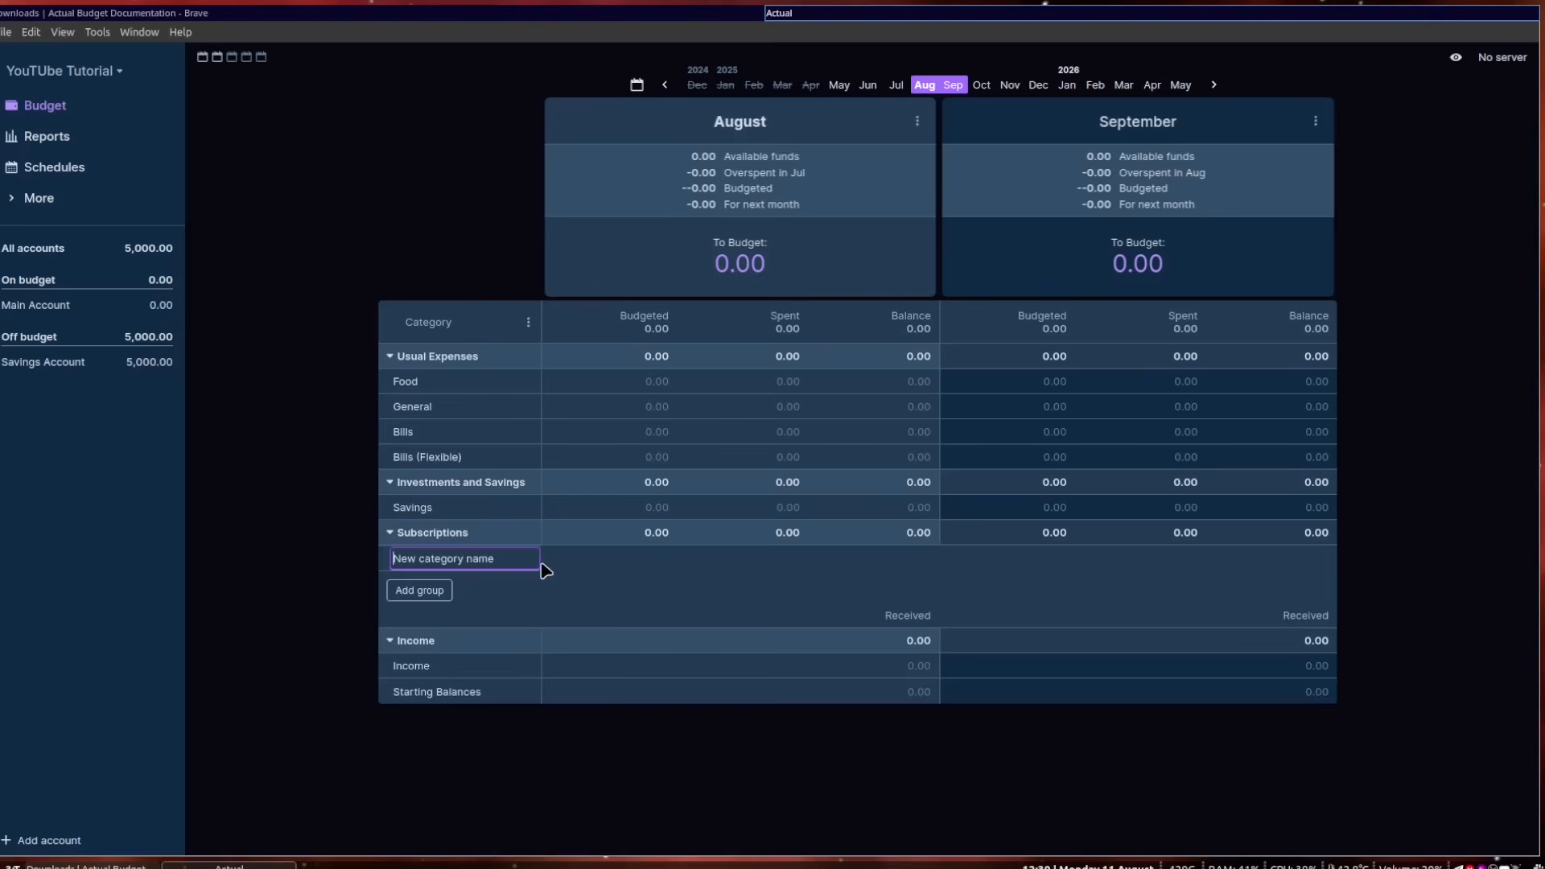
type("Netflix")
key("Return")
left_click(487, 535)
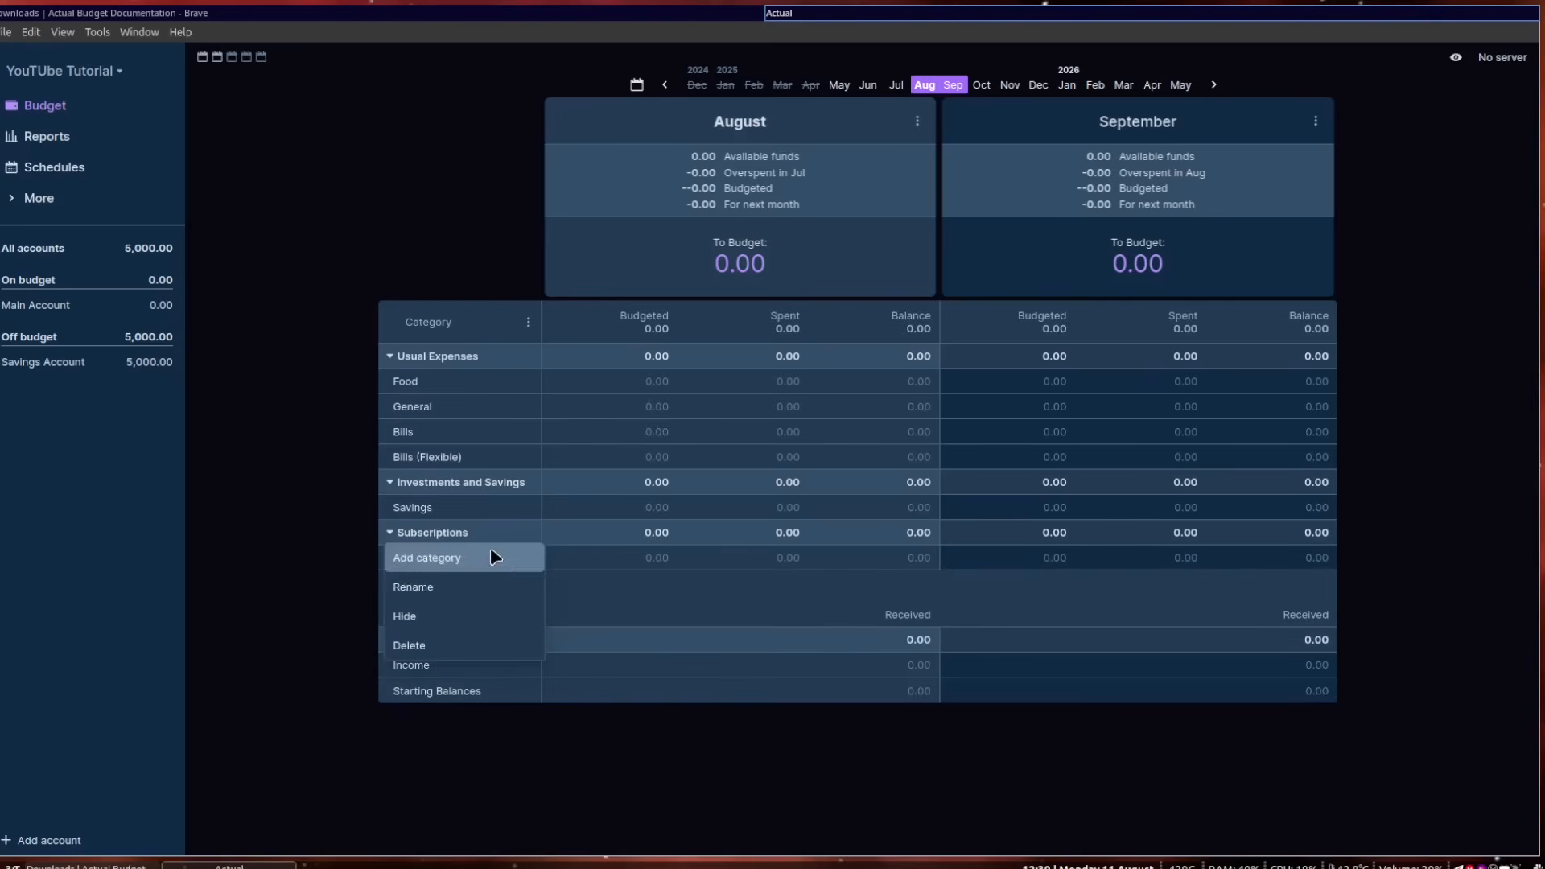
left_click(493, 557)
type("Gym membership")
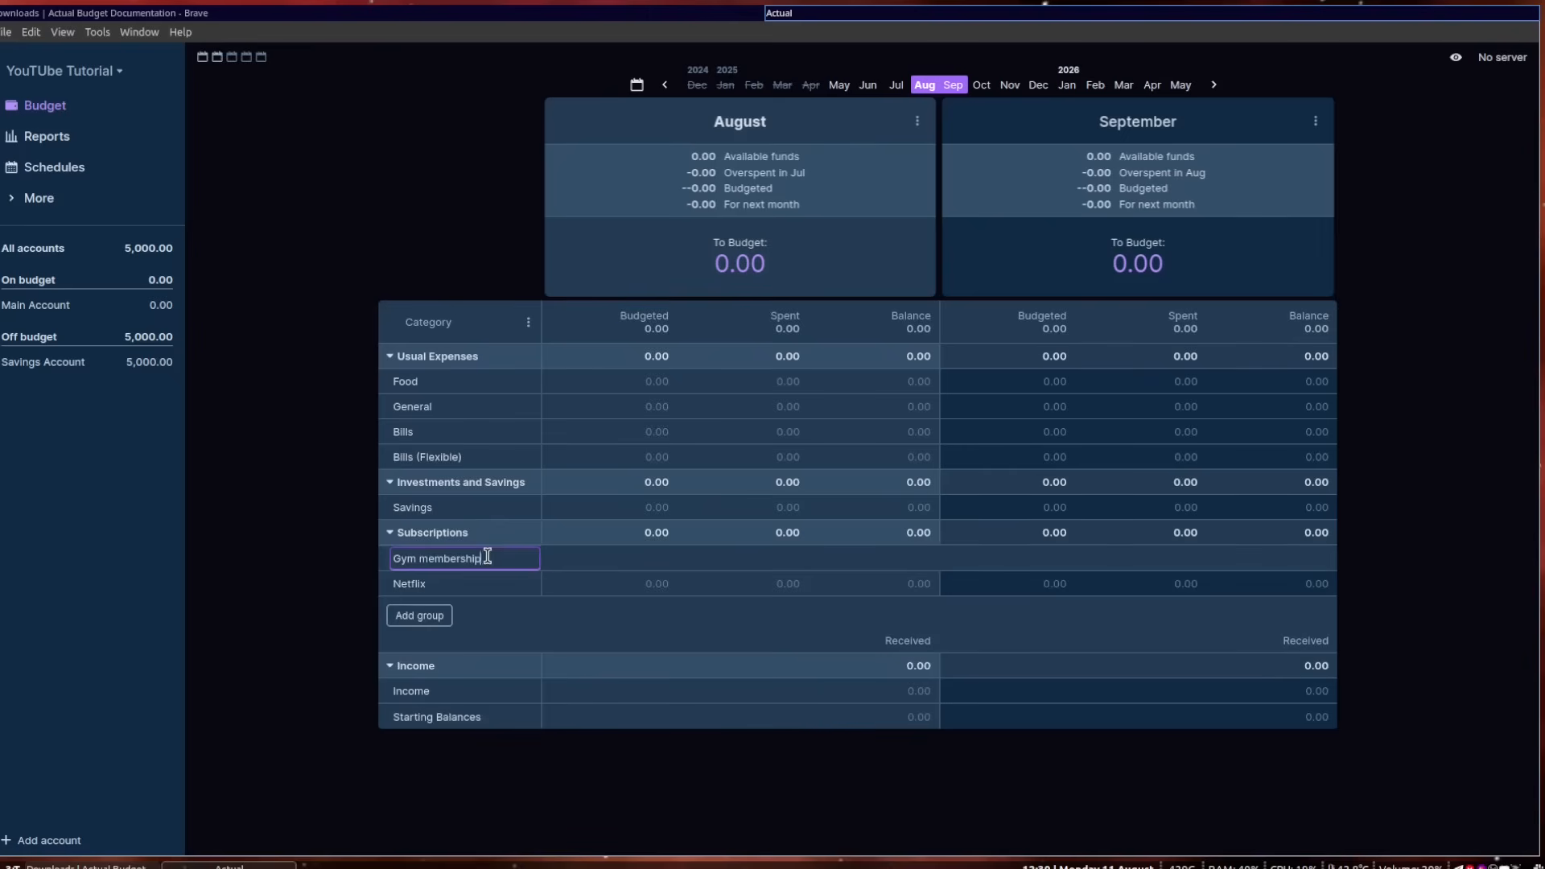
key("Return")
Set the August budgeted amount for the Food category to 3,000.
left_click_drag(625, 314, 672, 321)
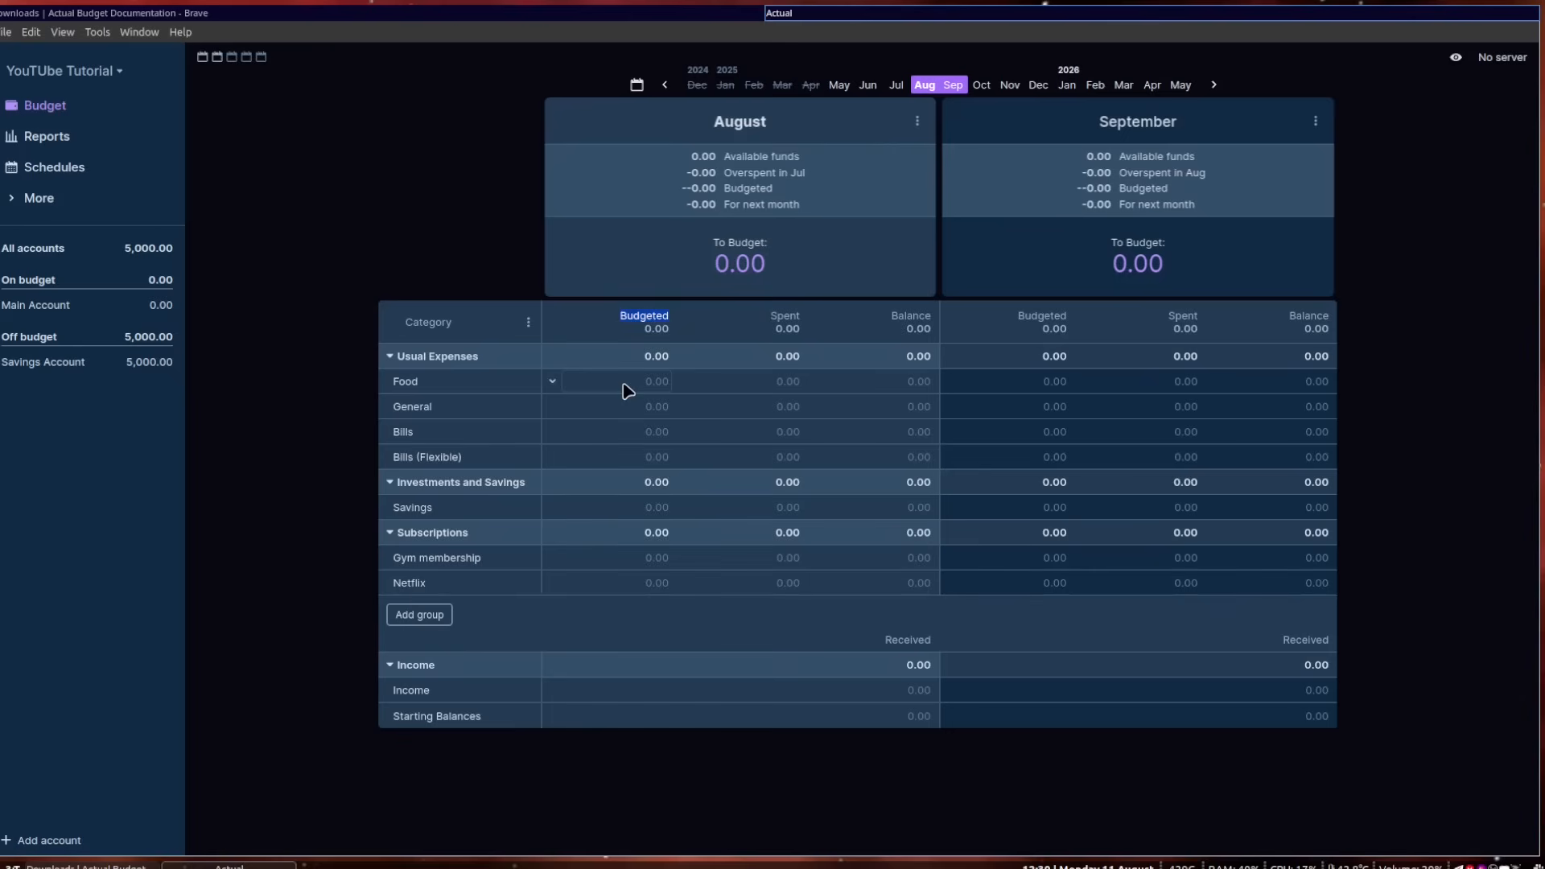
left_click(649, 384)
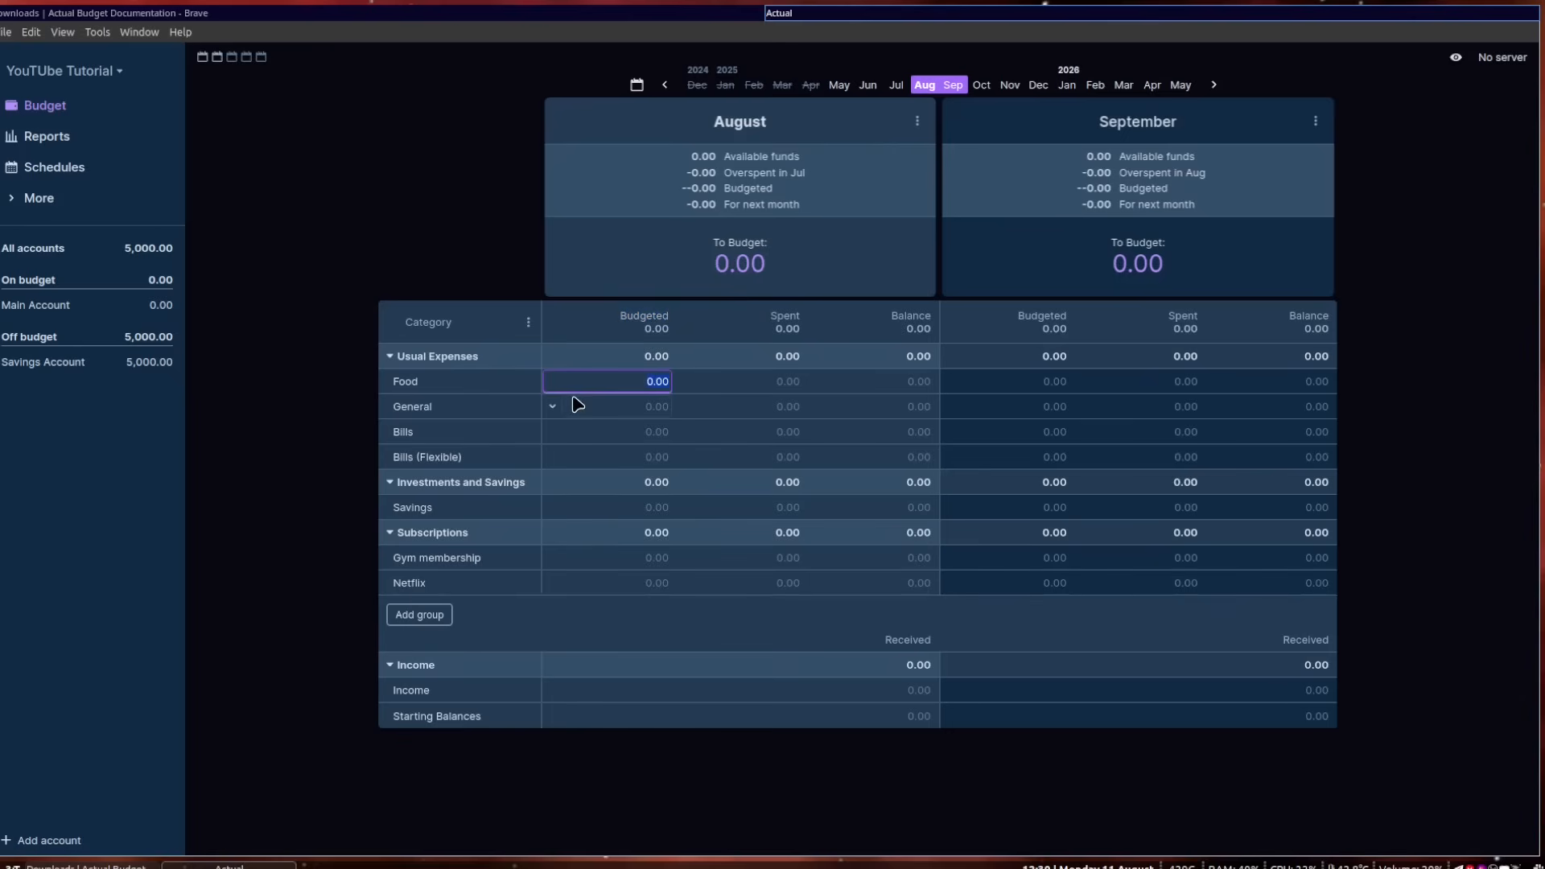
type("3,000")
key("Return")
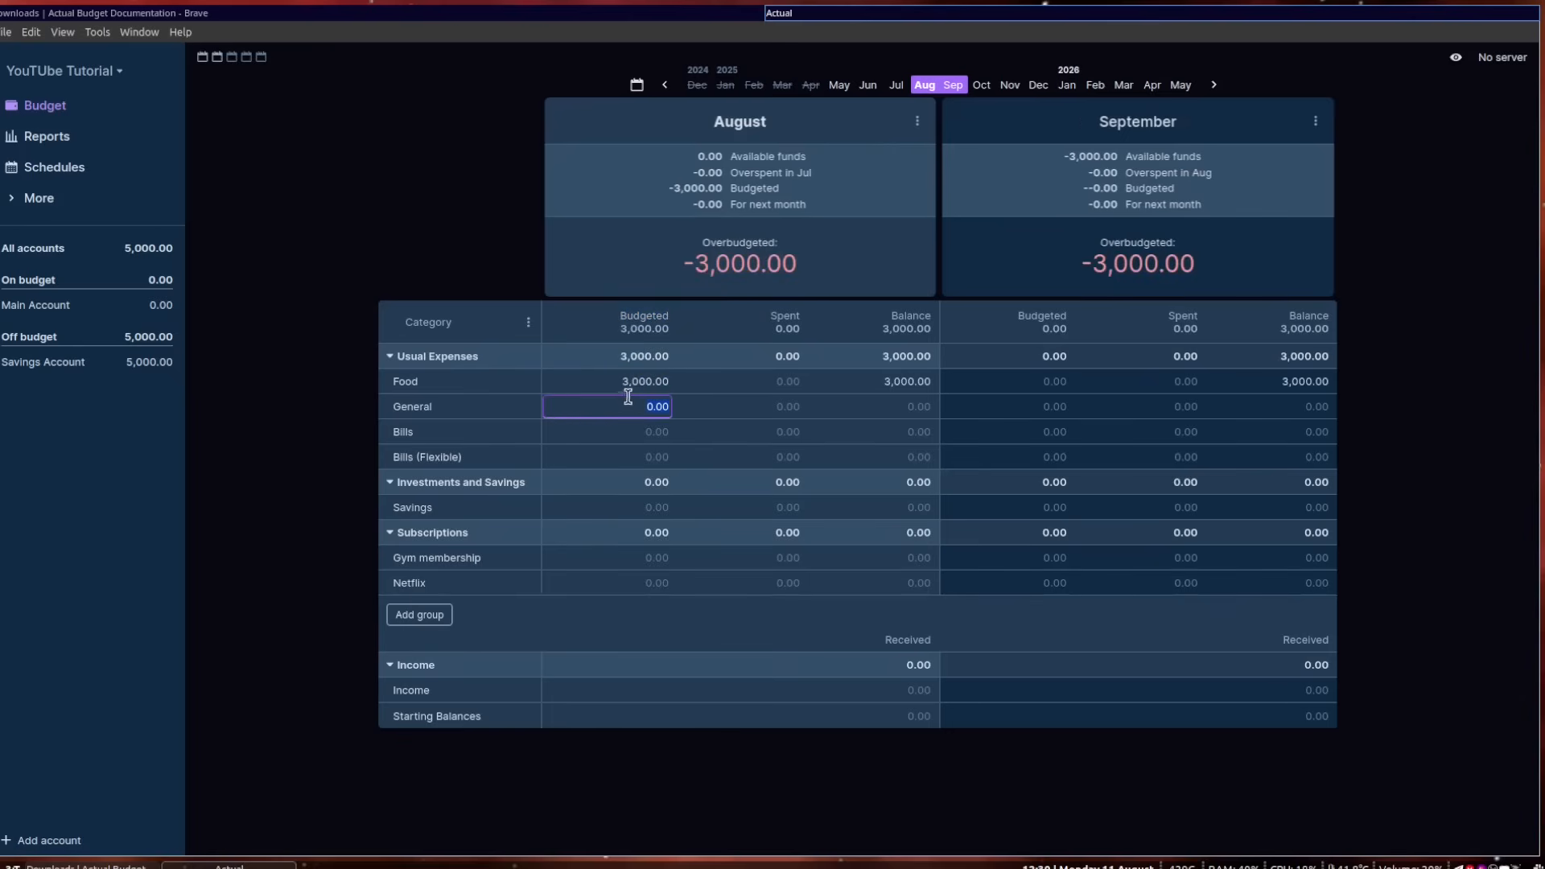
Add a "Rent" category to the Usual Expenses group and budget 5000 for it in August.
left_click(487, 357)
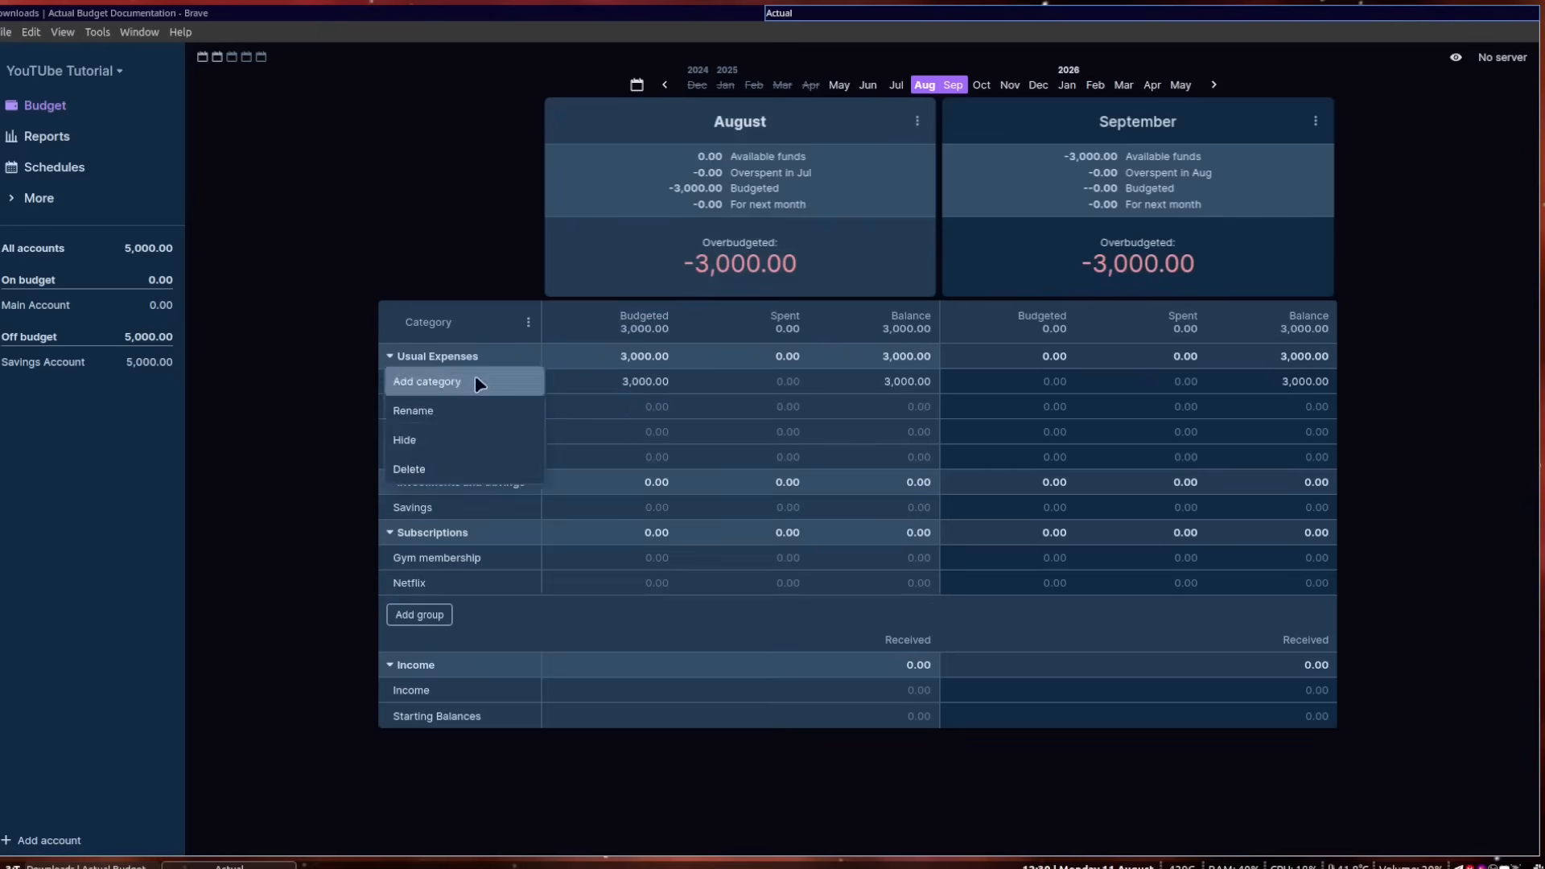
type("Rent")
key("Return")
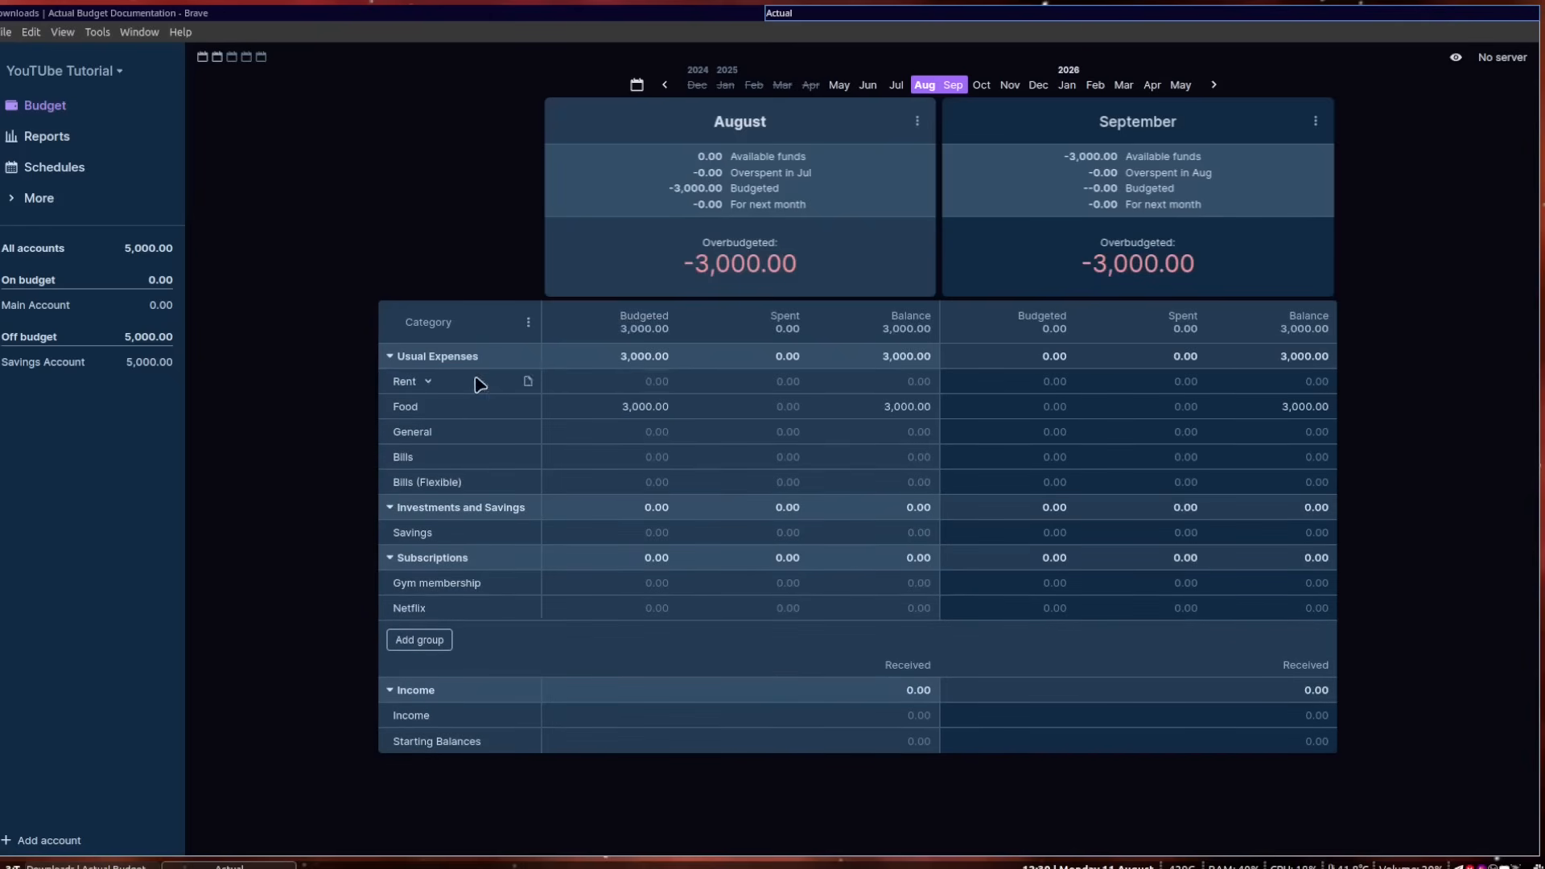
left_click(628, 381)
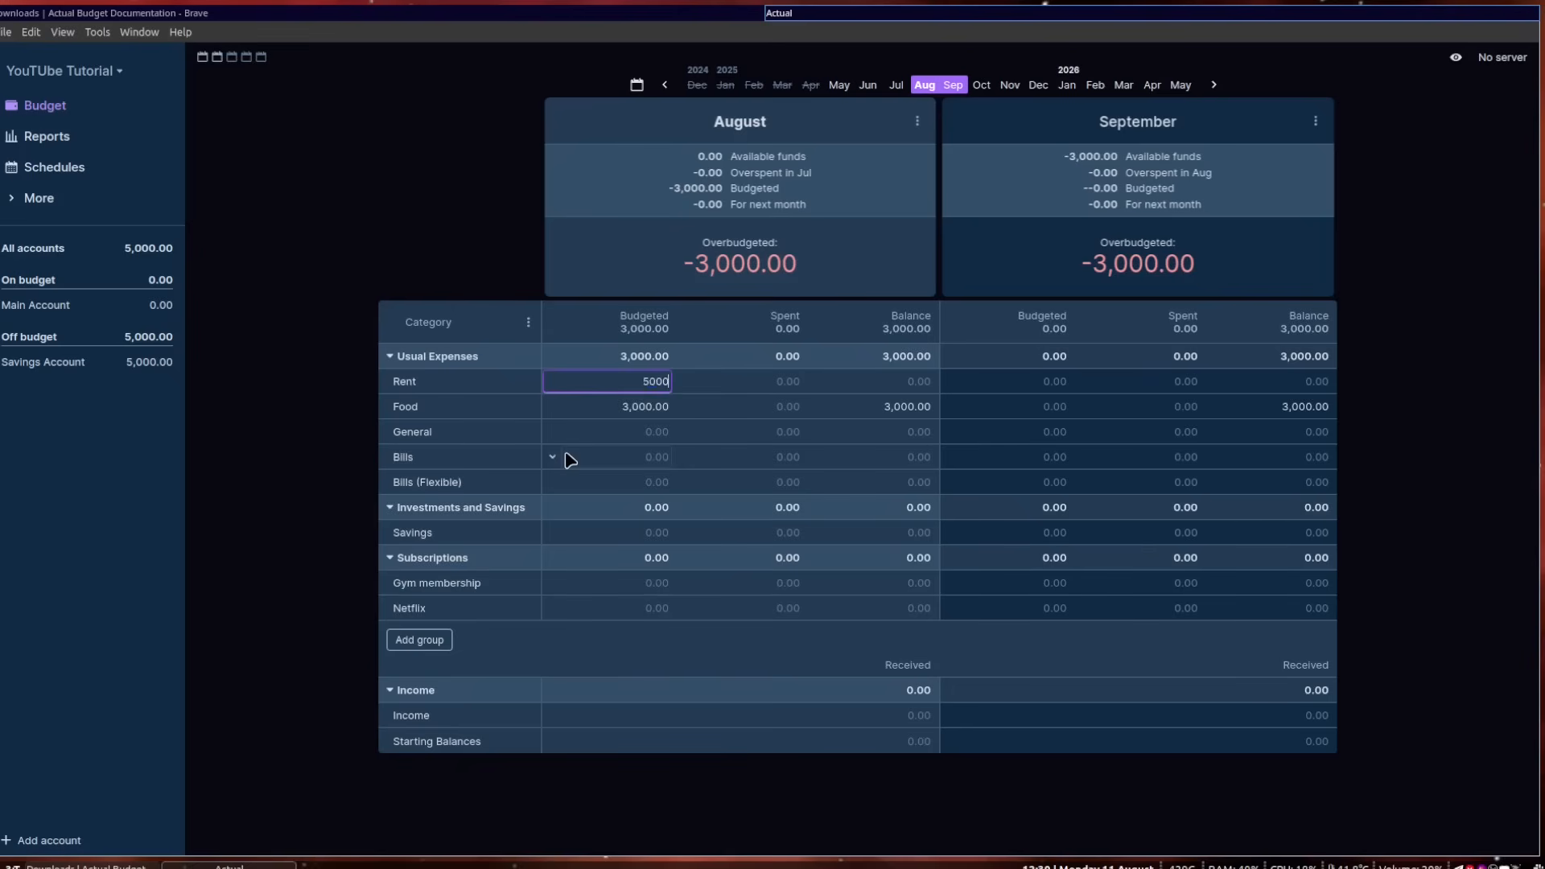
type("5000")
key("Return")
Add an "Electricity" category to the Usual Expenses group and budget 1,000 for it in August.
left_click(506, 355)
left_click(491, 356)
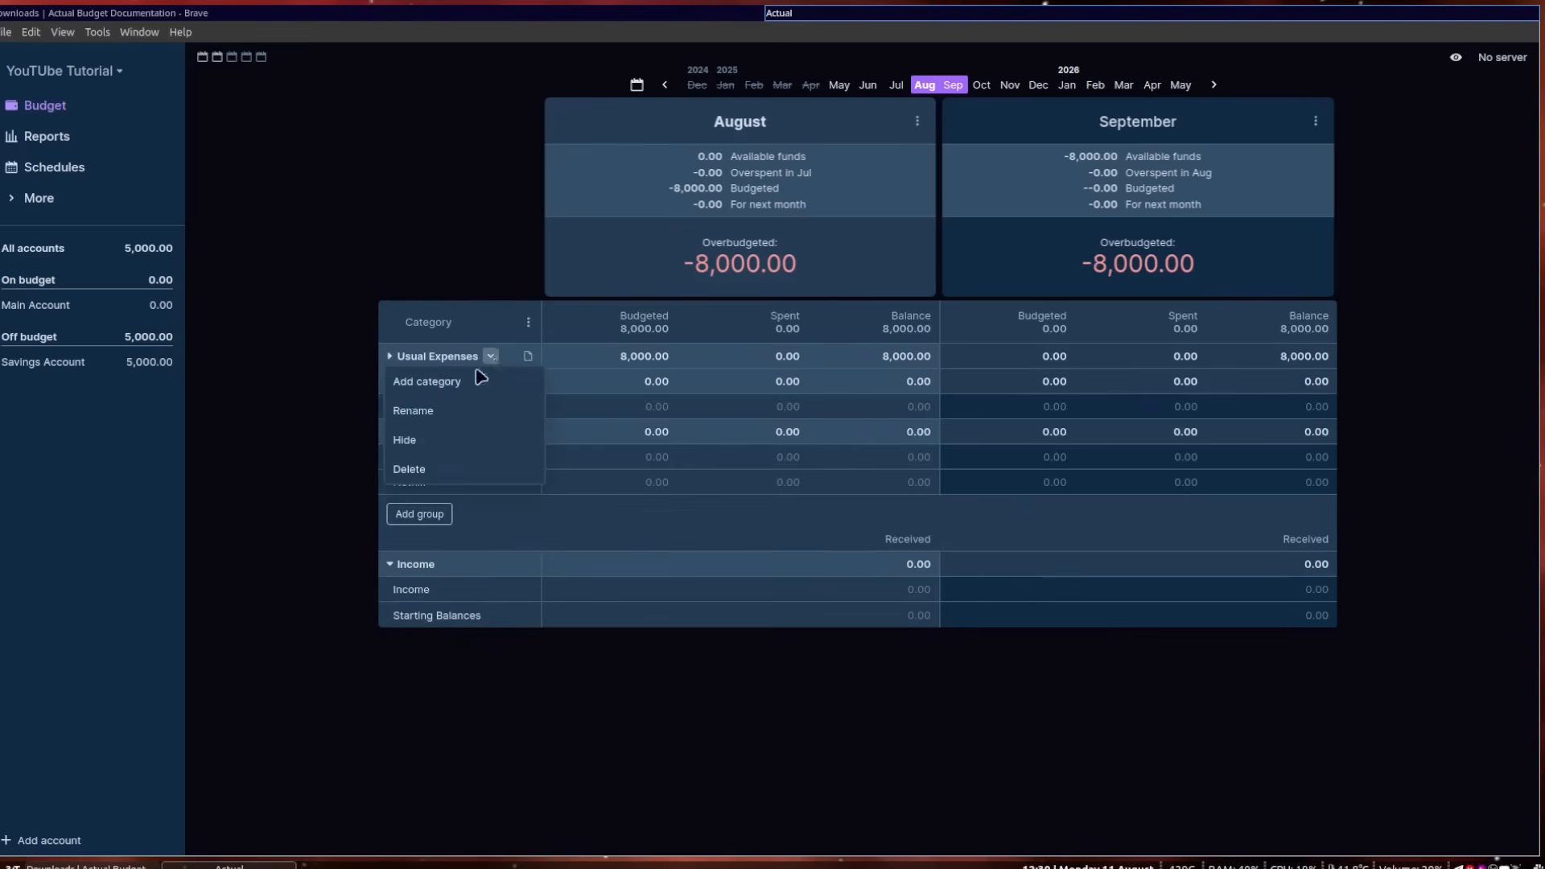
left_click(481, 380)
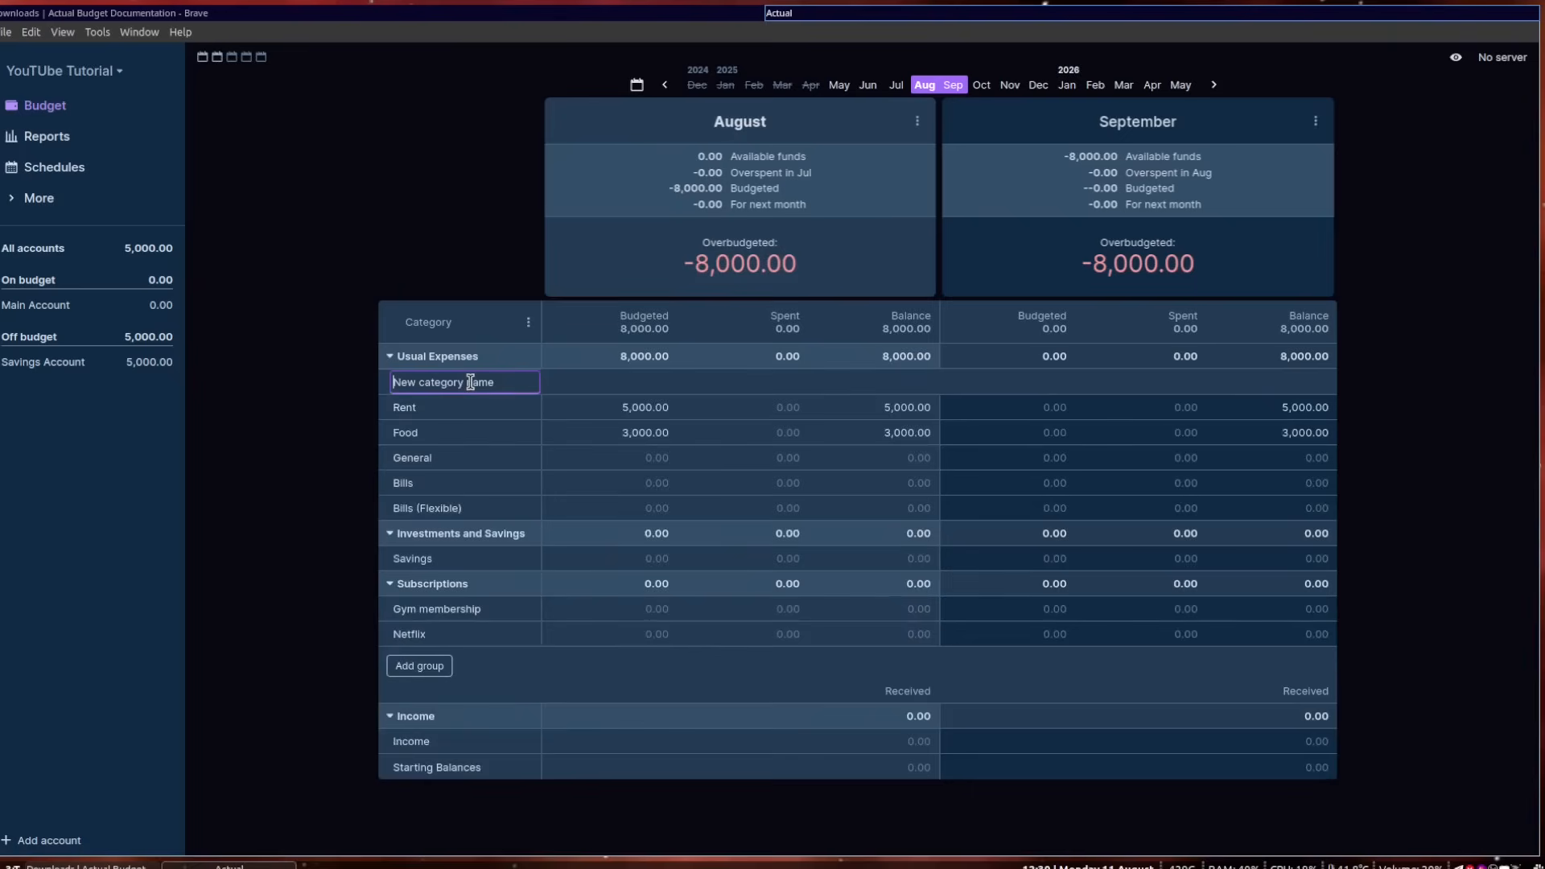
type("Electricity")
key("Return")
left_click(590, 372)
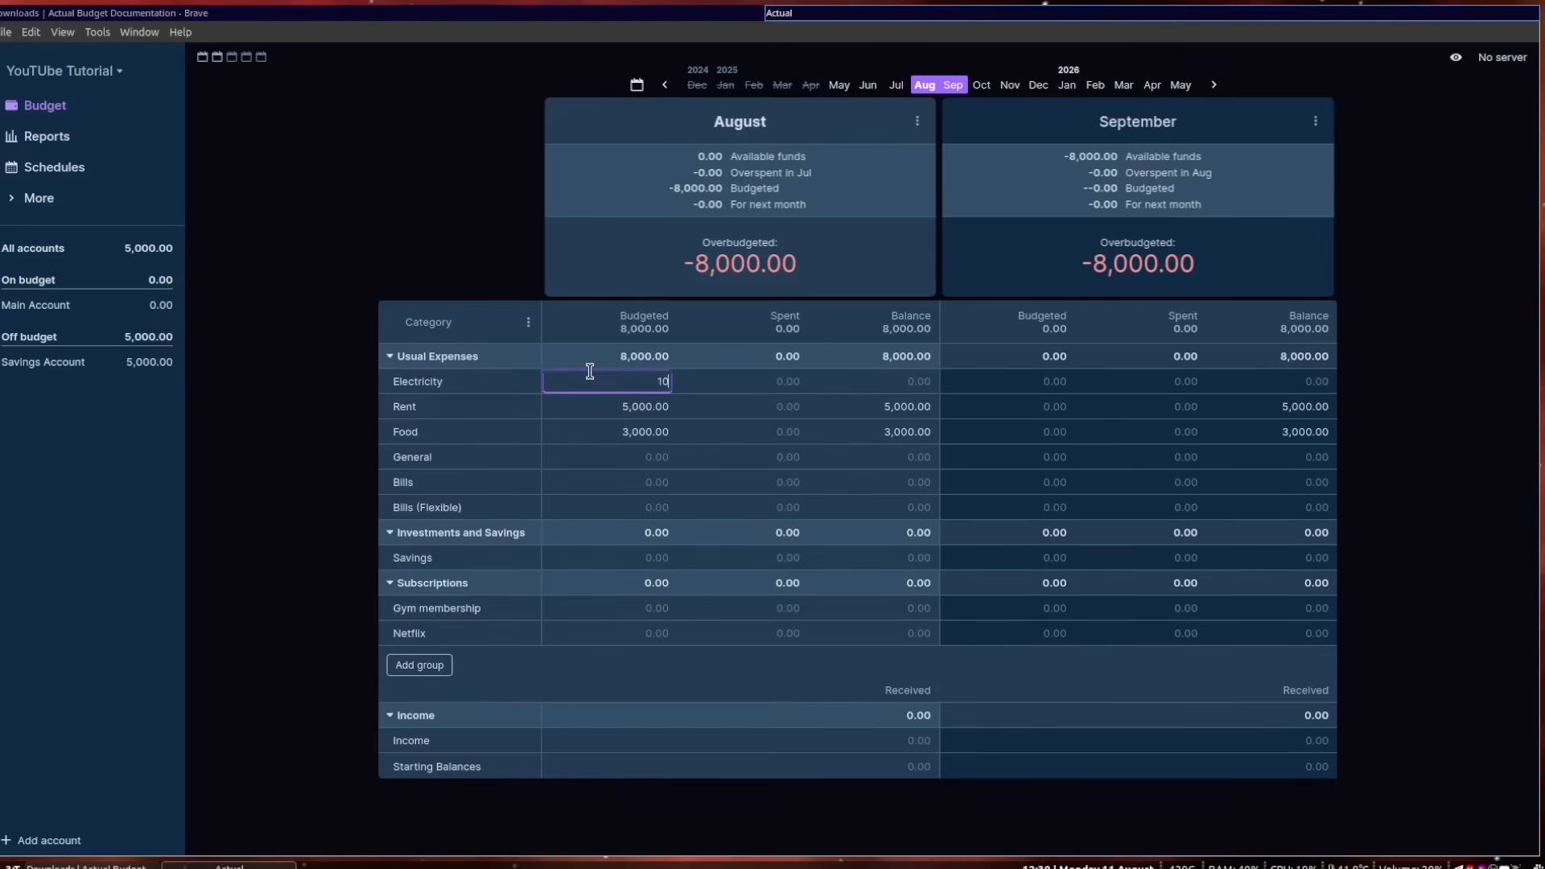
key("Return")
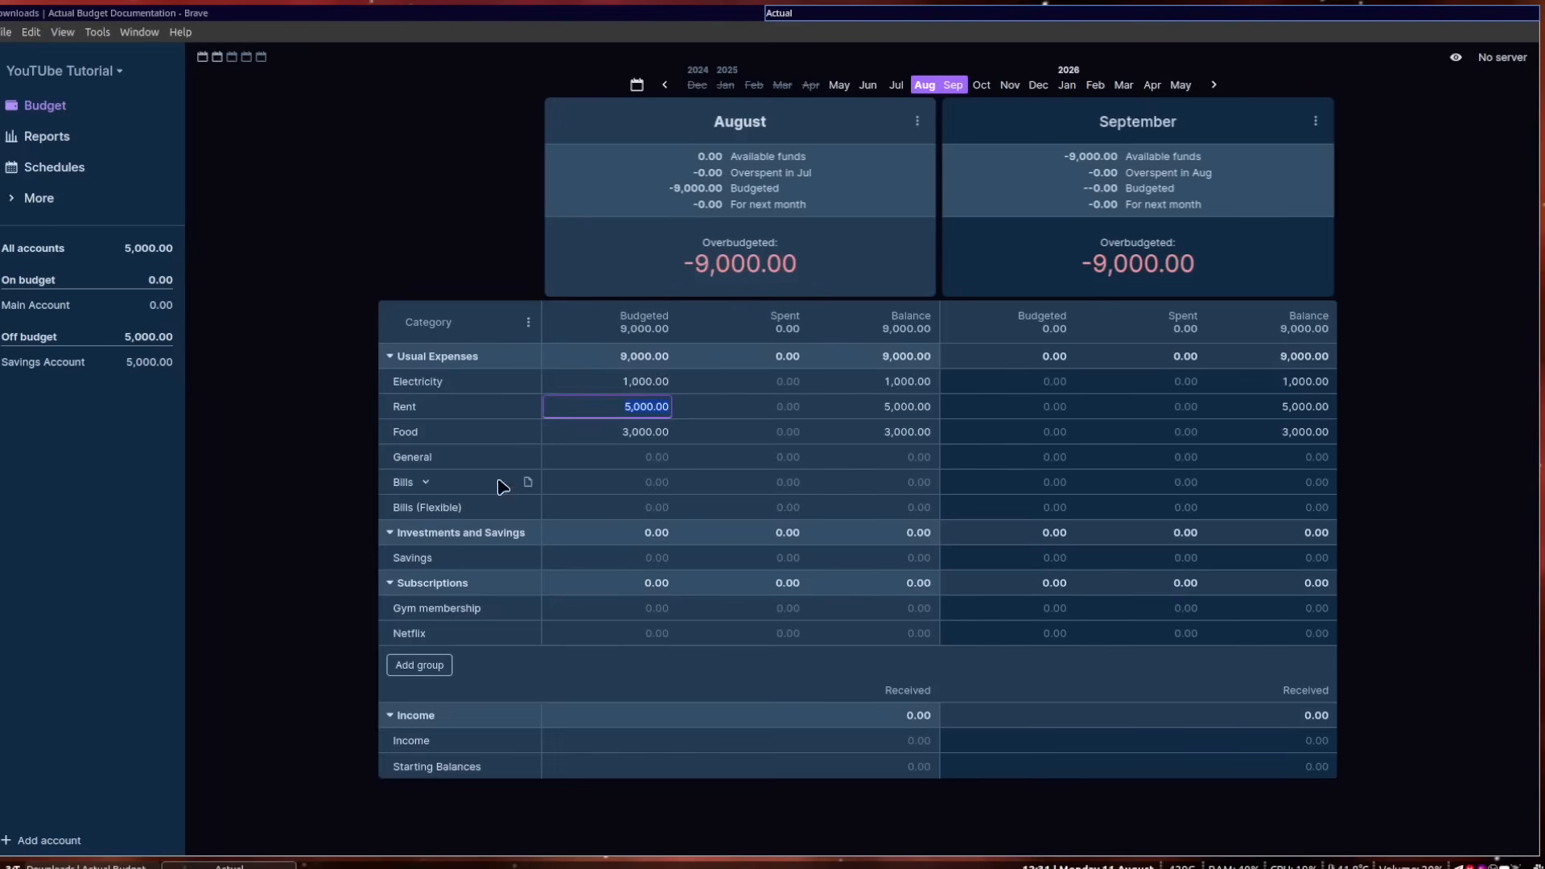
Delete the General, Bills and Bills (Flexible) categories from the Usual Expenses group.
left_click(445, 457)
left_click(427, 545)
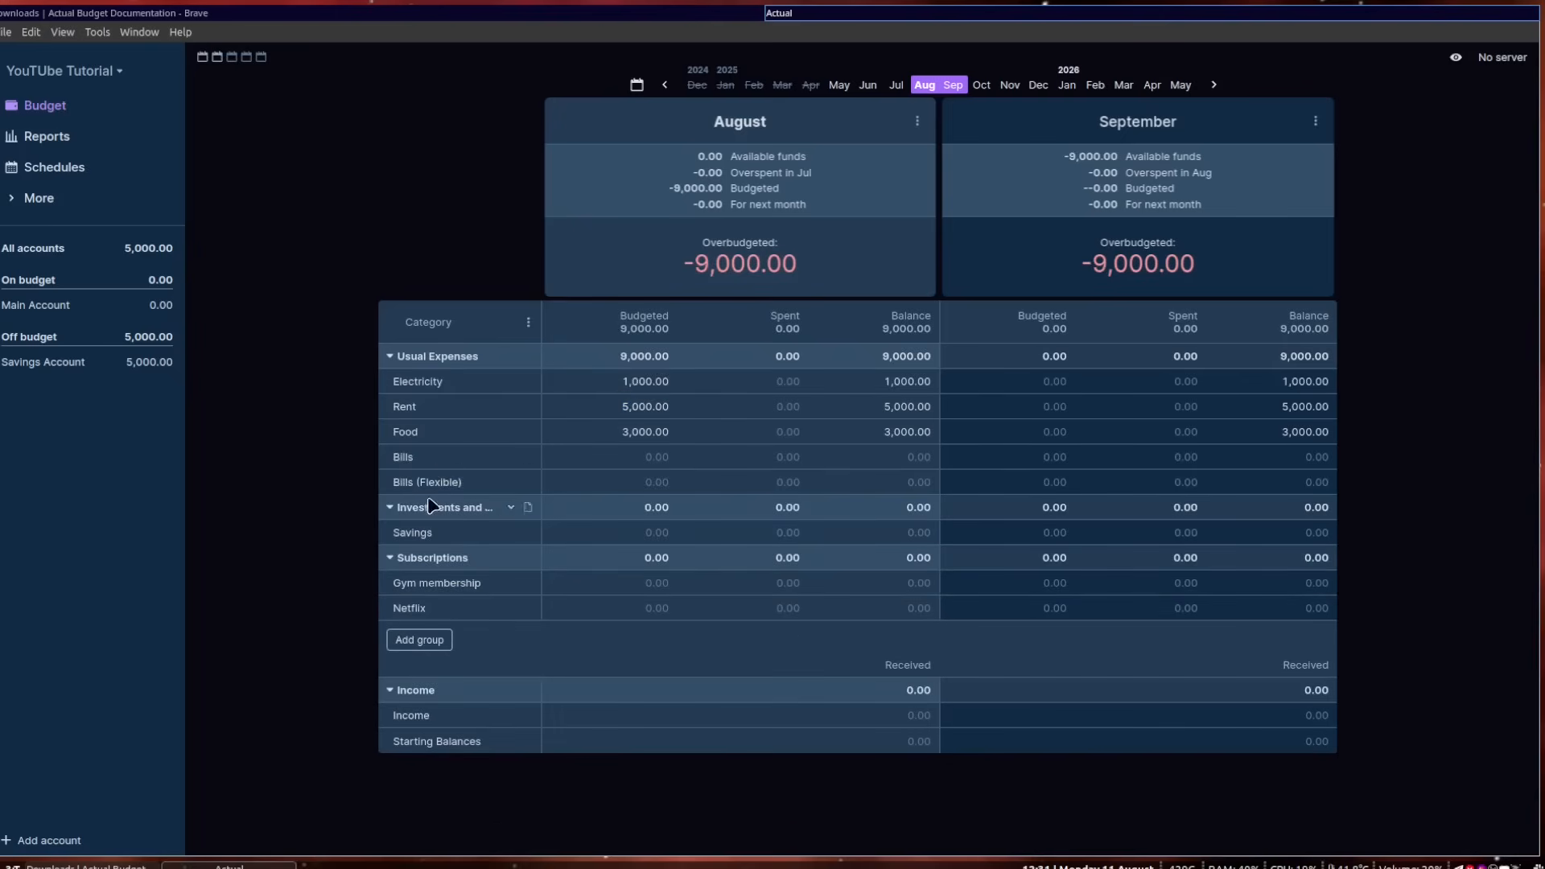
left_click(445, 462)
left_click(426, 536)
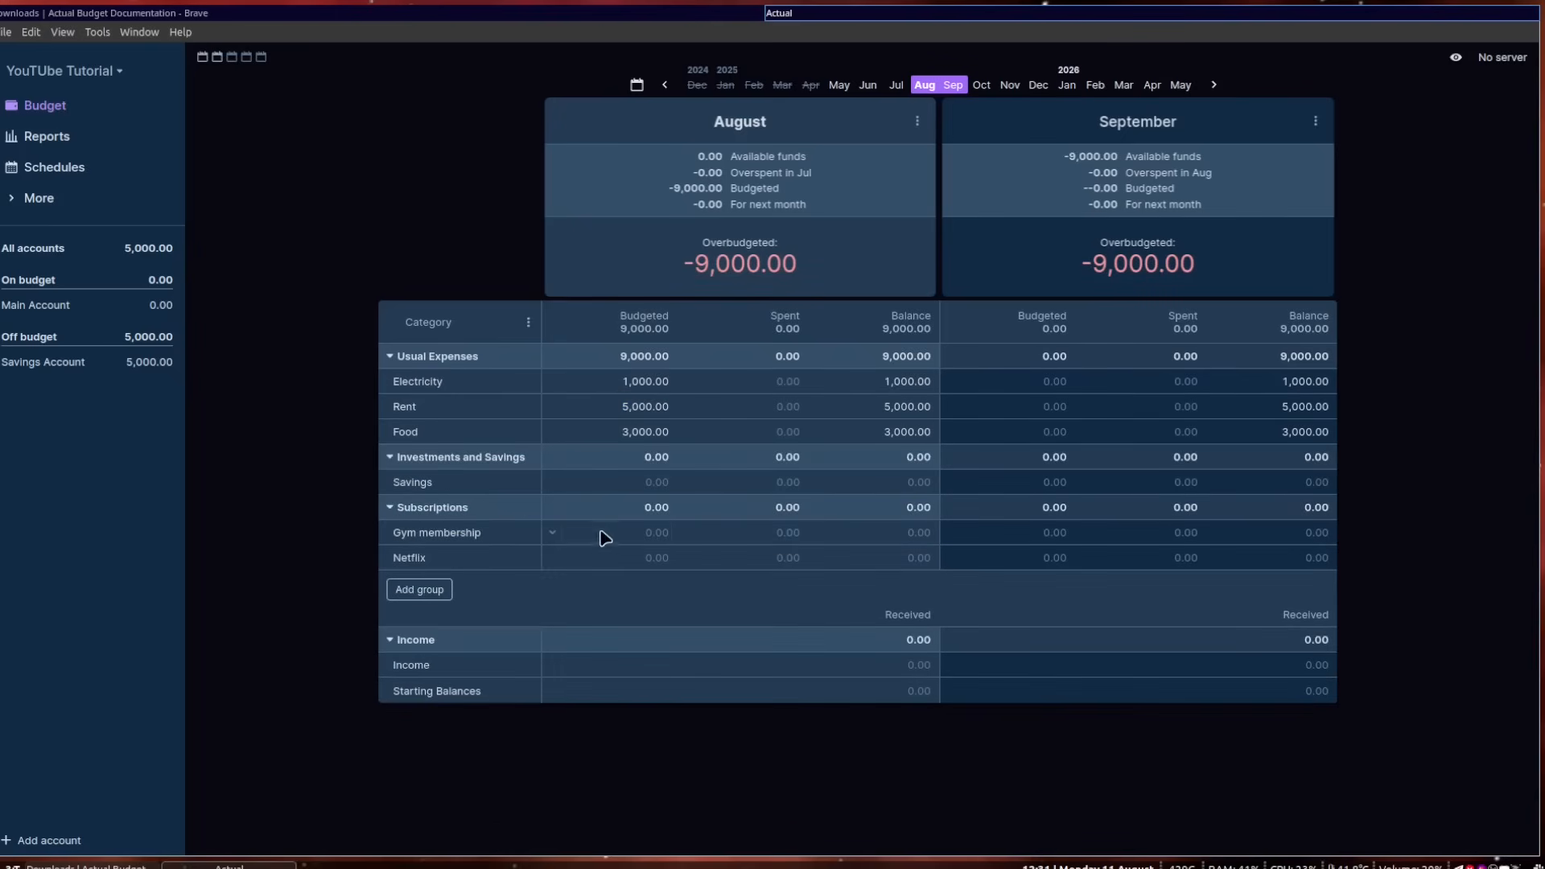
Budget 800 for Gym membership and 50 for Netflix in August.
left_click(638, 532)
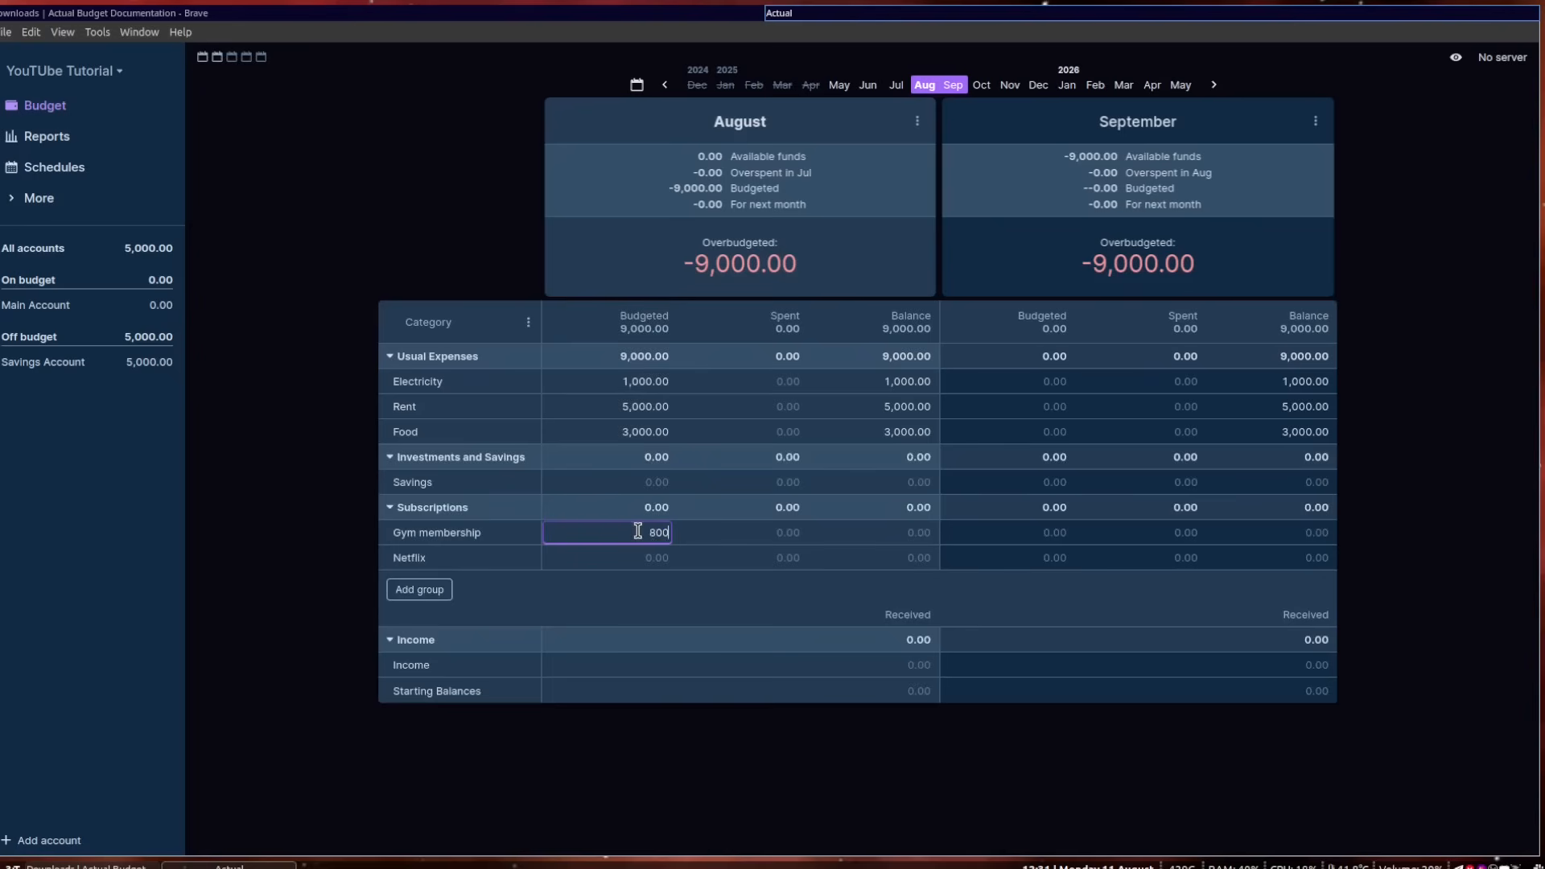
key("Return")
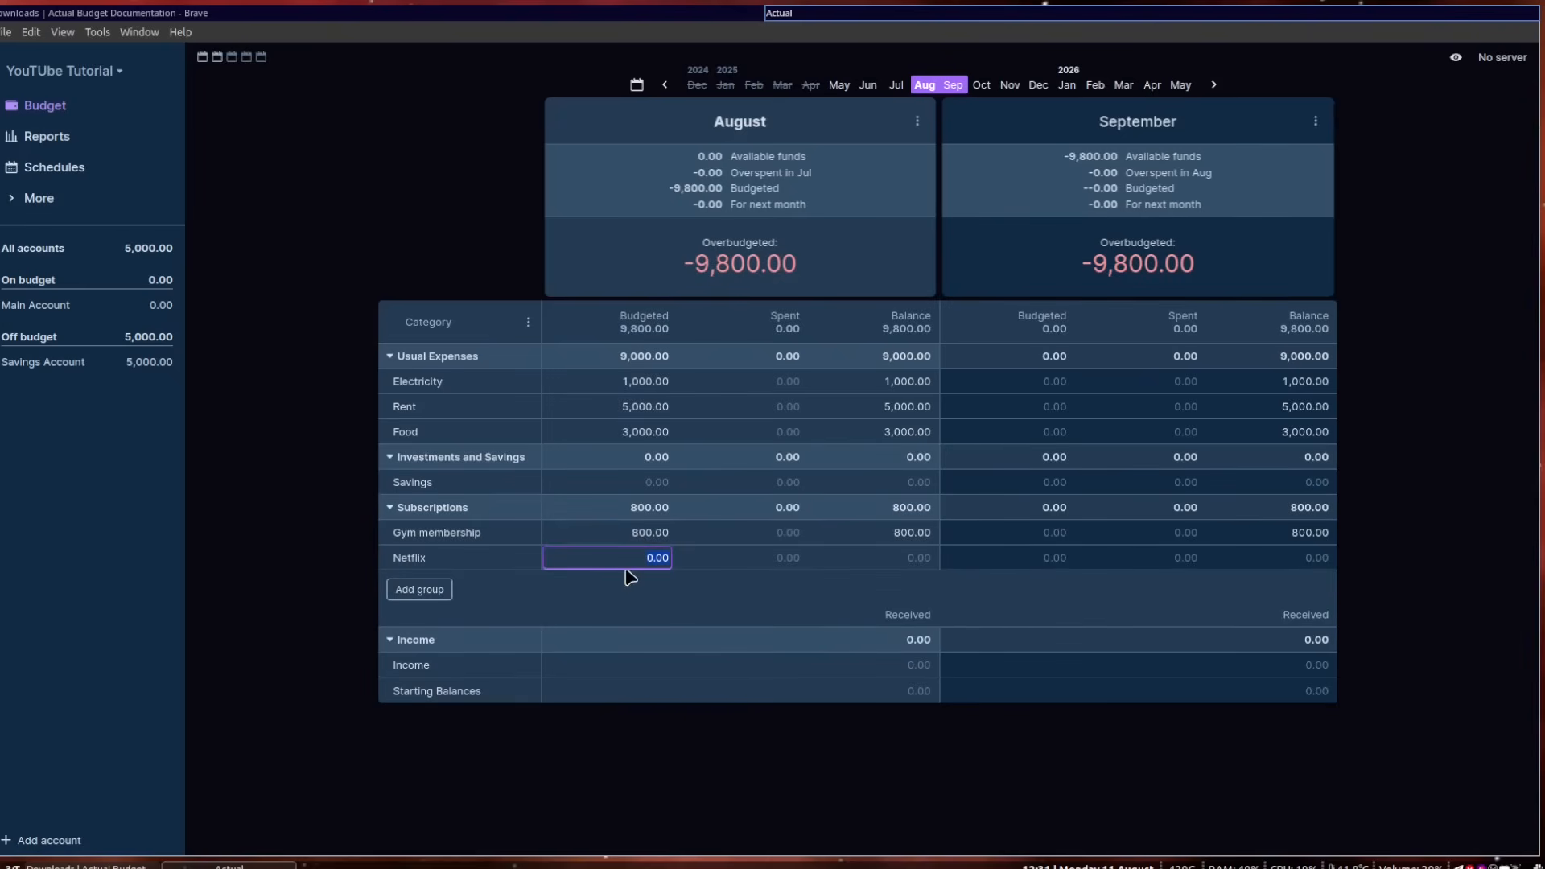
key("Return")
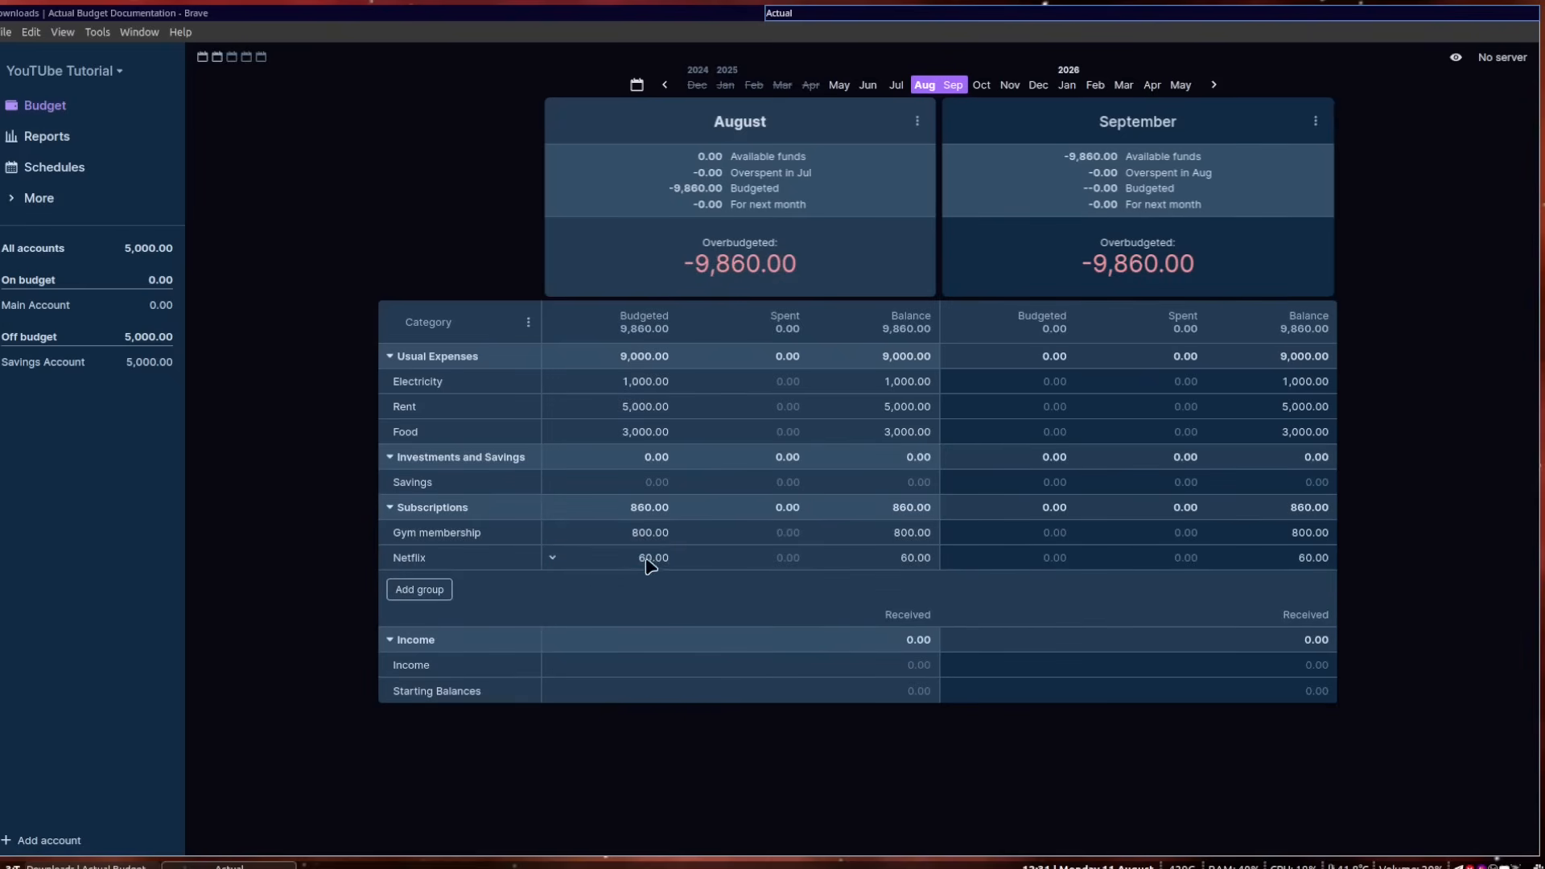
left_click(646, 558)
type("50")
key("Return")
Add a "Freelancing" category to the Income group.
left_click(446, 643)
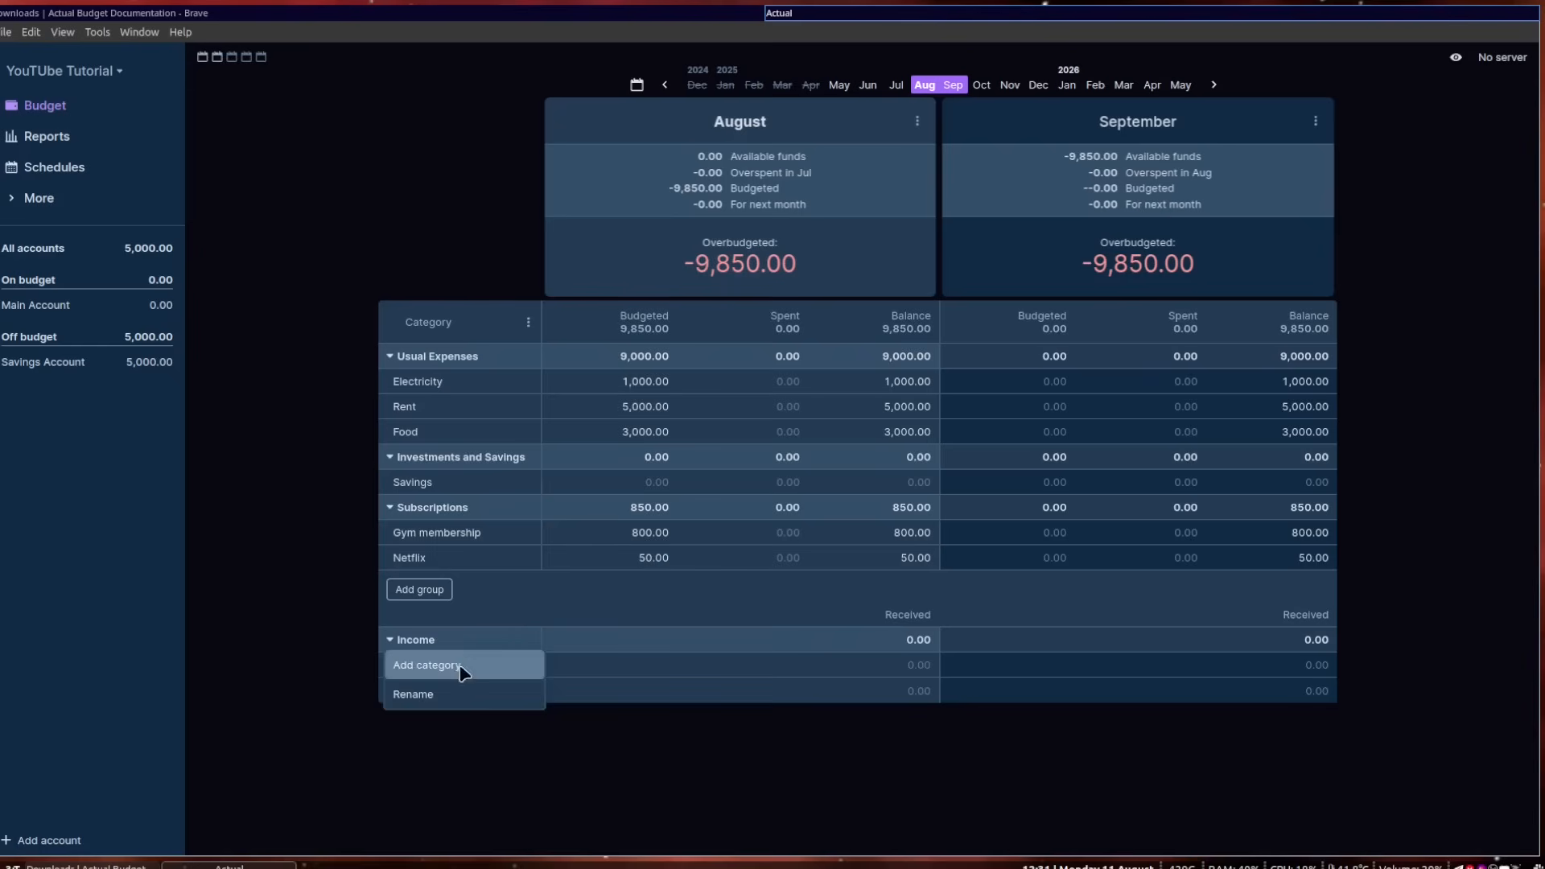
left_click(459, 670)
type("Fre")
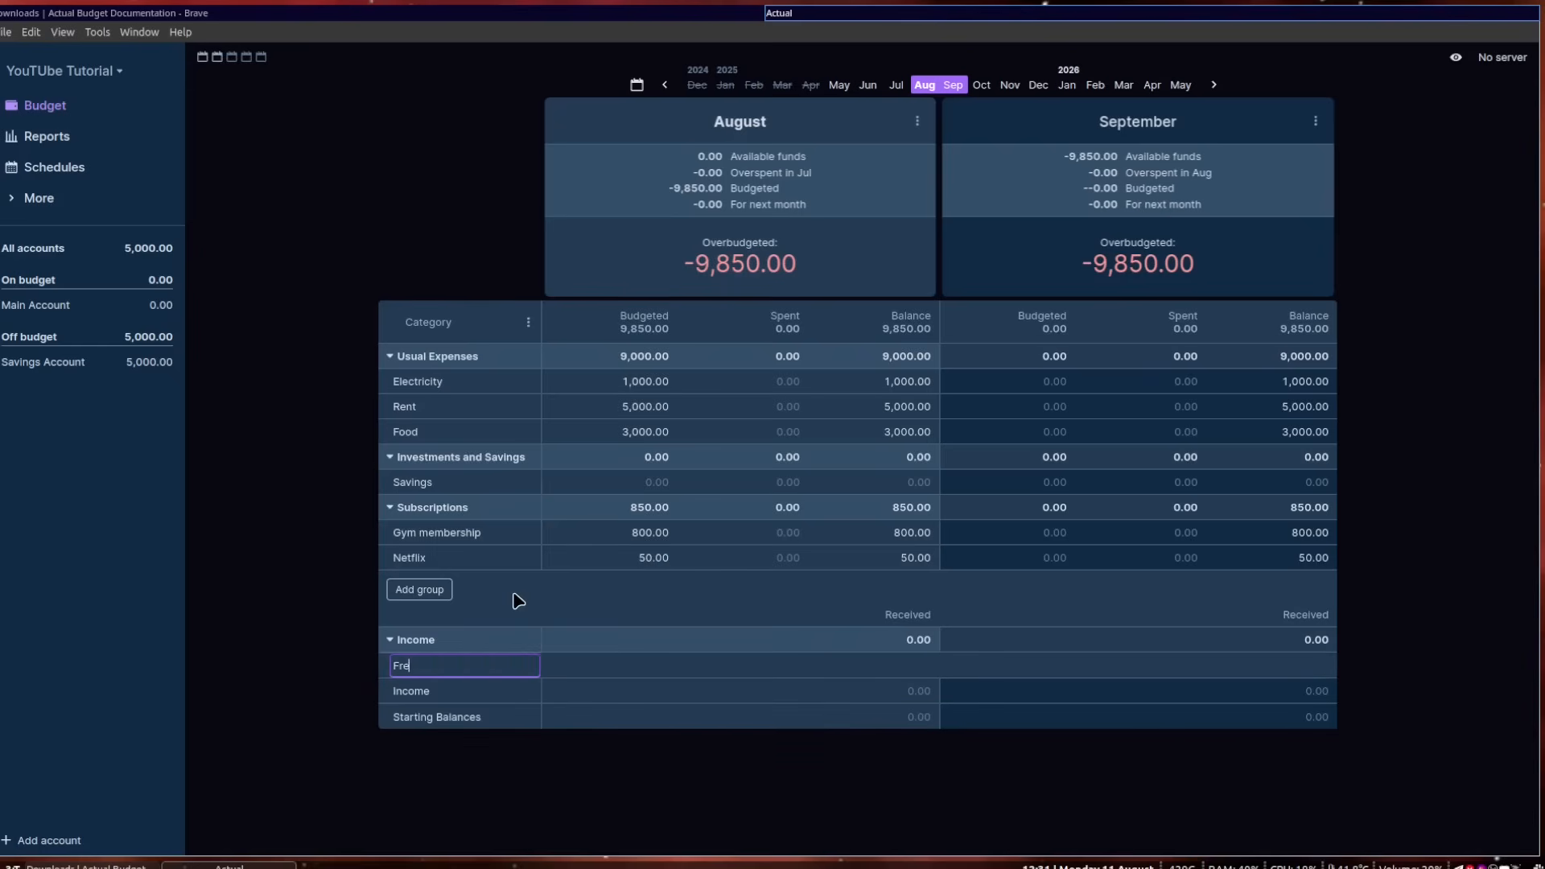
type("elancing")
key("Return")
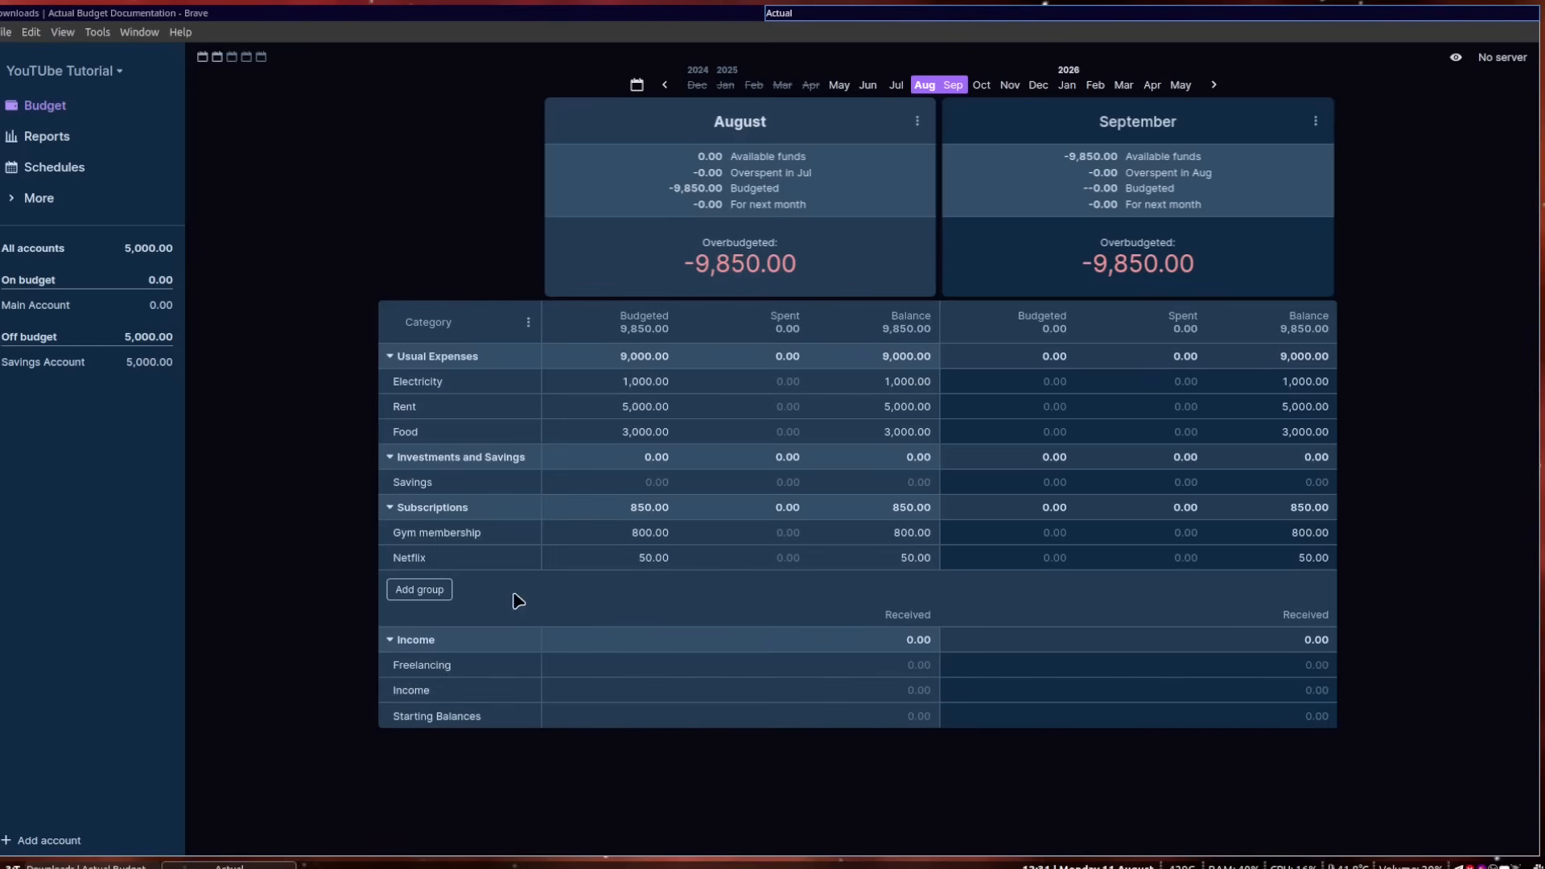
Rename the Income category inside the Income group as "Salary".
left_click(441, 691)
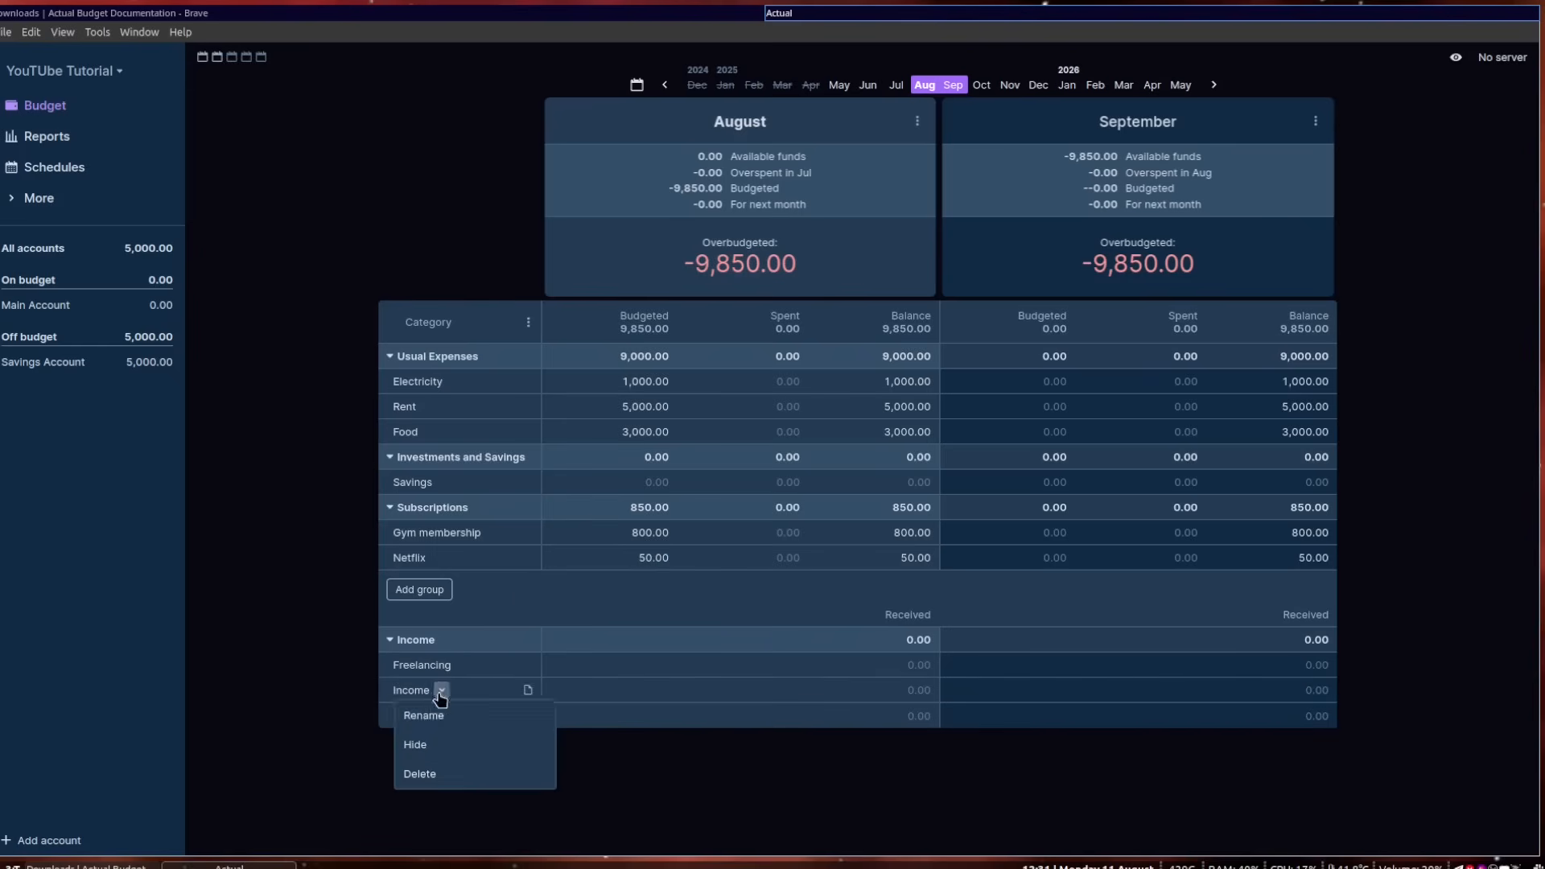
left_click(448, 721)
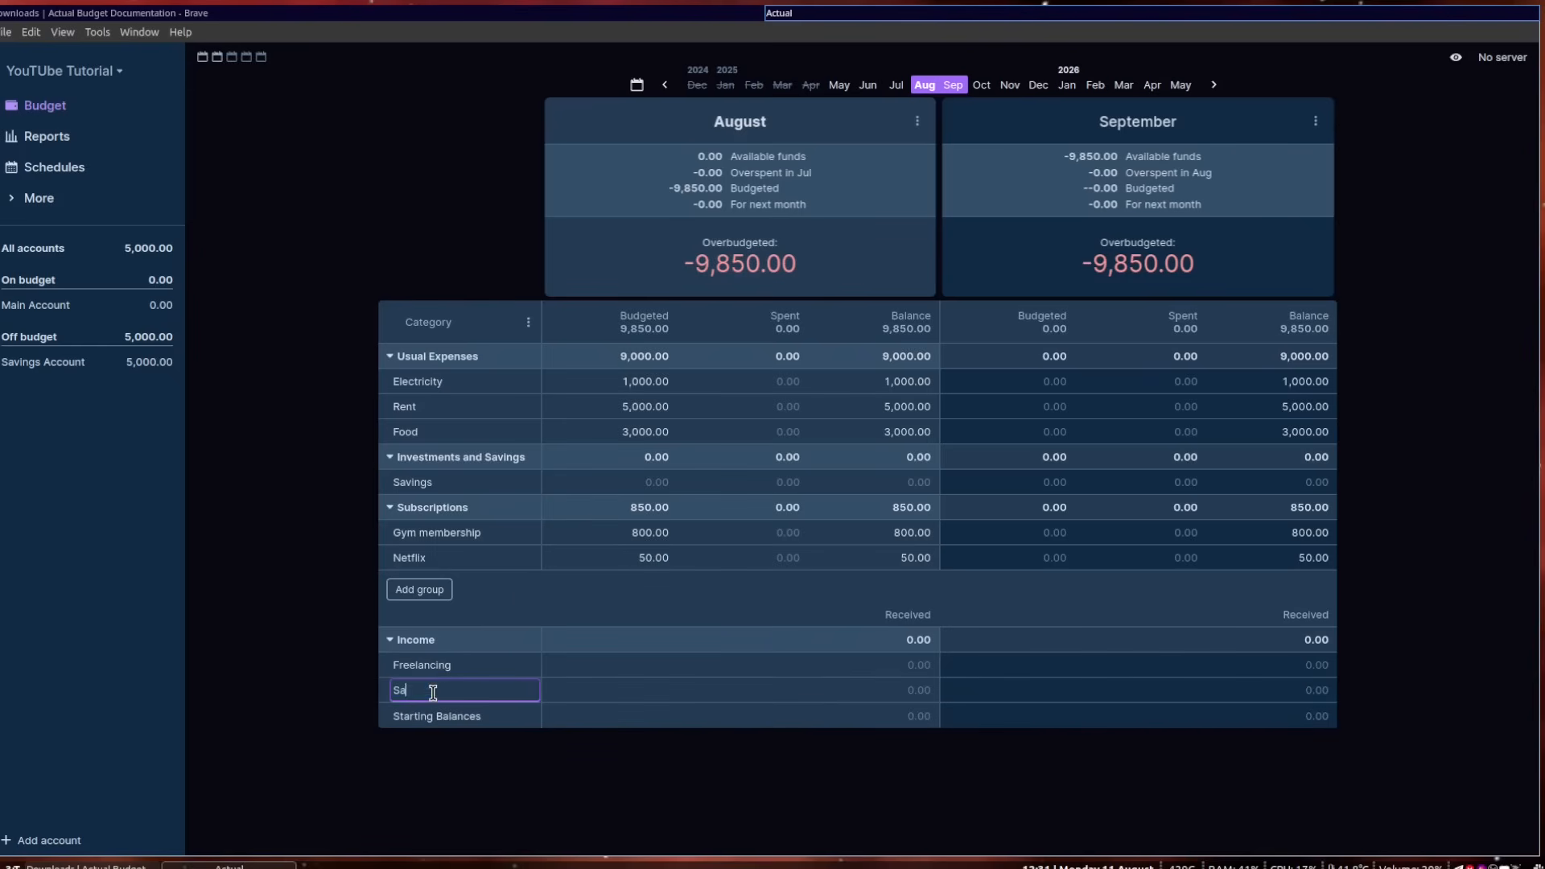
key("Return")
Examine the August Freelancing transactions, then the transaction lists of the Main Account, the on-budget accounts and the Savings Account.
left_click(918, 668)
left_click(872, 668)
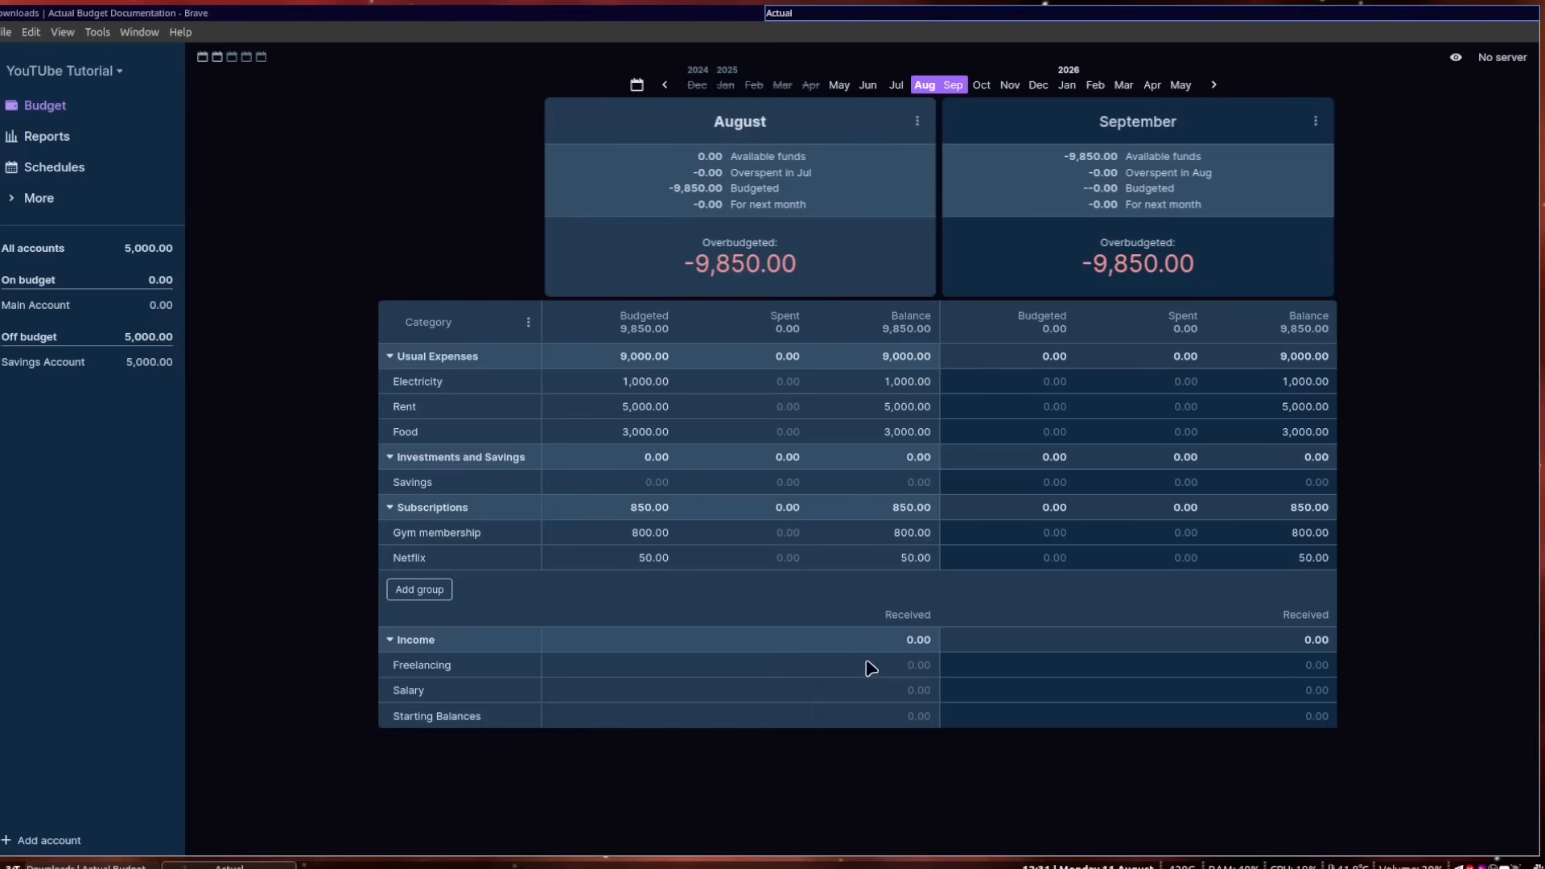
left_click(923, 672)
left_click(876, 723)
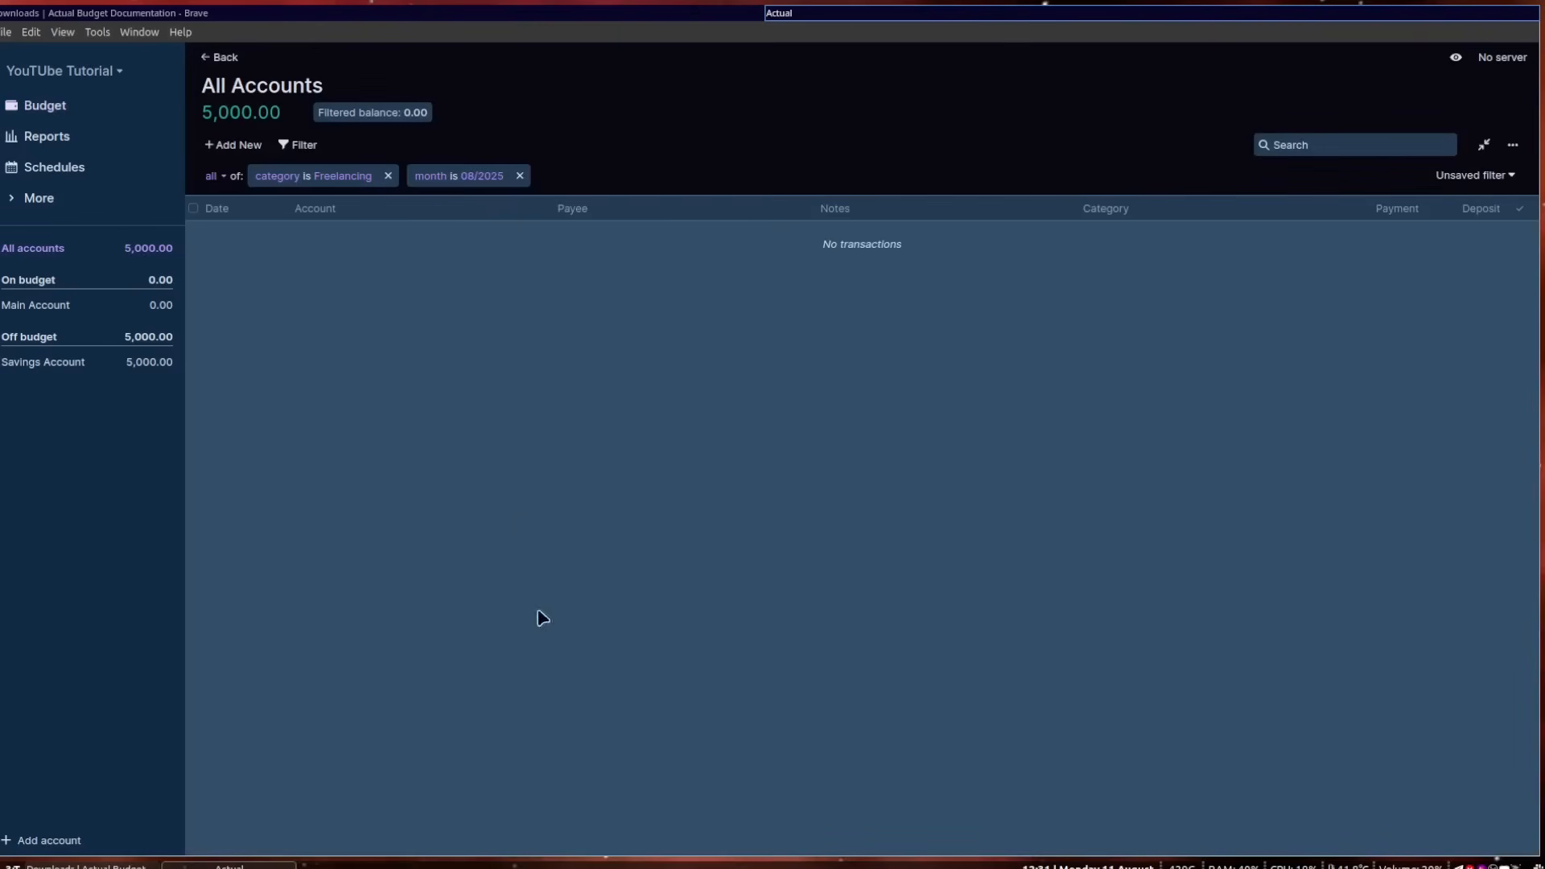
left_click(52, 306)
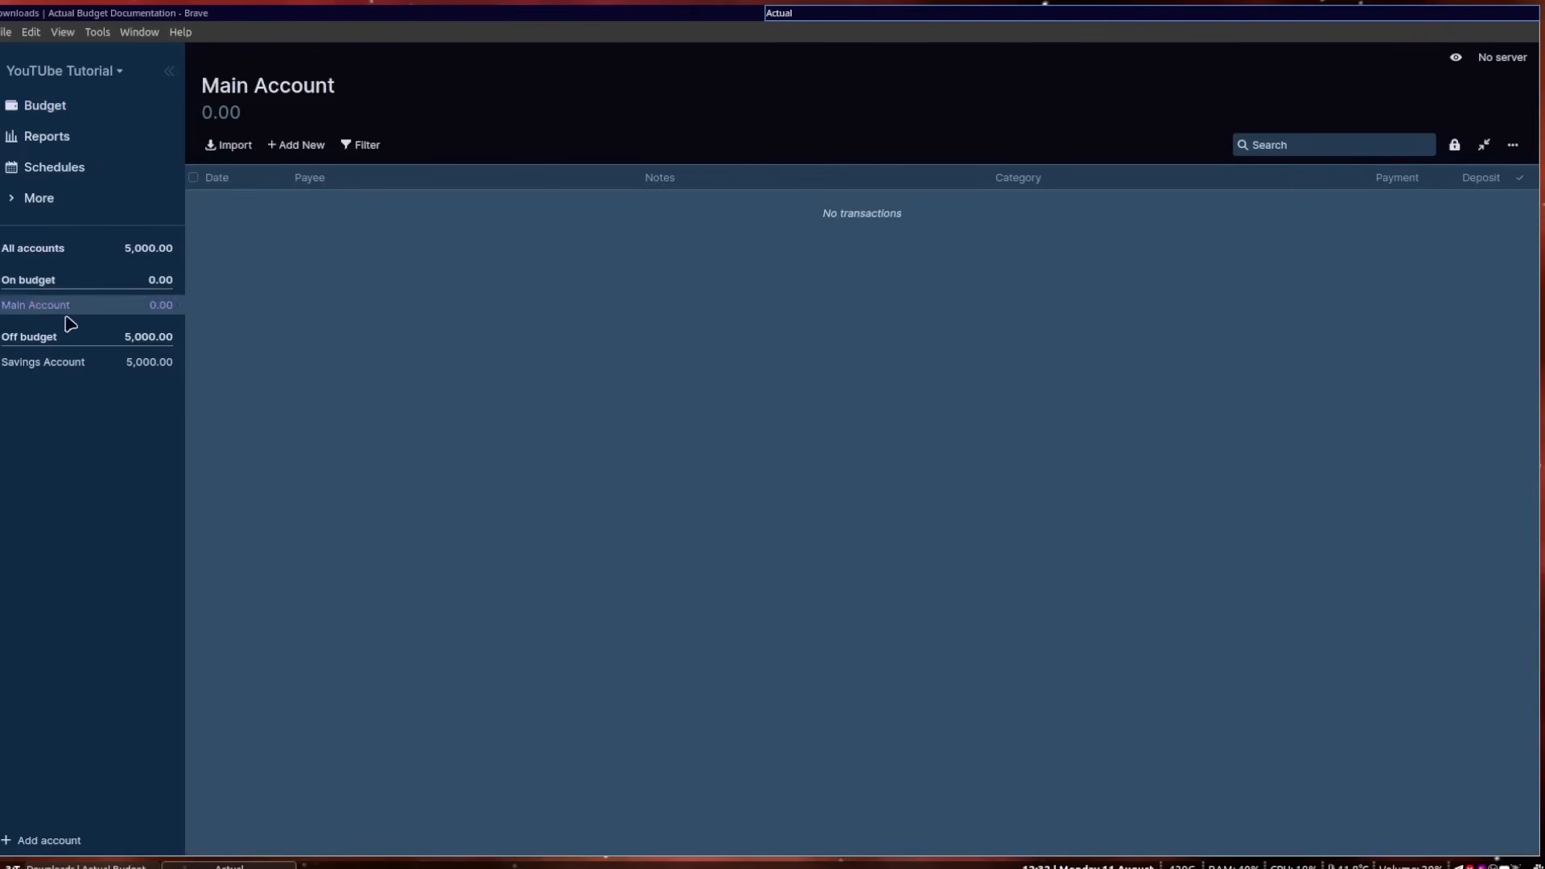
left_click(28, 282)
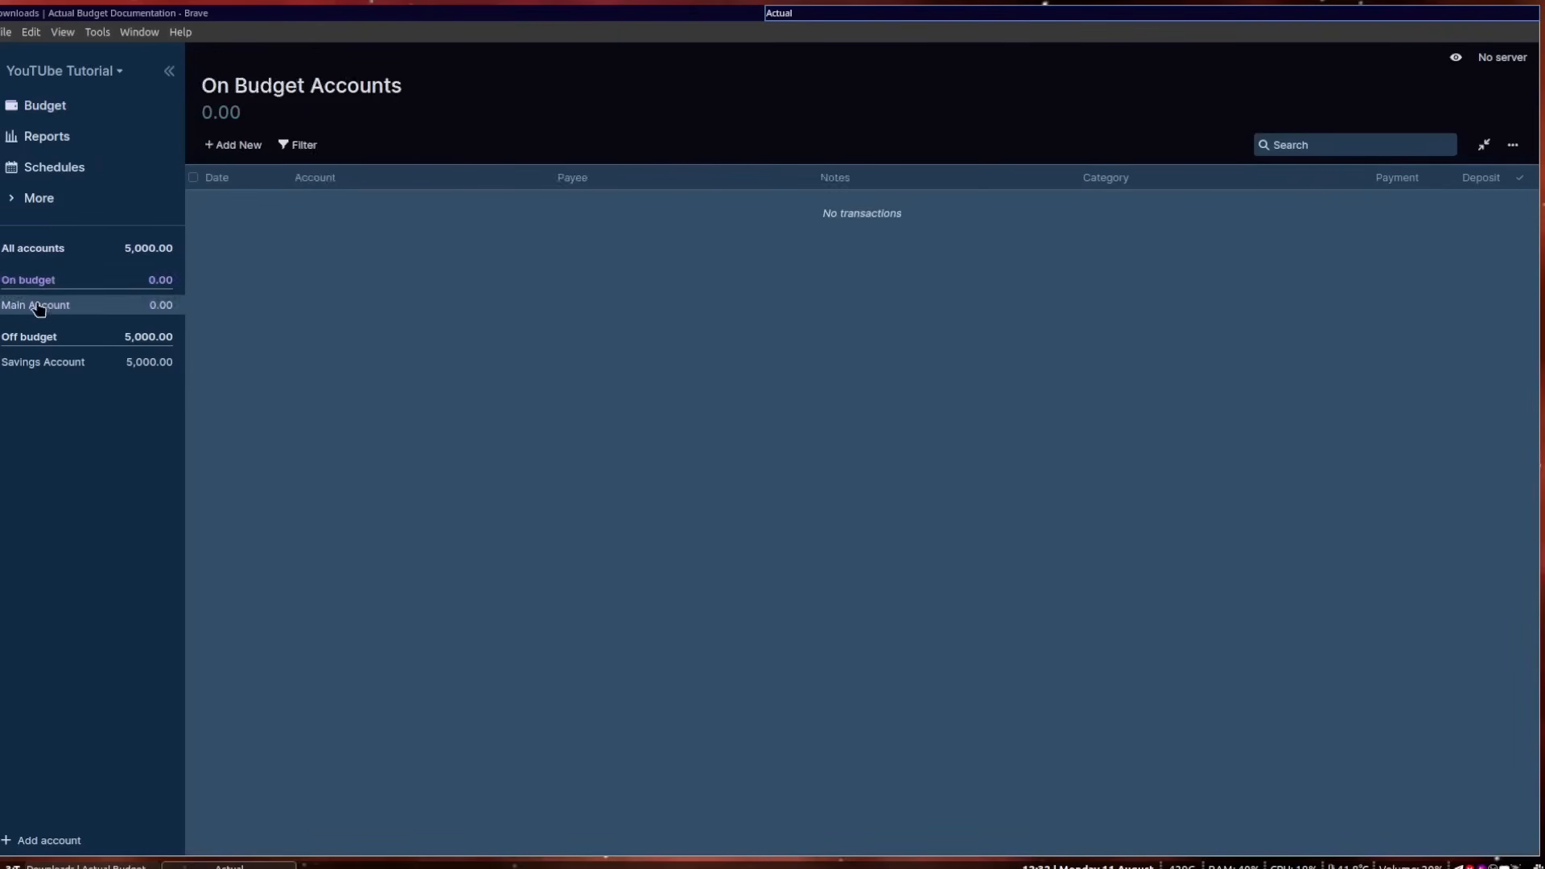
left_click(35, 304)
left_click(44, 362)
Add a Main Account transaction dated 08/01/2025 with category Salary and a deposit of 10,000.
left_click(36, 306)
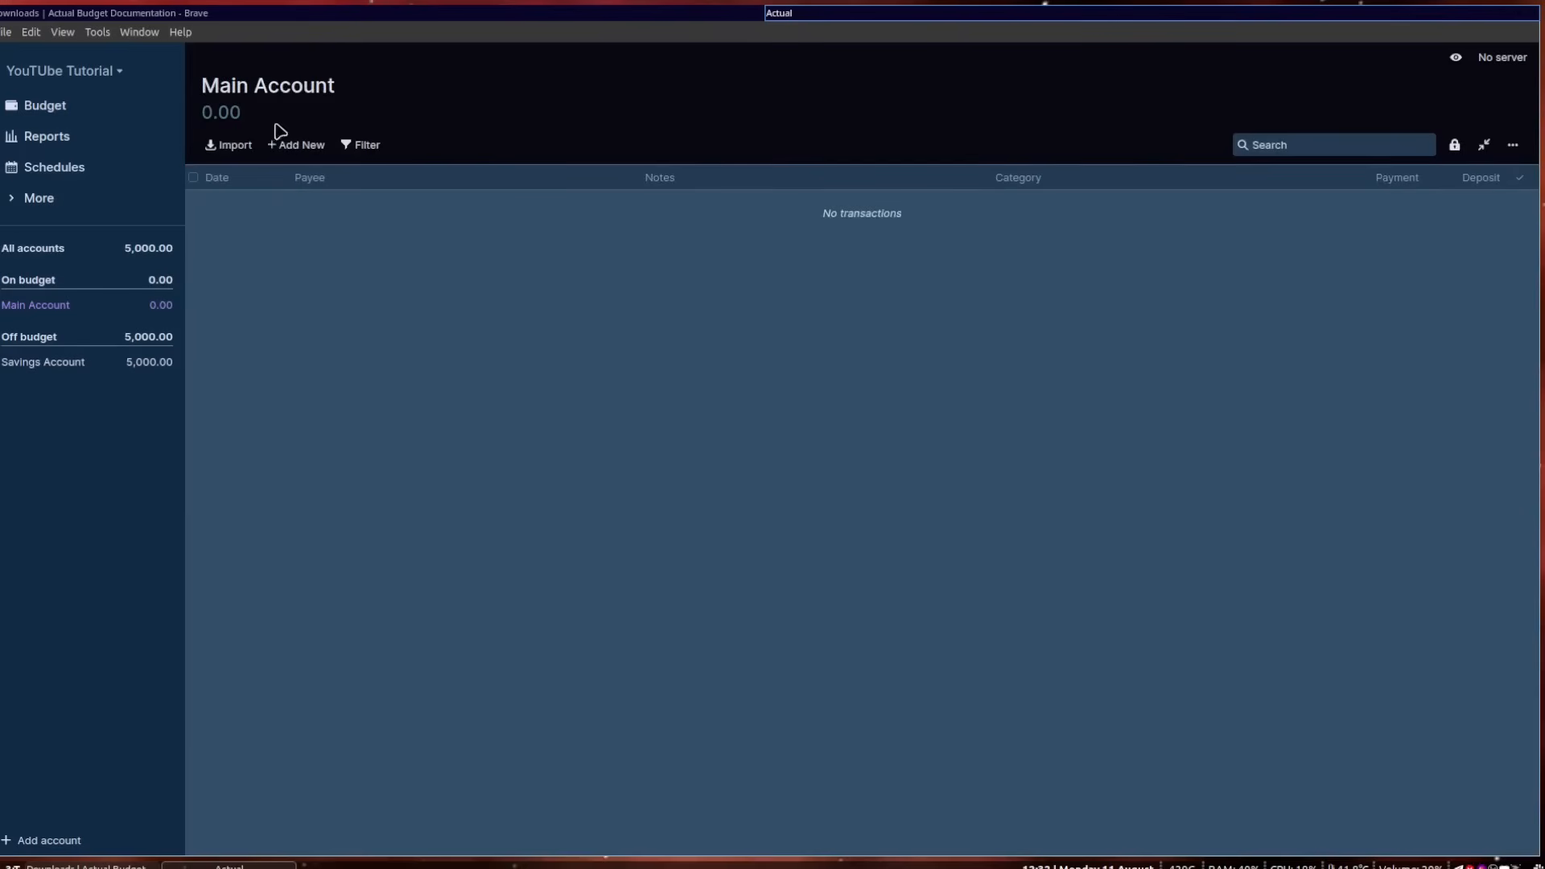
left_click(296, 145)
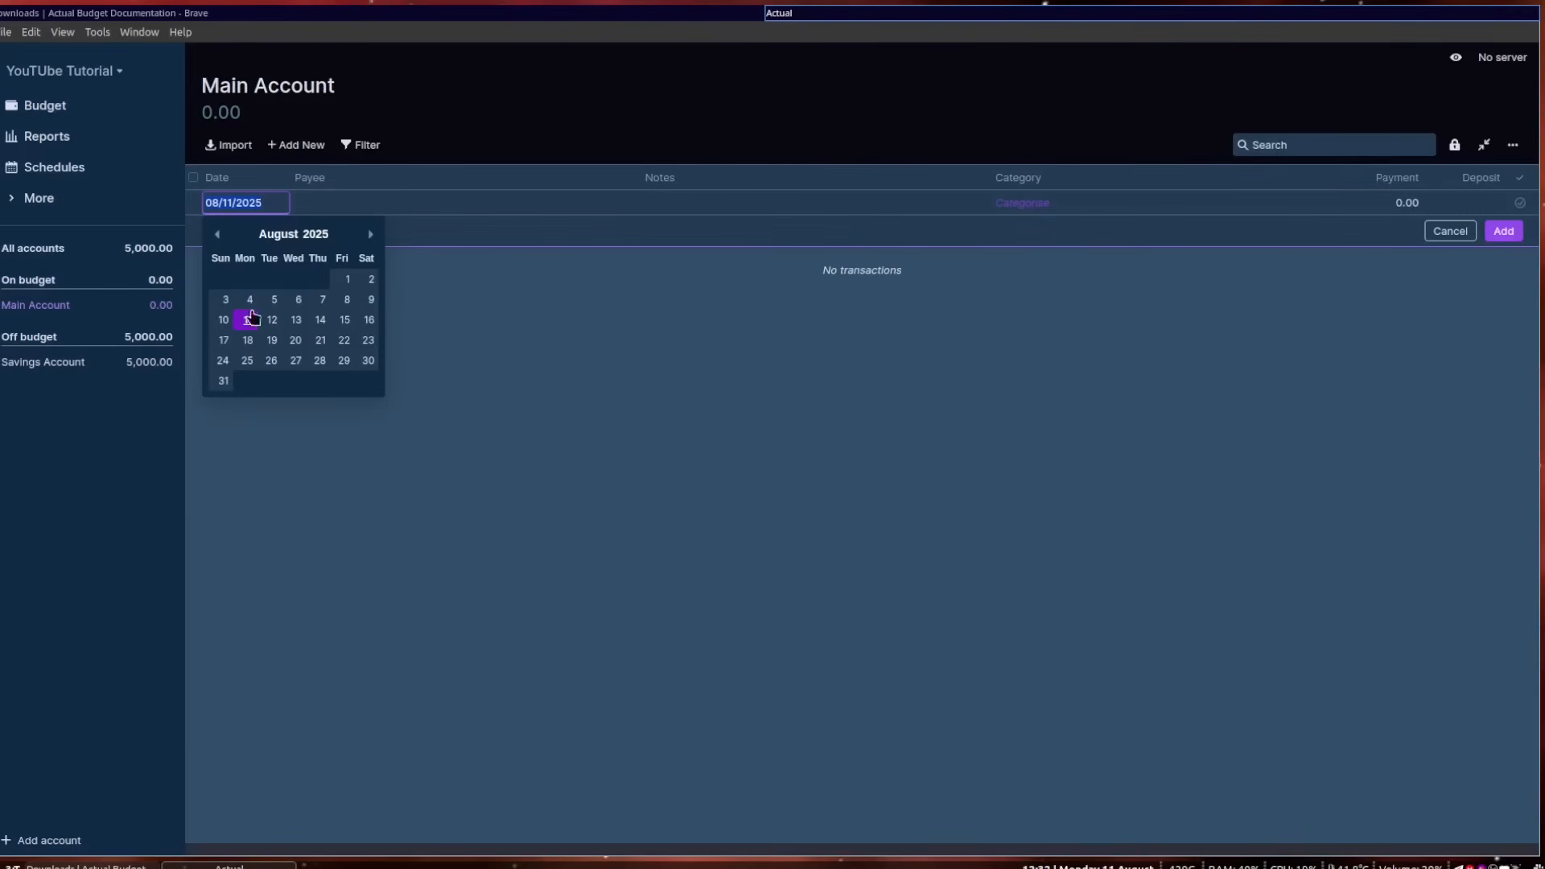
left_click(348, 279)
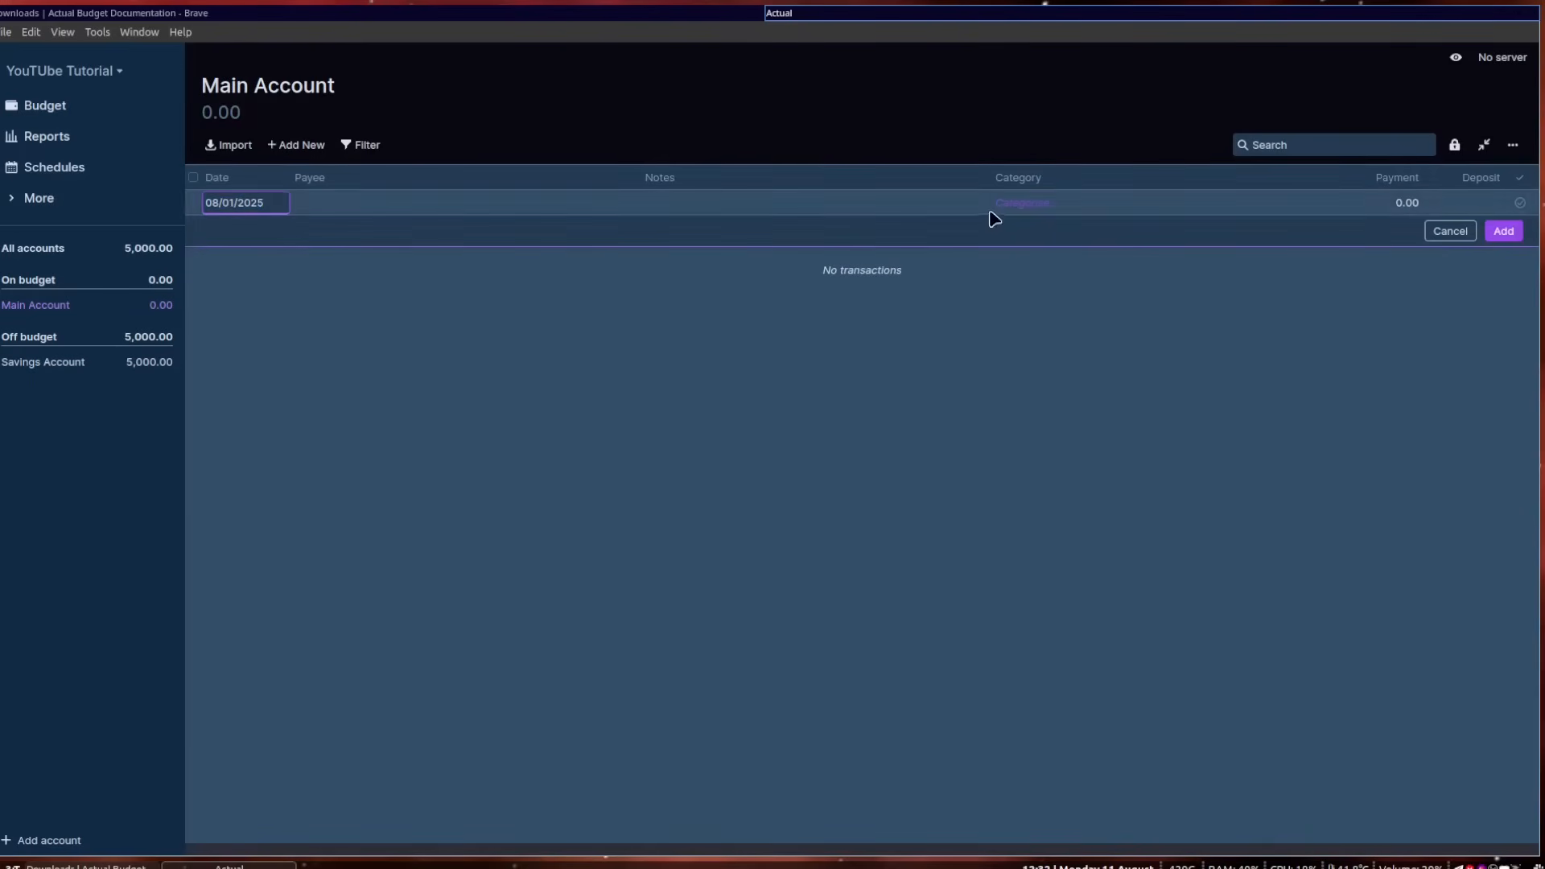
left_click(1019, 202)
scroll(1063, 273, "down", 3)
scroll(1066, 314, "down", 1)
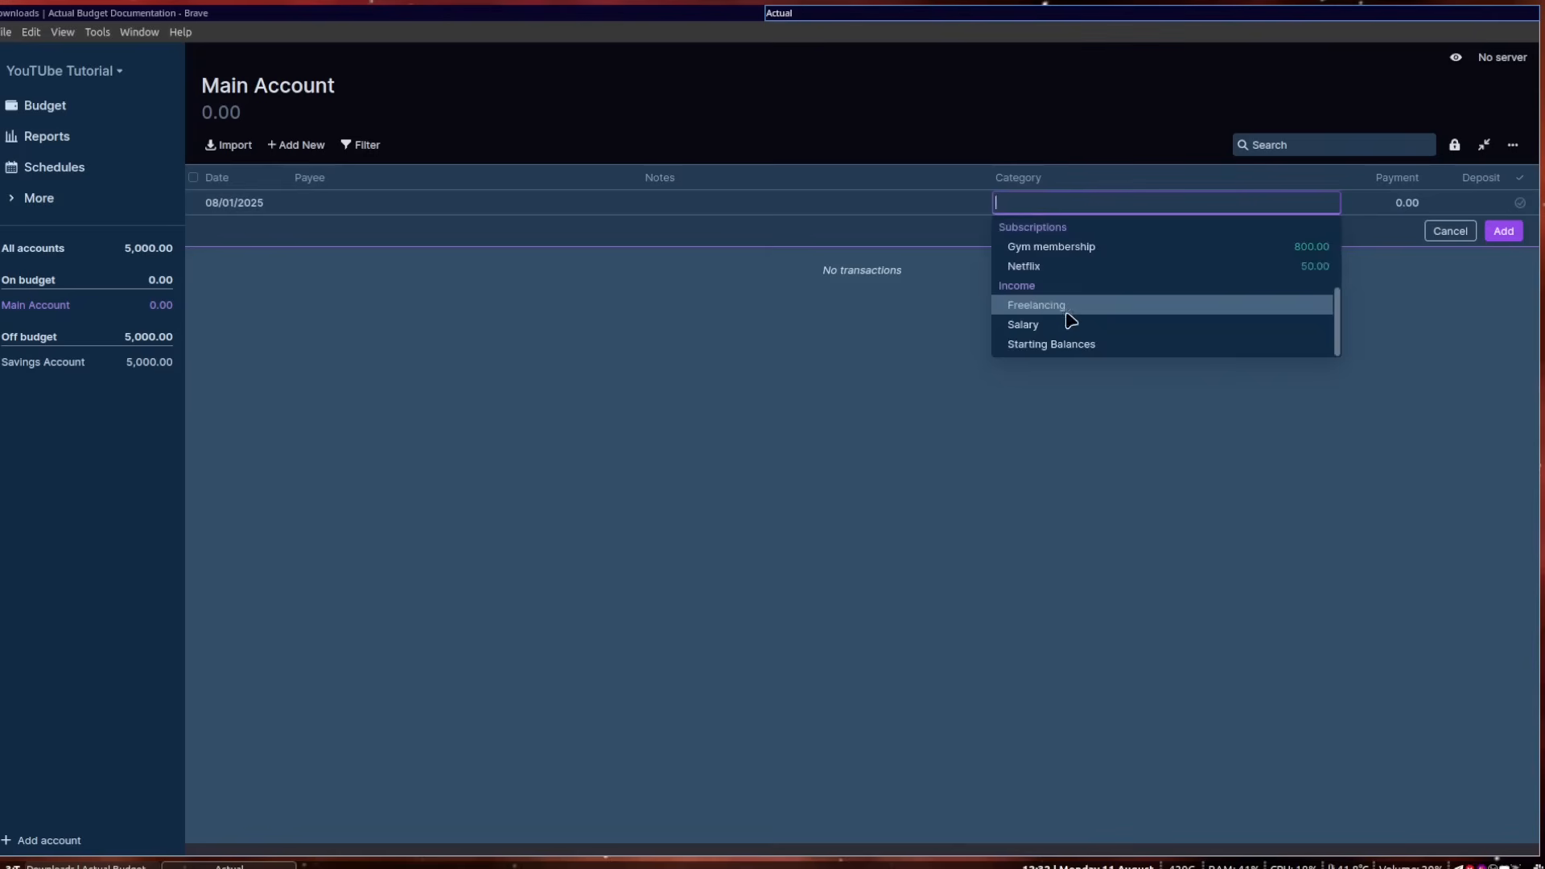
left_click(1039, 327)
key("Tab")
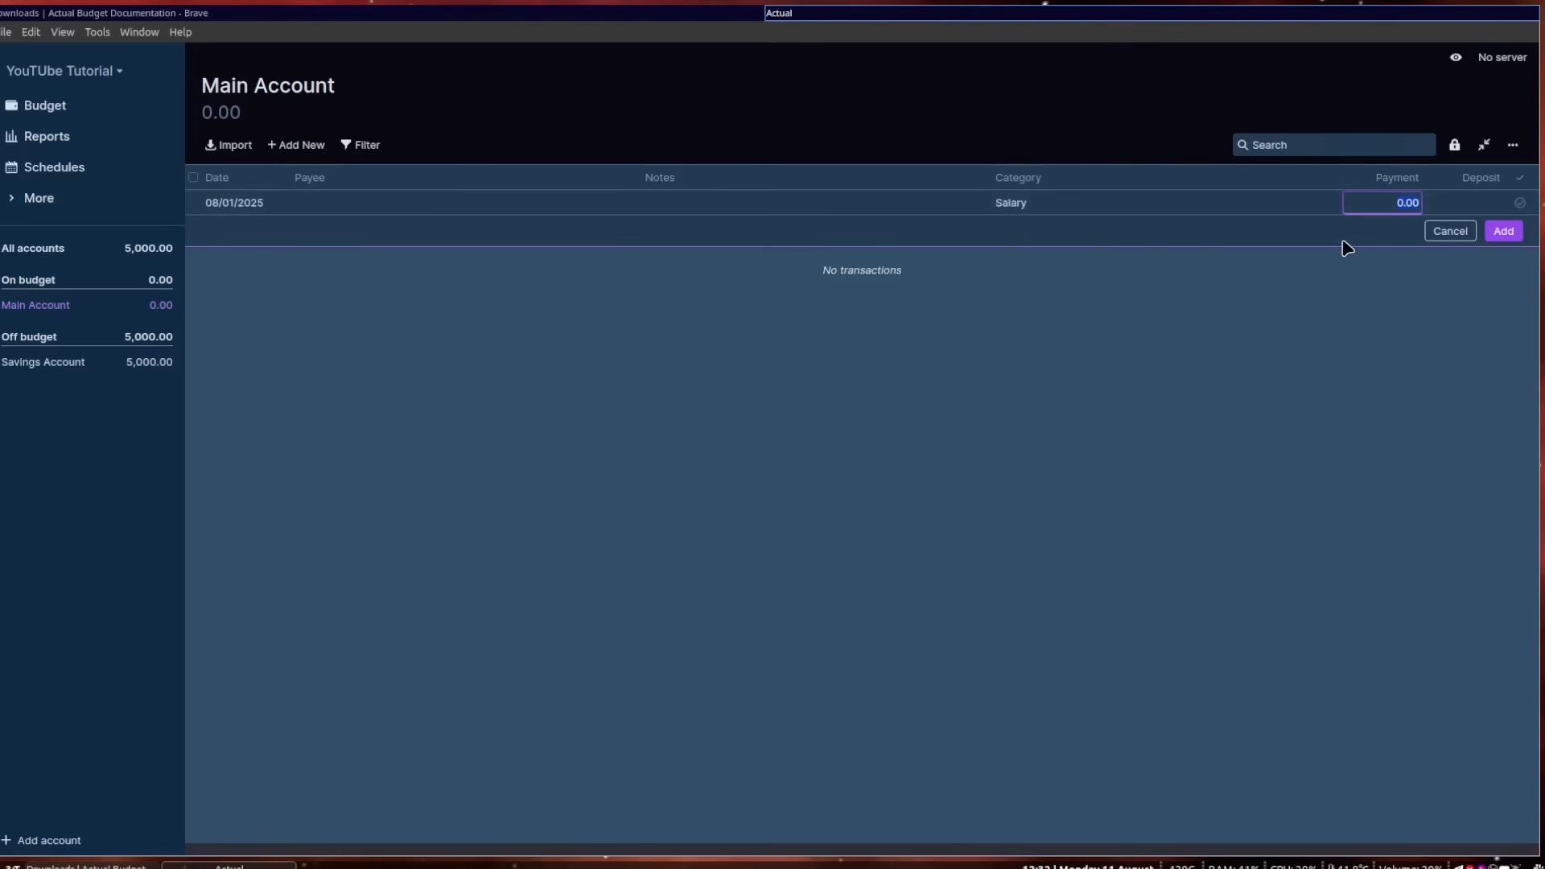
left_click(1465, 203)
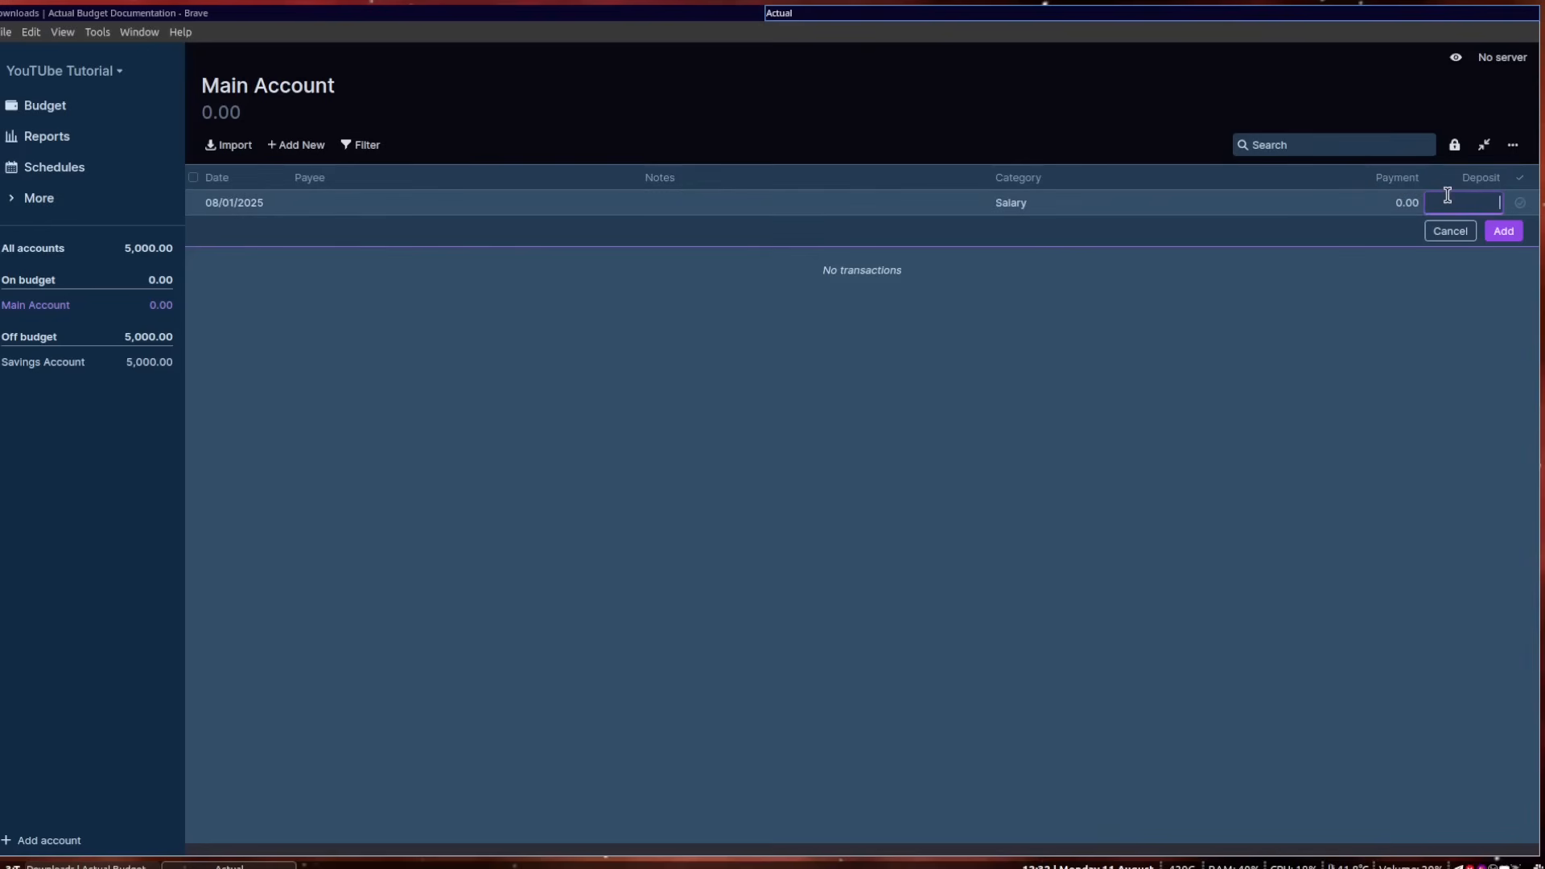
key("Return")
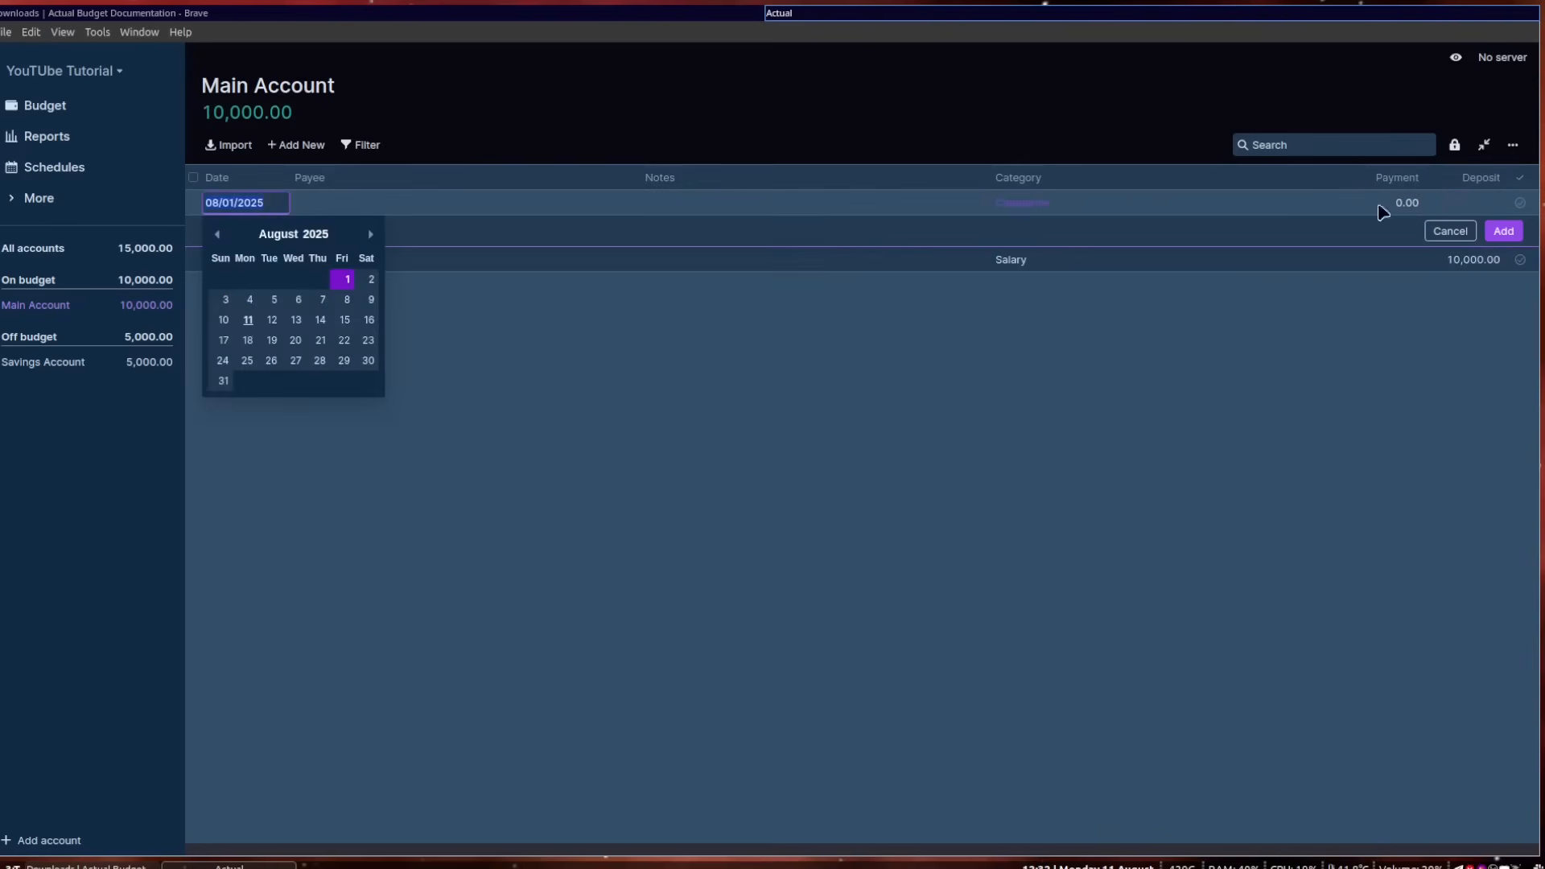
Add a Main Account transaction dated 08/01/2025 noted "Freelance job web dev for xxx" with category Freelancing and a deposit of 500.
left_click(1052, 328)
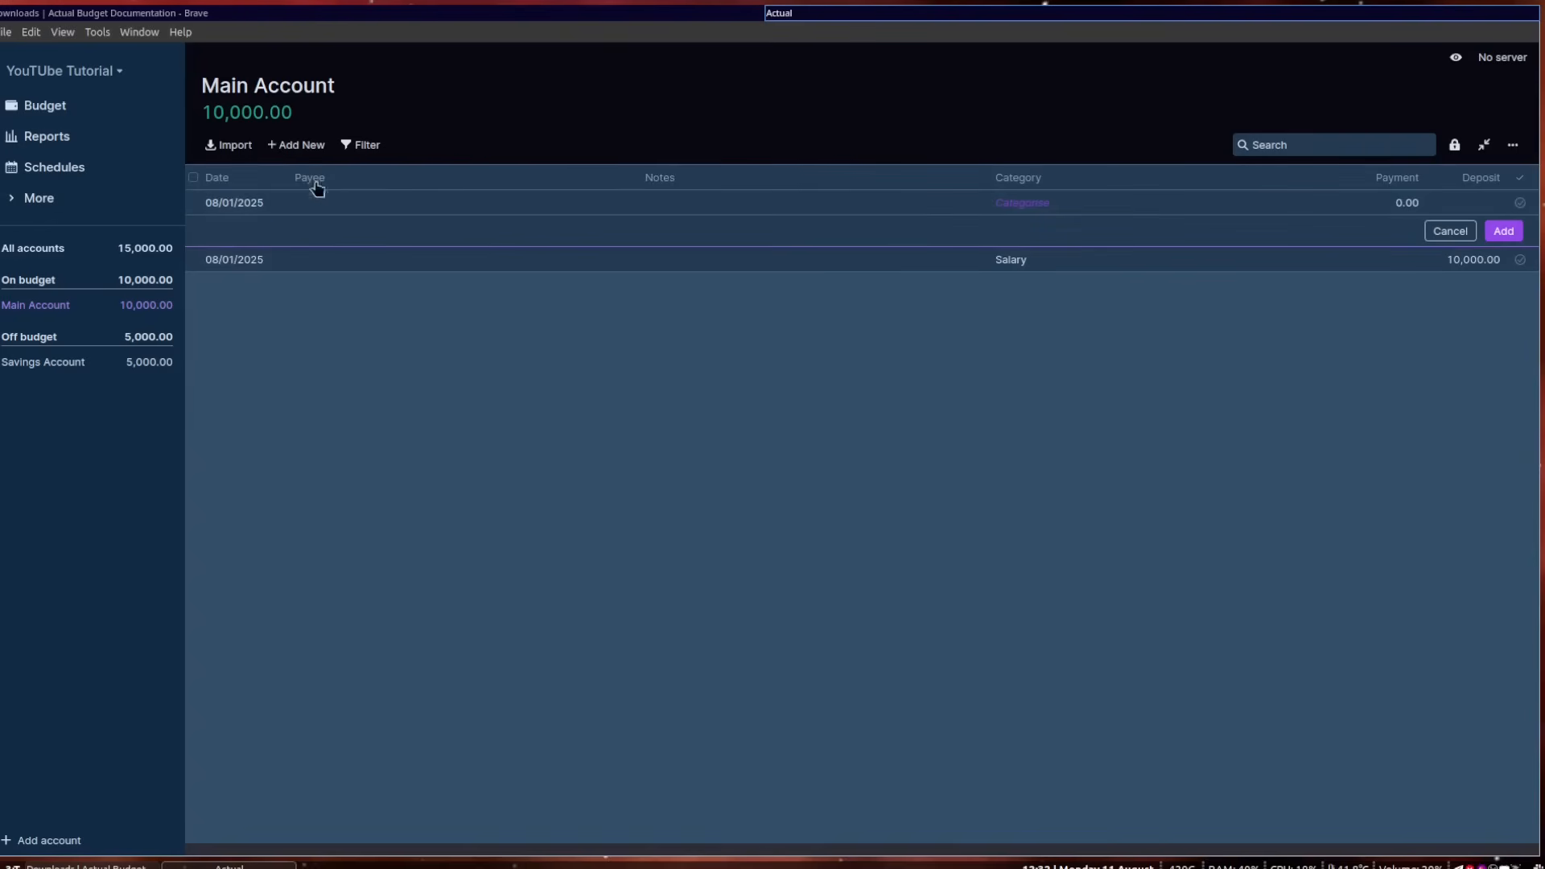
left_click(442, 212)
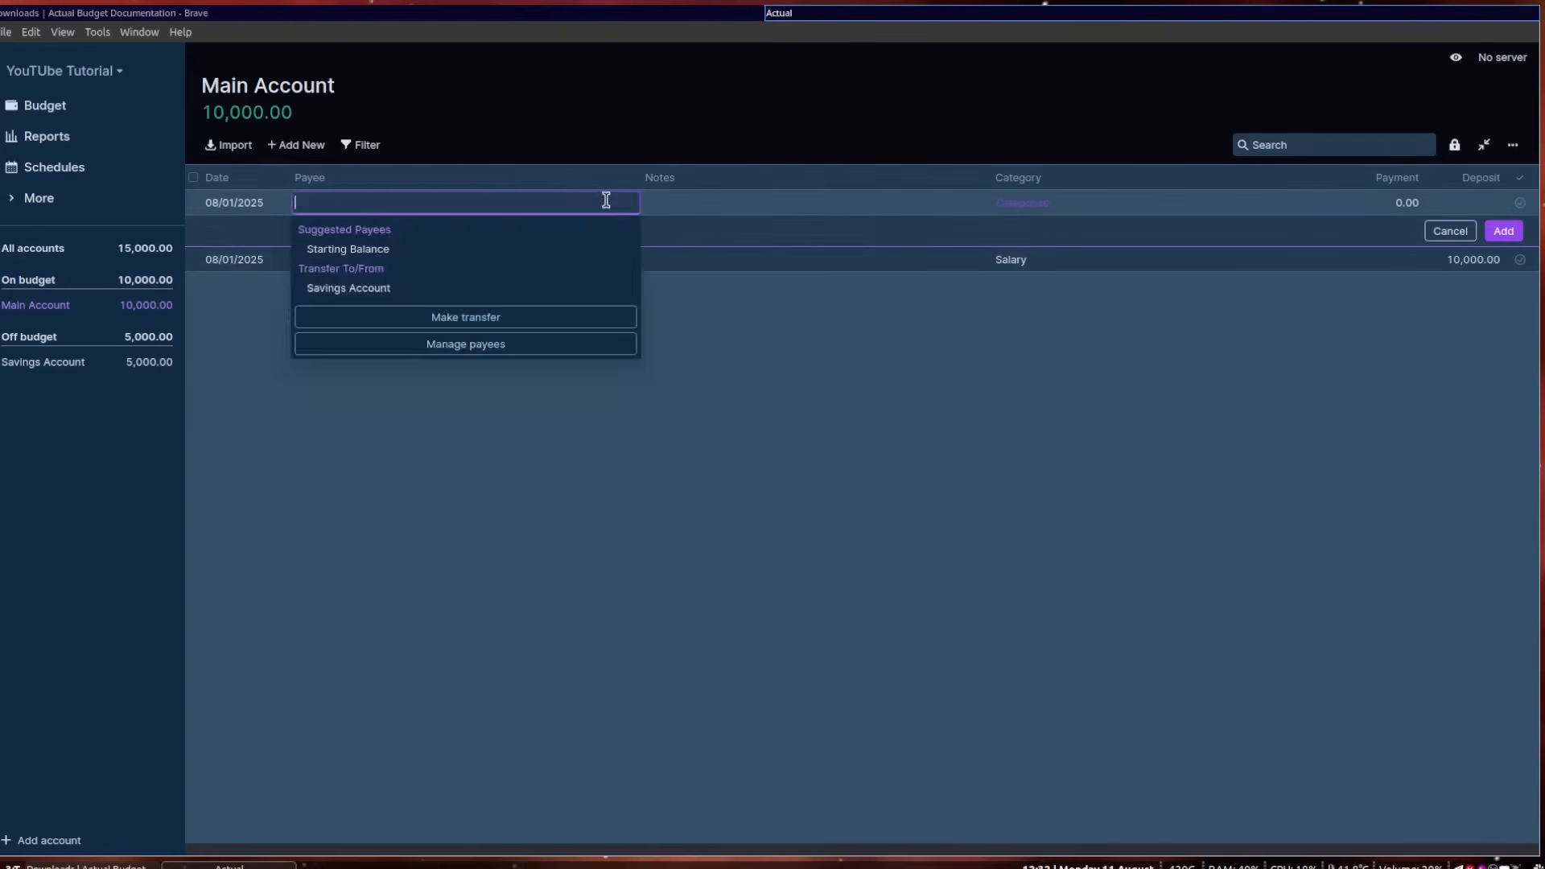
left_click(702, 202)
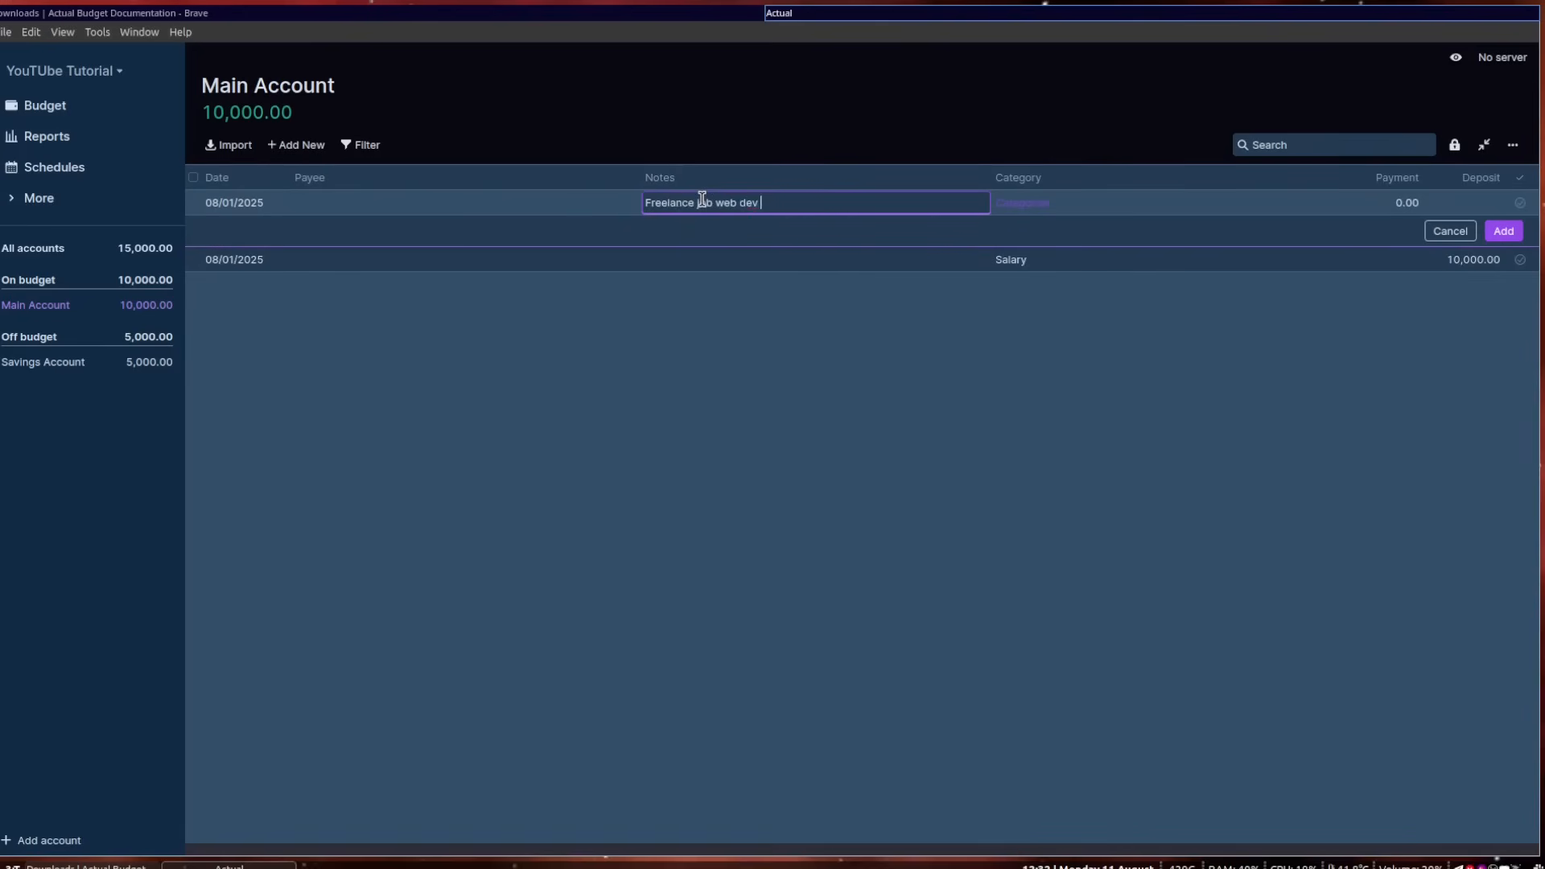
type("Freelance job web dev for xx")
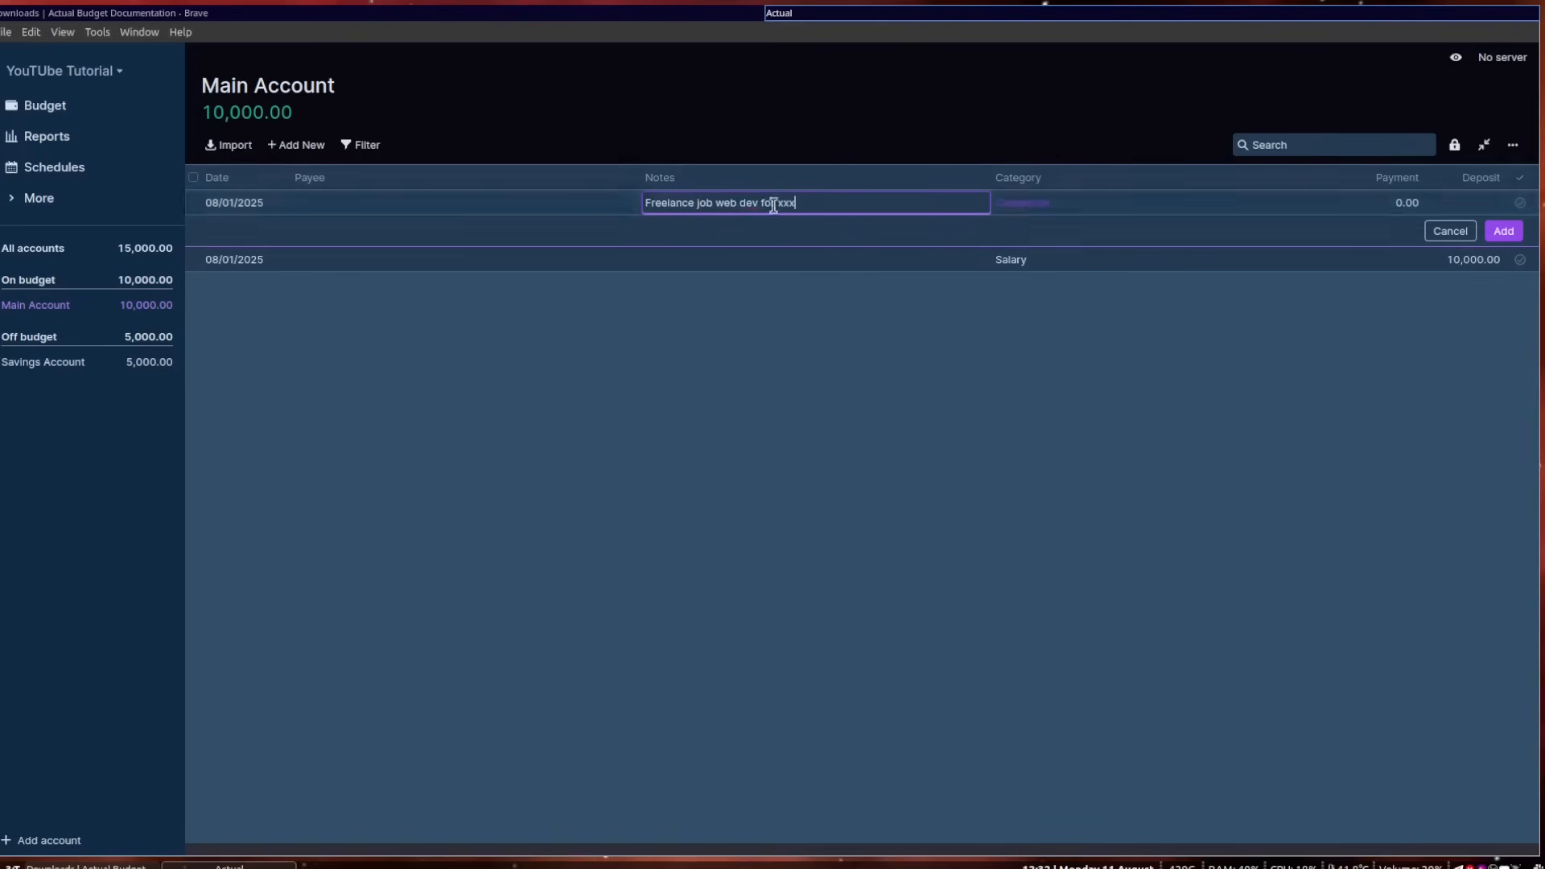
type("x")
left_click(1058, 207)
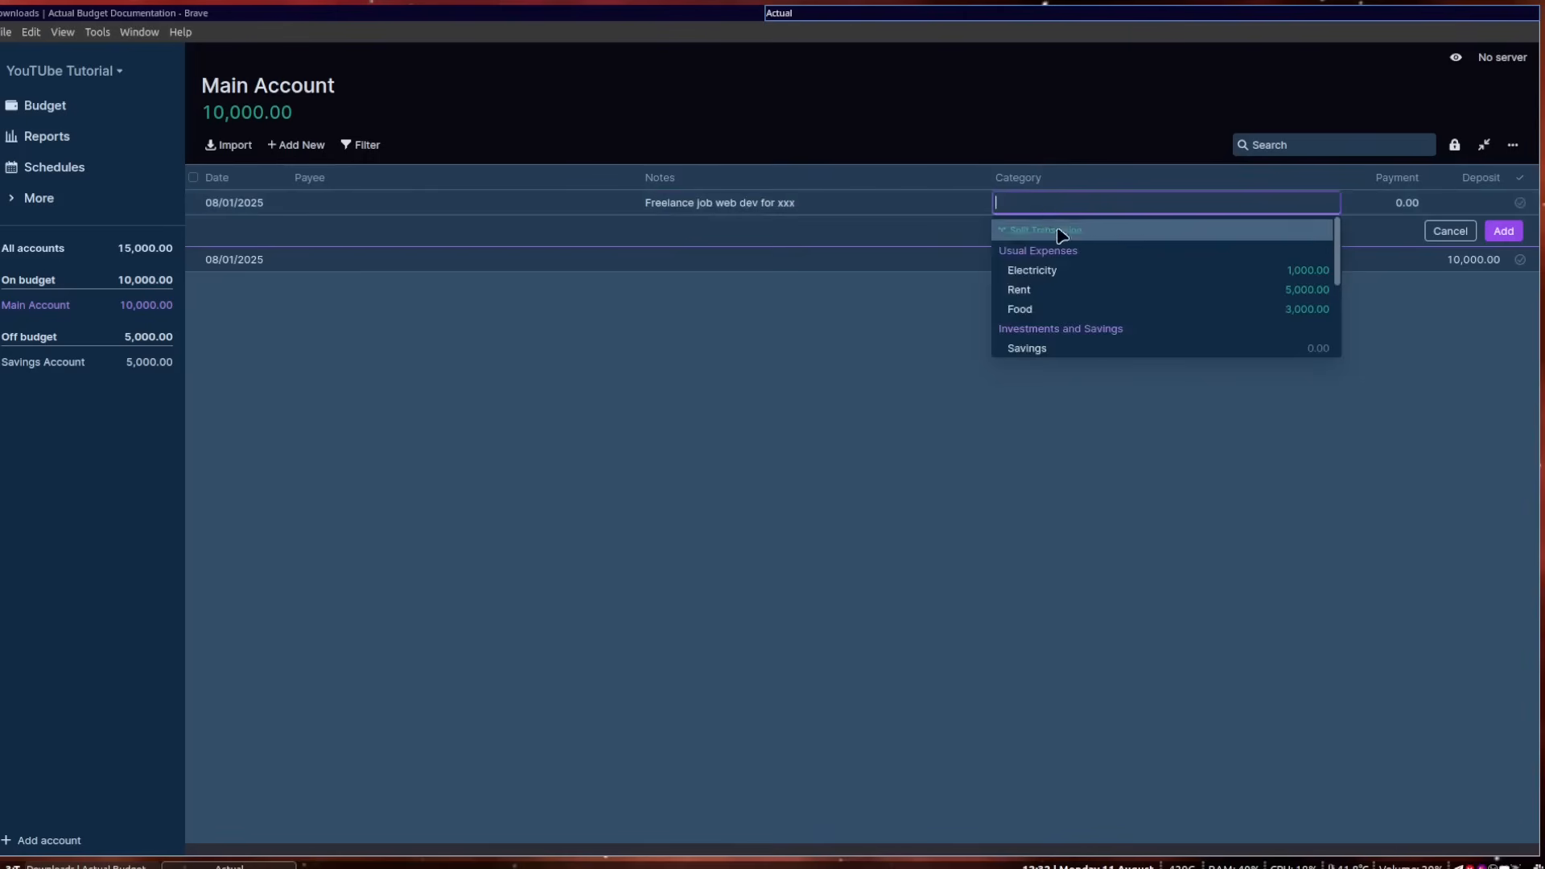
scroll(1079, 302, "down", 5)
left_click(1047, 310)
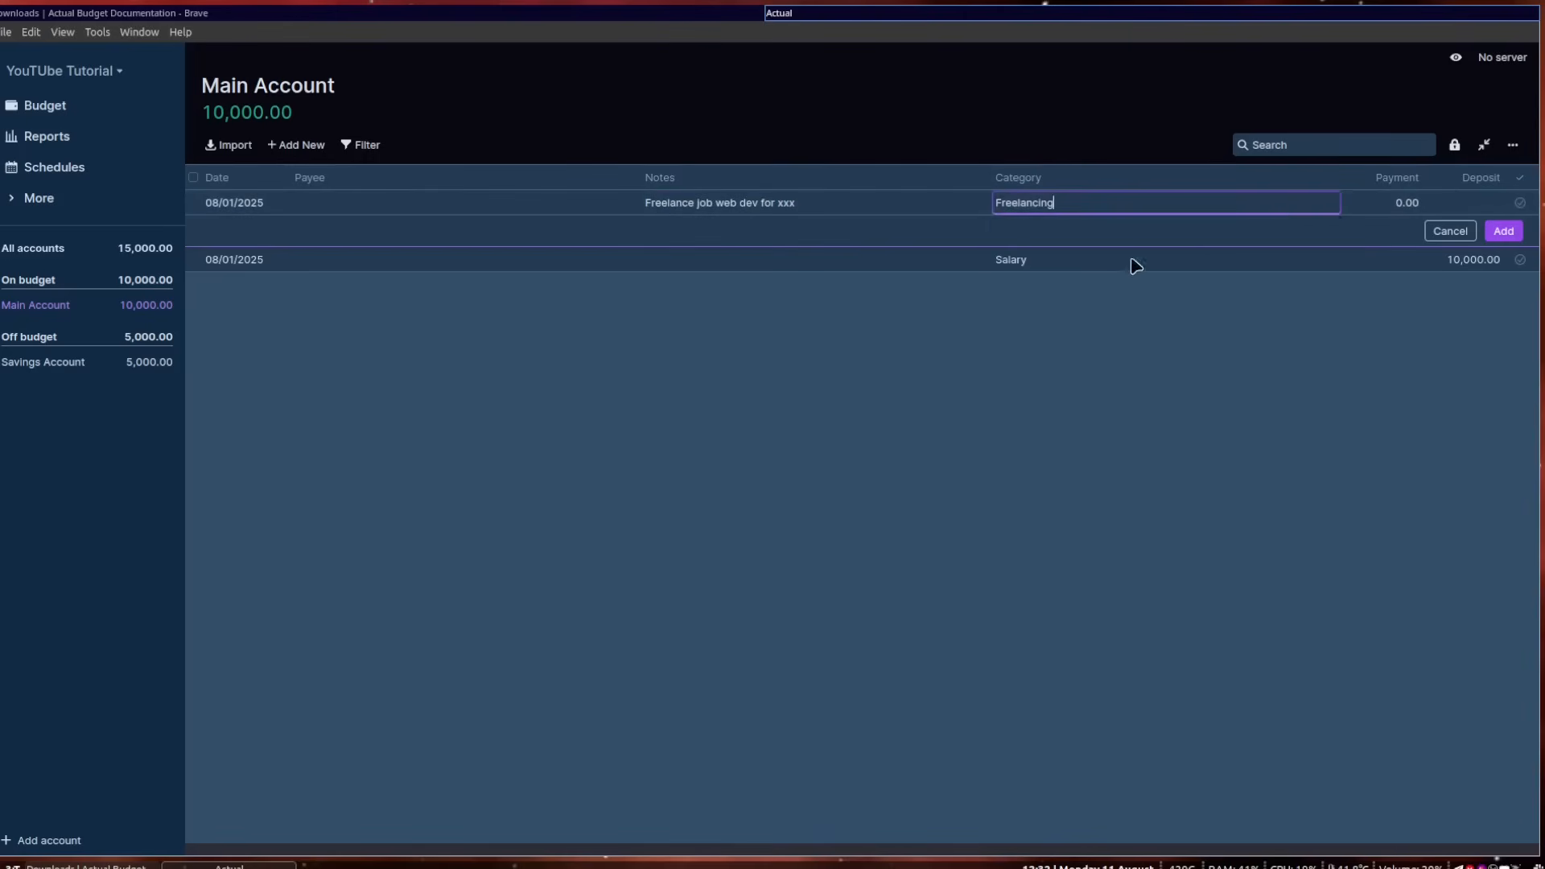
key("Tab")
left_click(1441, 204)
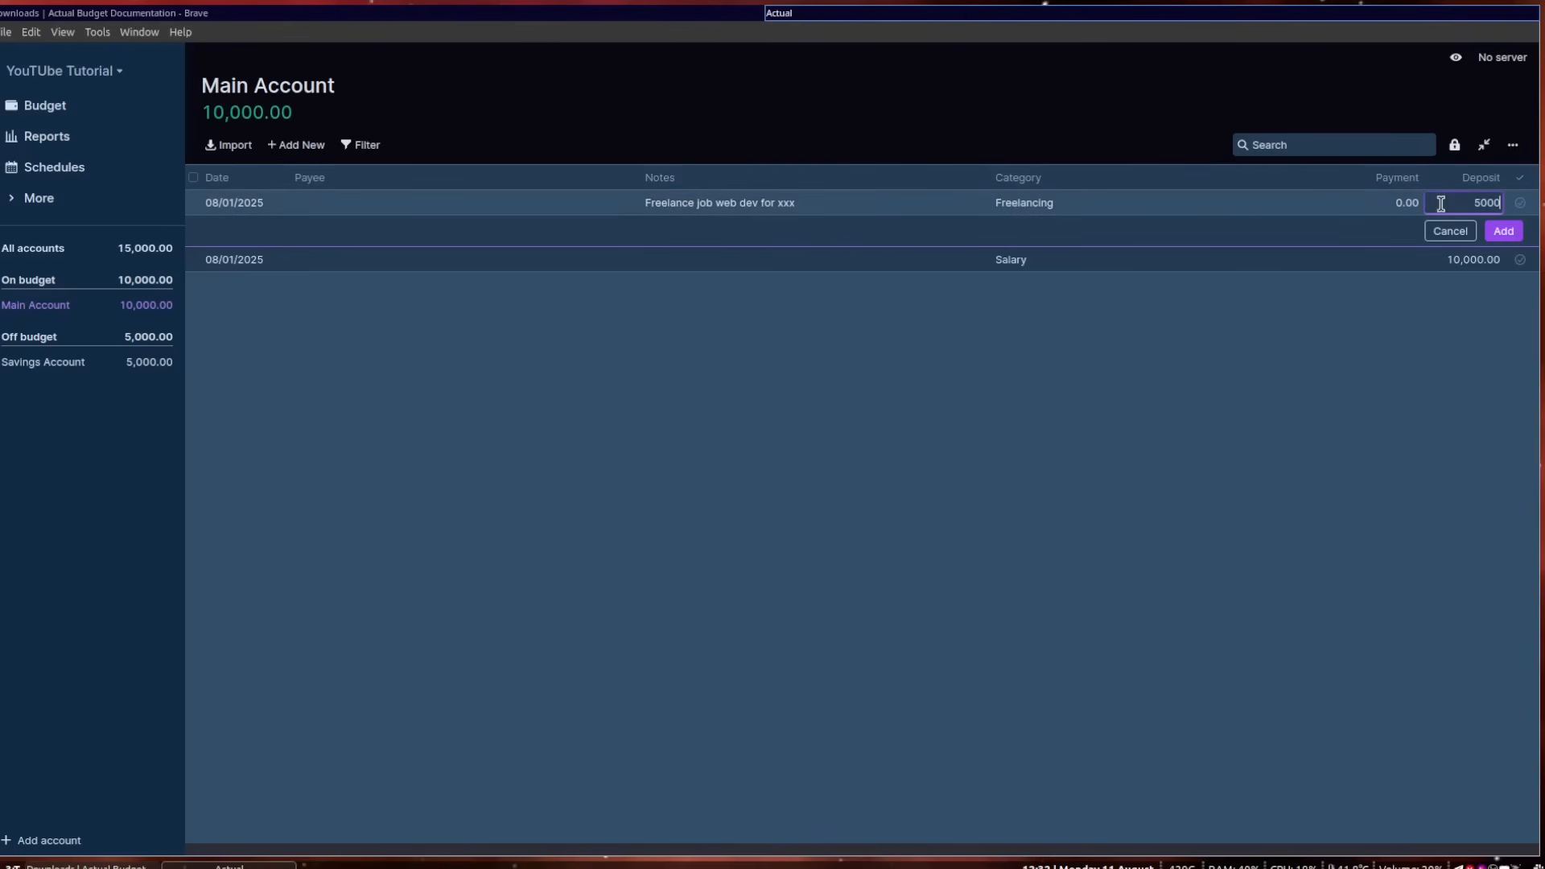
type("500")
key("Return")
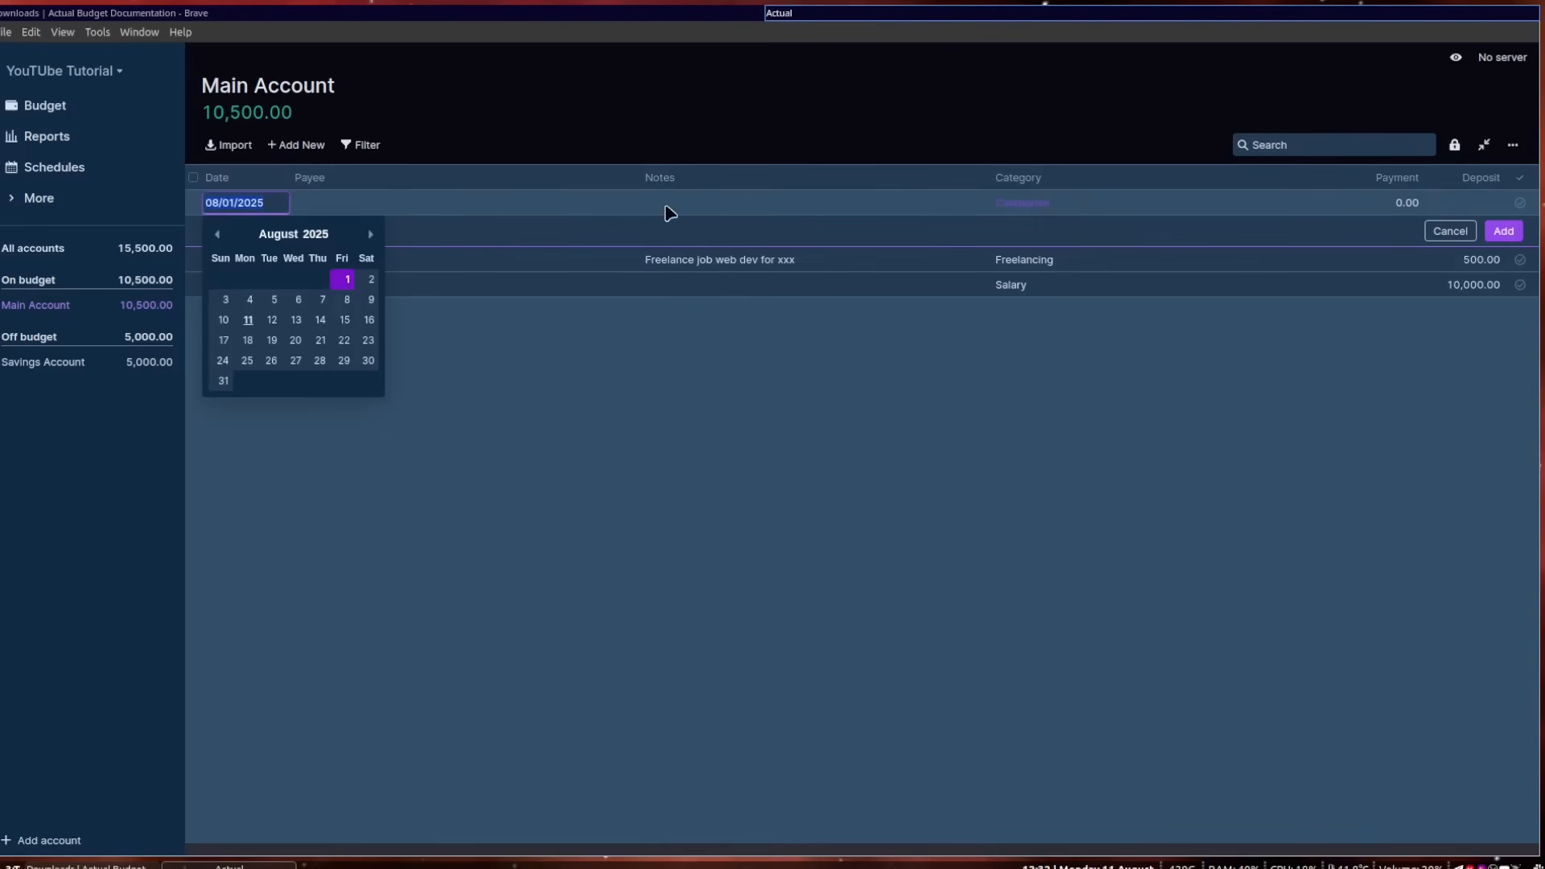
Add a Main Account transaction dated 08/01/2025 noted "Freelance for yyy" with category Freelancing and a deposit of 1,500.
left_click(672, 205)
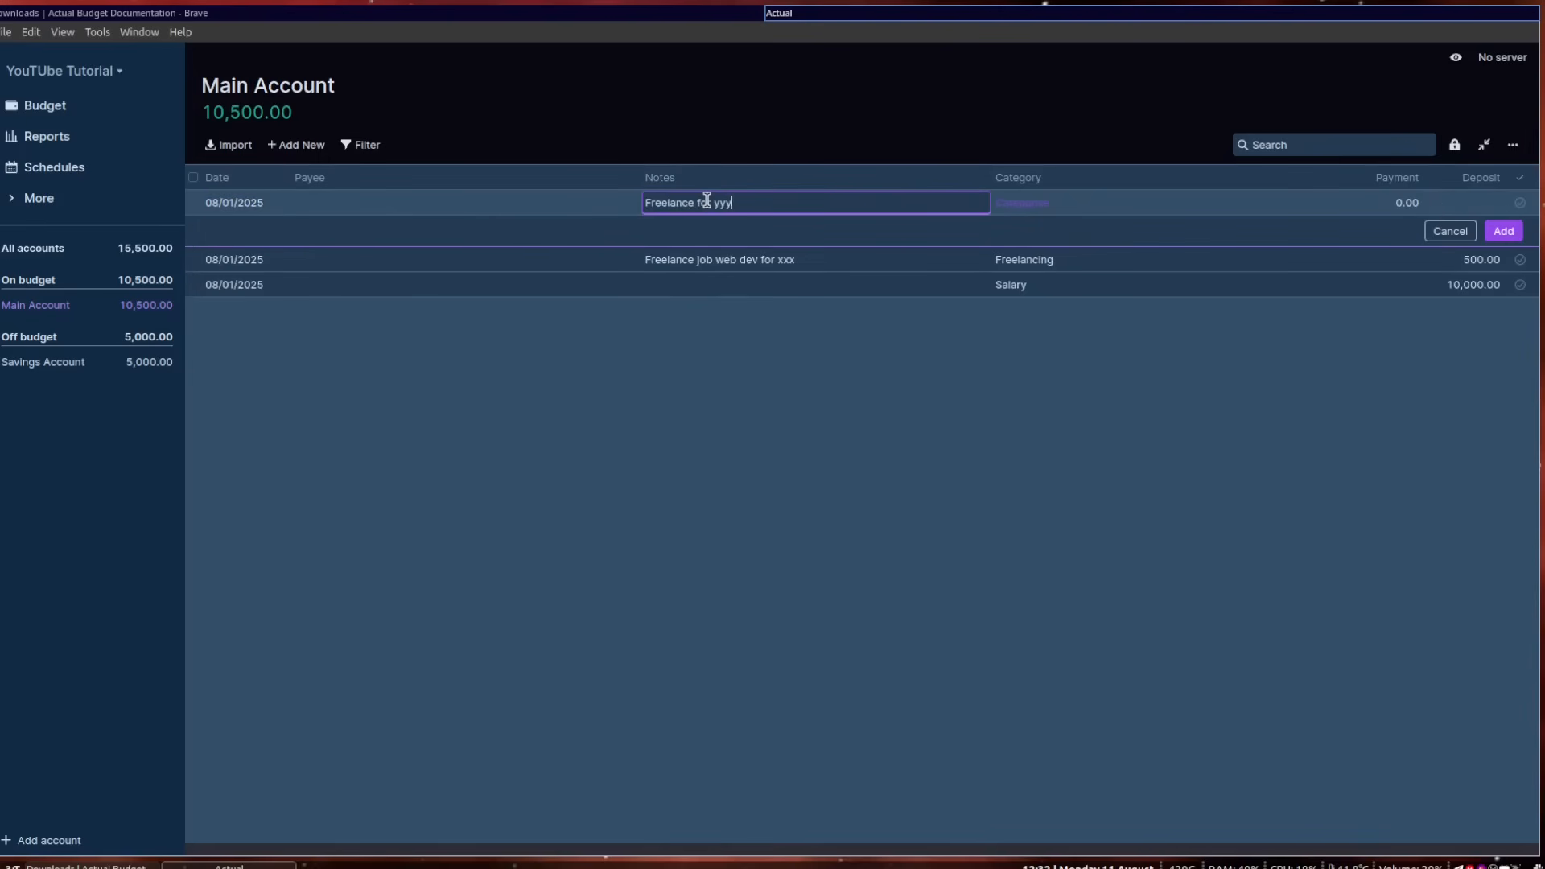
type("Freelance for yyy")
left_click(1045, 203)
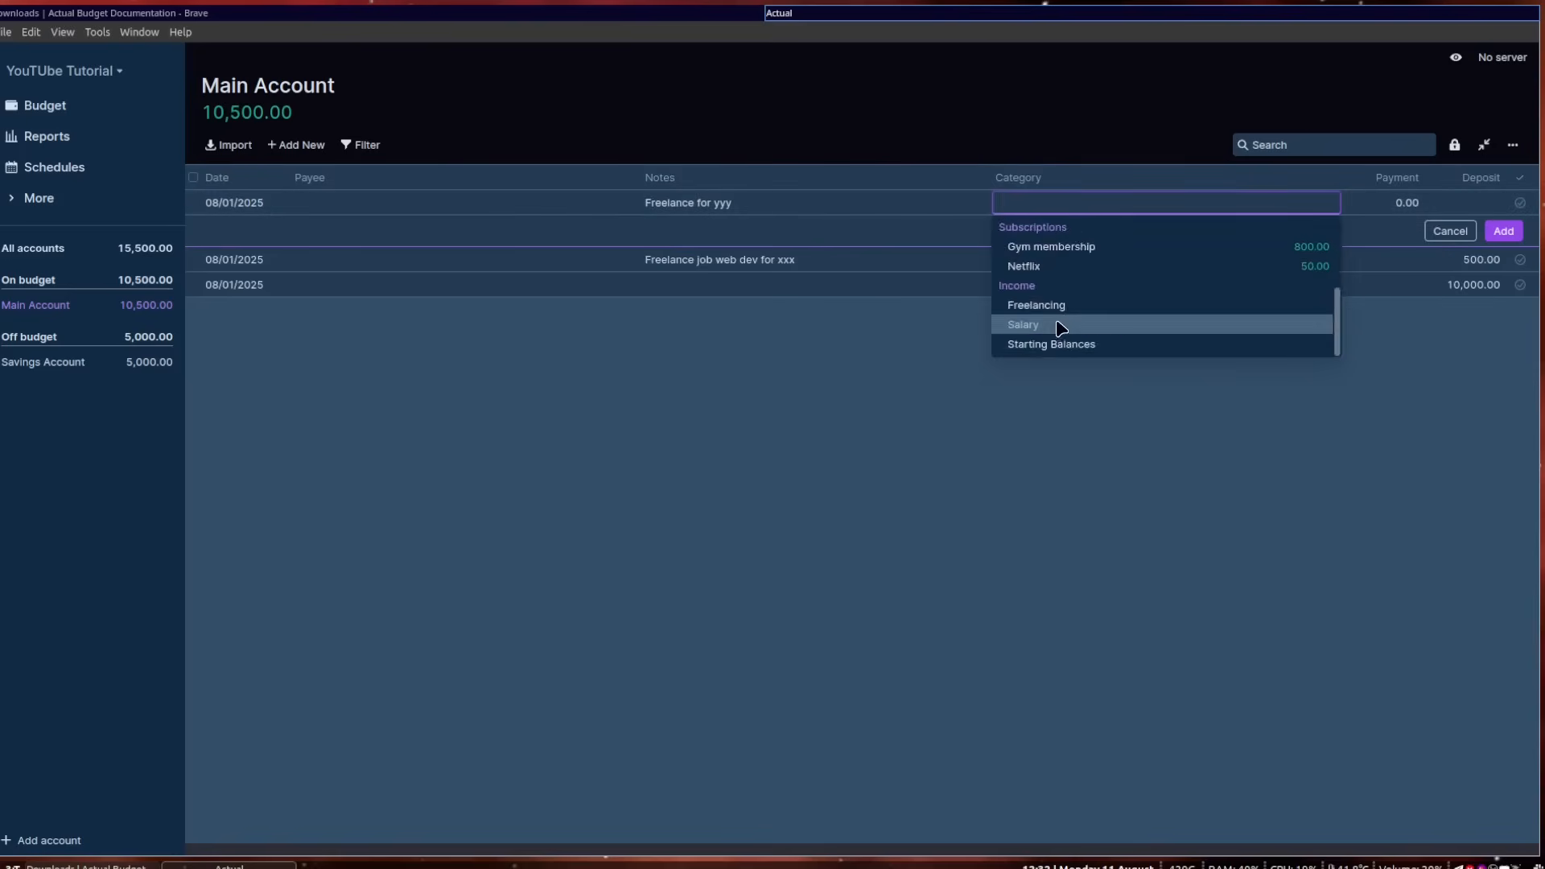
left_click(1089, 305)
left_click(1369, 202)
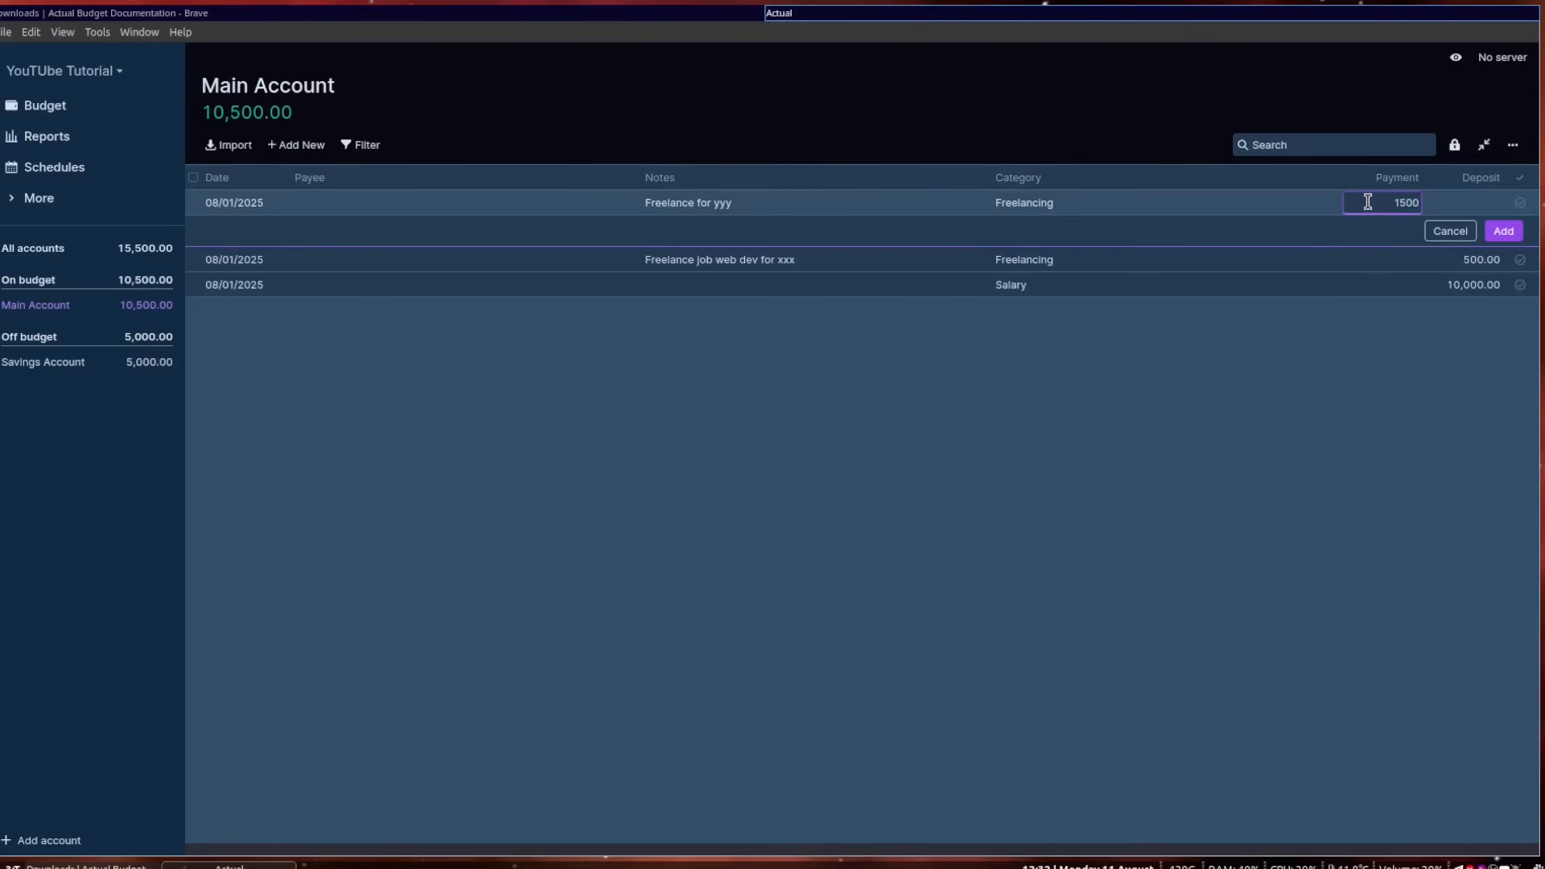
left_click(1478, 203)
type("1500")
left_click(1410, 202)
left_click(1505, 231)
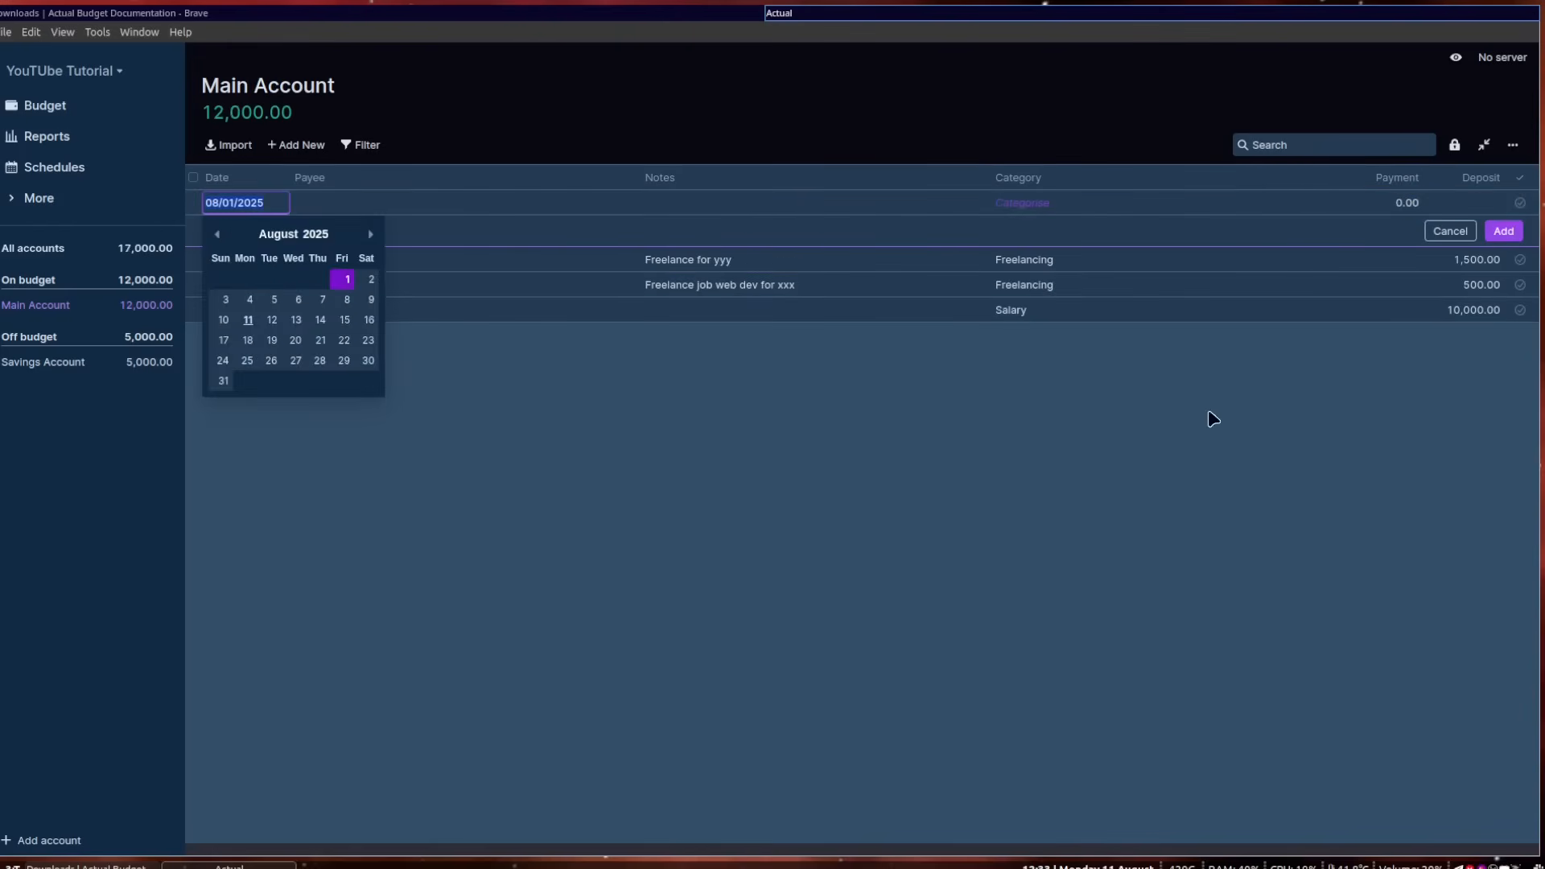
Examine the August budget's available funds, budgeted total and amount left to budget.
left_click(45, 105)
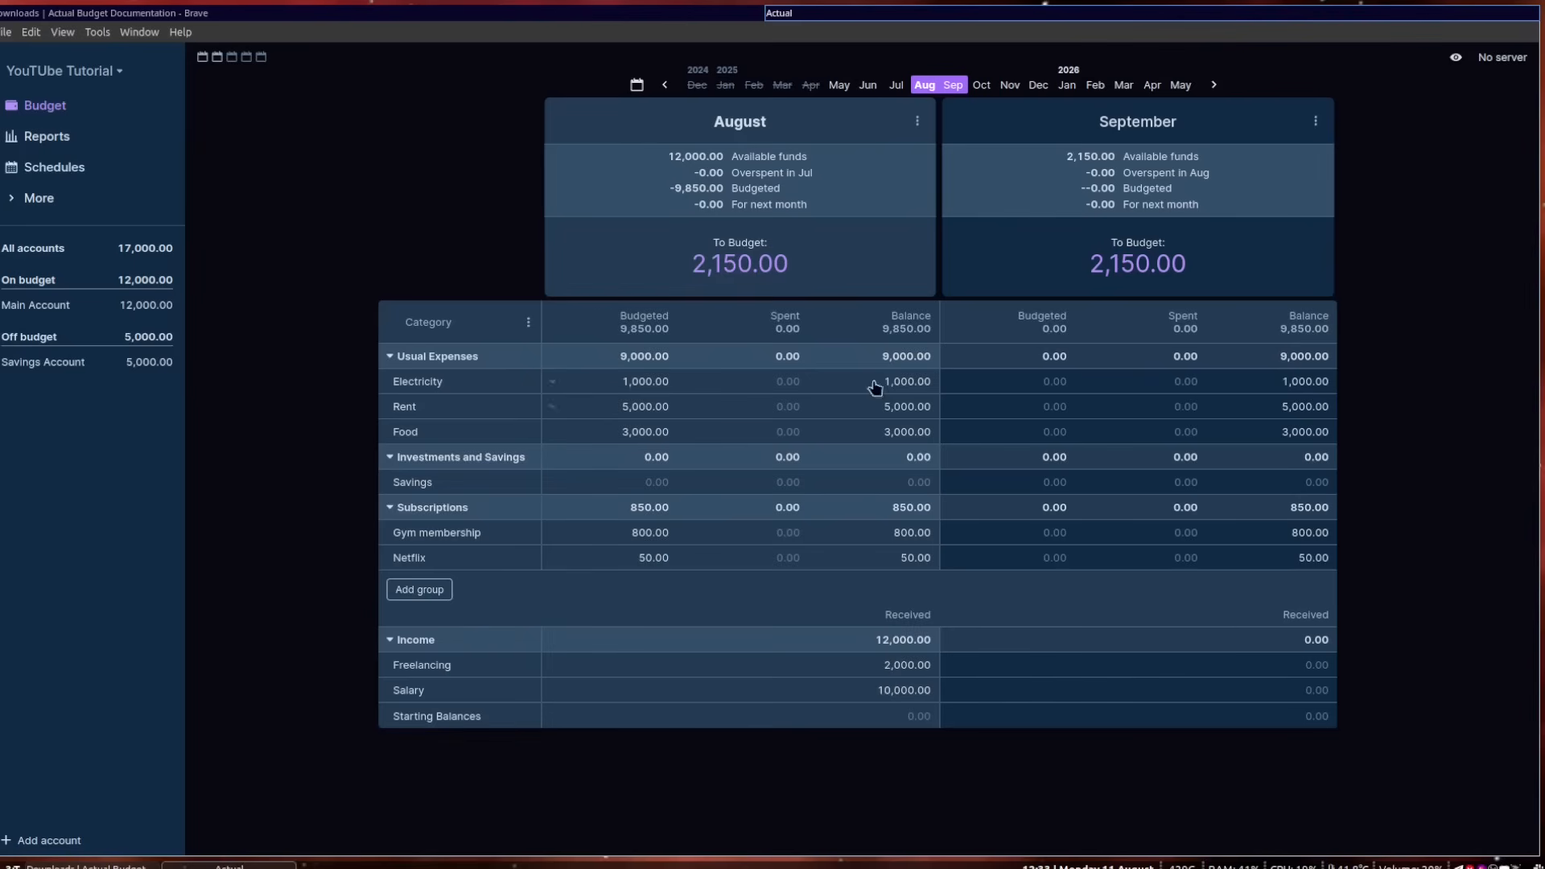
left_click_drag(618, 332, 673, 337)
left_click_drag(691, 348, 692, 351)
left_click(675, 264)
left_click(97, 306)
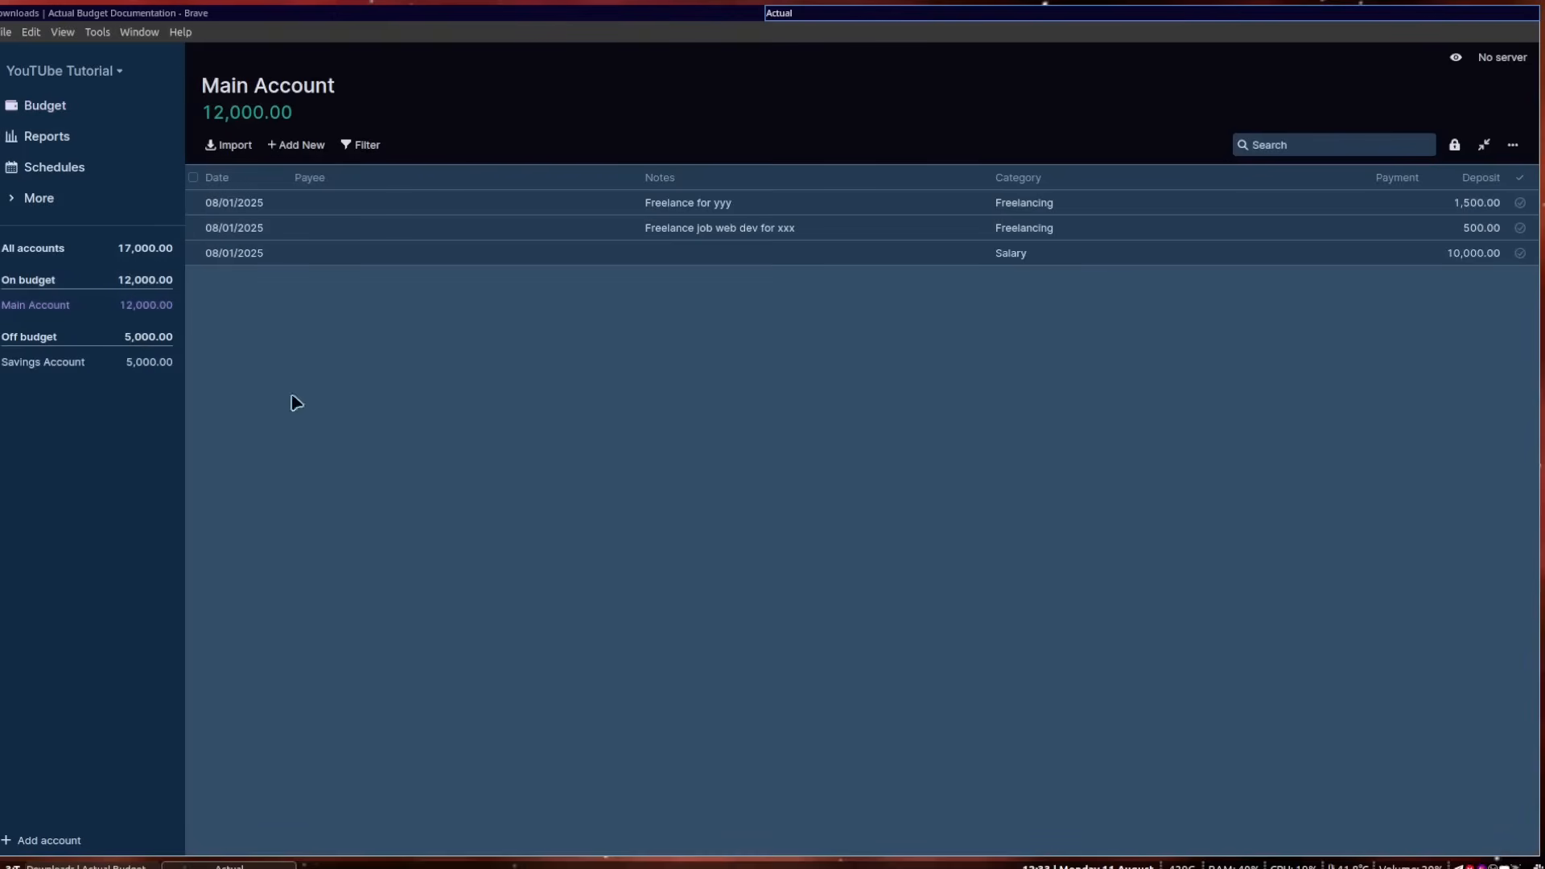
left_click(283, 145)
left_click(386, 203)
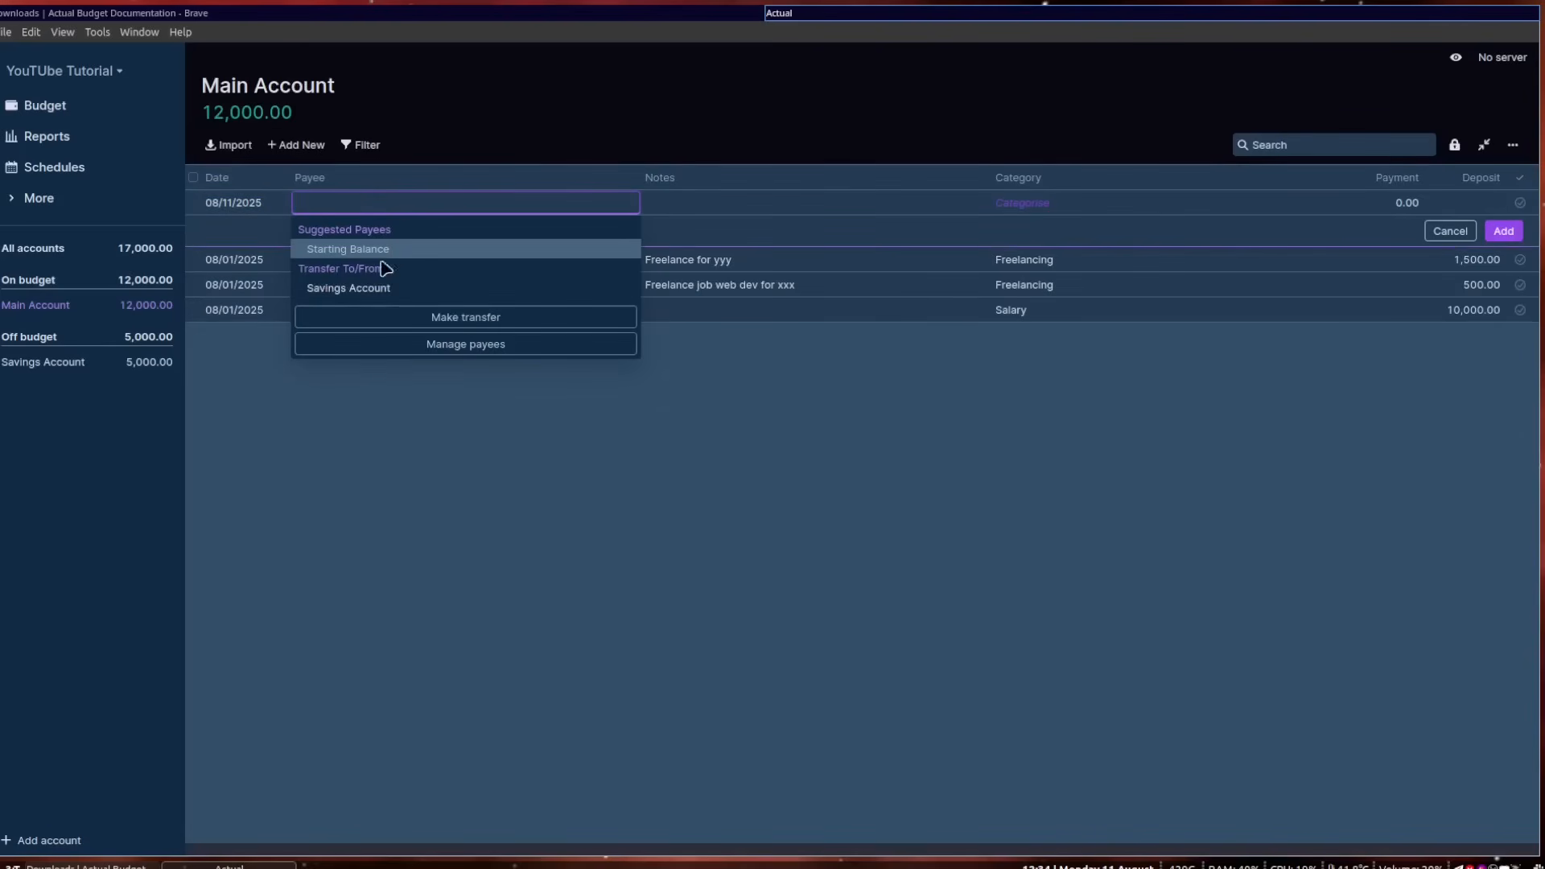
left_click(330, 286)
left_click(1044, 203)
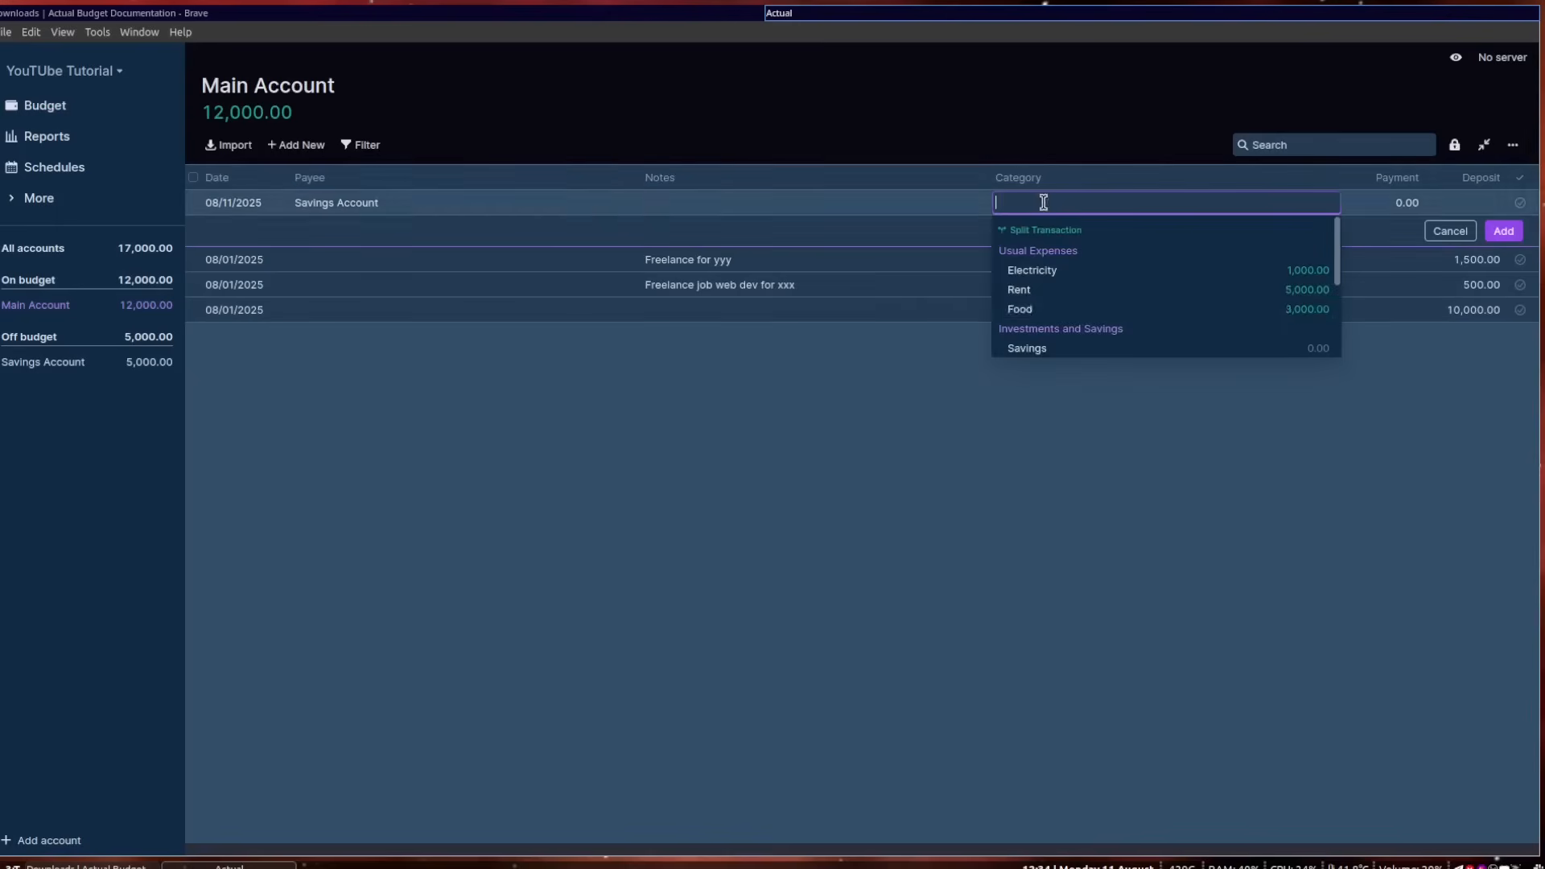
scroll(1111, 290, "down", 3)
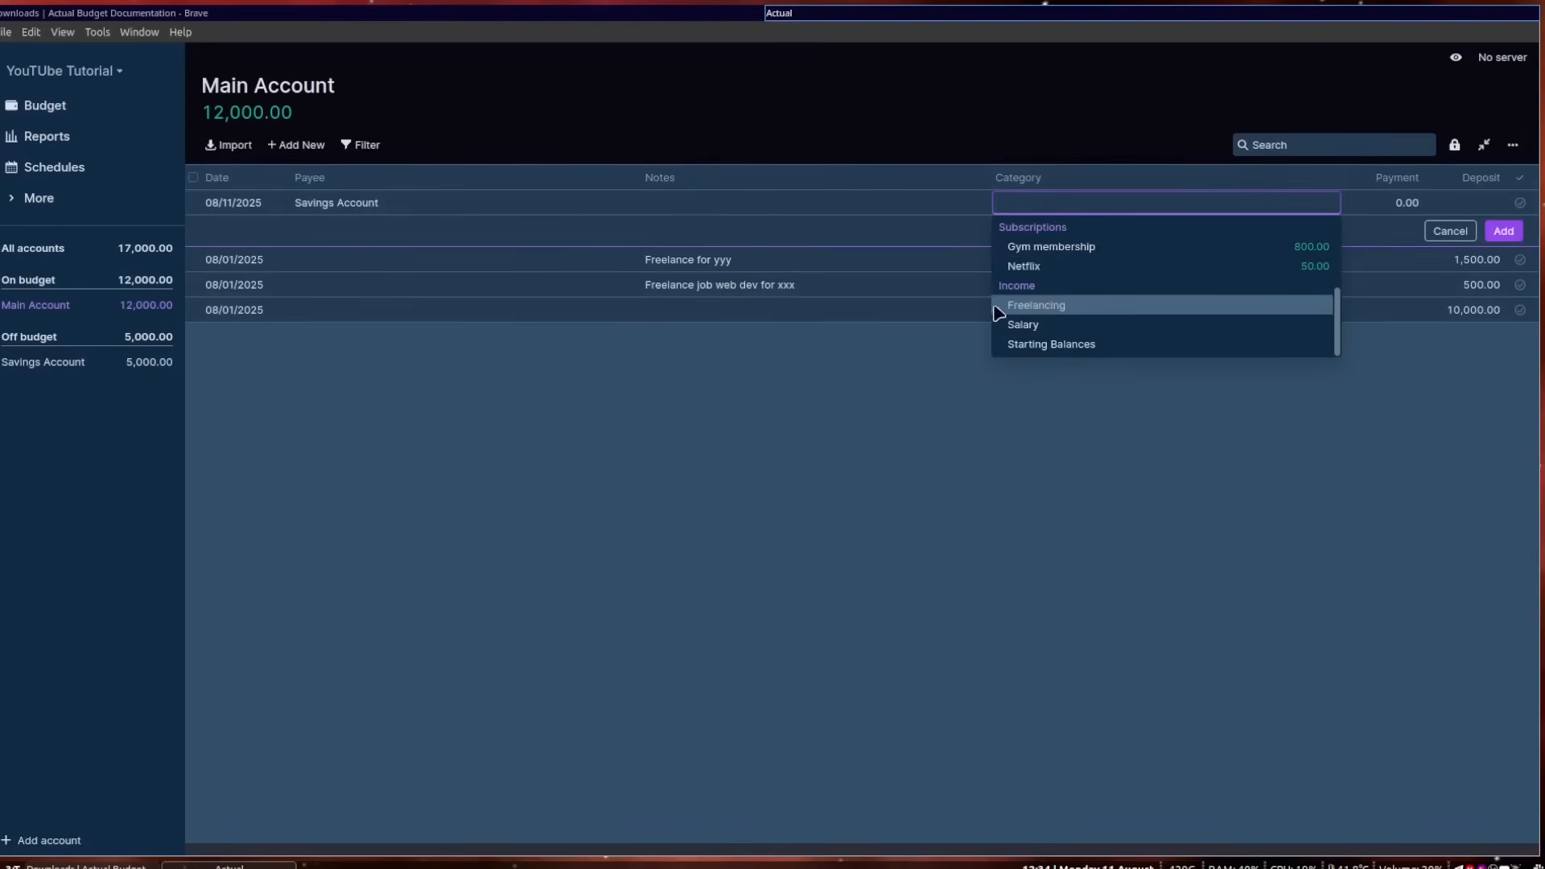
left_click(998, 309)
Set the August budgeted amount of the Savings category to 1,500.
left_click(45, 106)
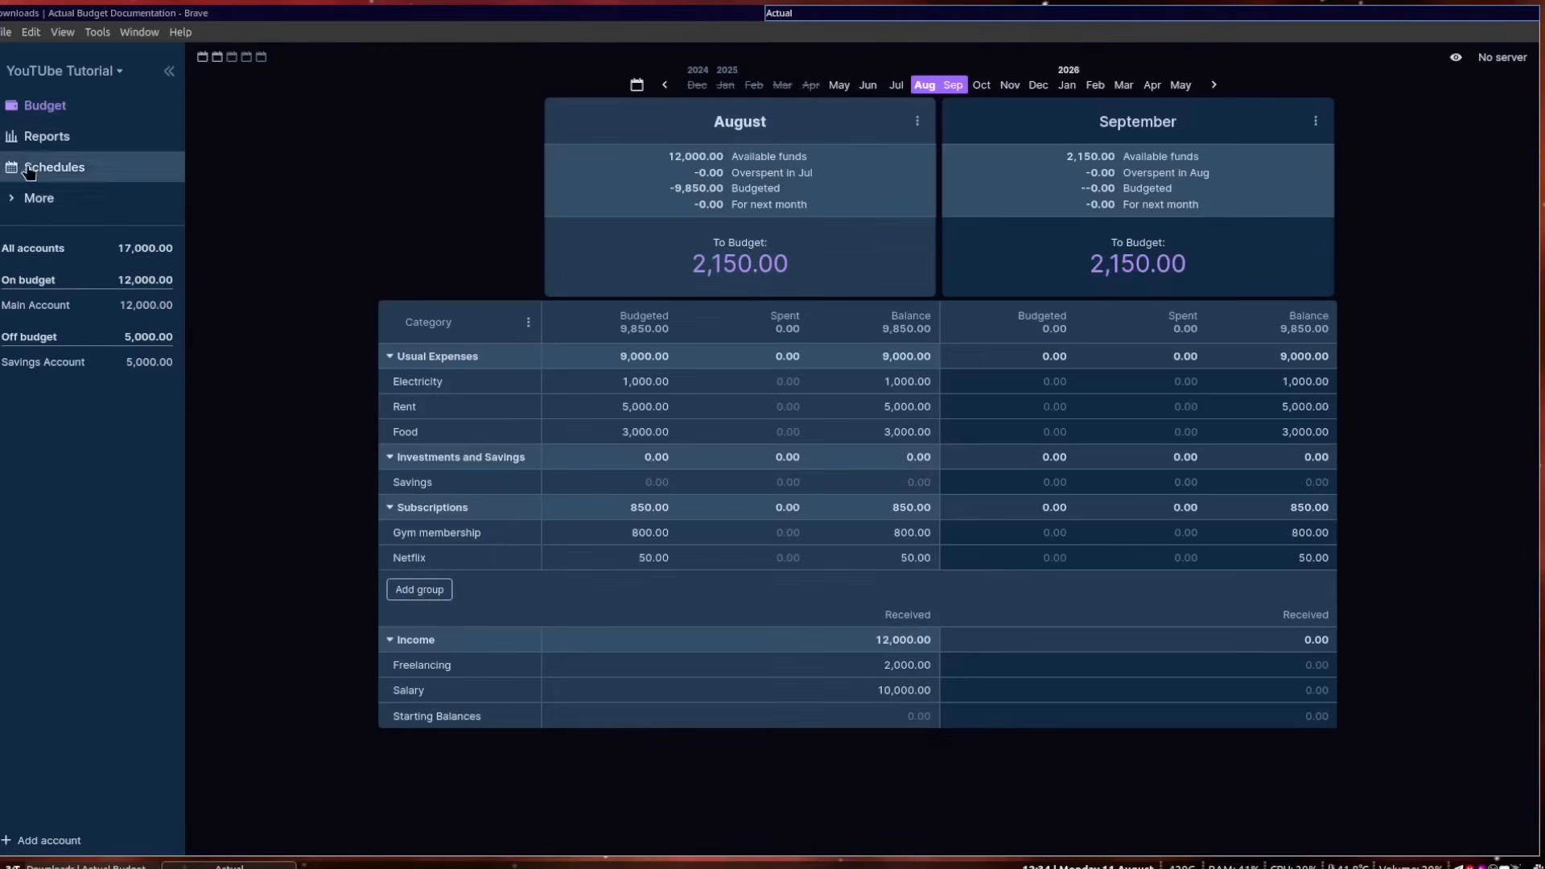
left_click(658, 486)
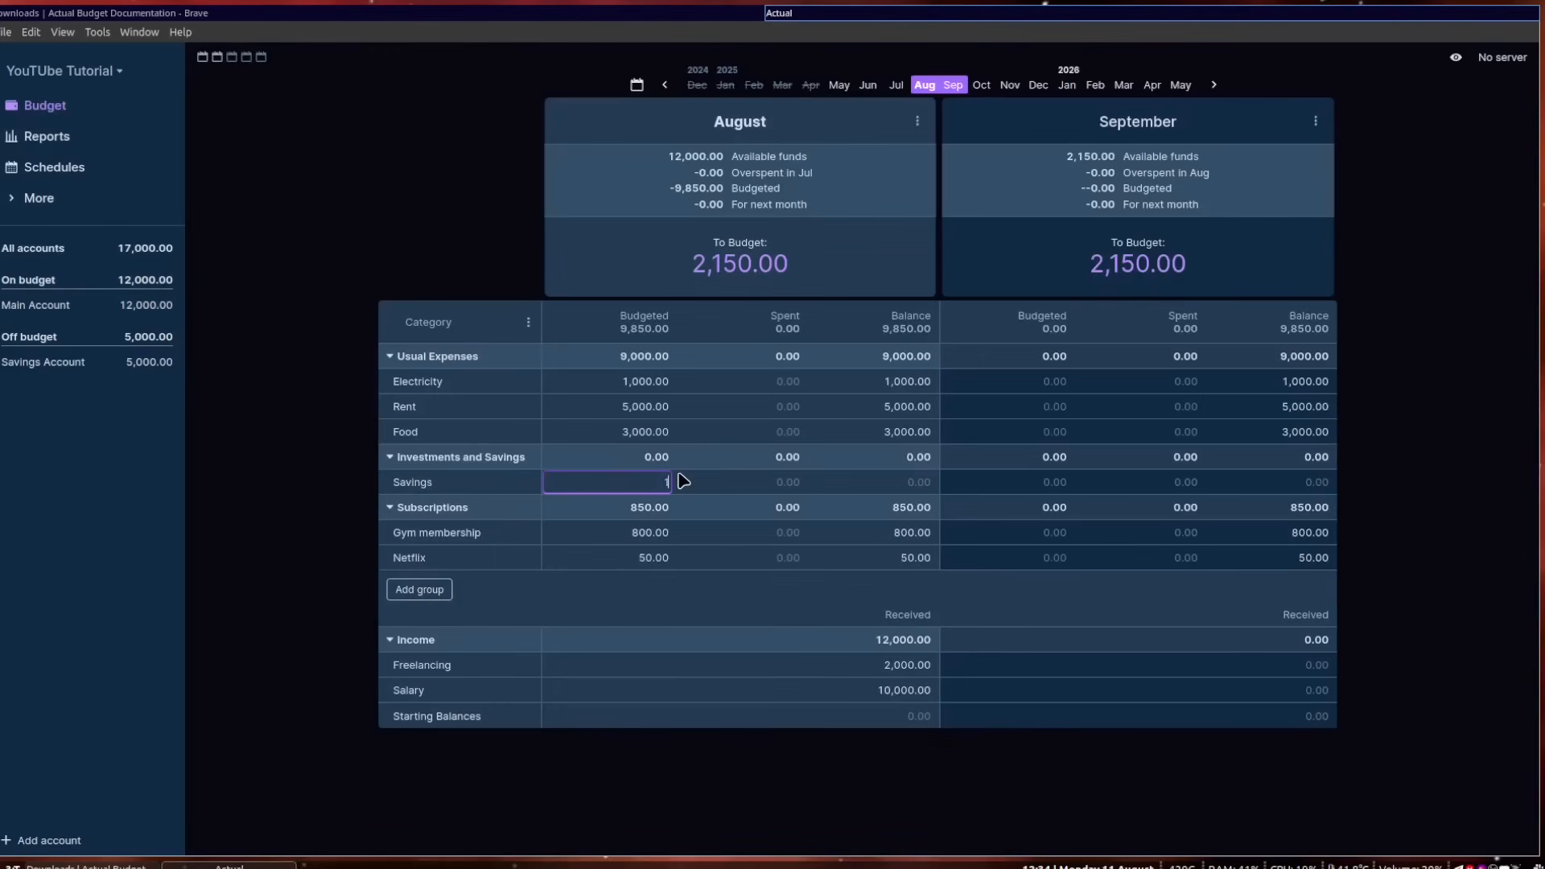
key("Return")
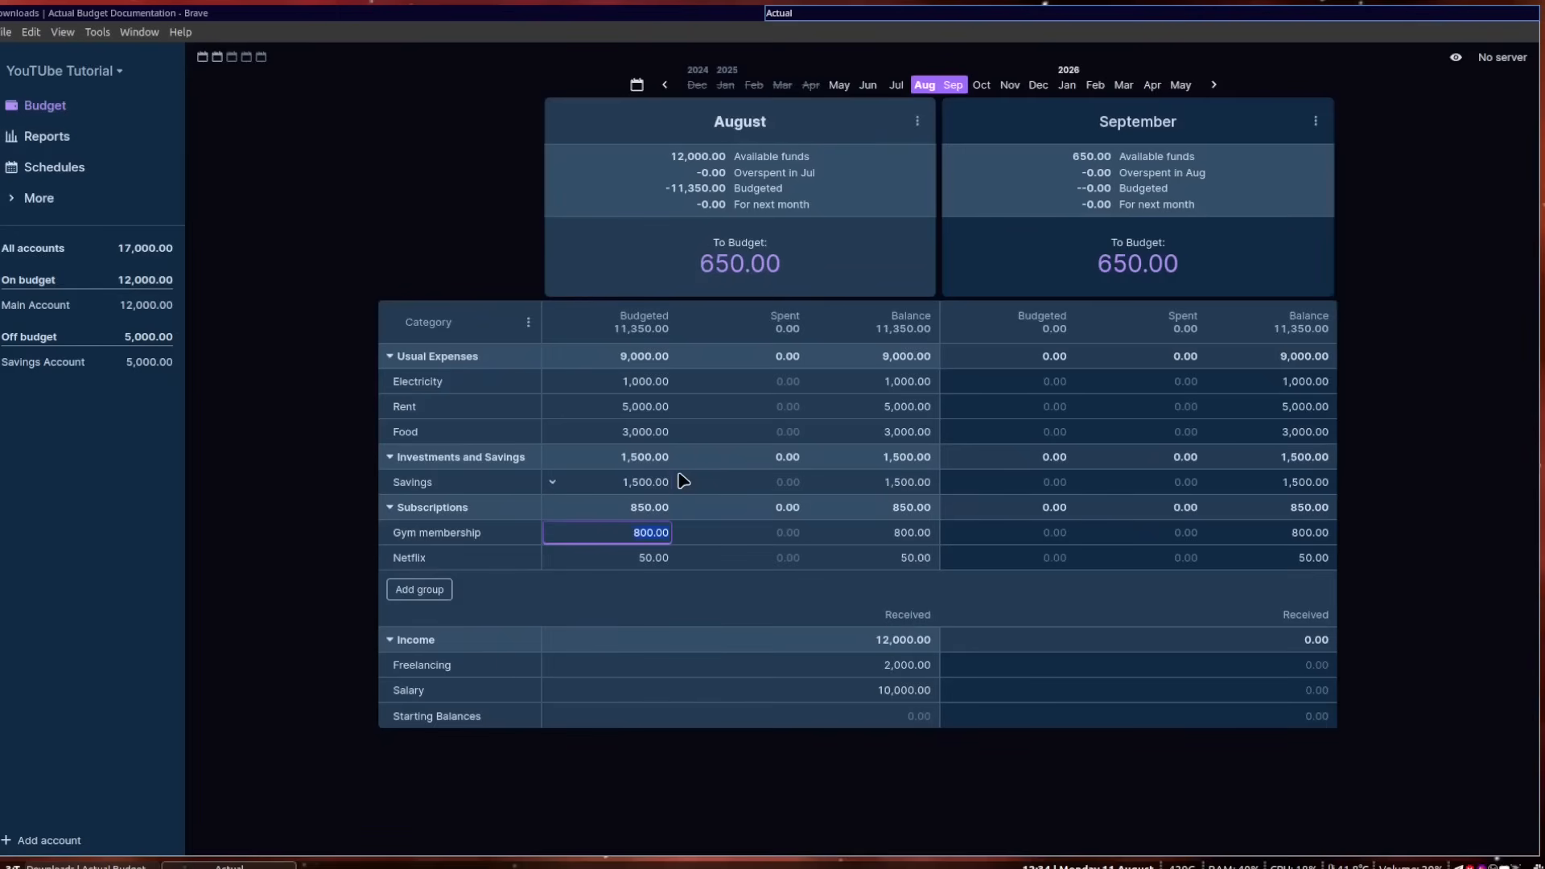
Add a Main Account transaction dated 08/11/2025 that transfers a payment of 1,500 to the Savings Account under the Savings category.
left_click(40, 305)
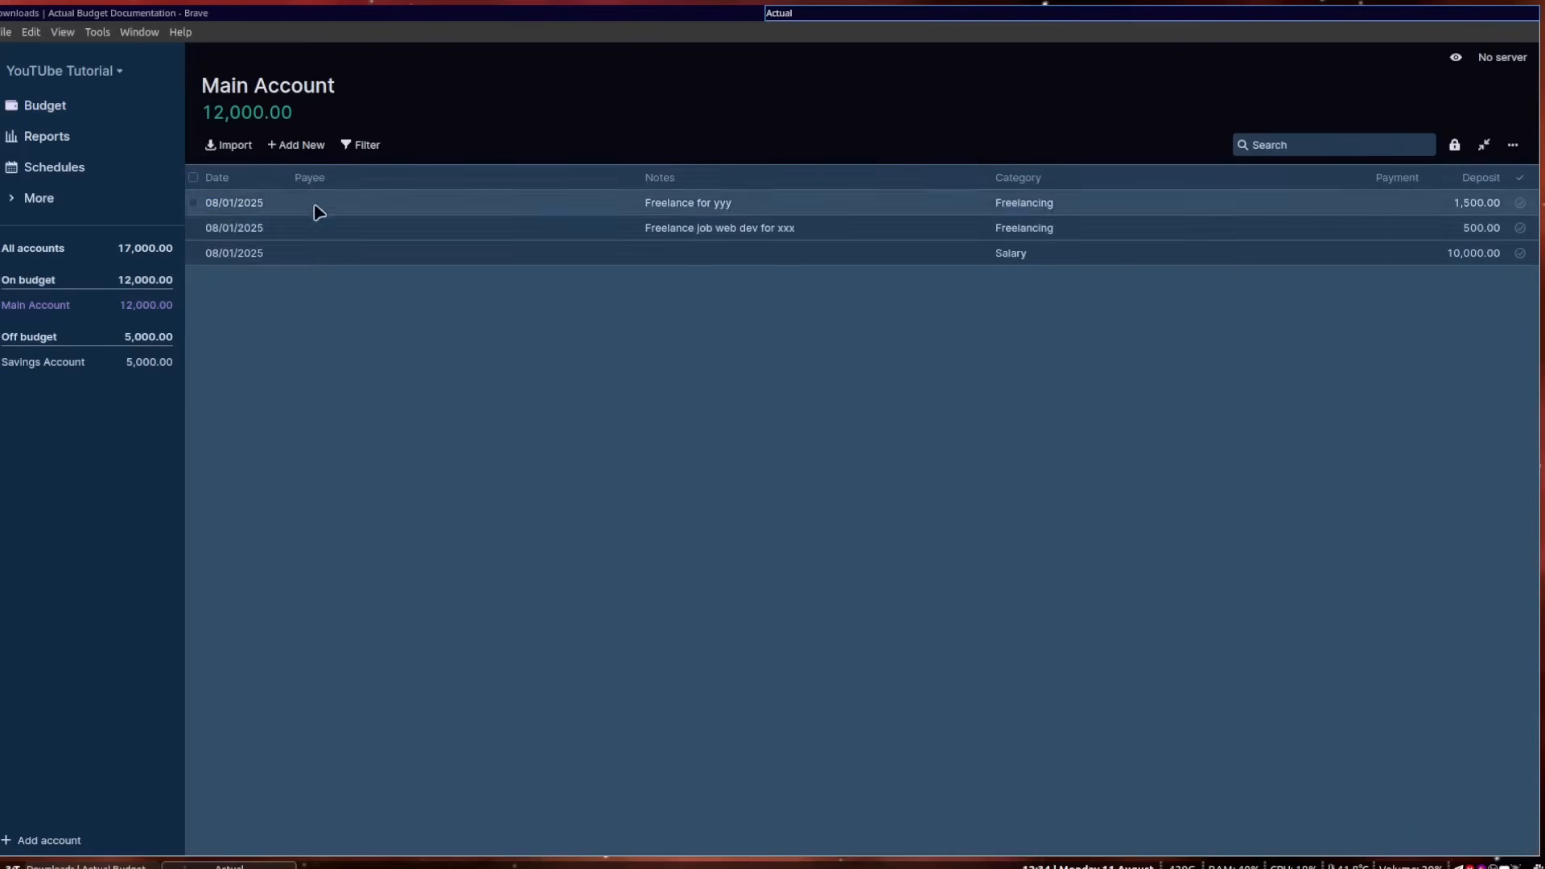
left_click(278, 145)
left_click(472, 207)
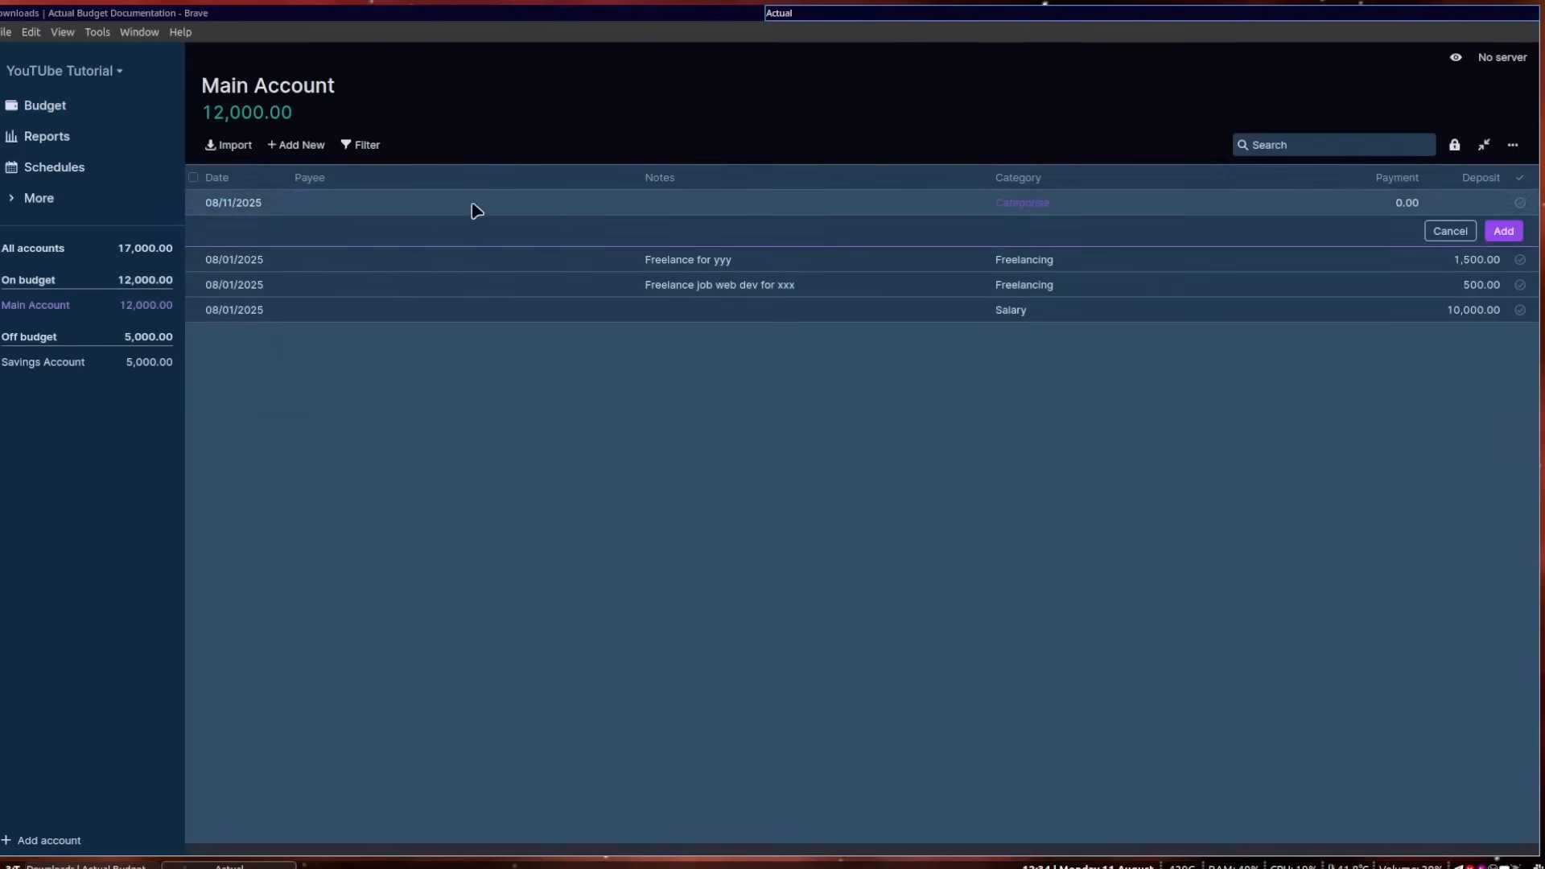
left_click(337, 289)
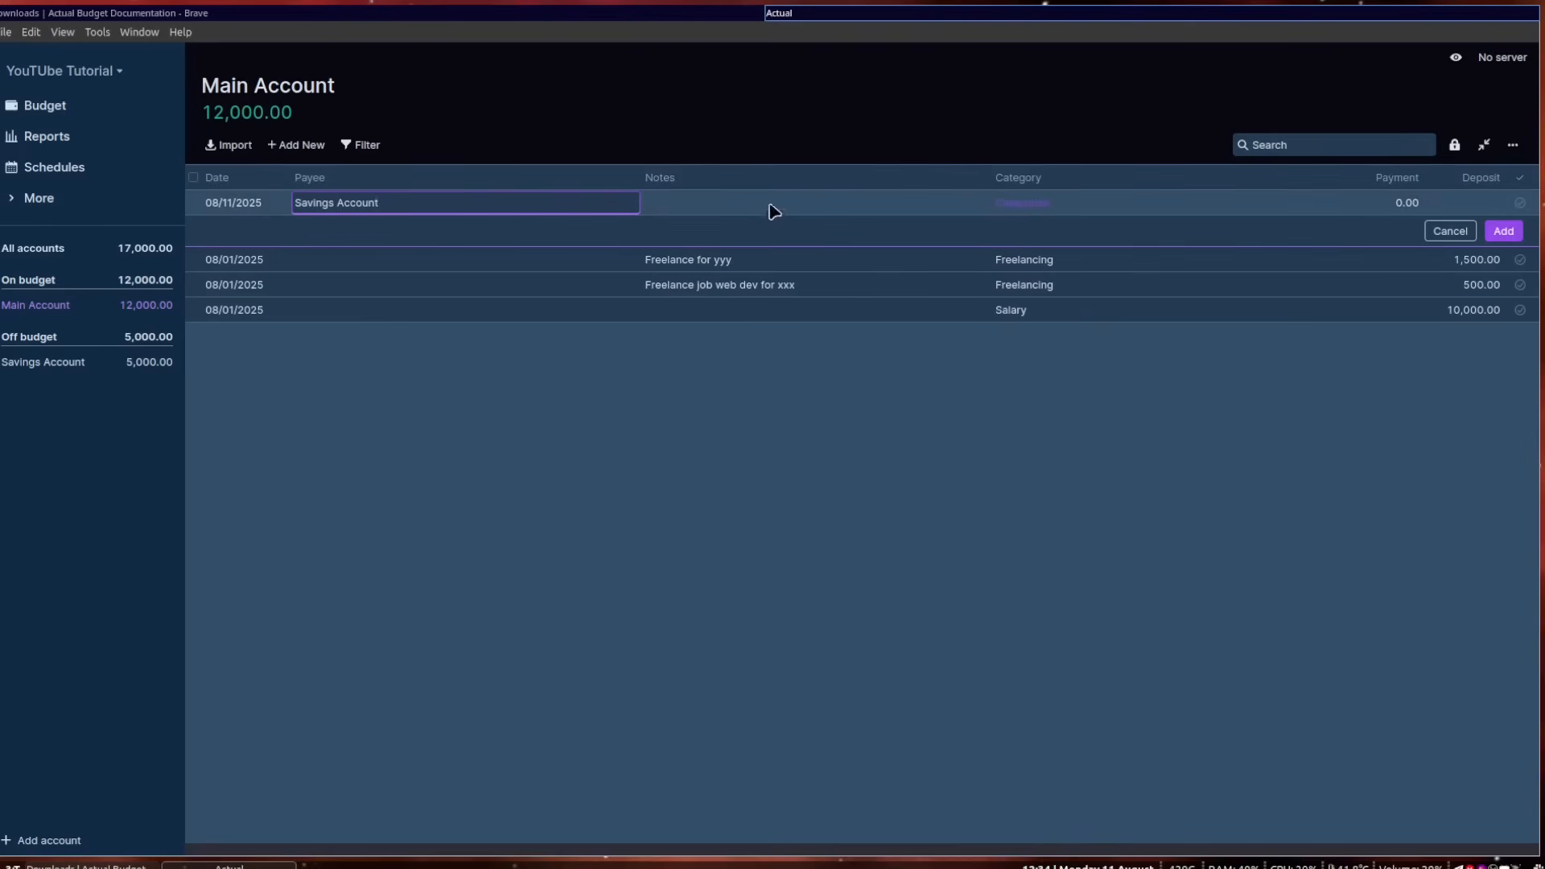
left_click(1016, 211)
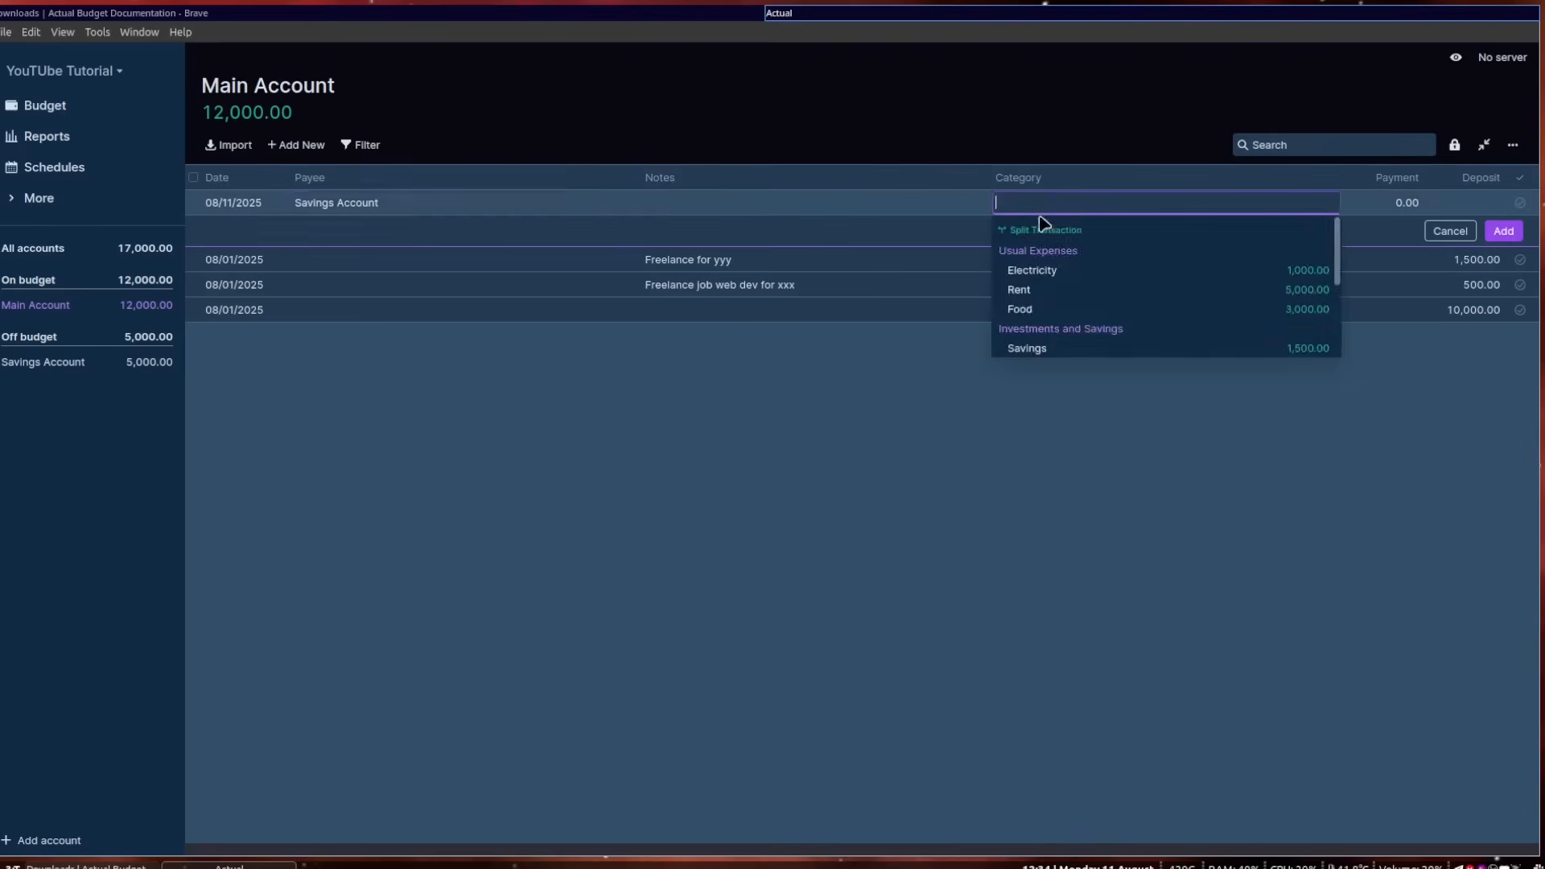
left_click(1039, 348)
left_click(1358, 203)
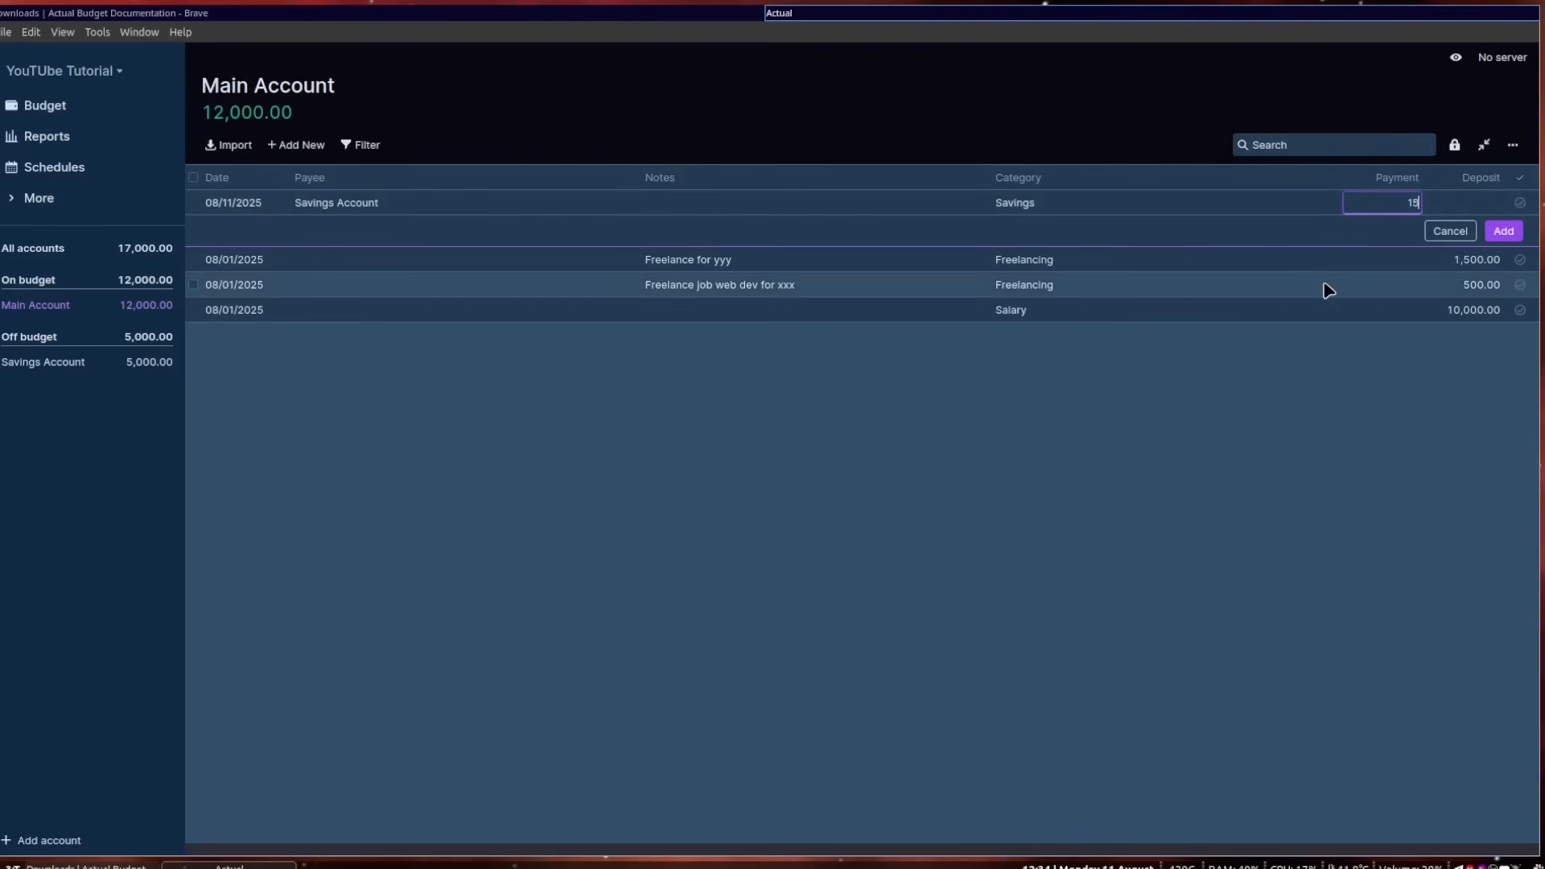
left_click(1504, 231)
left_click(685, 434)
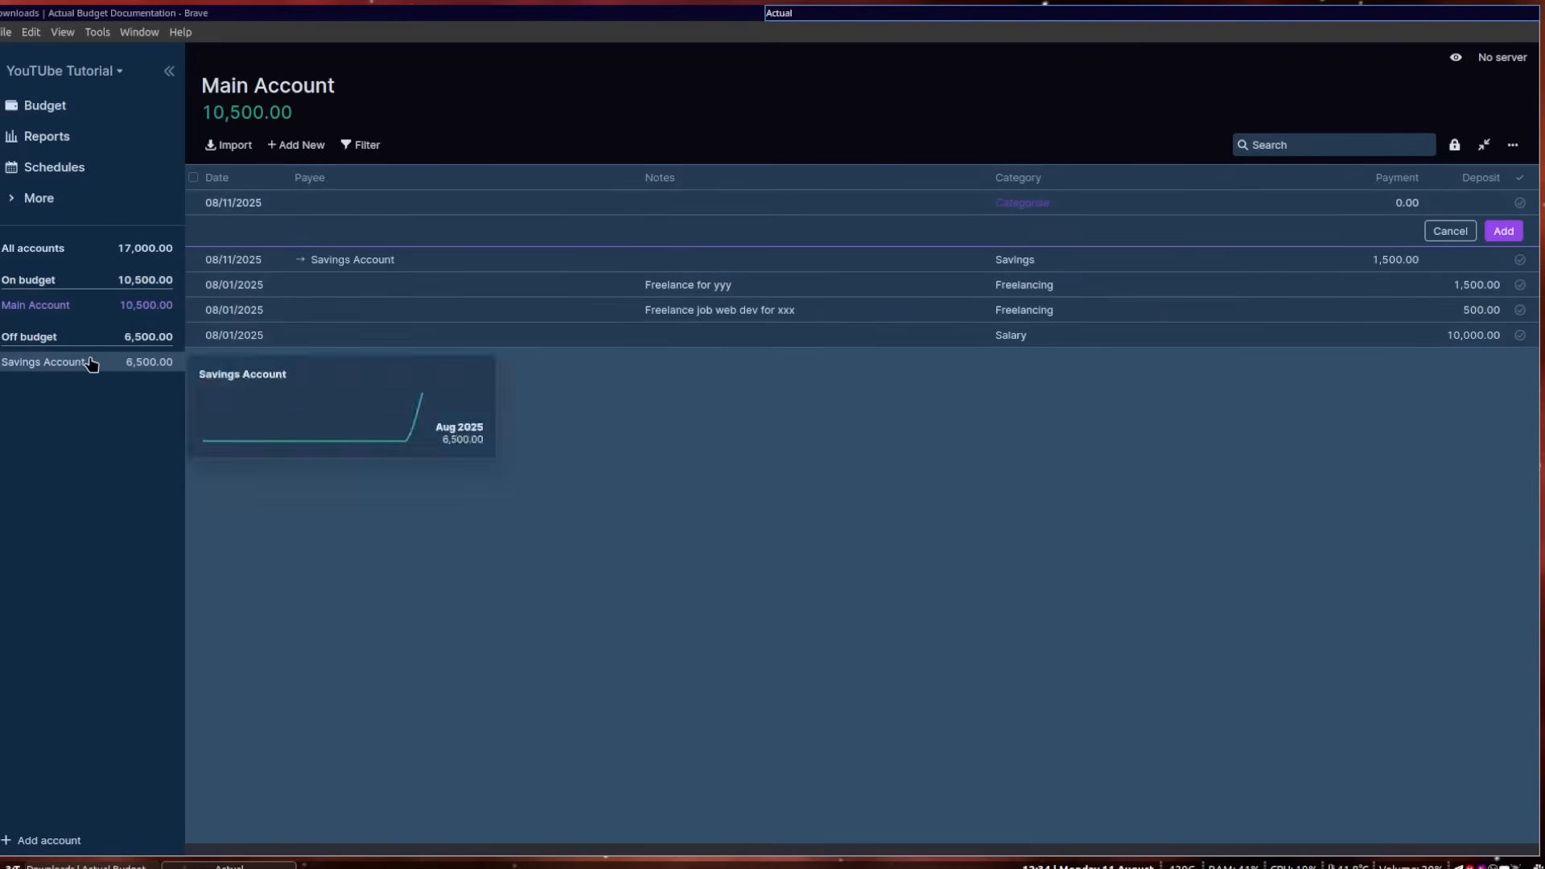
From the August Electricity spending list, add a Main Account payment of 1,200 dated 08/11/2025, and return to the budget.
left_click(50, 108)
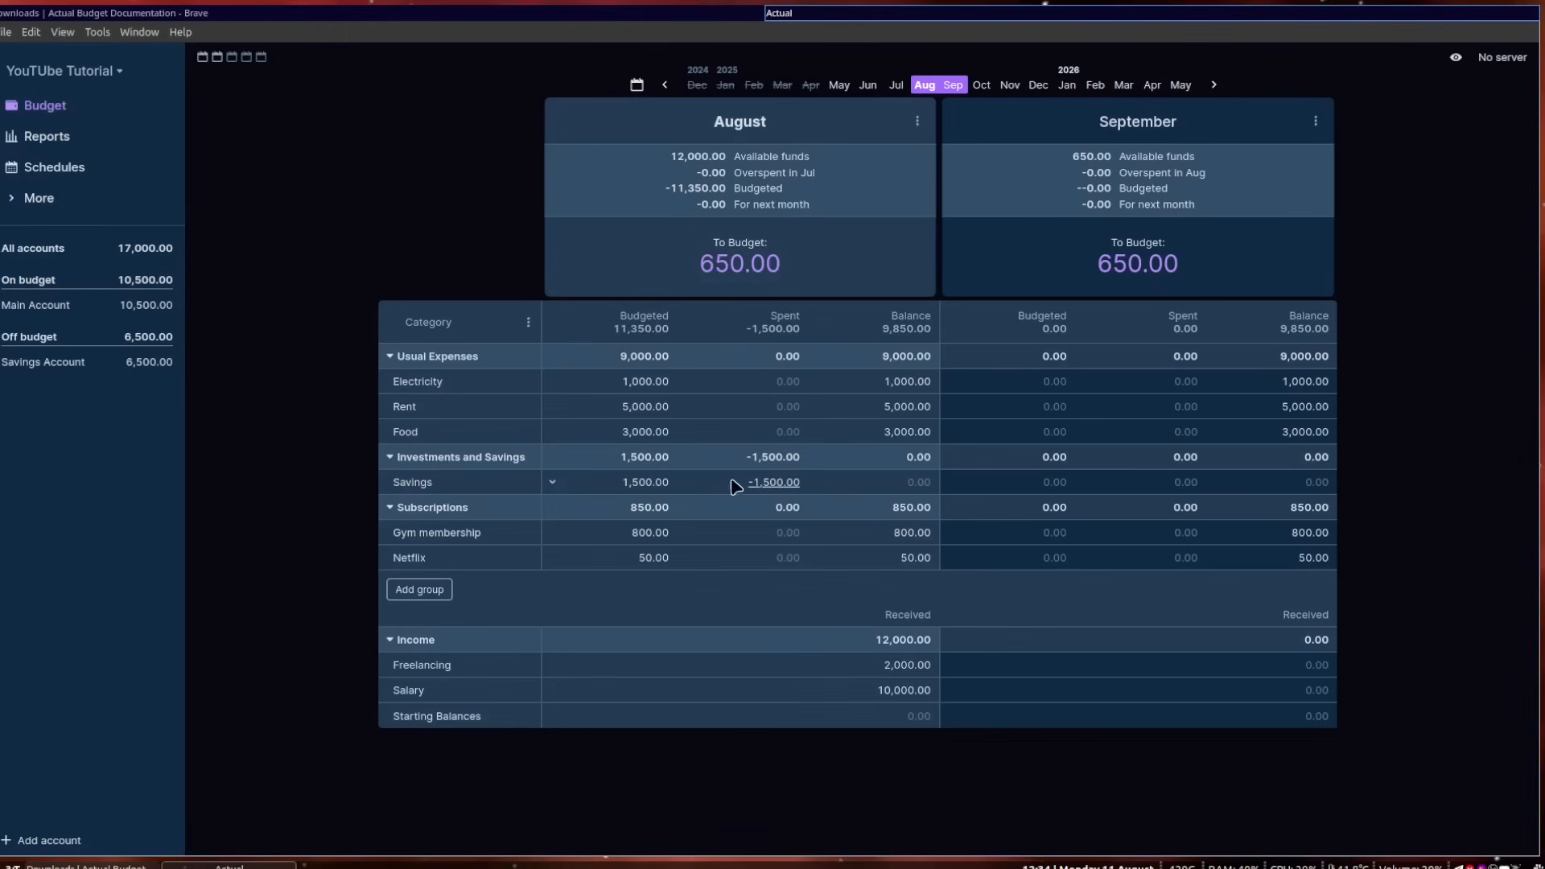
left_click(786, 383)
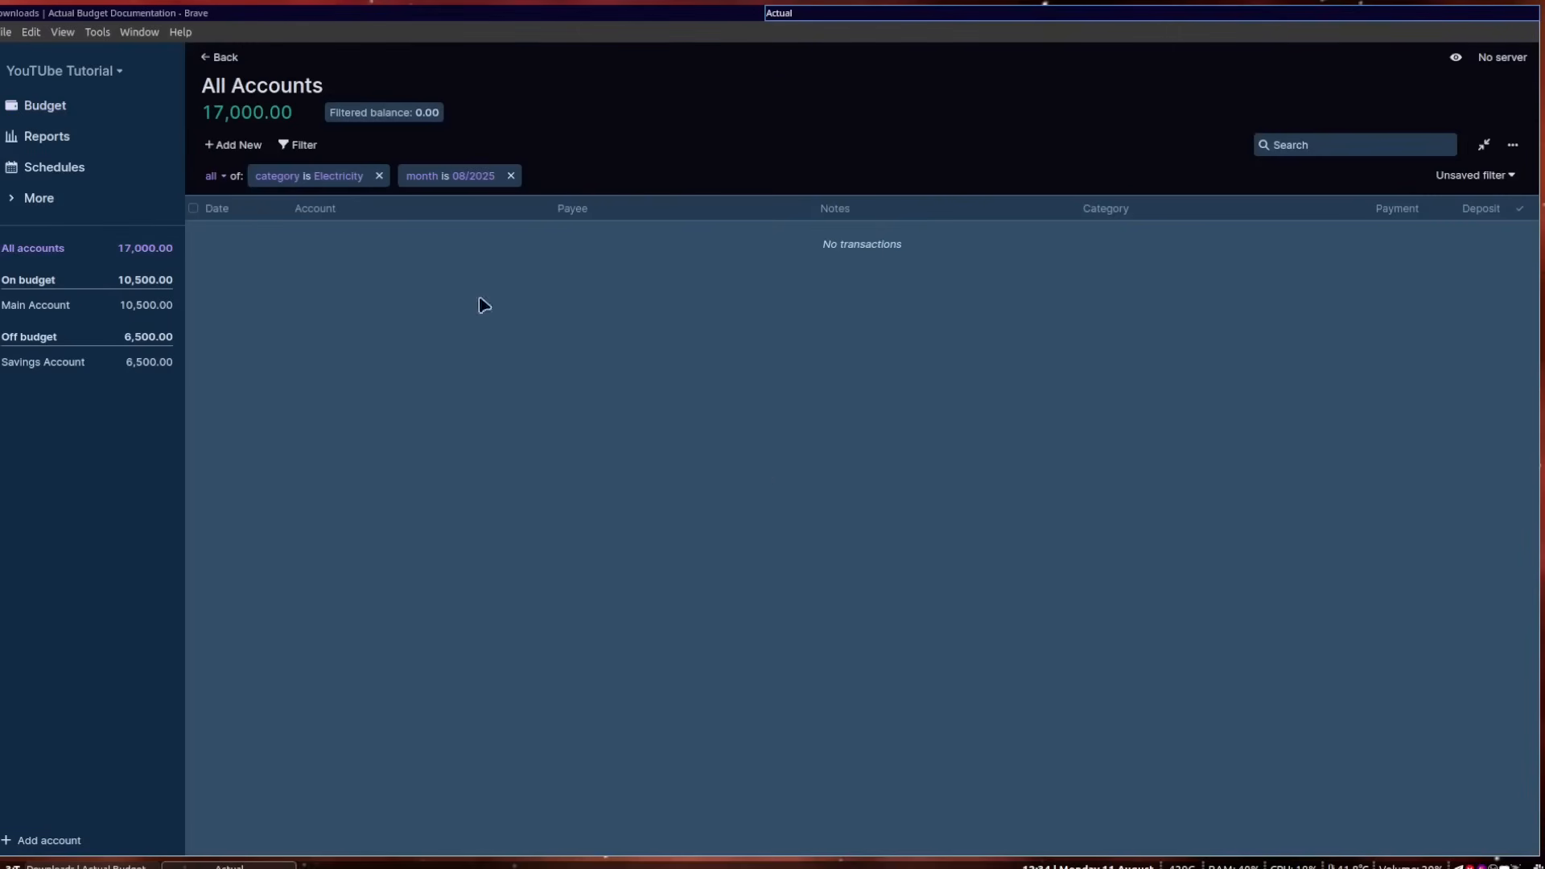
left_click(45, 106)
left_click(782, 385)
left_click(231, 145)
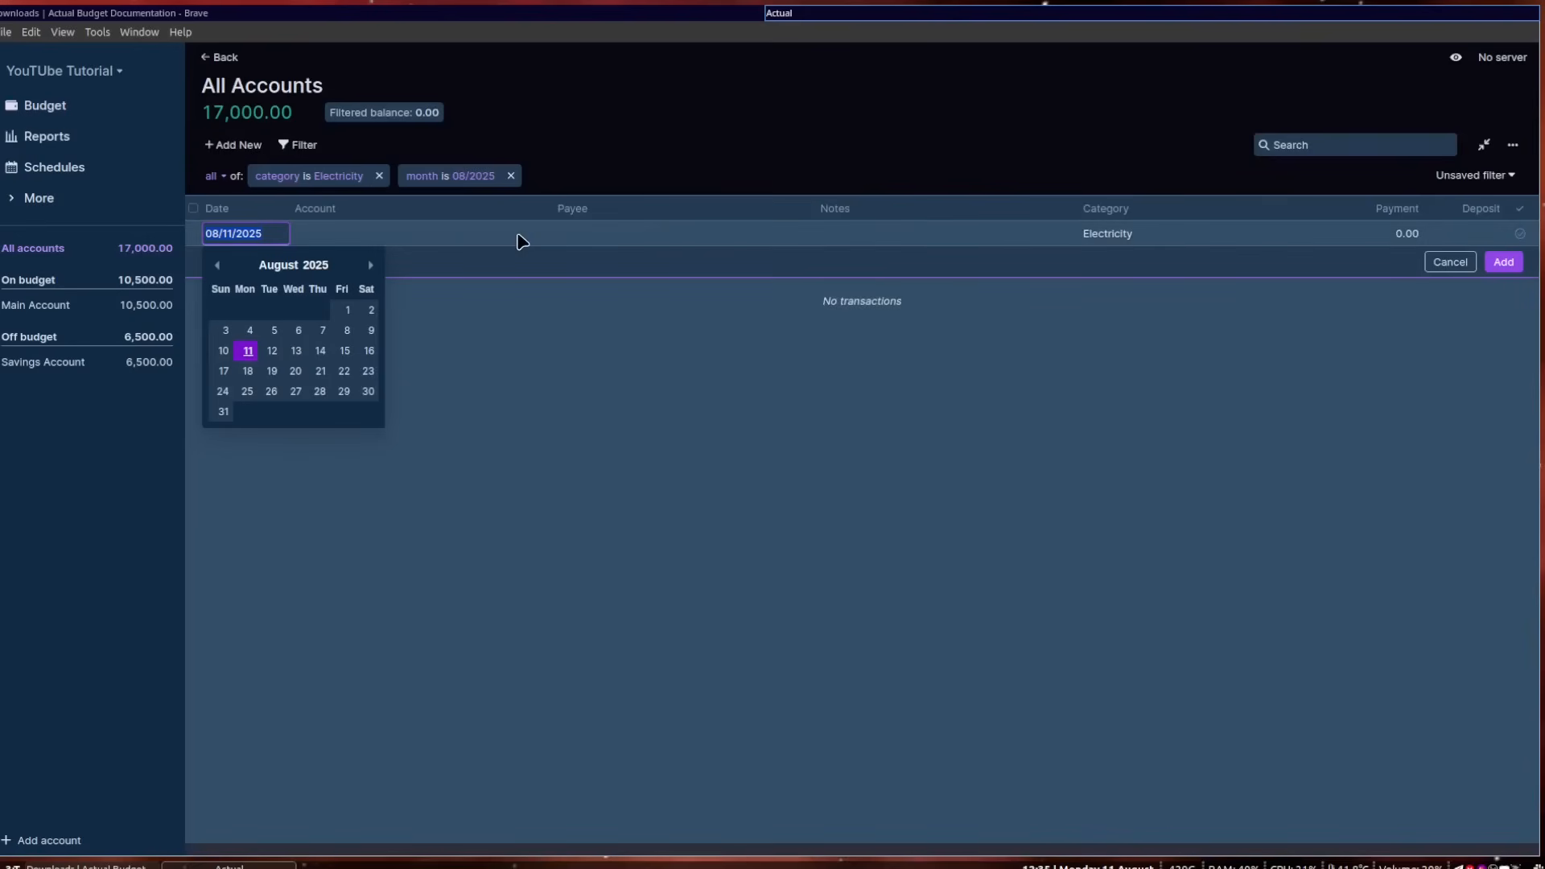
left_click(676, 239)
left_click(365, 233)
left_click(366, 283)
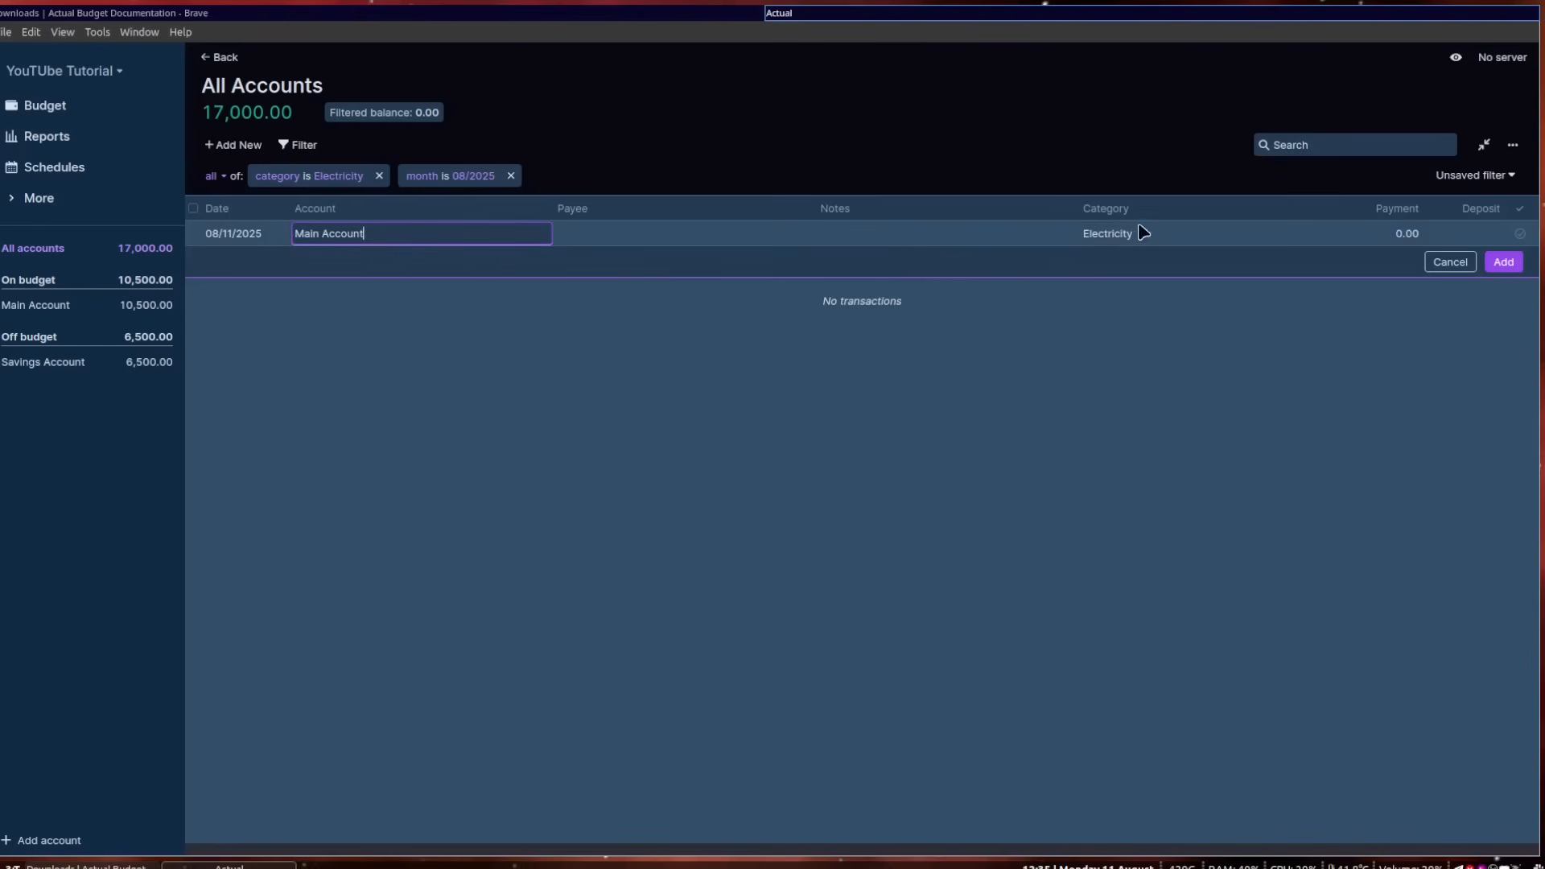
left_click(1382, 234)
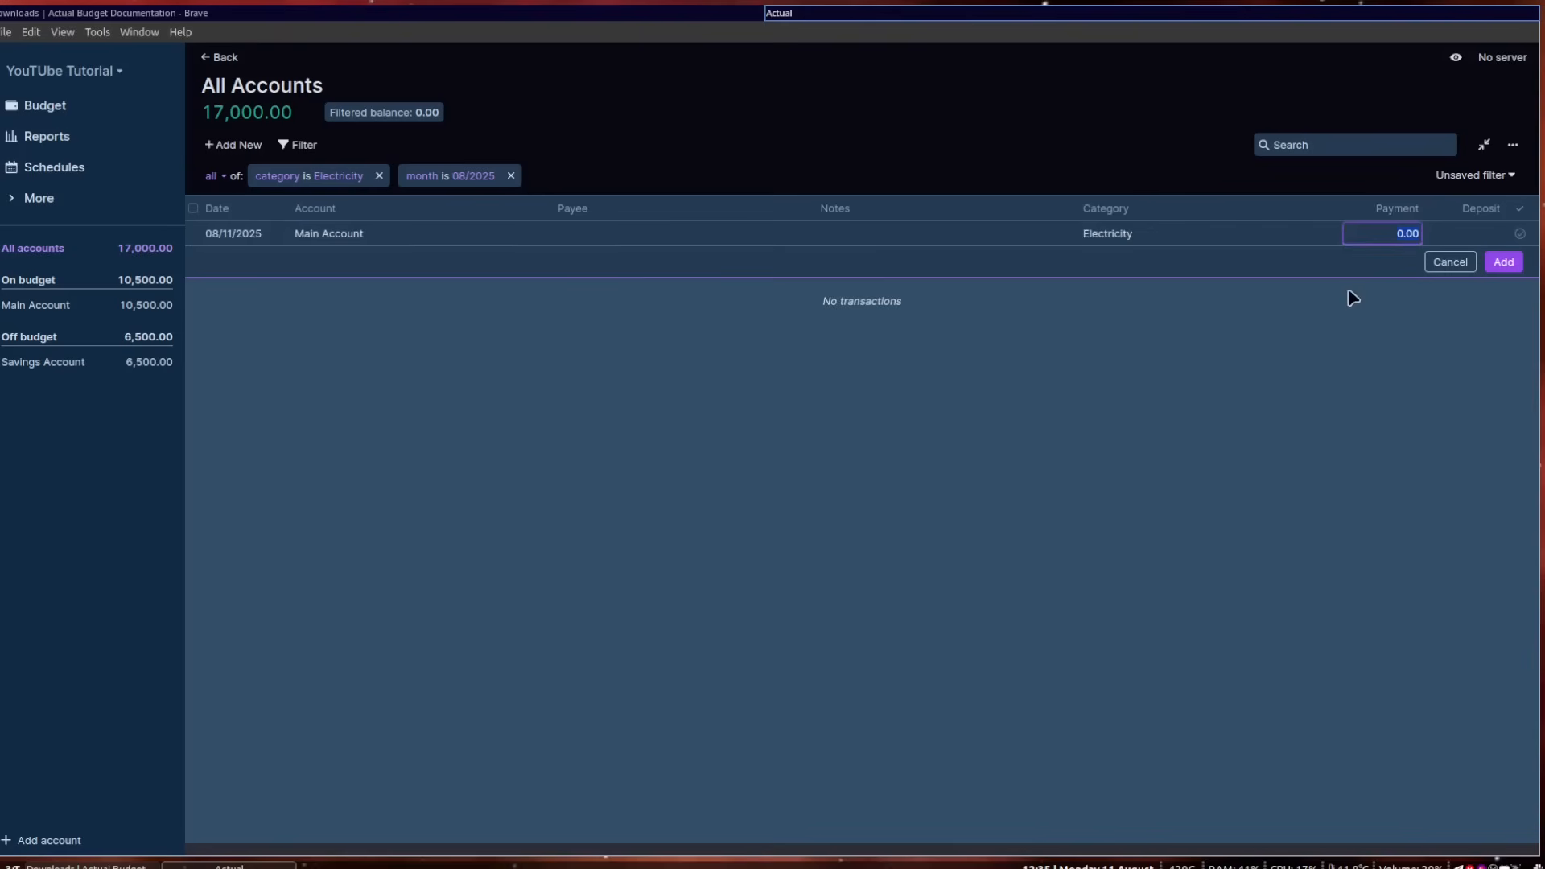
left_click(1491, 264)
left_click(48, 107)
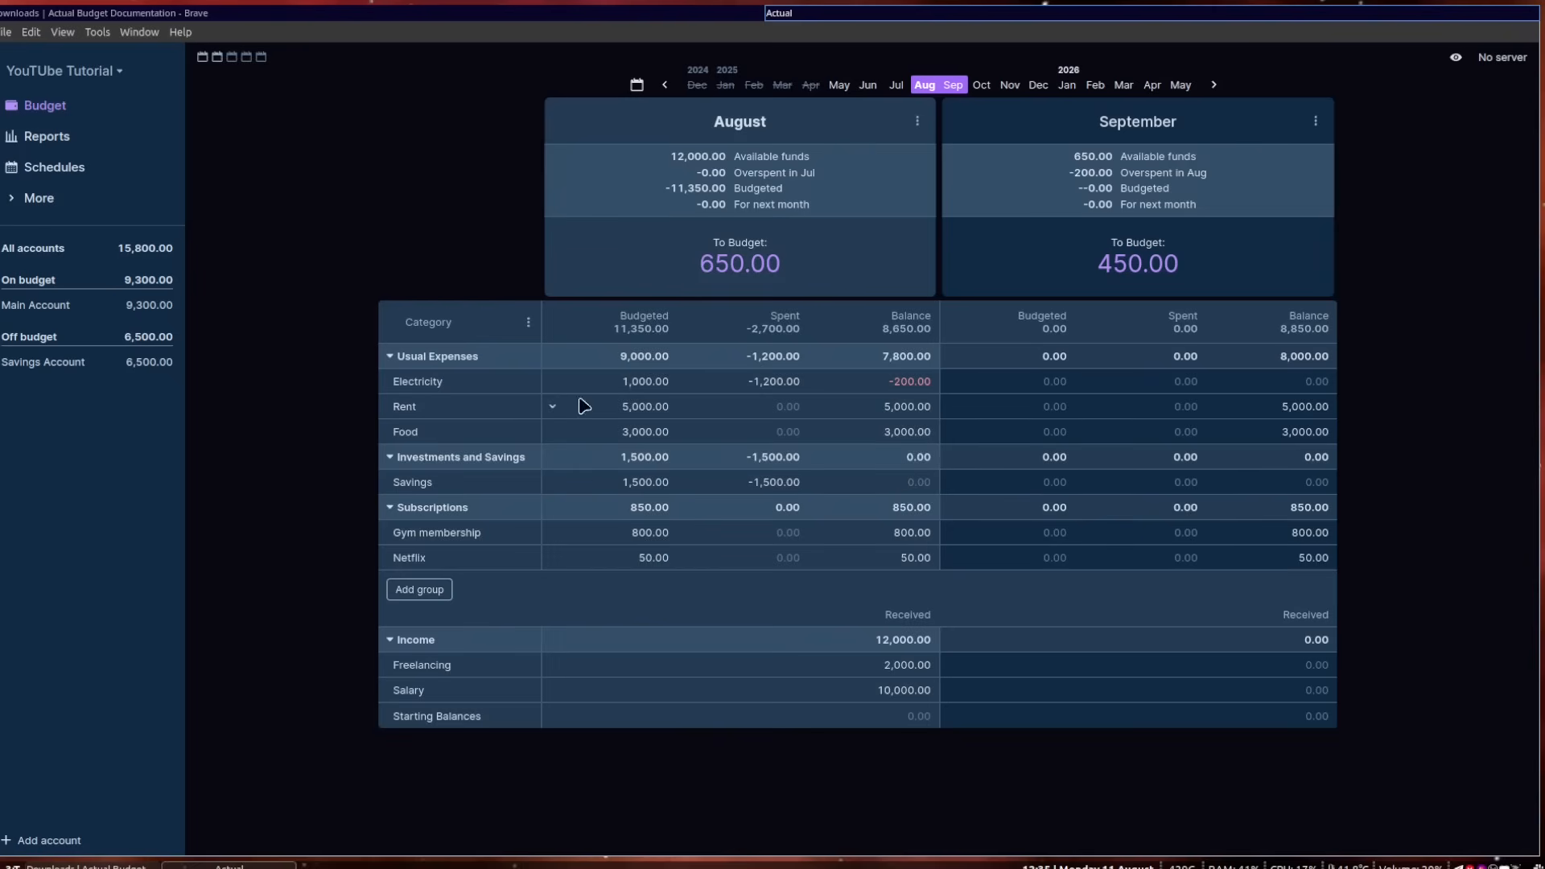
View the file chooser for importing transactions into the Main Account and close it without choosing a file.
left_click(61, 305)
left_click(230, 145)
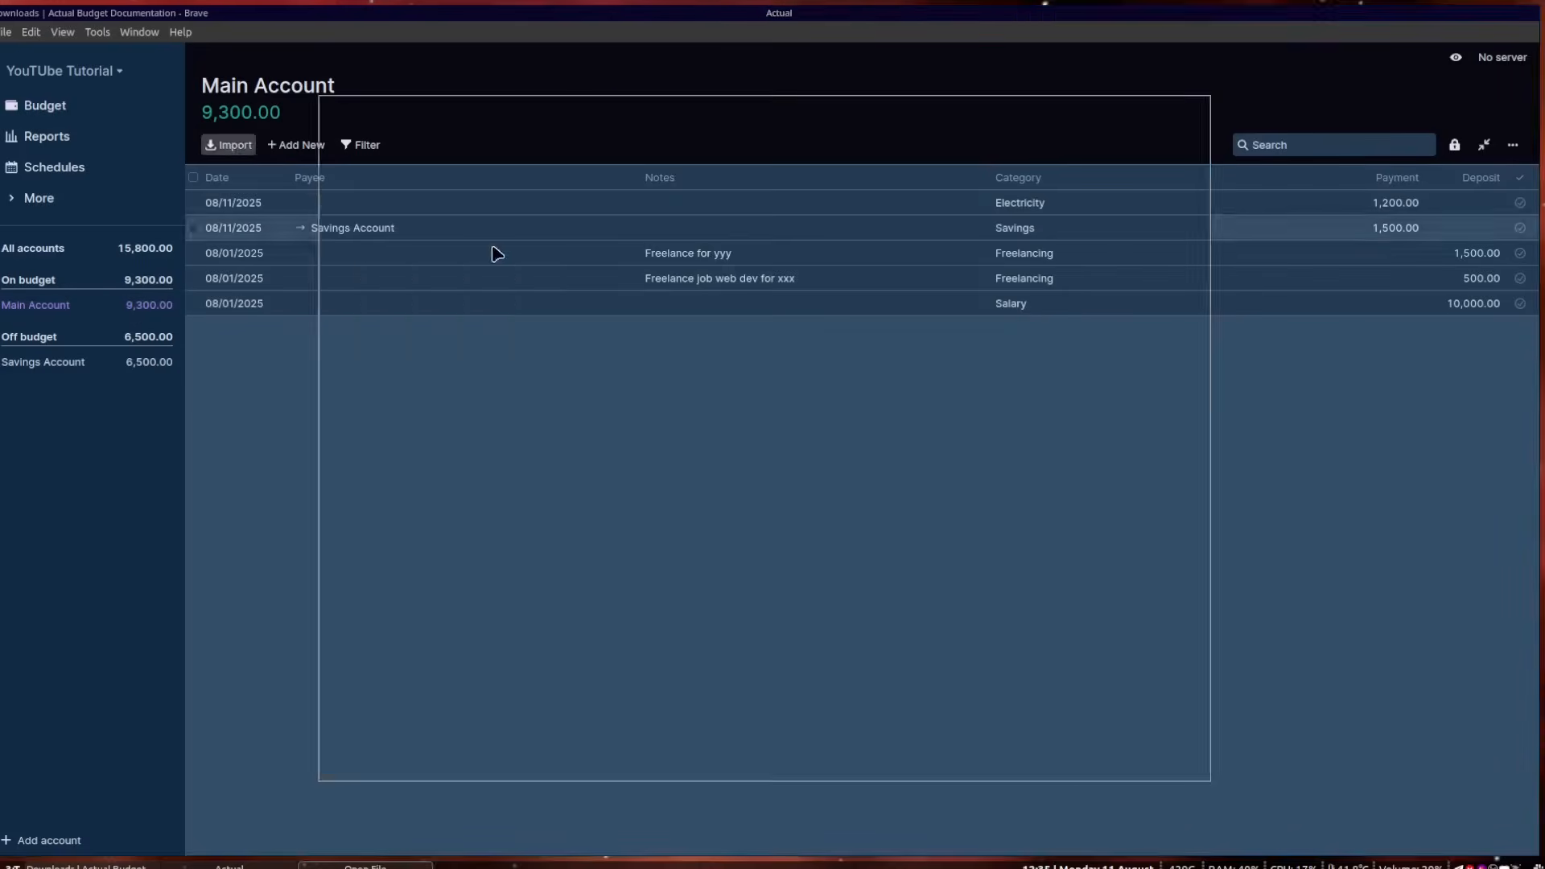
left_click(1098, 762)
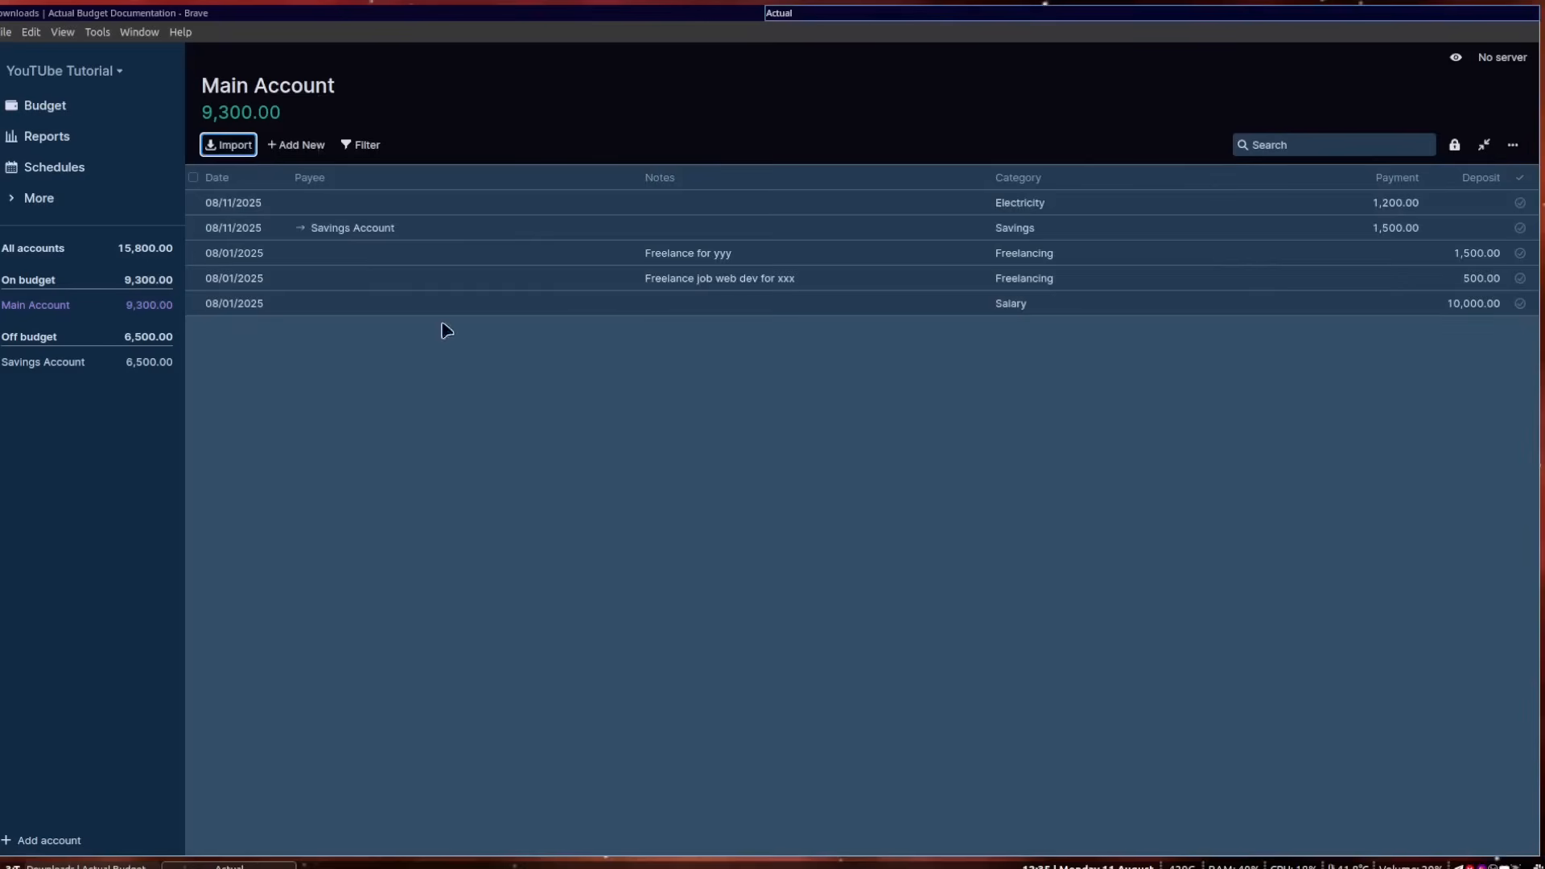
Add a Main Account payment of 5,000 dated 08/11/2025 under the Rent category, and return to the budget.
left_click(296, 145)
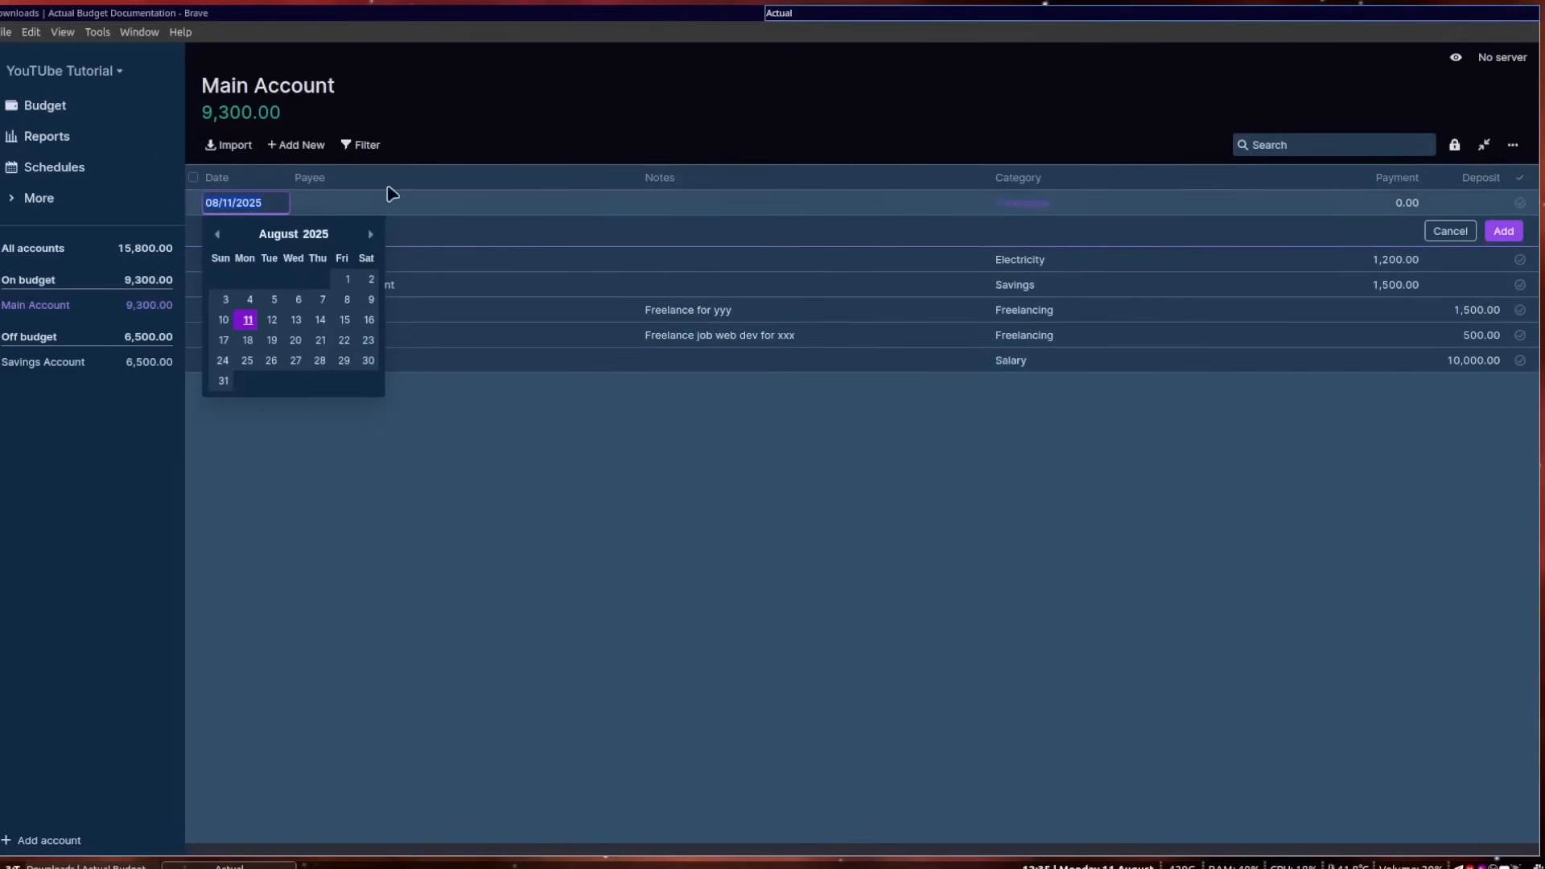
left_click(1021, 207)
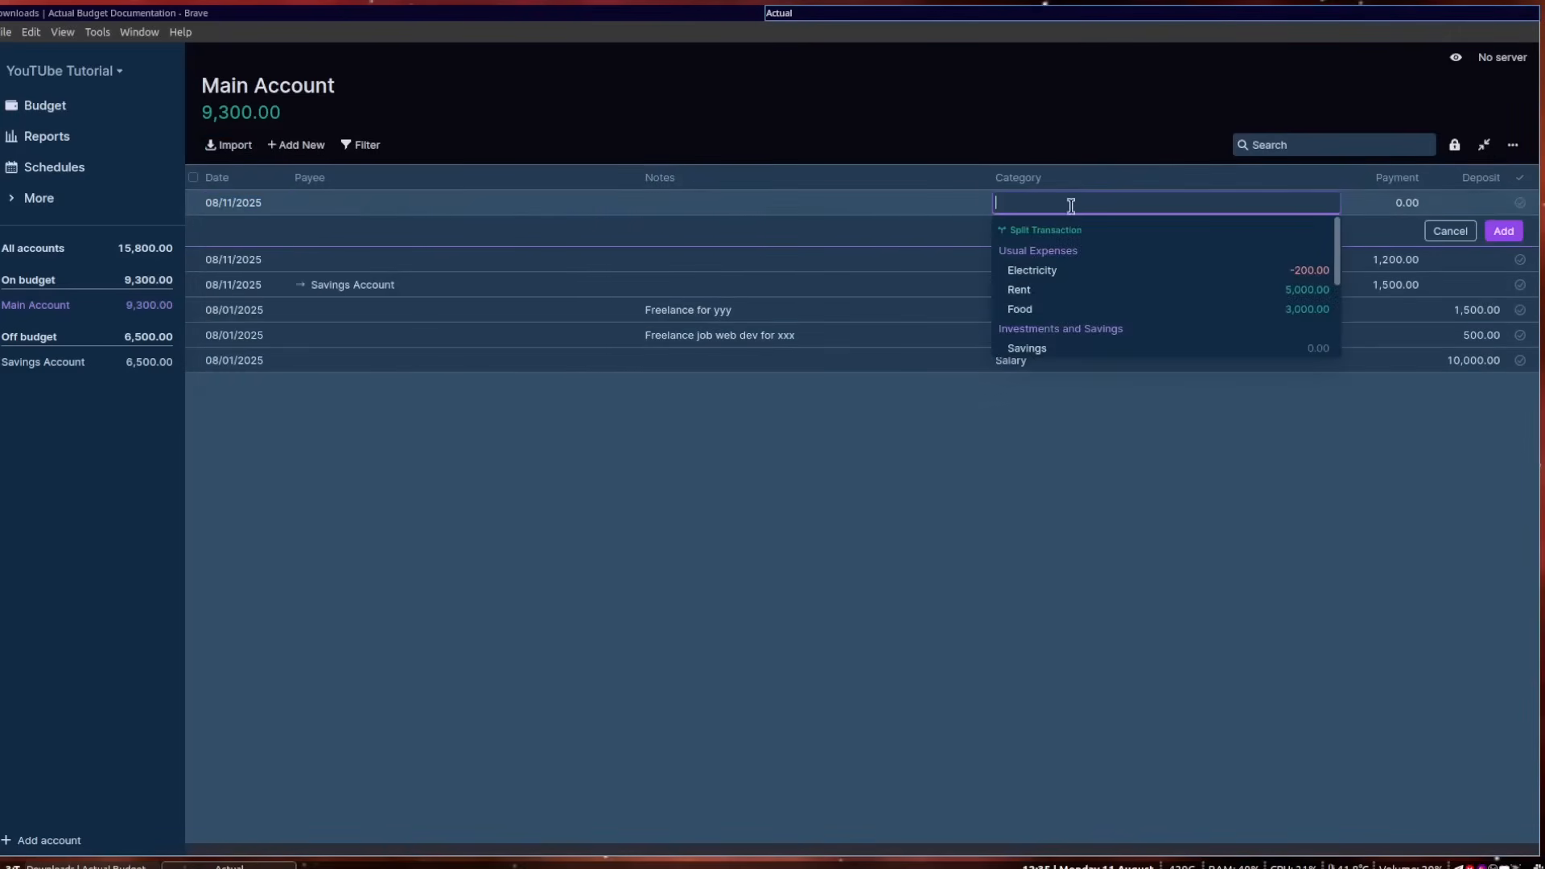
left_click(1052, 292)
left_click(1392, 200)
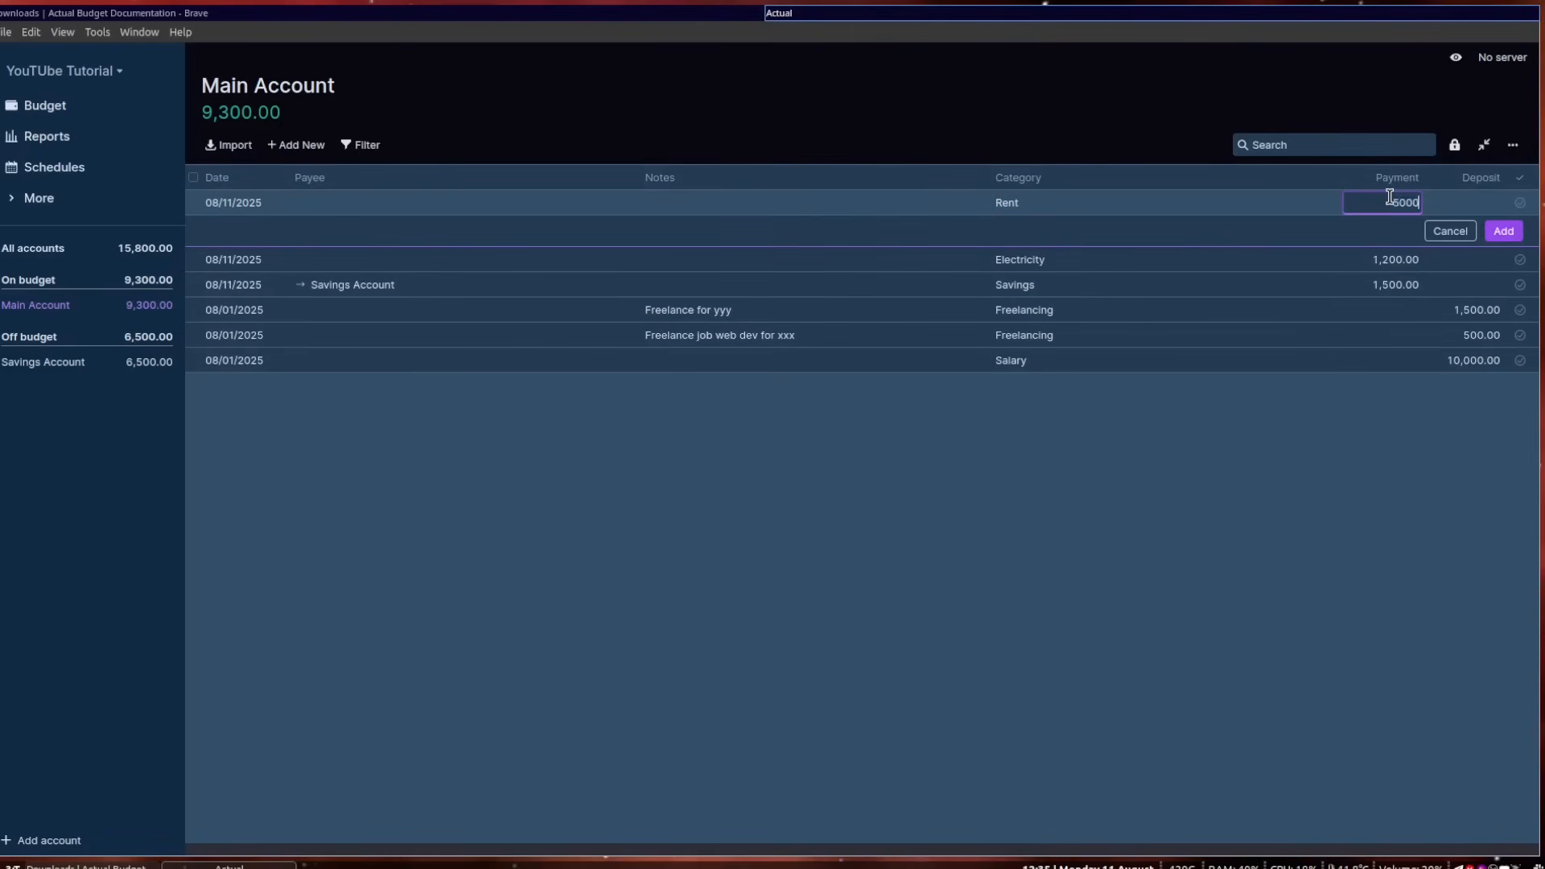
key("Return")
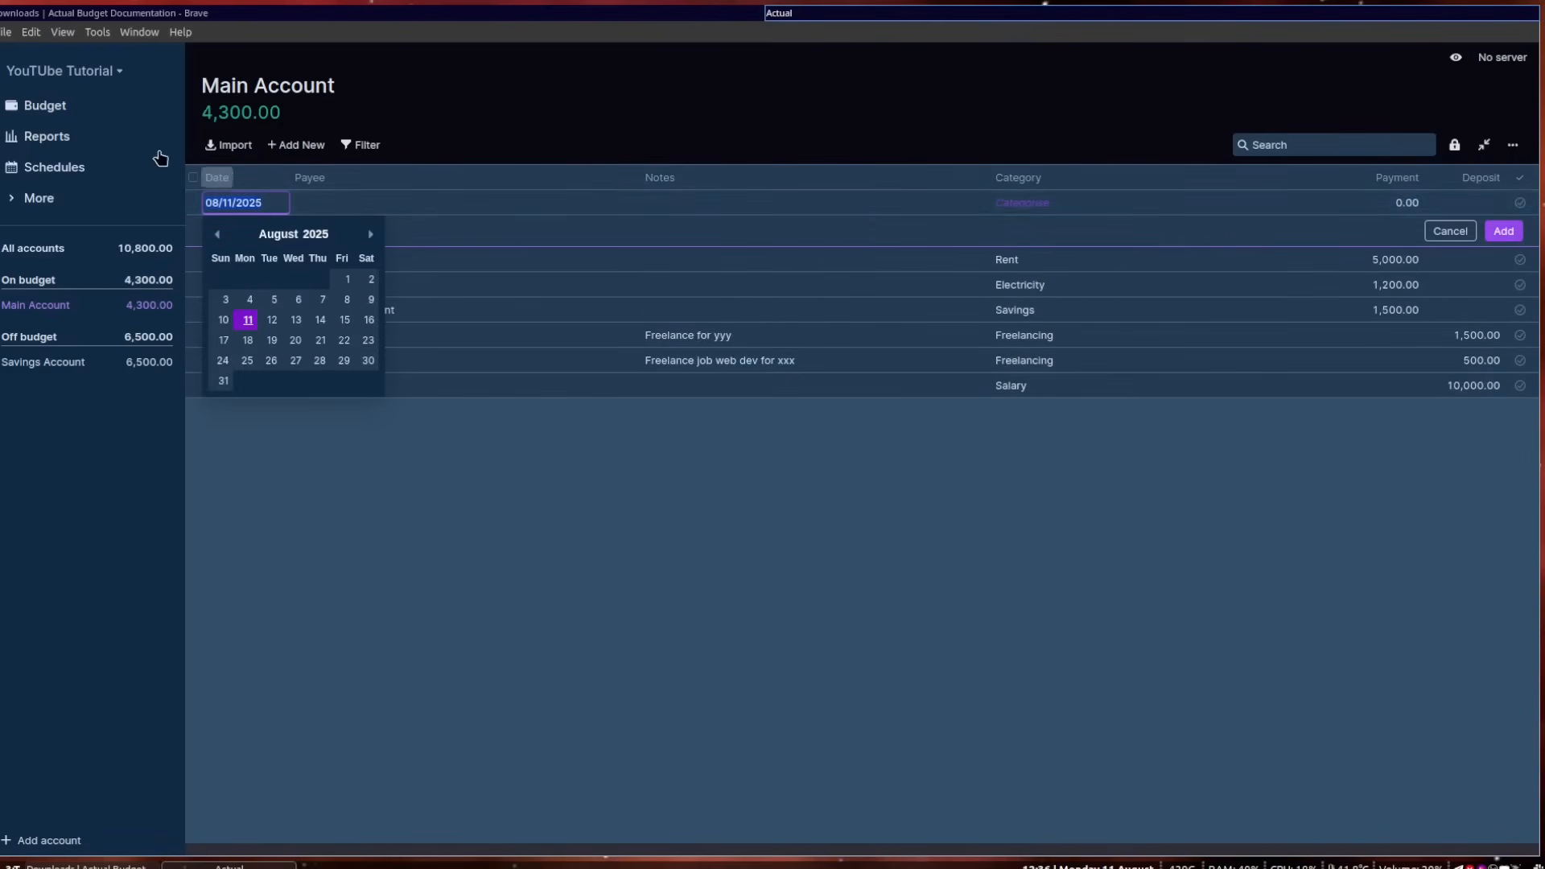
left_click(117, 116)
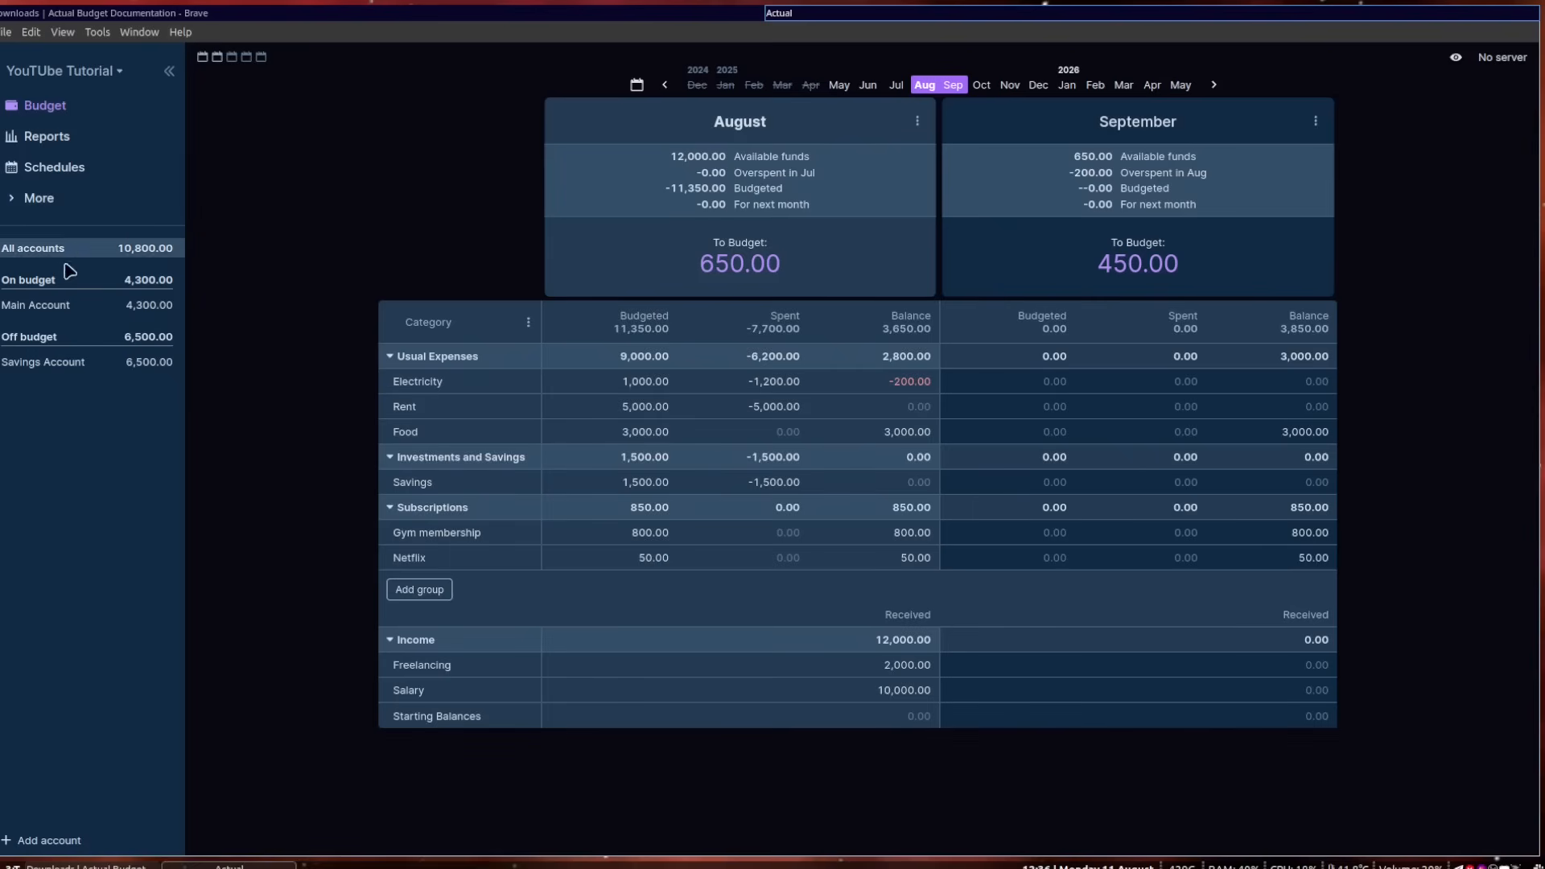
Add a Main Account payment of 2,000 dated 08/11/2025 under the Food category.
left_click(81, 305)
left_click(293, 145)
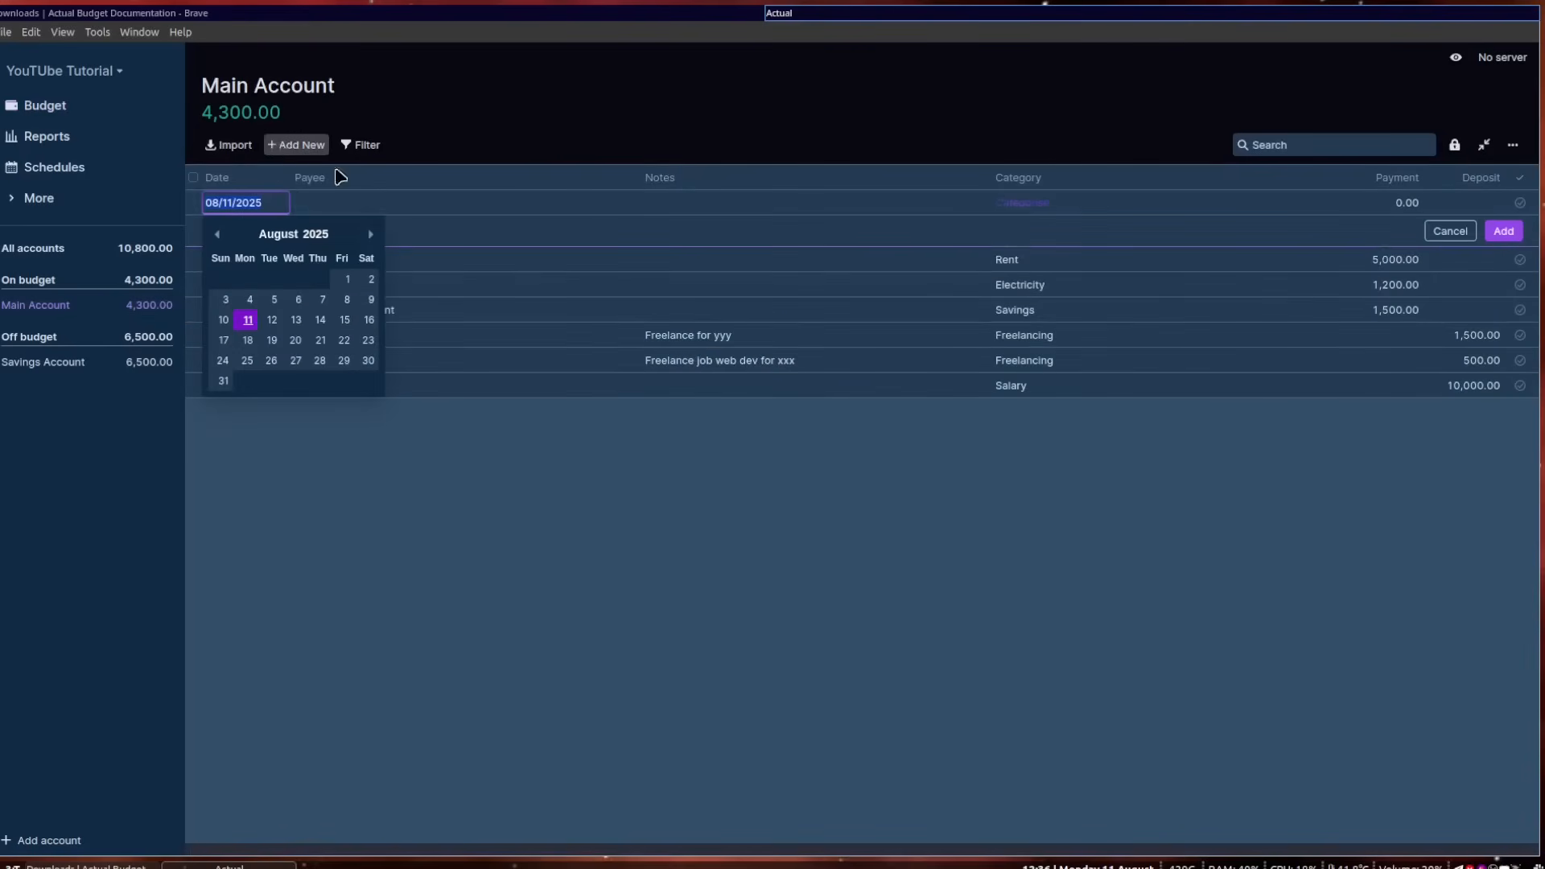
left_click(1027, 210)
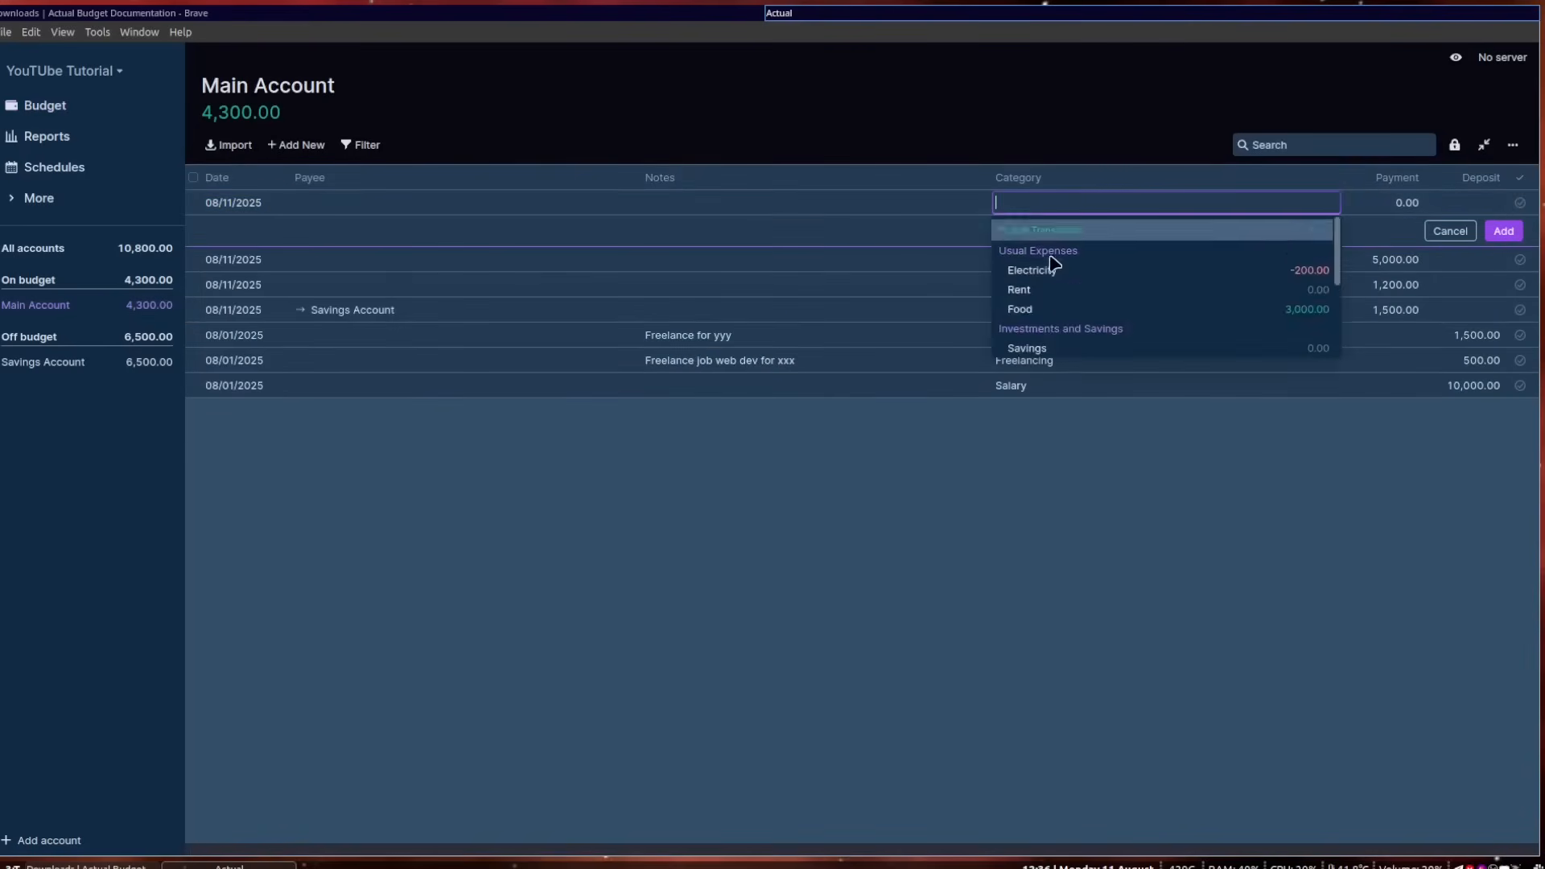
scroll(1062, 306, "down", 2)
scroll(1063, 306, "up", 2)
left_click(1042, 314)
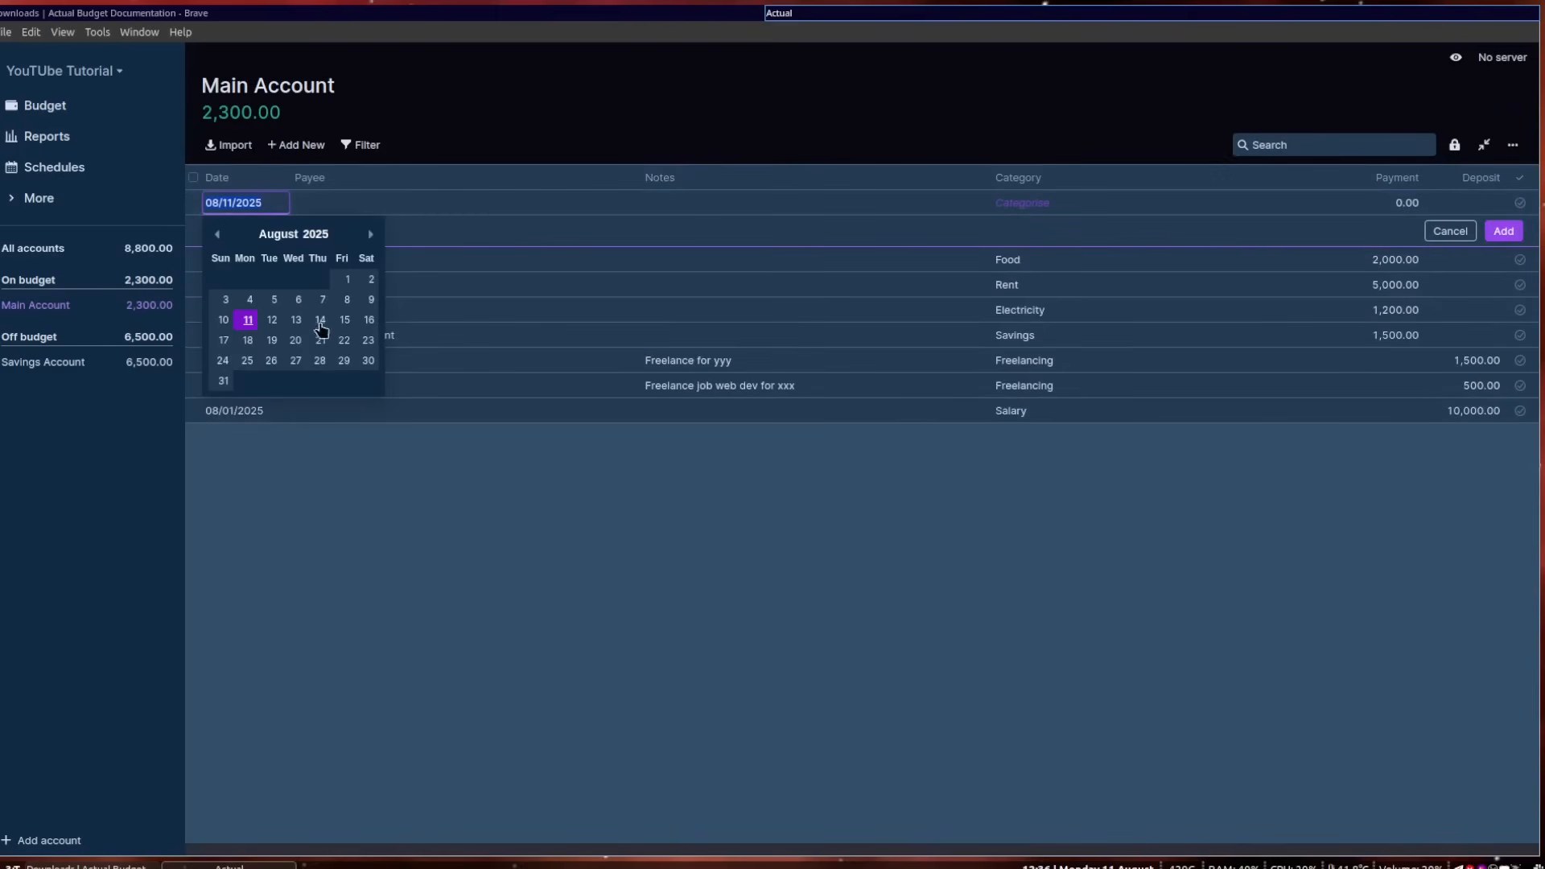
Add another Main Account payment of 500 under the Food category, dated 08/20/2025.
left_click(295, 339)
left_click(265, 197)
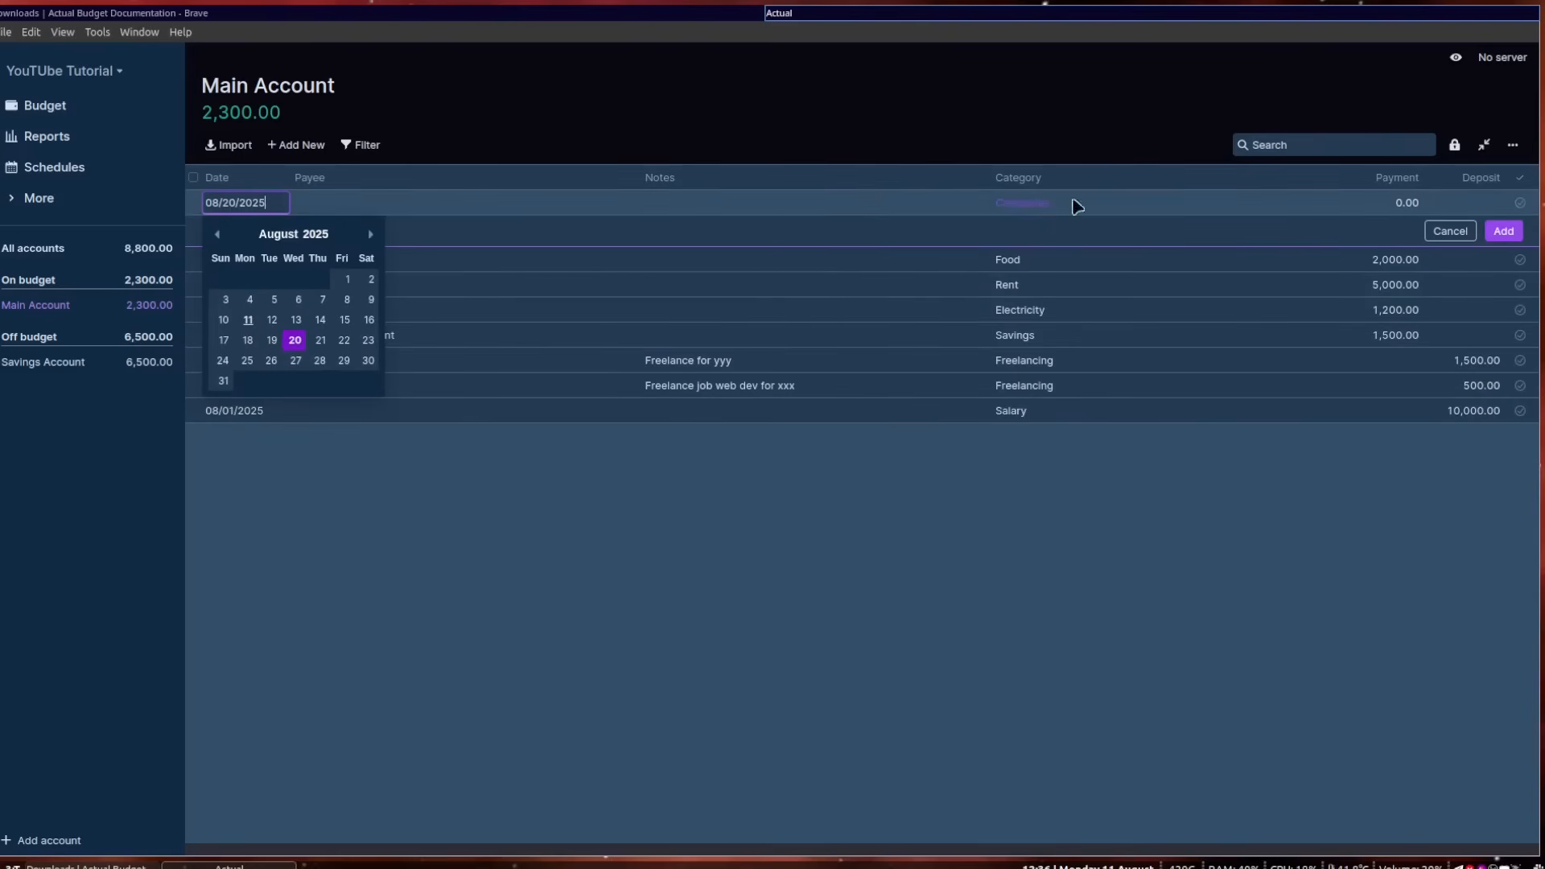
left_click(1032, 206)
left_click(1047, 318)
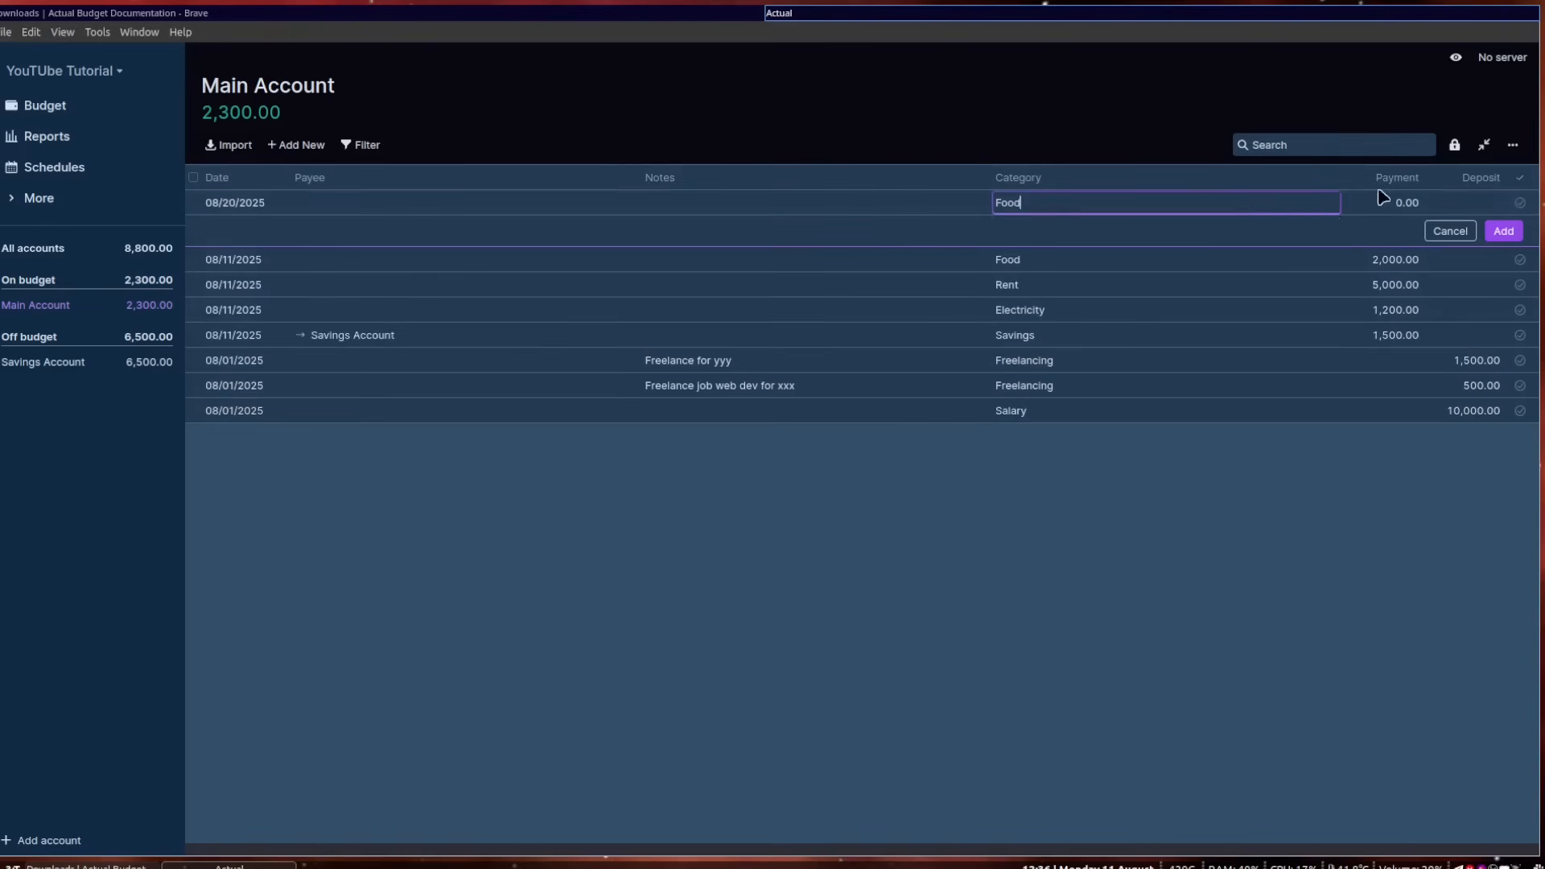
left_click(1382, 201)
type("500")
key("Return")
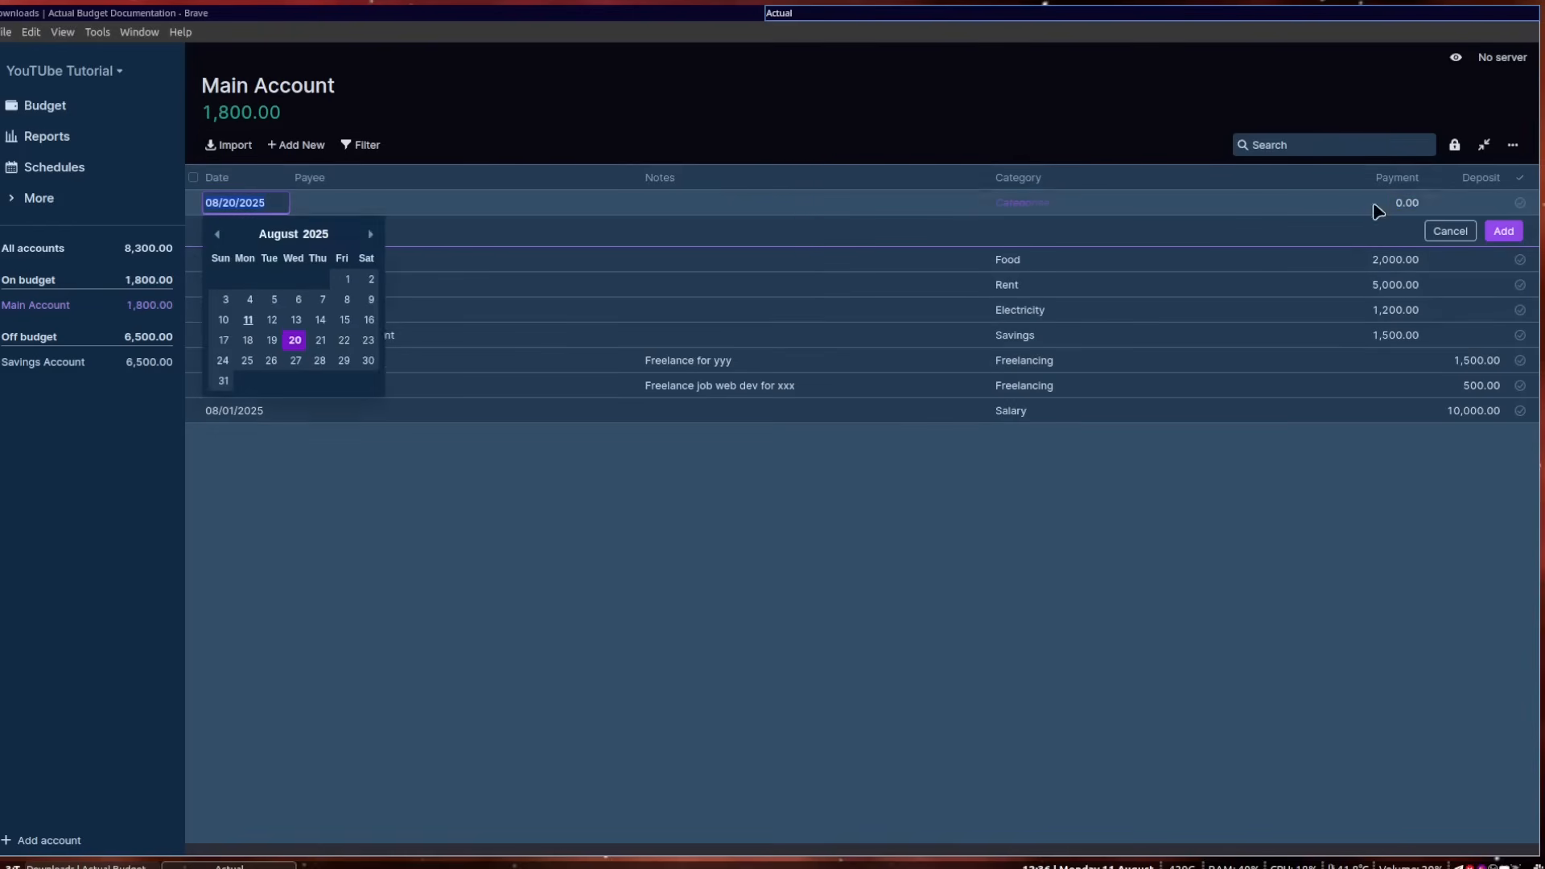
left_click(1074, 479)
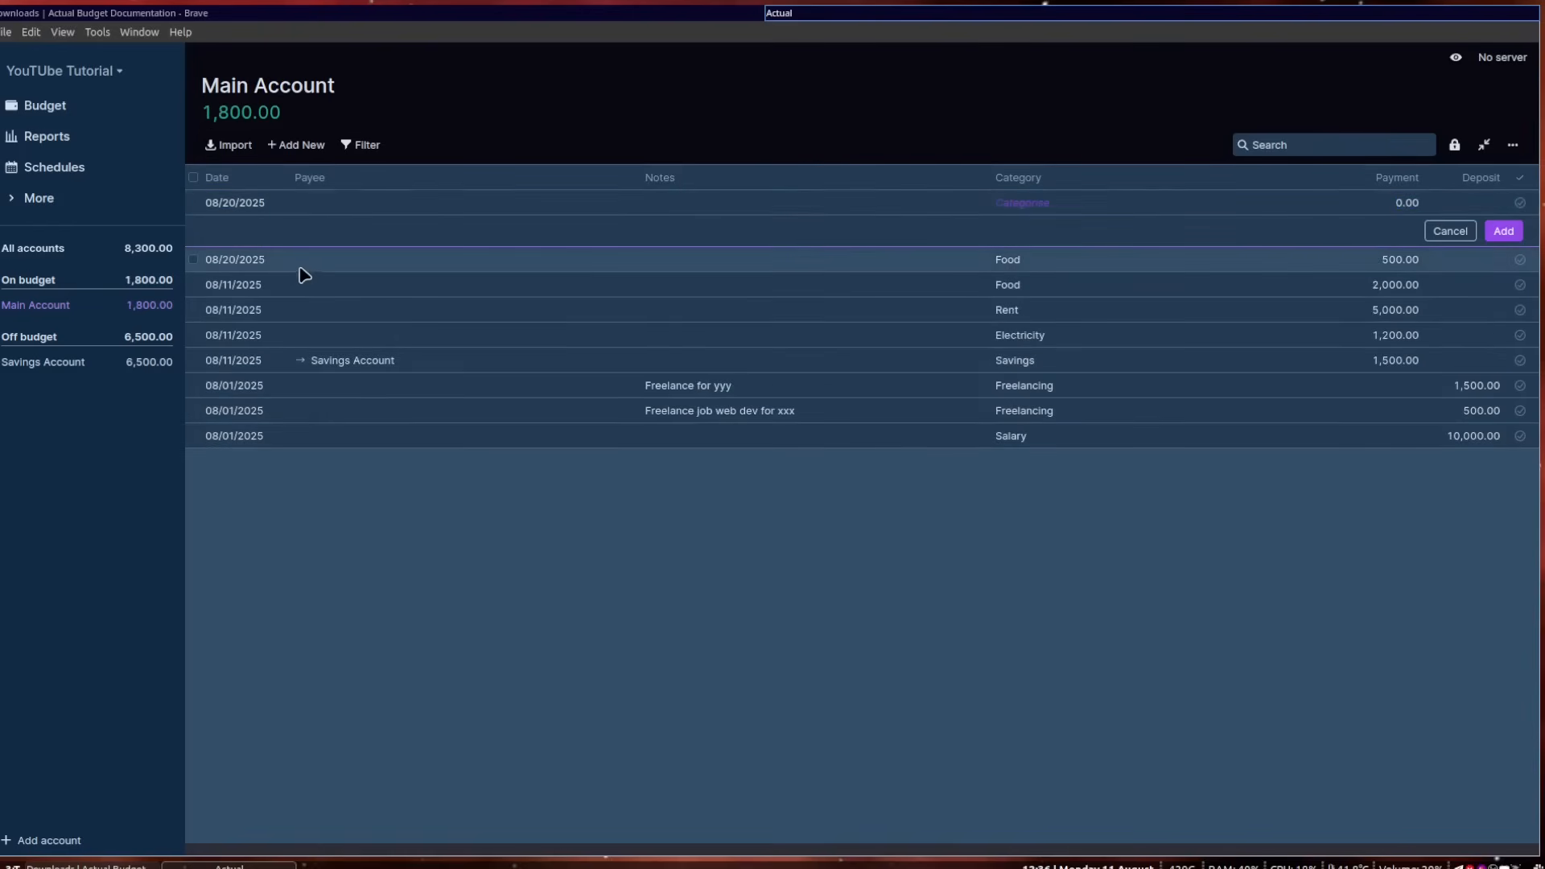
In the budget, copy last month's budget into September.
left_click(32, 106)
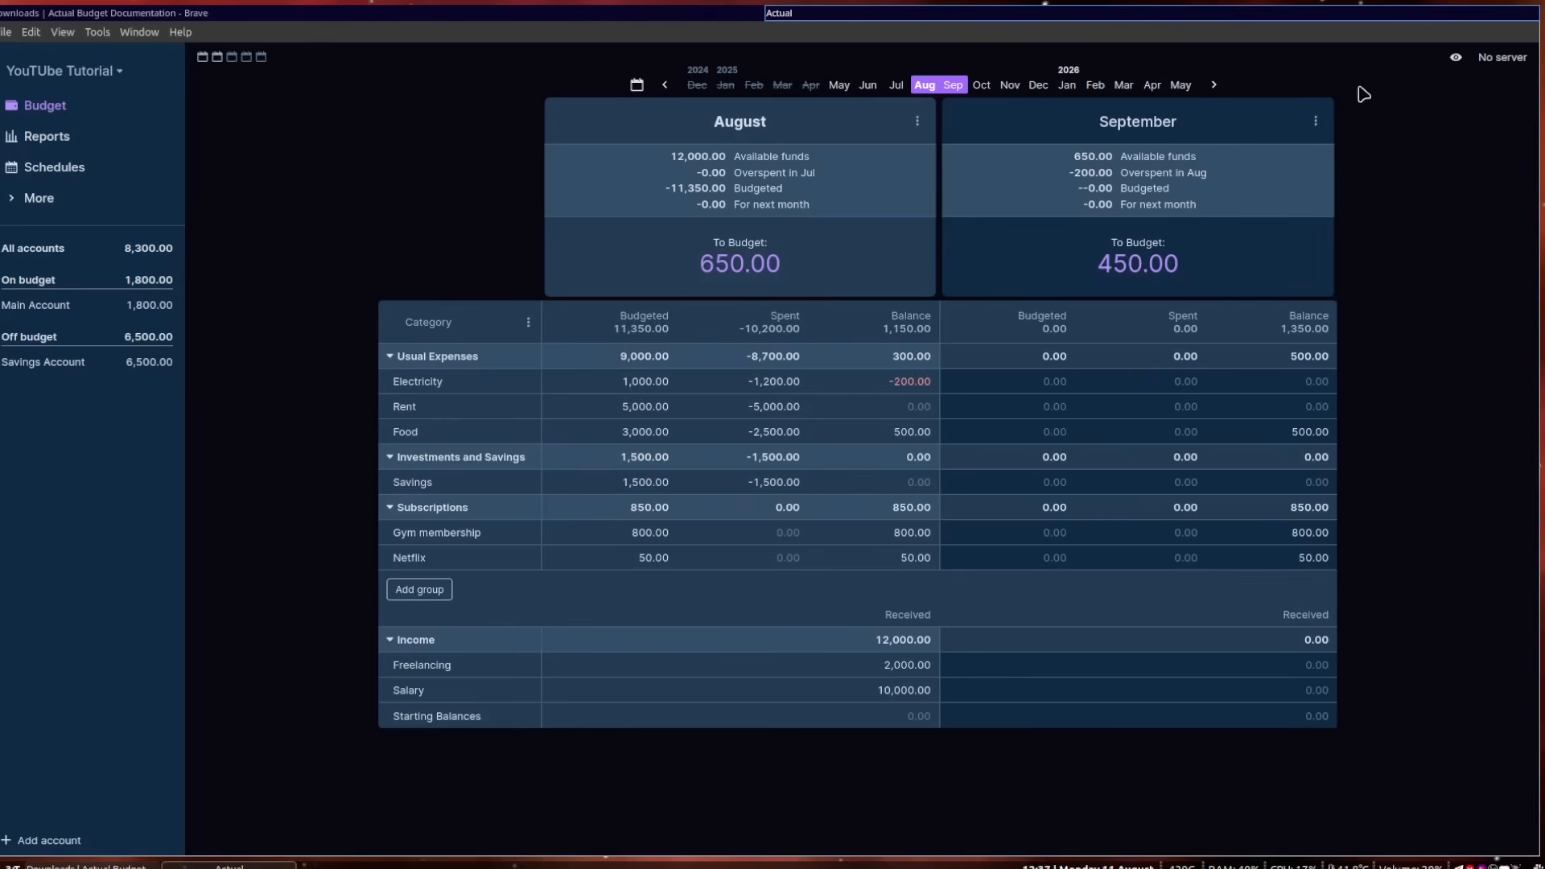
left_click(1316, 123)
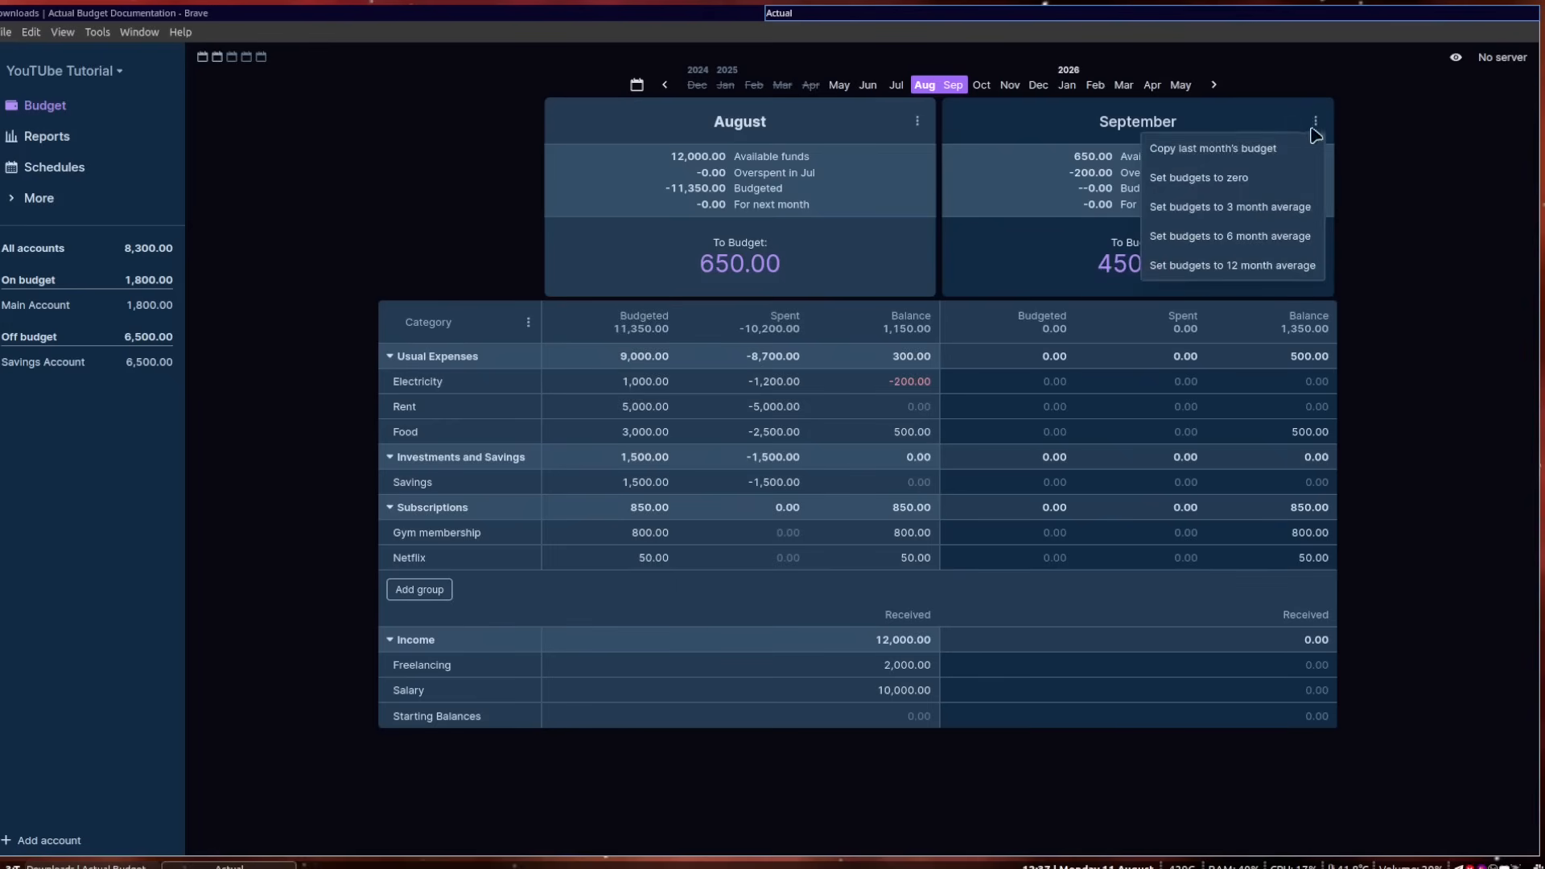
left_click(1202, 150)
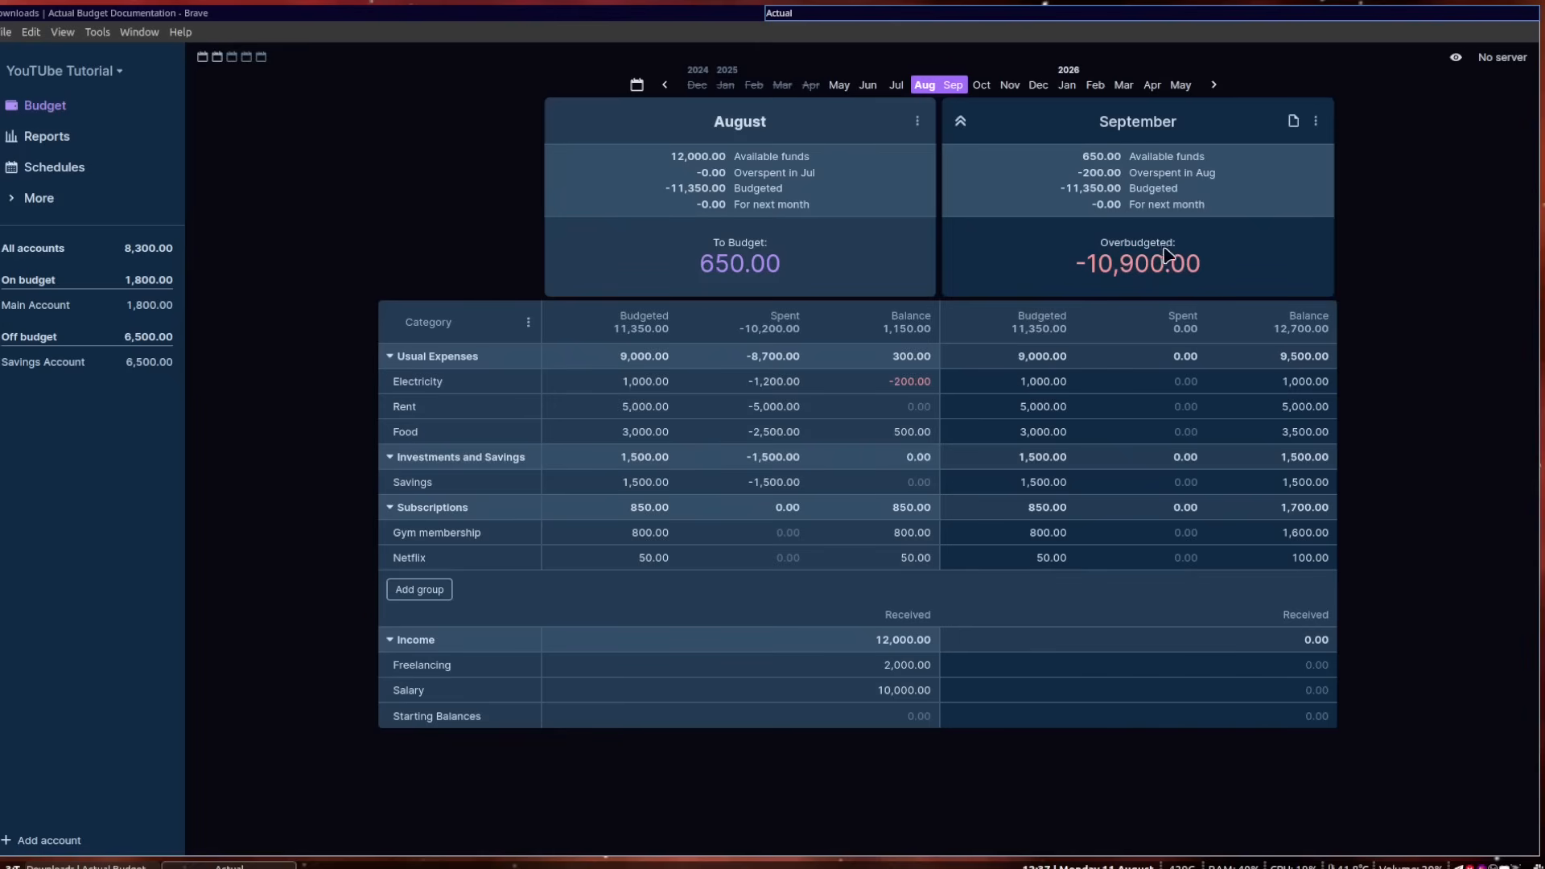
View the budget across three months starting from July, and return to the two-month view of August and September.
left_click(232, 57)
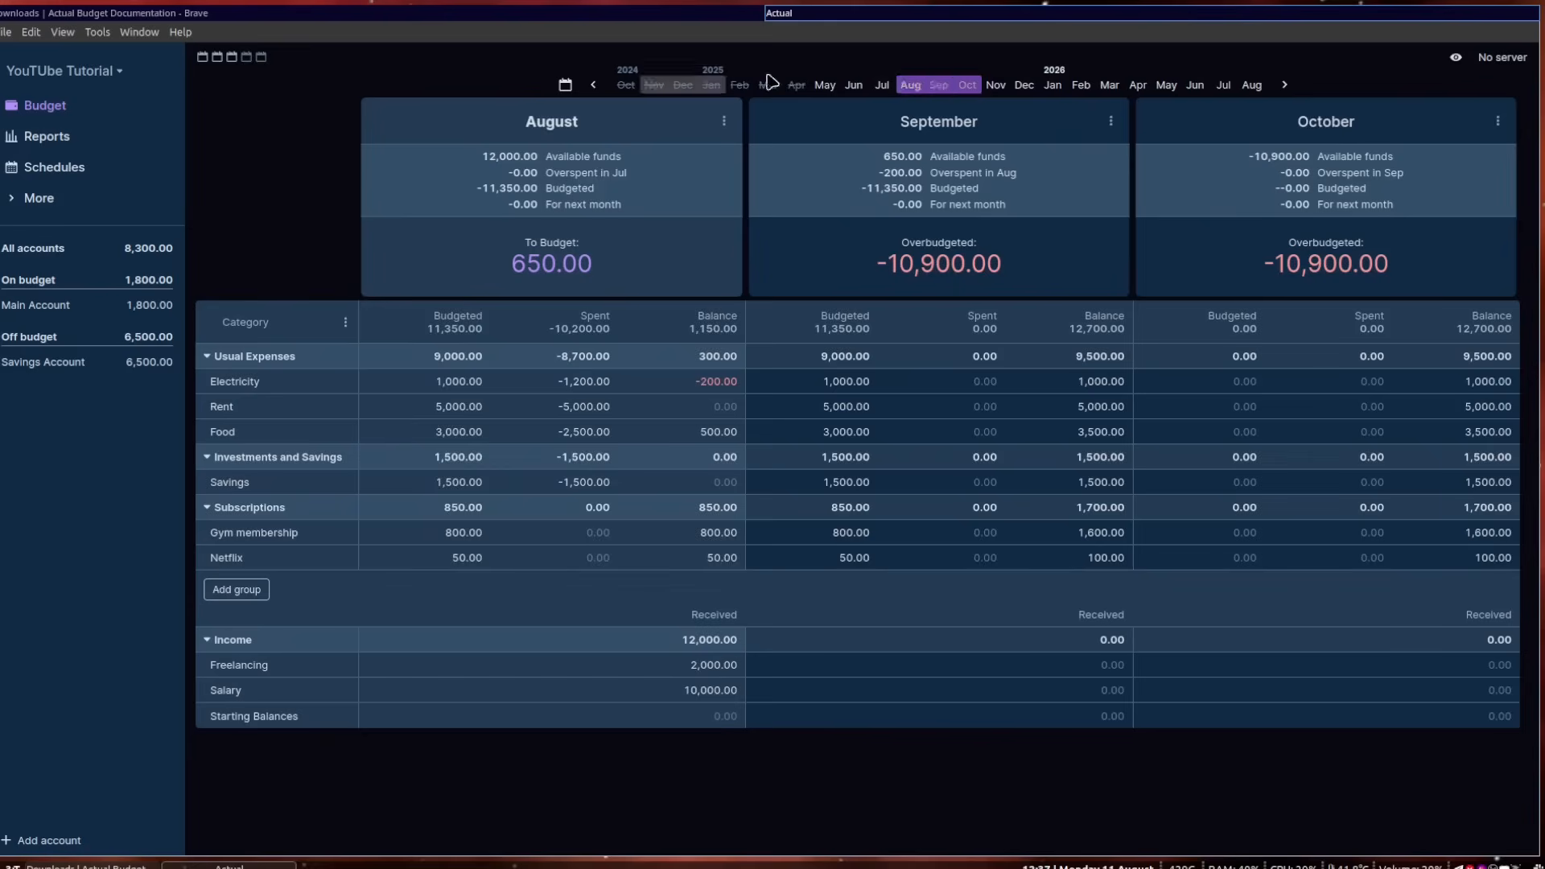
left_click(880, 88)
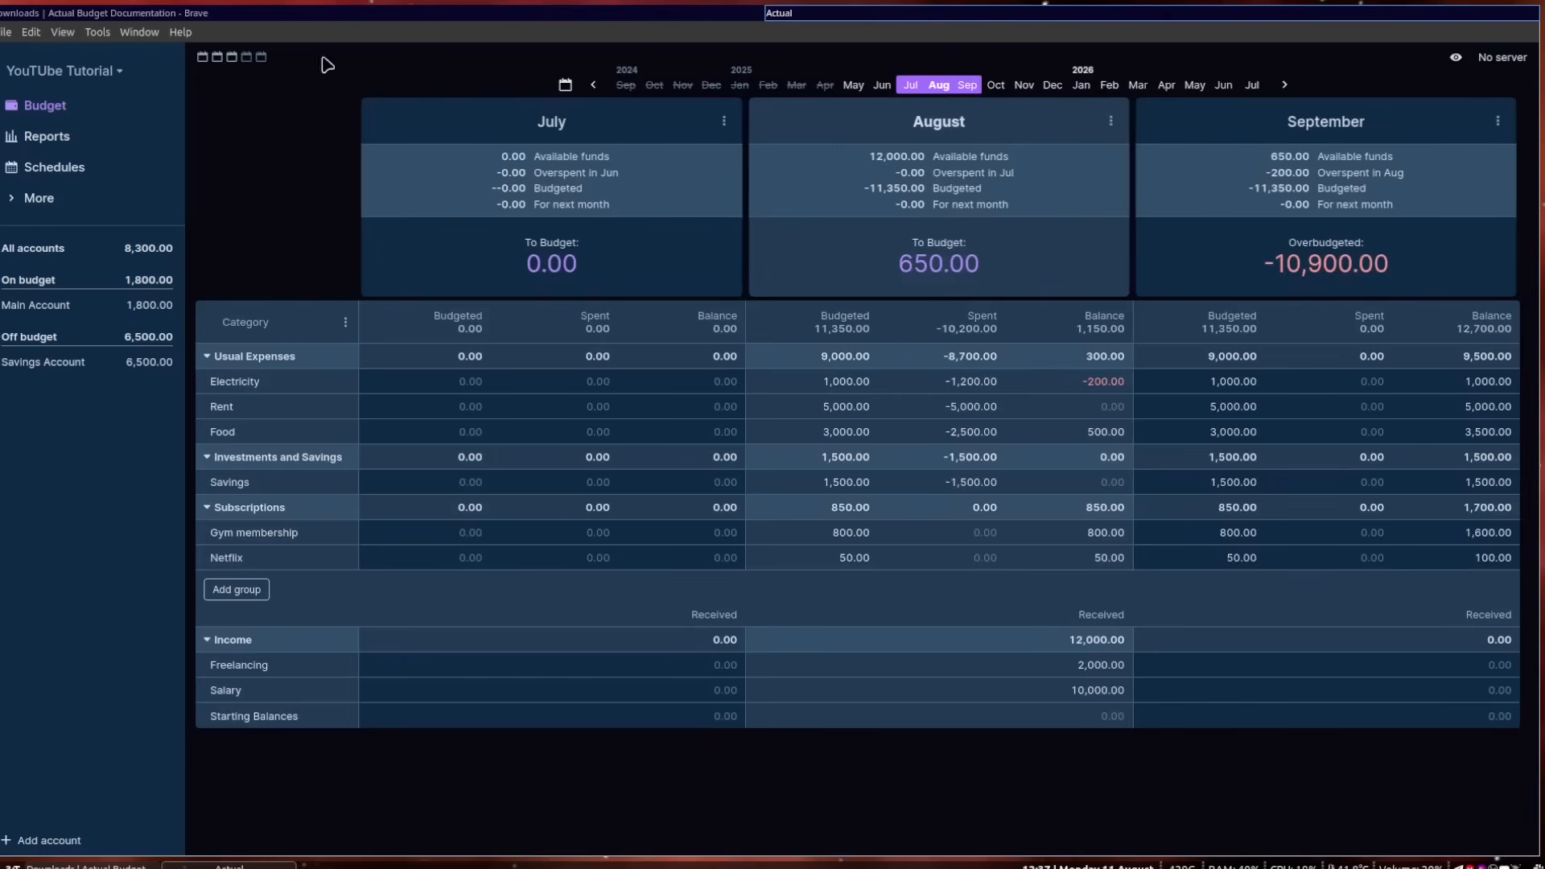
left_click(218, 57)
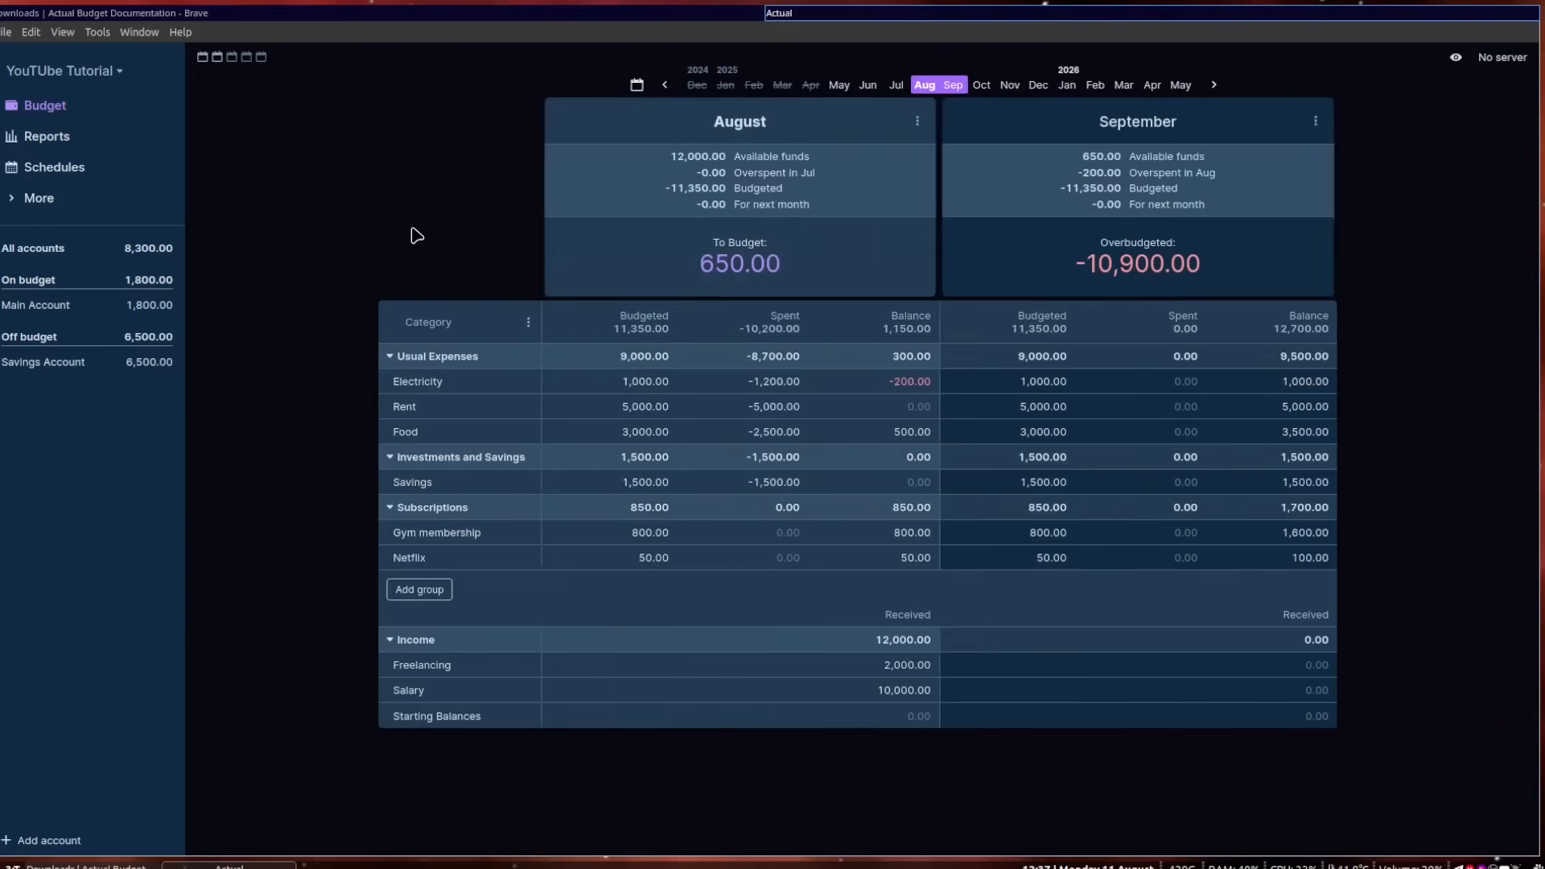
Add a Savings Account payment of 200 dated 08/11/2025 with the note "Went drinking", leaving it off budget.
left_click(36, 364)
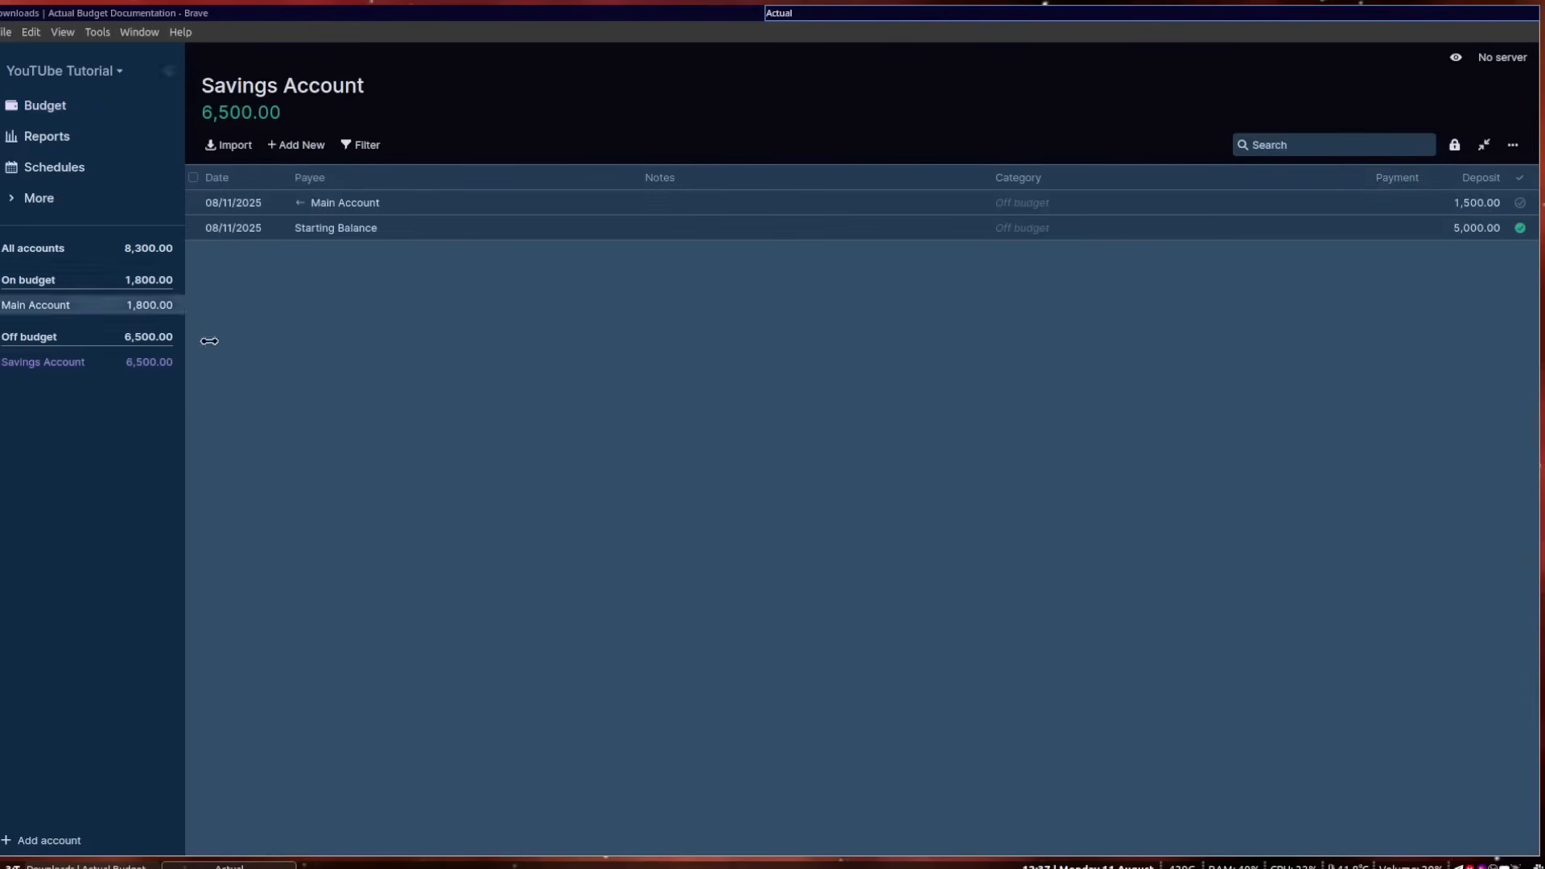
left_click(297, 145)
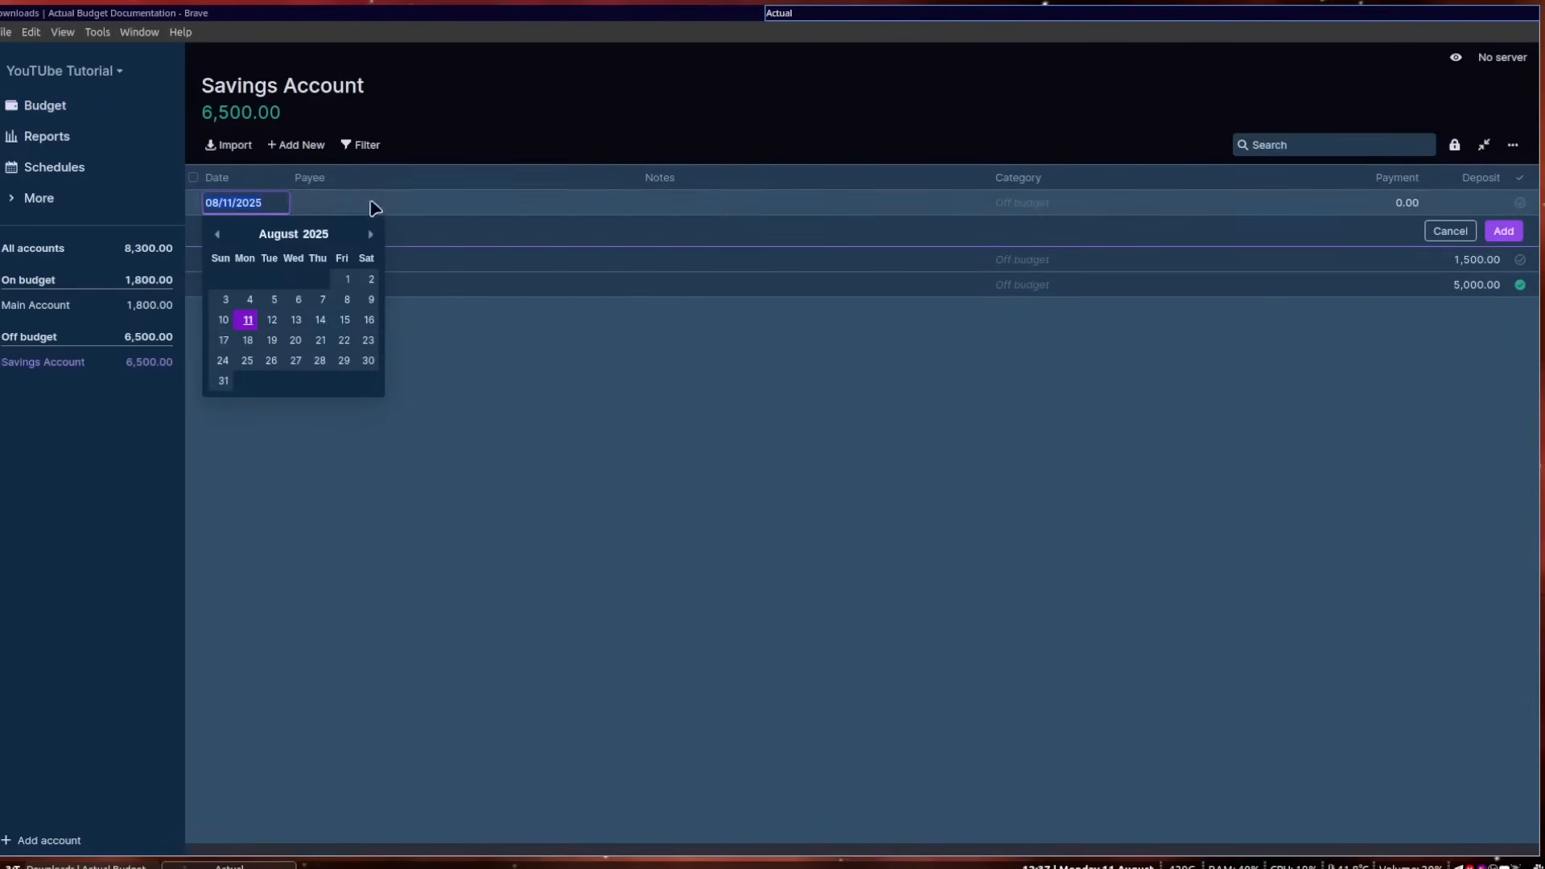
left_click(372, 207)
left_click(721, 203)
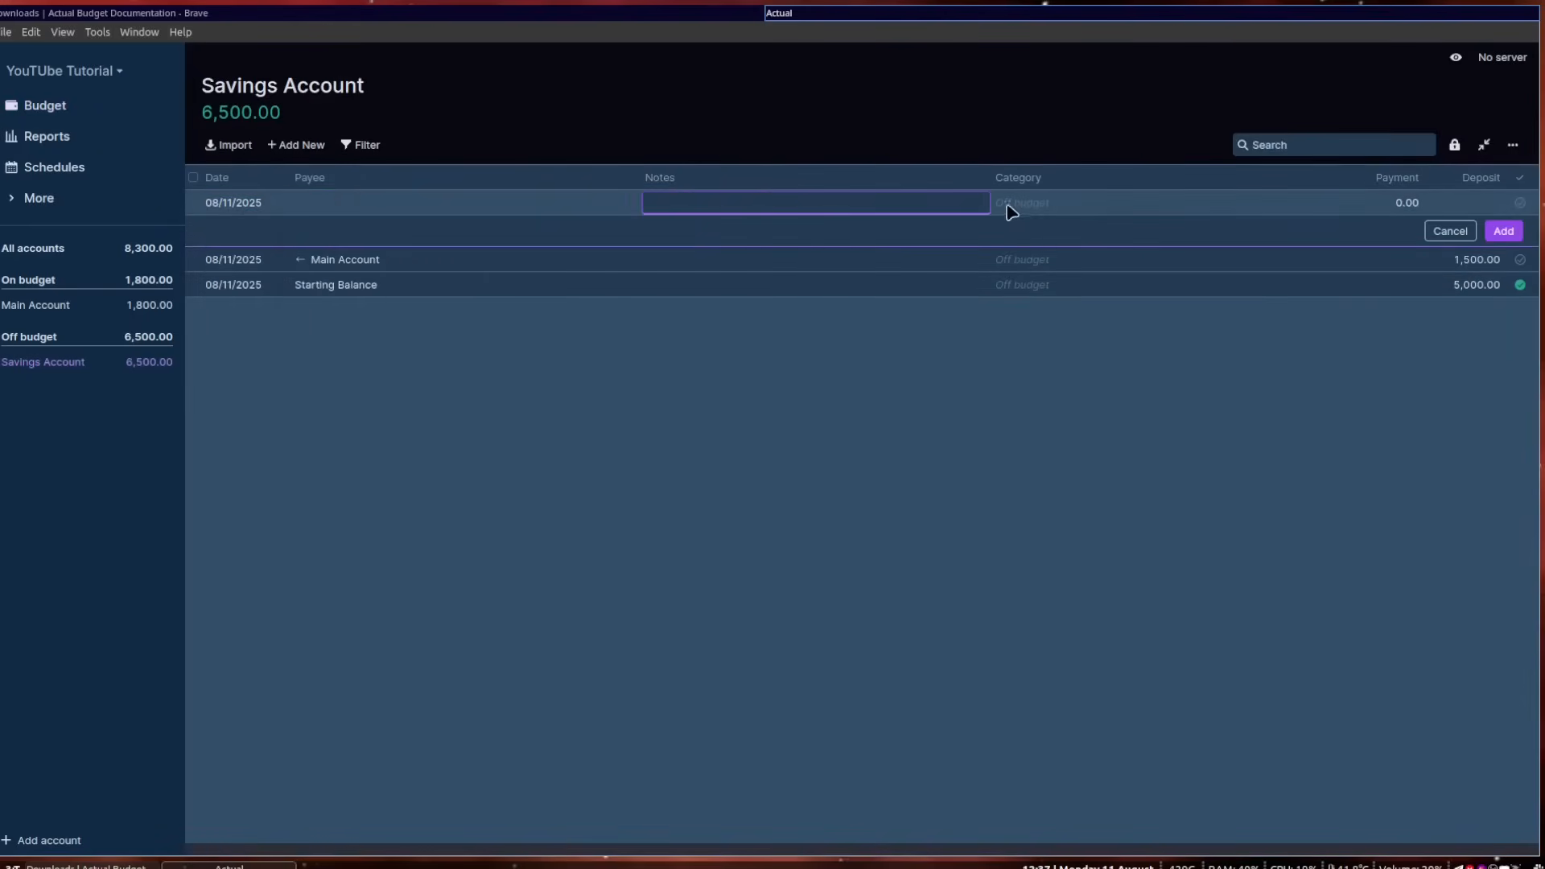
type("Went drinking")
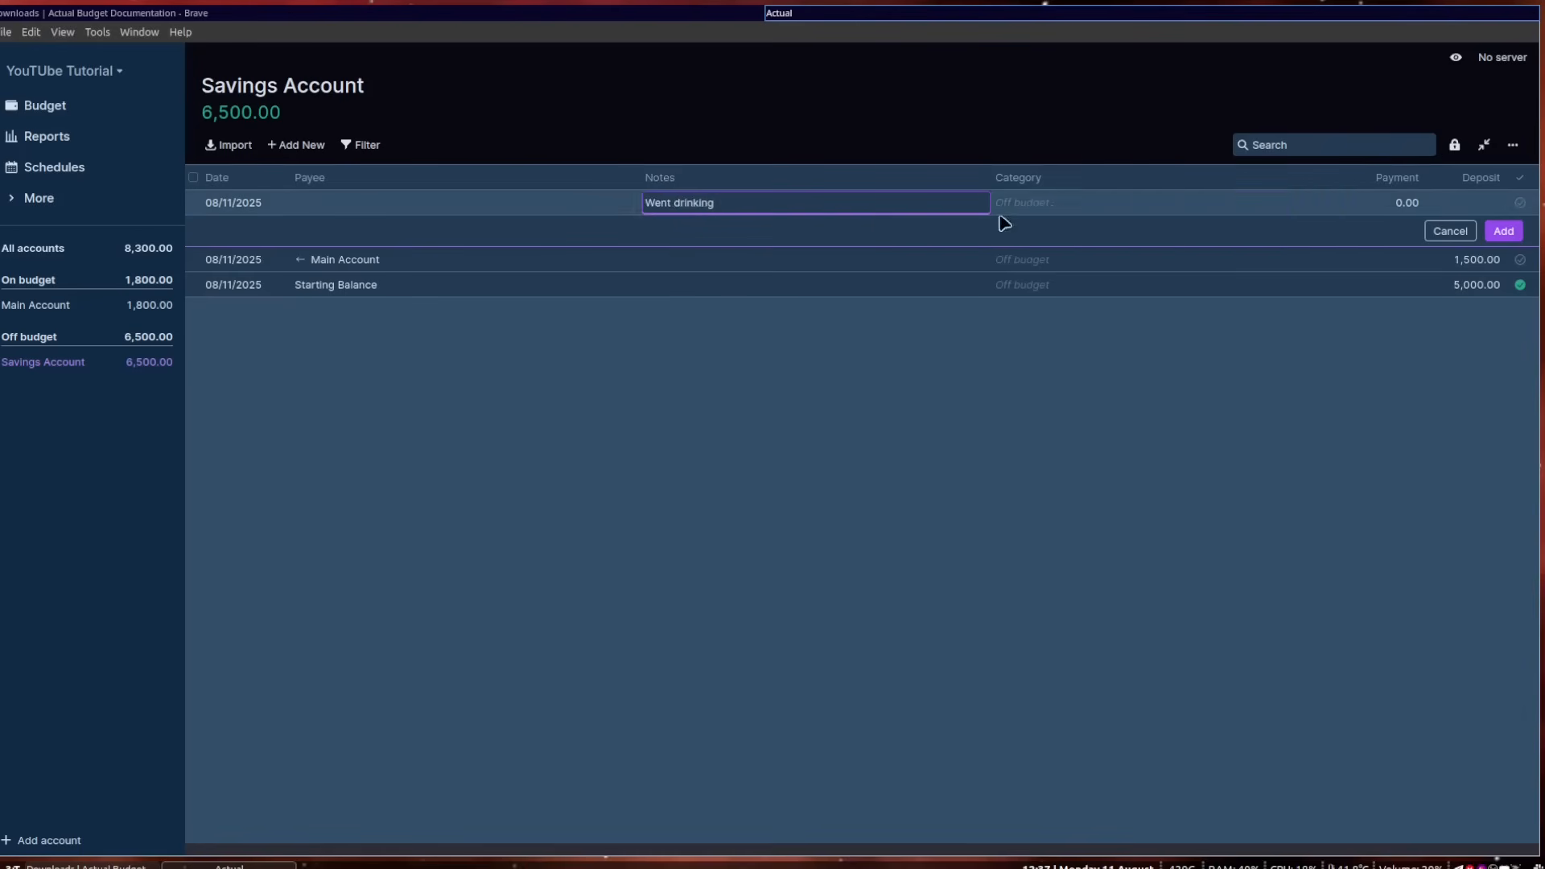
left_click(1080, 205)
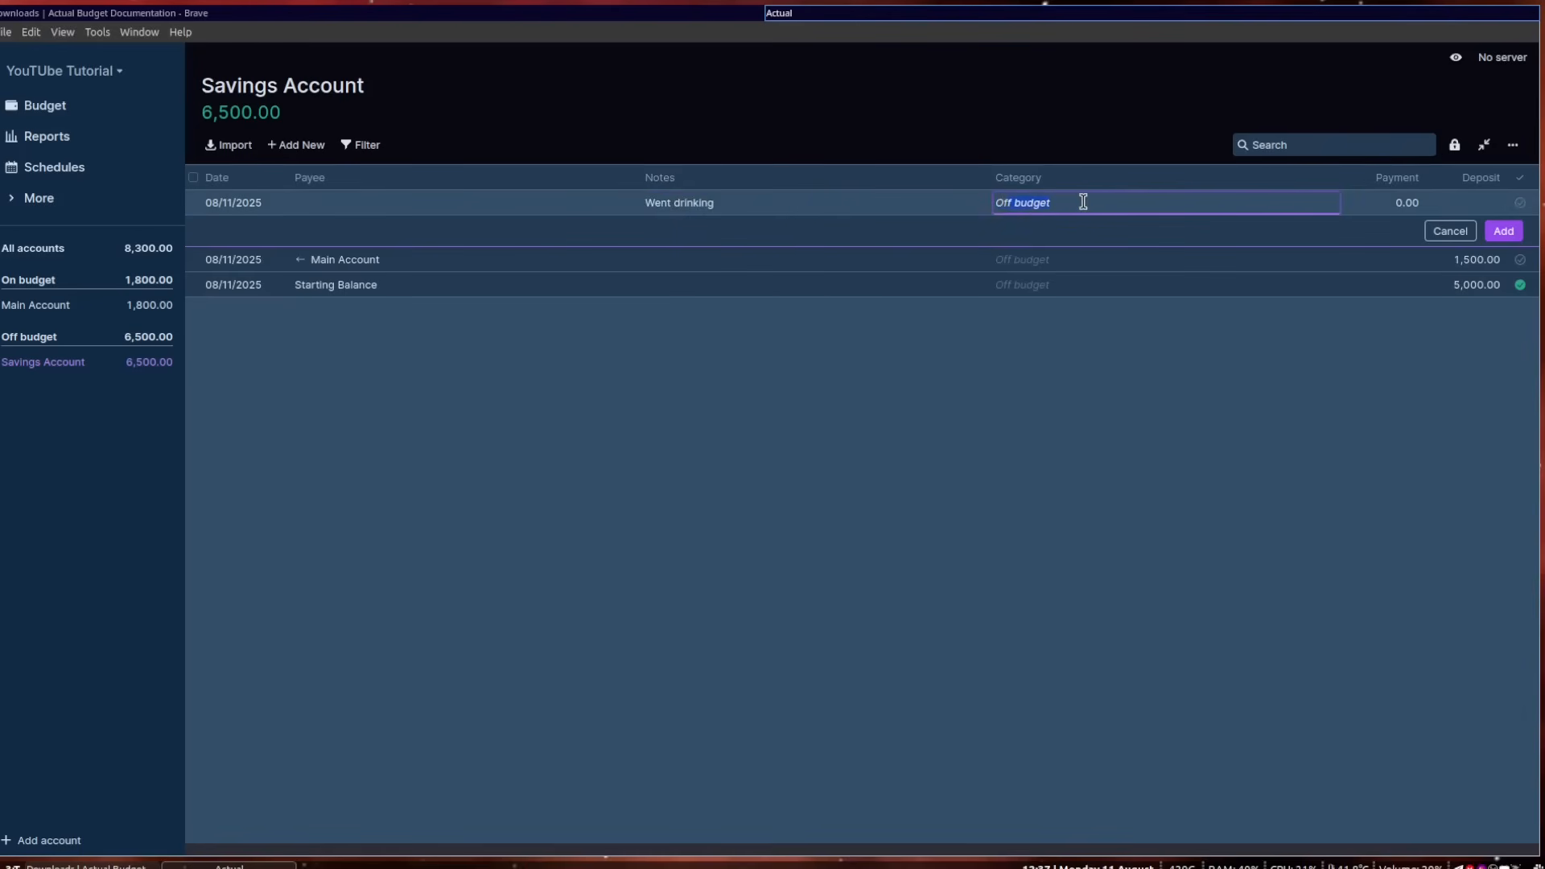
left_click(1402, 204)
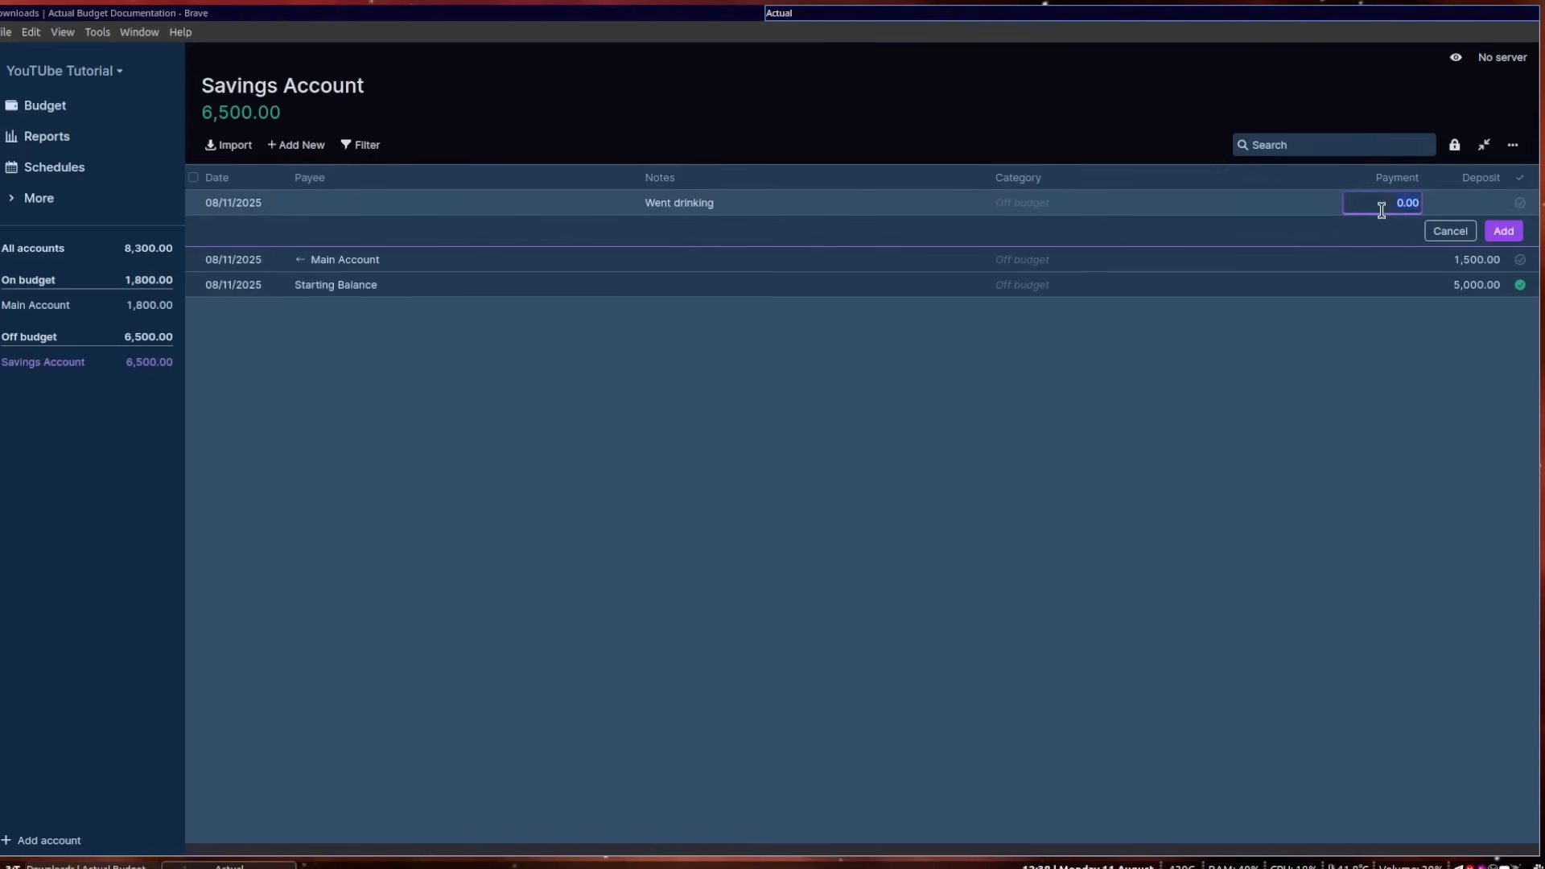
key("Return")
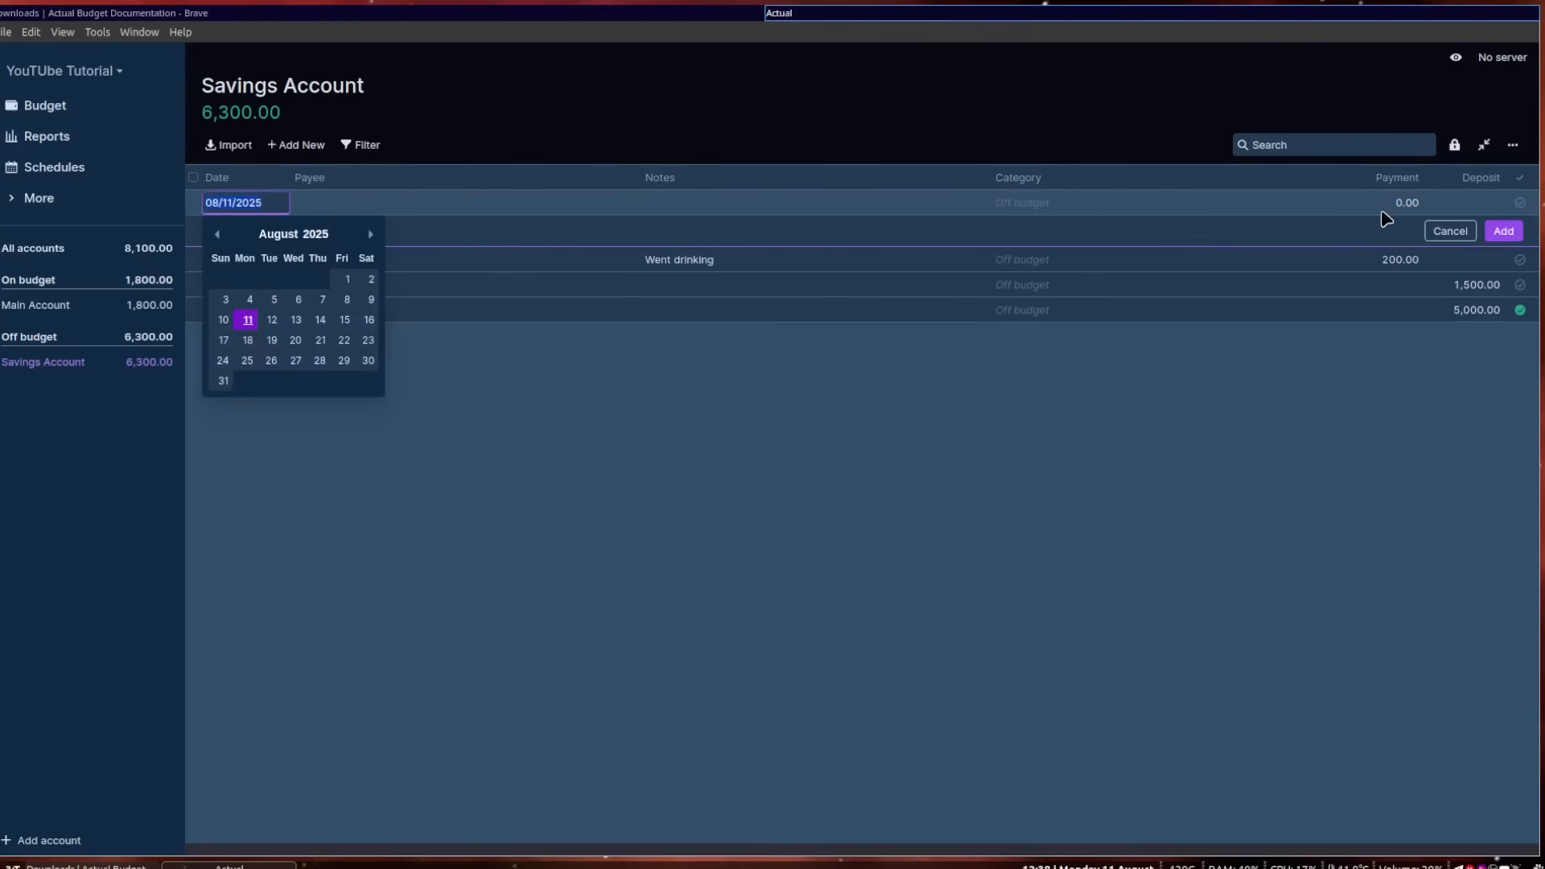
left_click(995, 450)
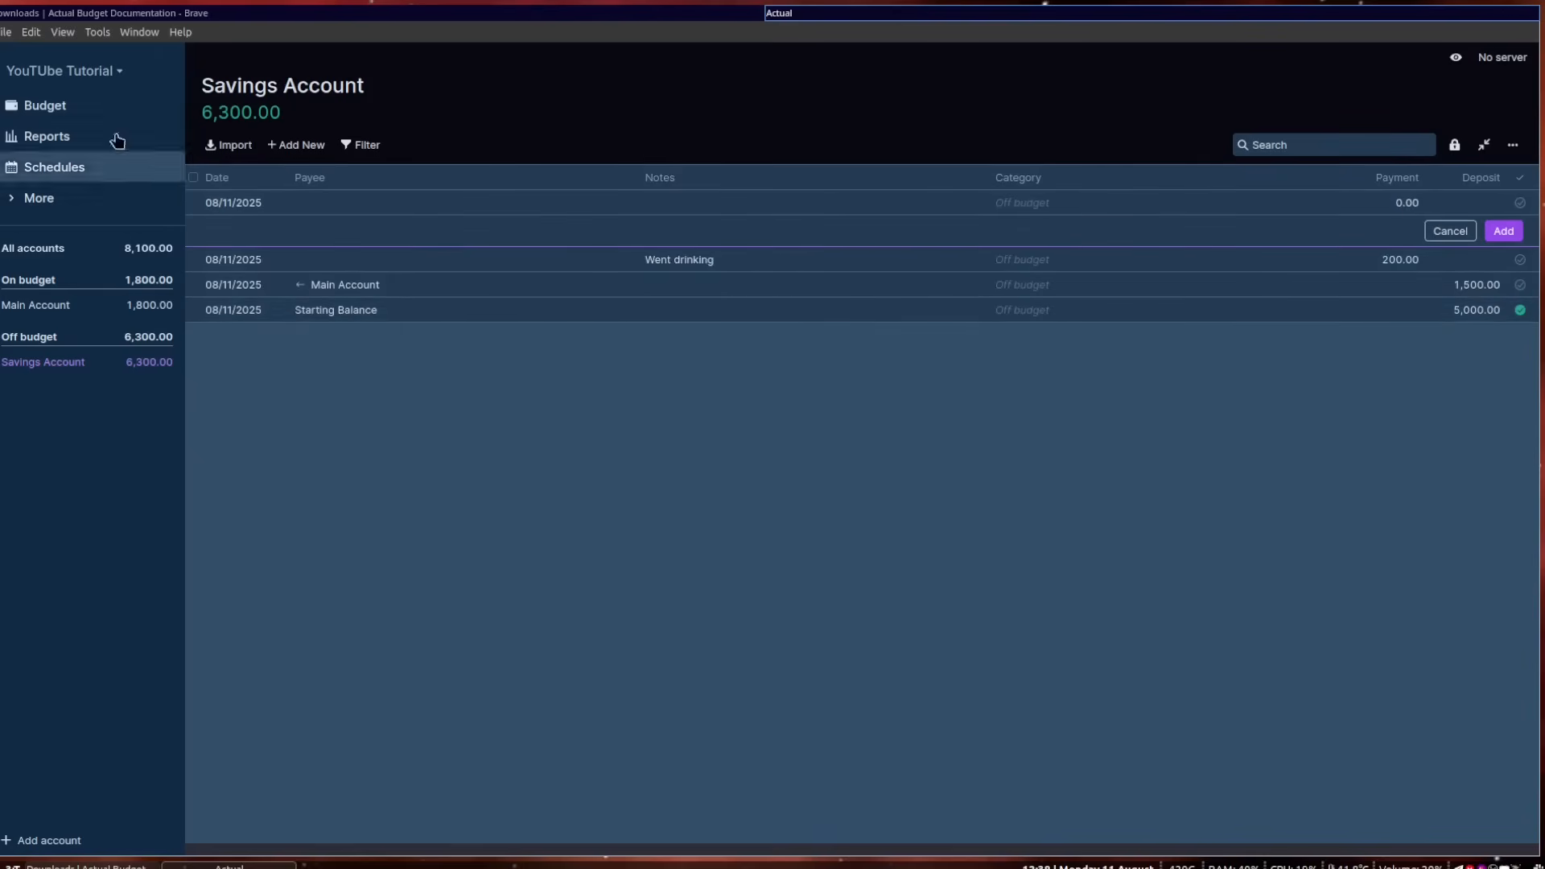
Review the August and September budget, and view the reports dashboard.
left_click(64, 101)
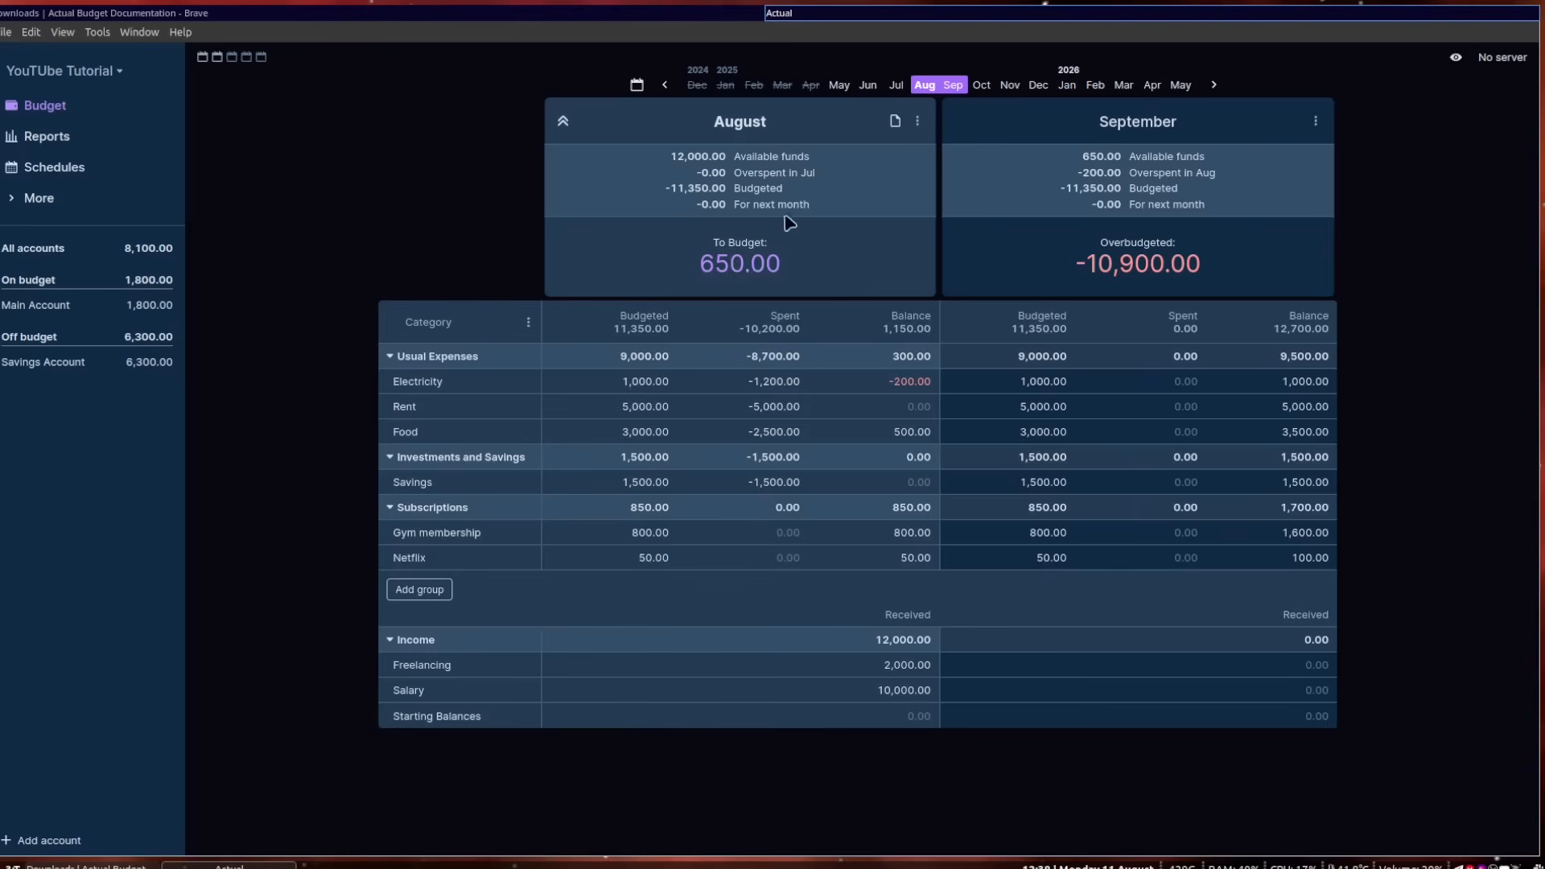
left_click(90, 140)
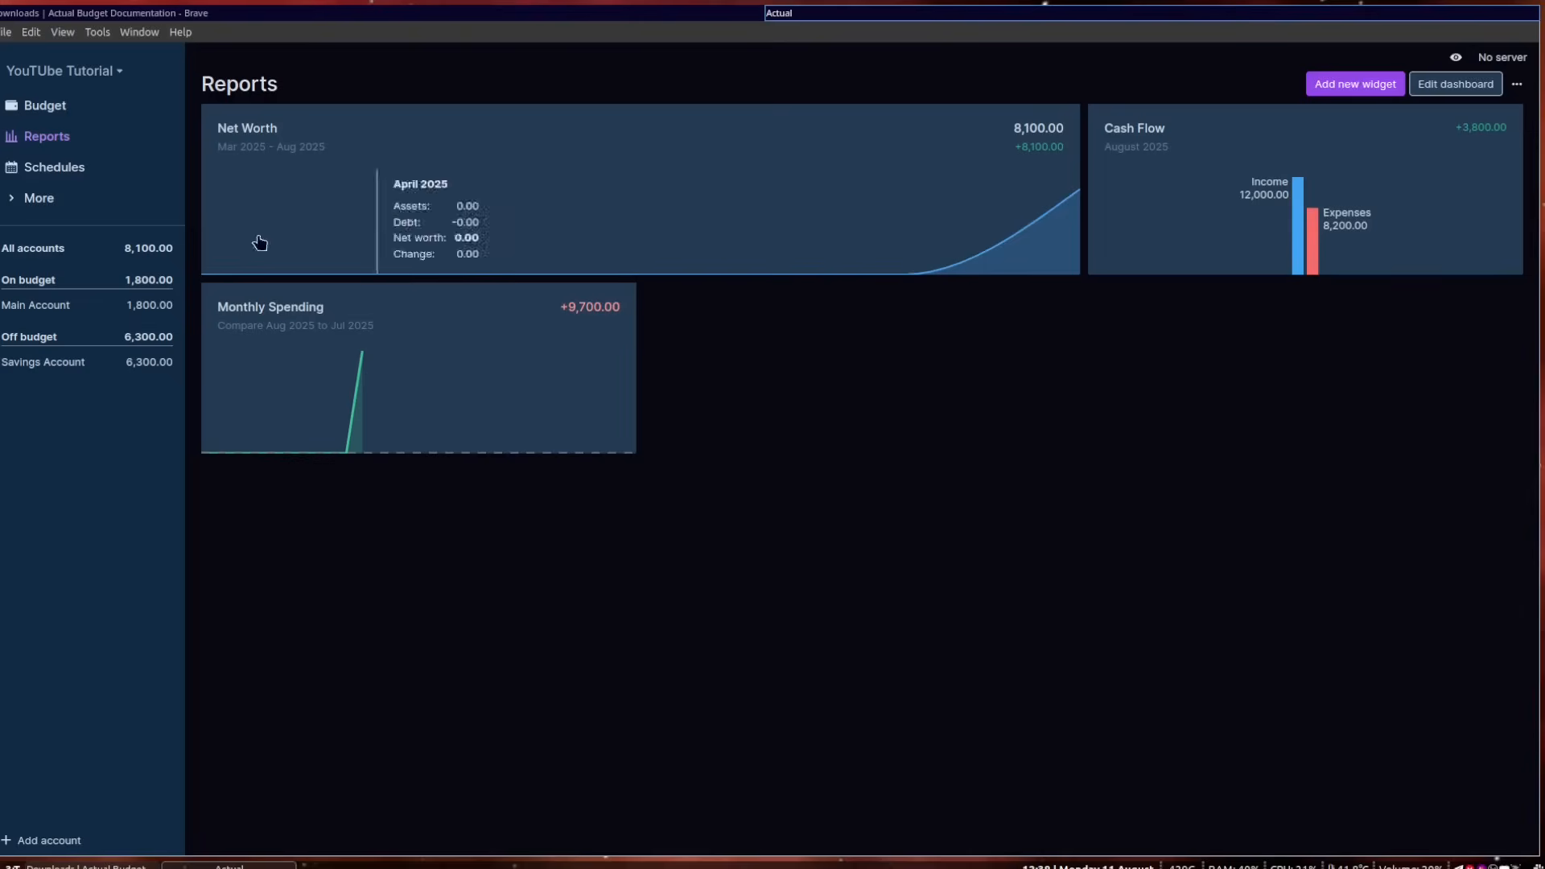
Start a new schedule named "Salaray Paid" with Main Account as both payee and account and an approximate amount of -10,000.
left_click(90, 171)
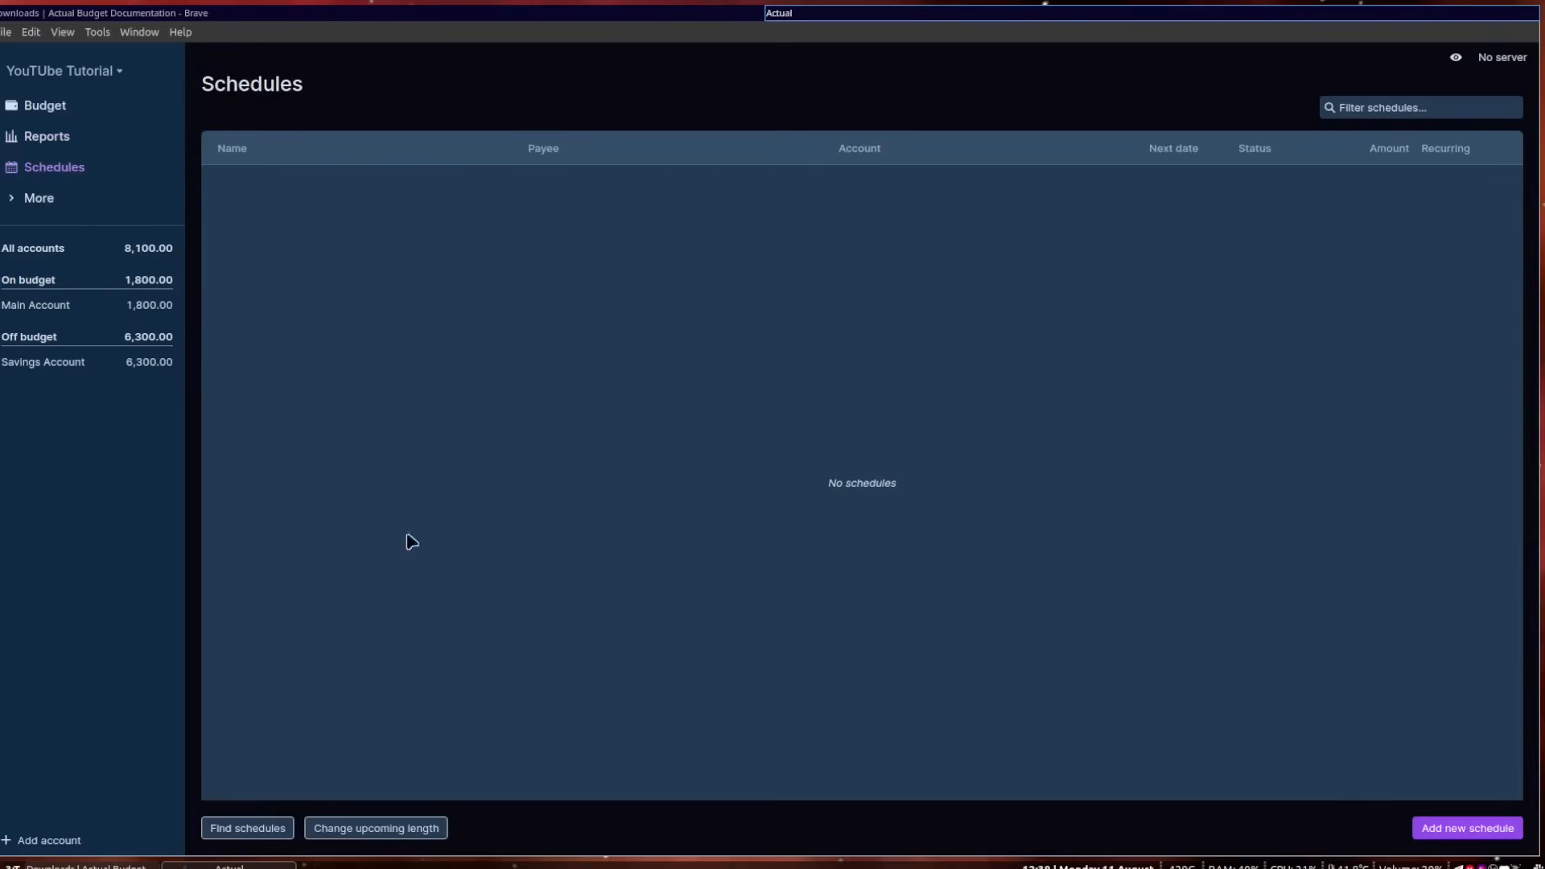
left_click(1468, 828)
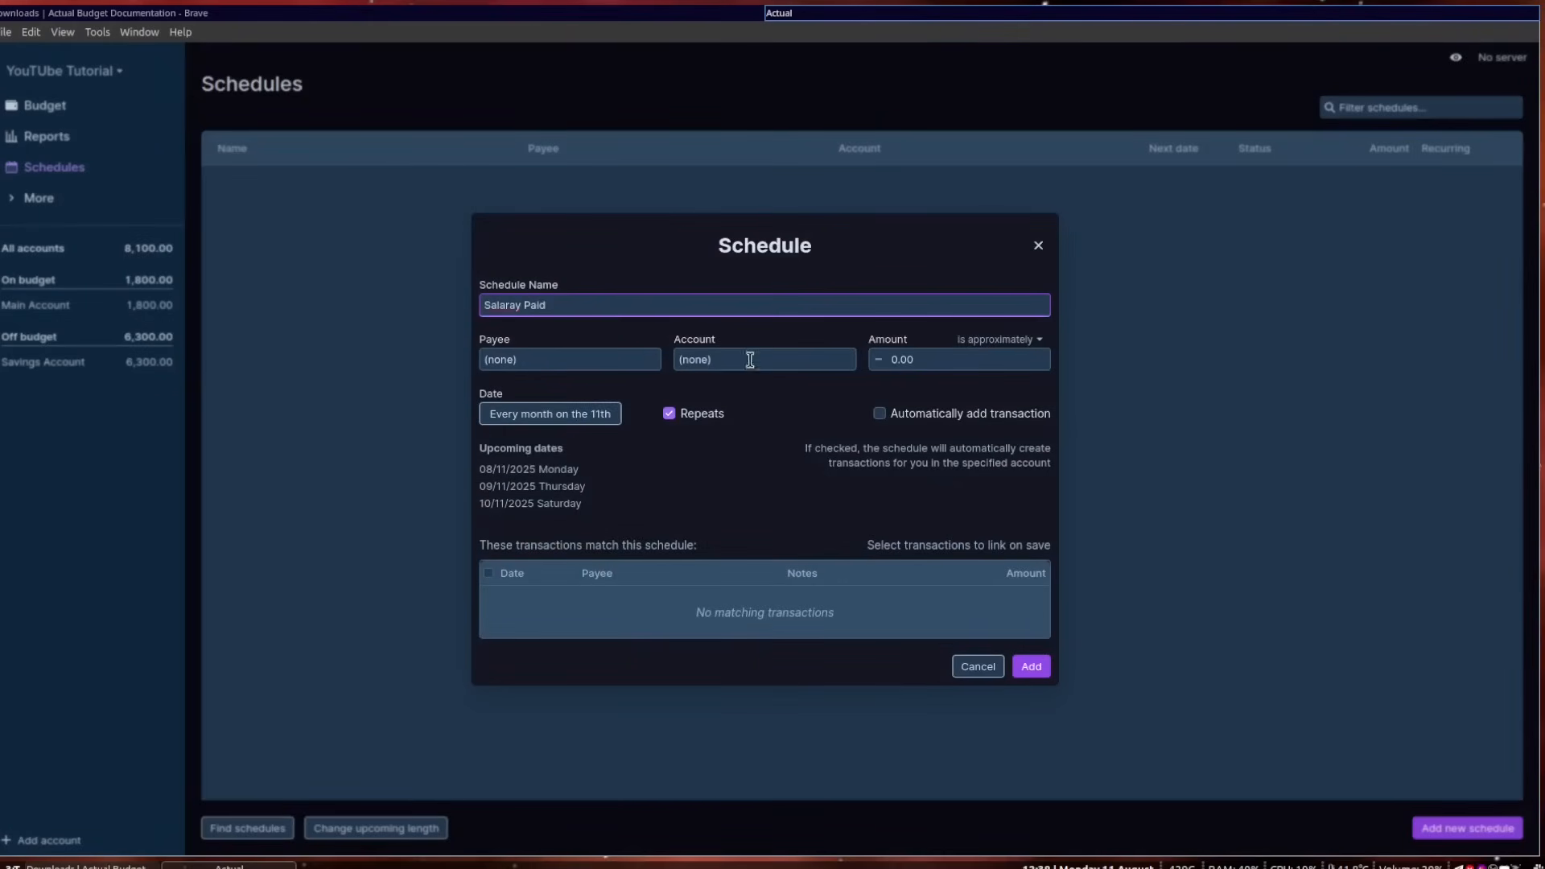
left_click(626, 359)
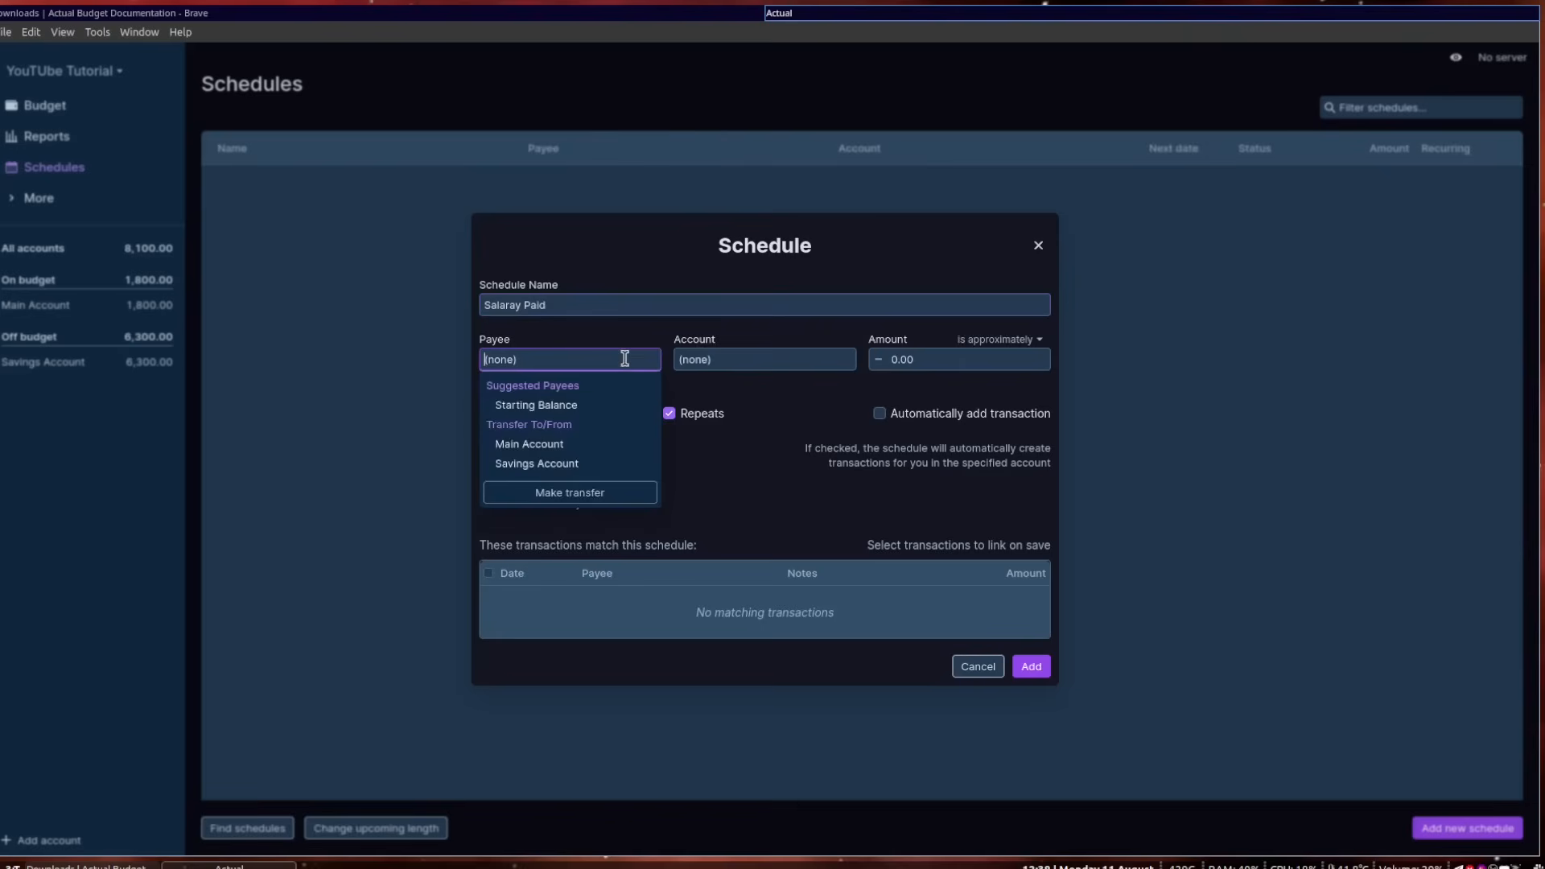
left_click(553, 445)
left_click(742, 363)
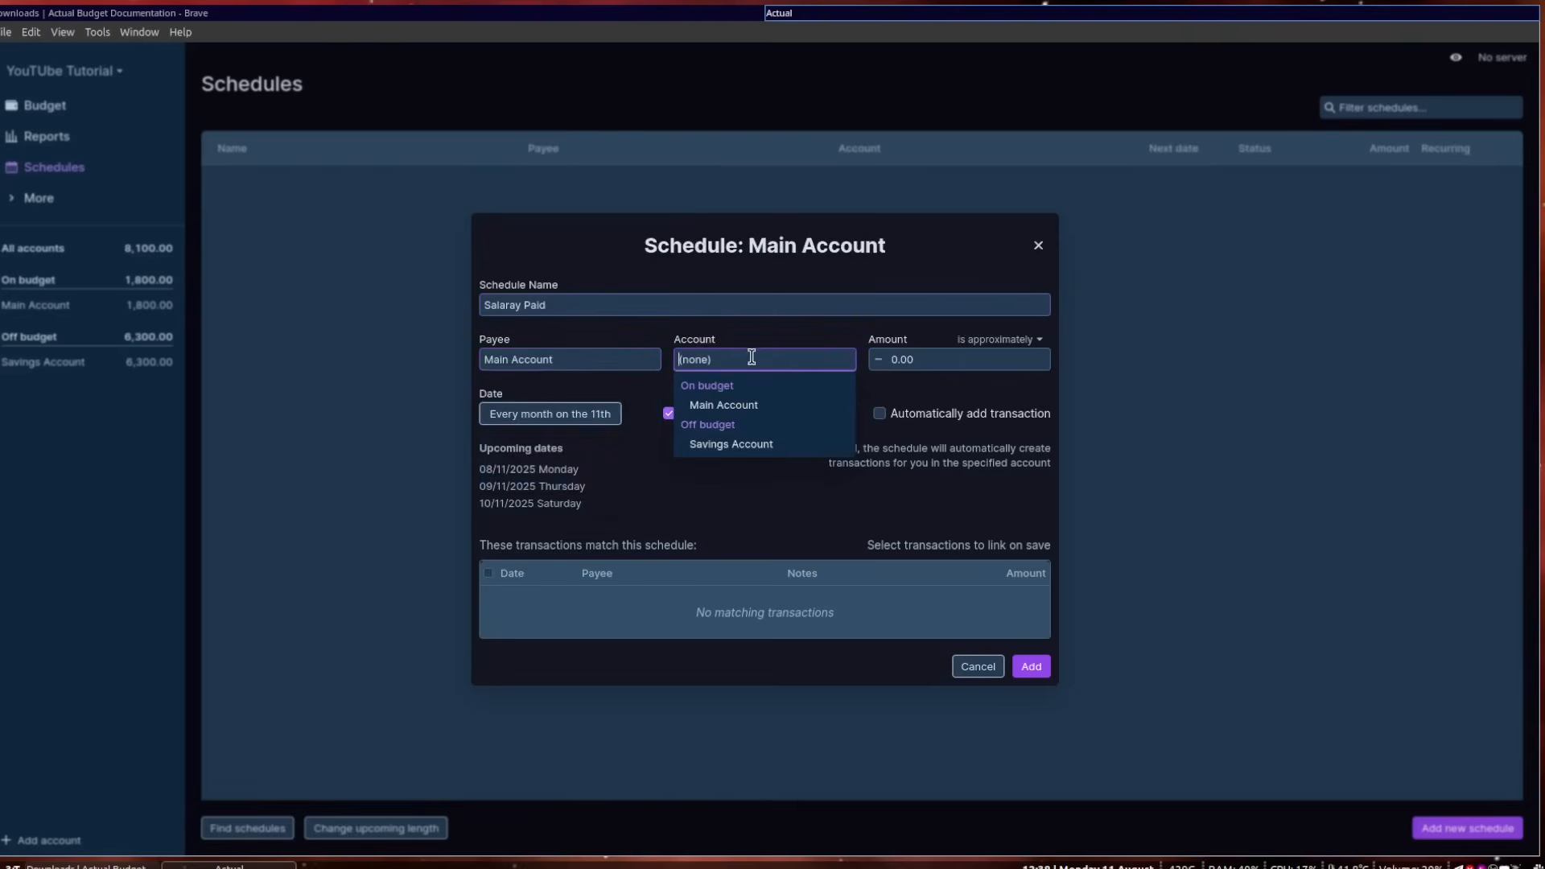
left_click(726, 403)
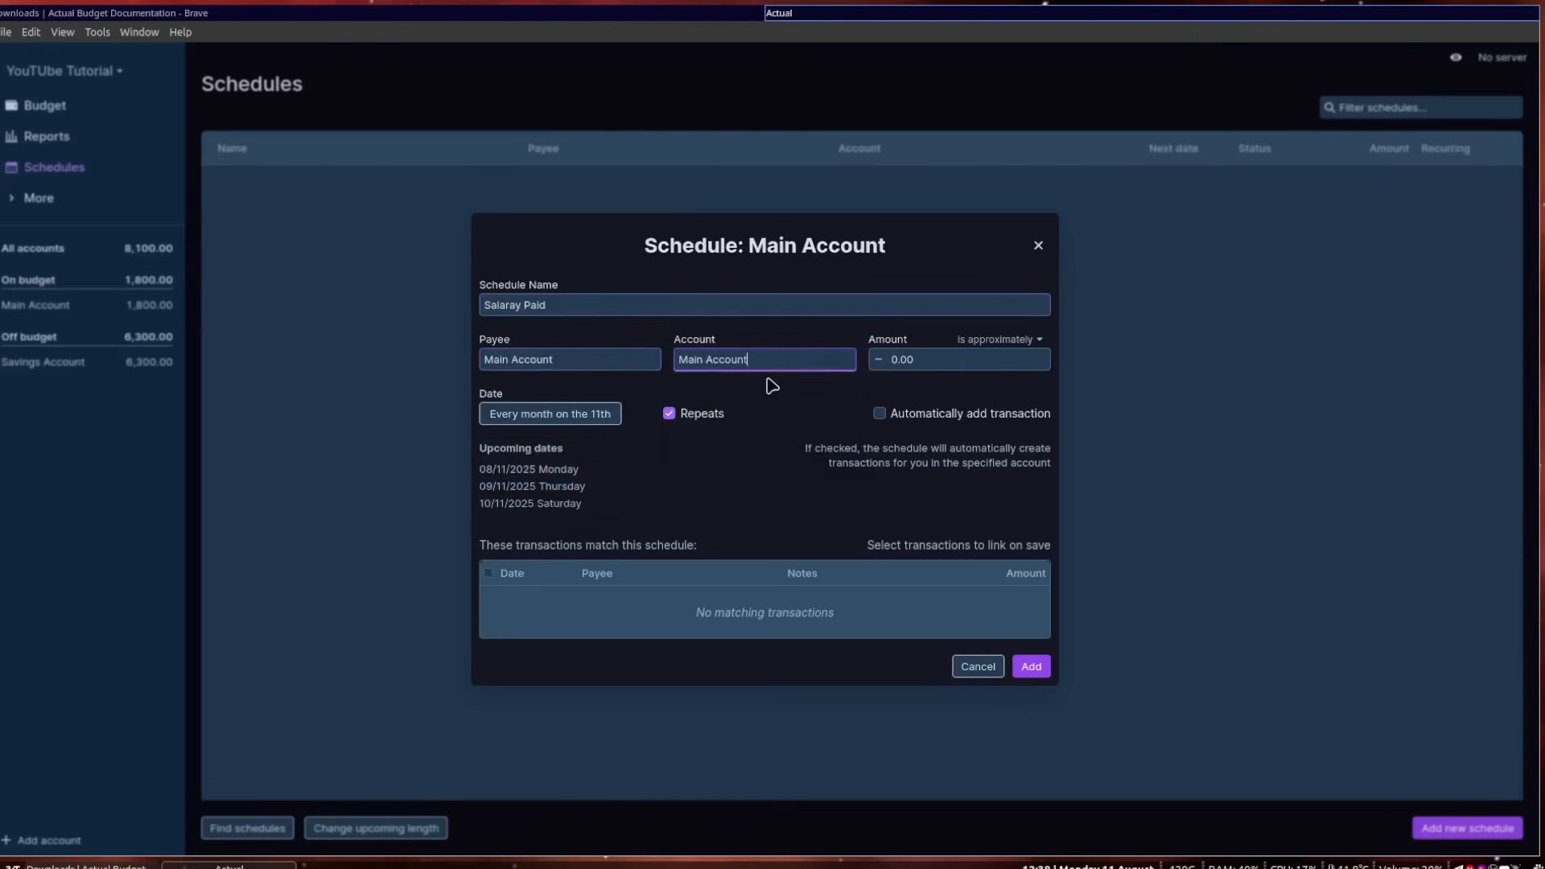
left_click(589, 359)
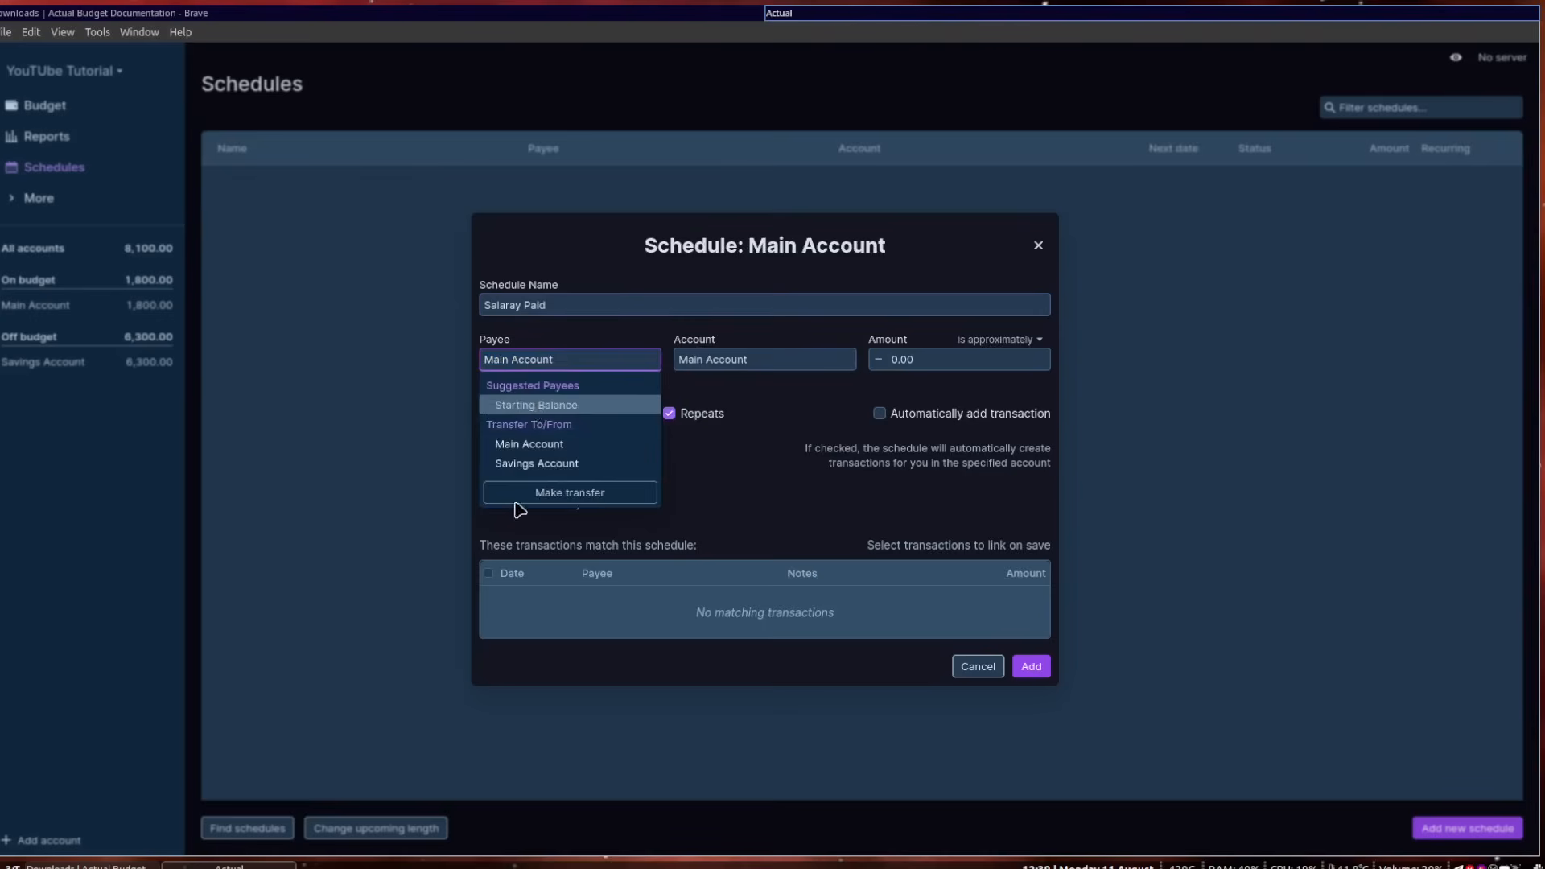
left_click(592, 326)
left_click(939, 358)
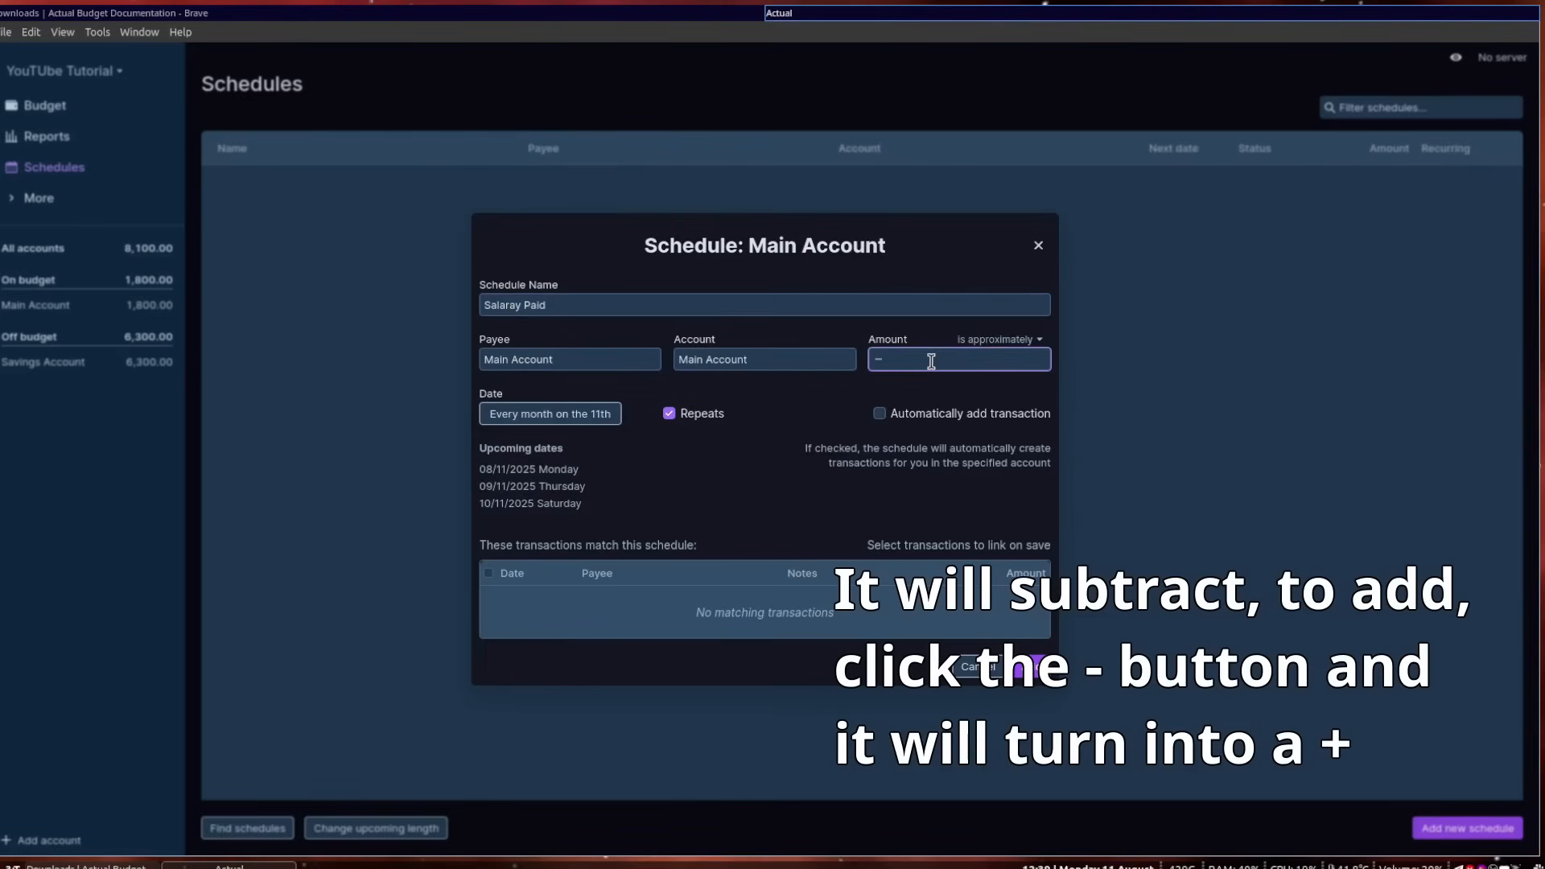
type("10000")
left_click(833, 346)
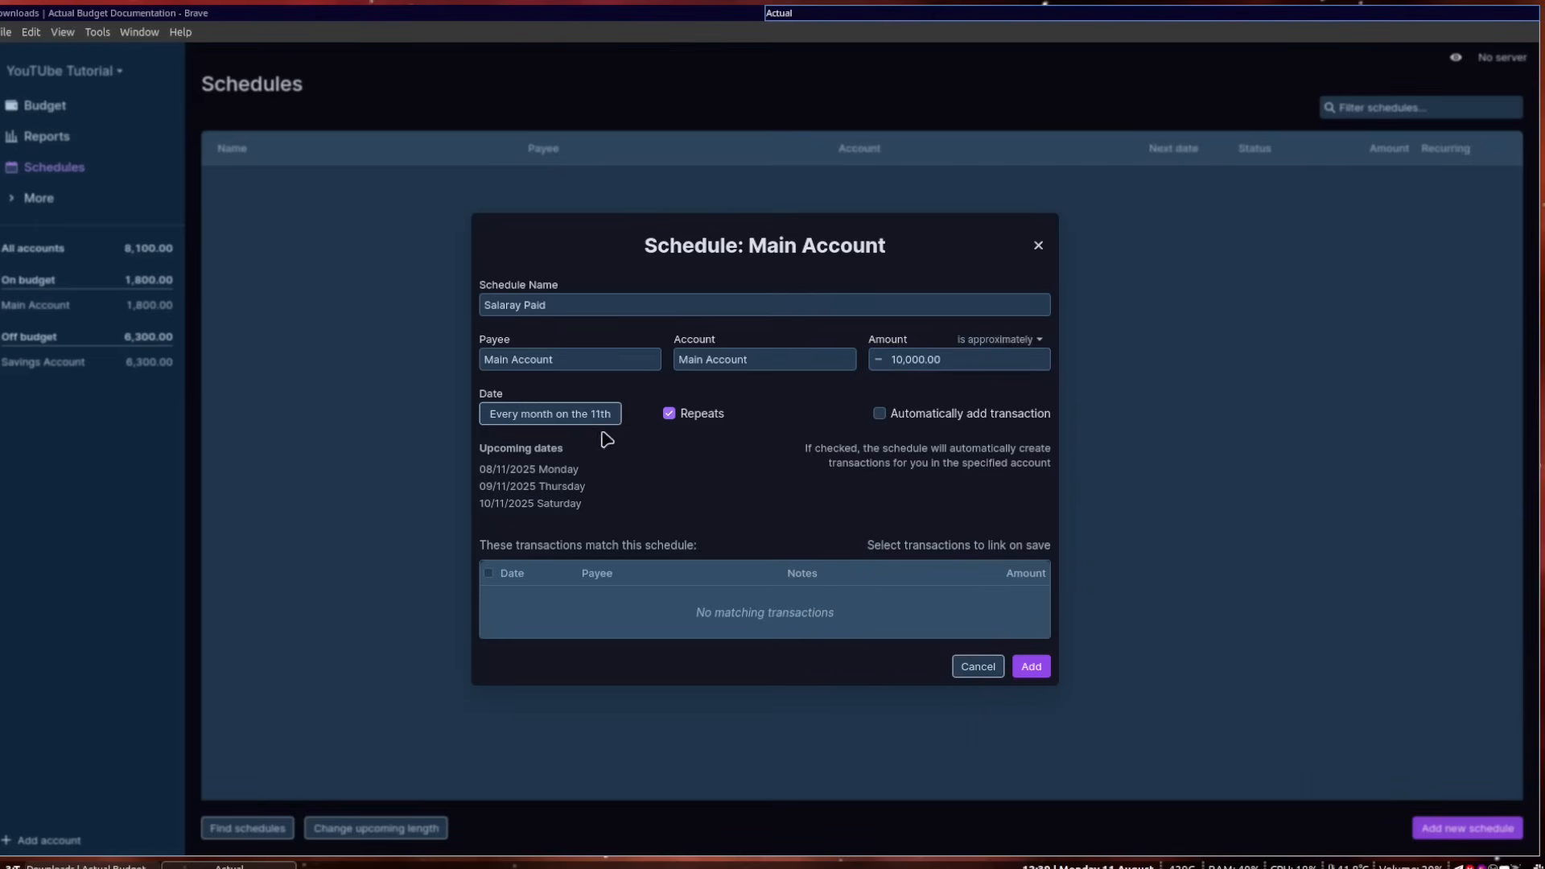
Start the schedule's monthly repeat on 08/01/2025, enable automatically adding the transaction, and add the schedule.
left_click(550, 414)
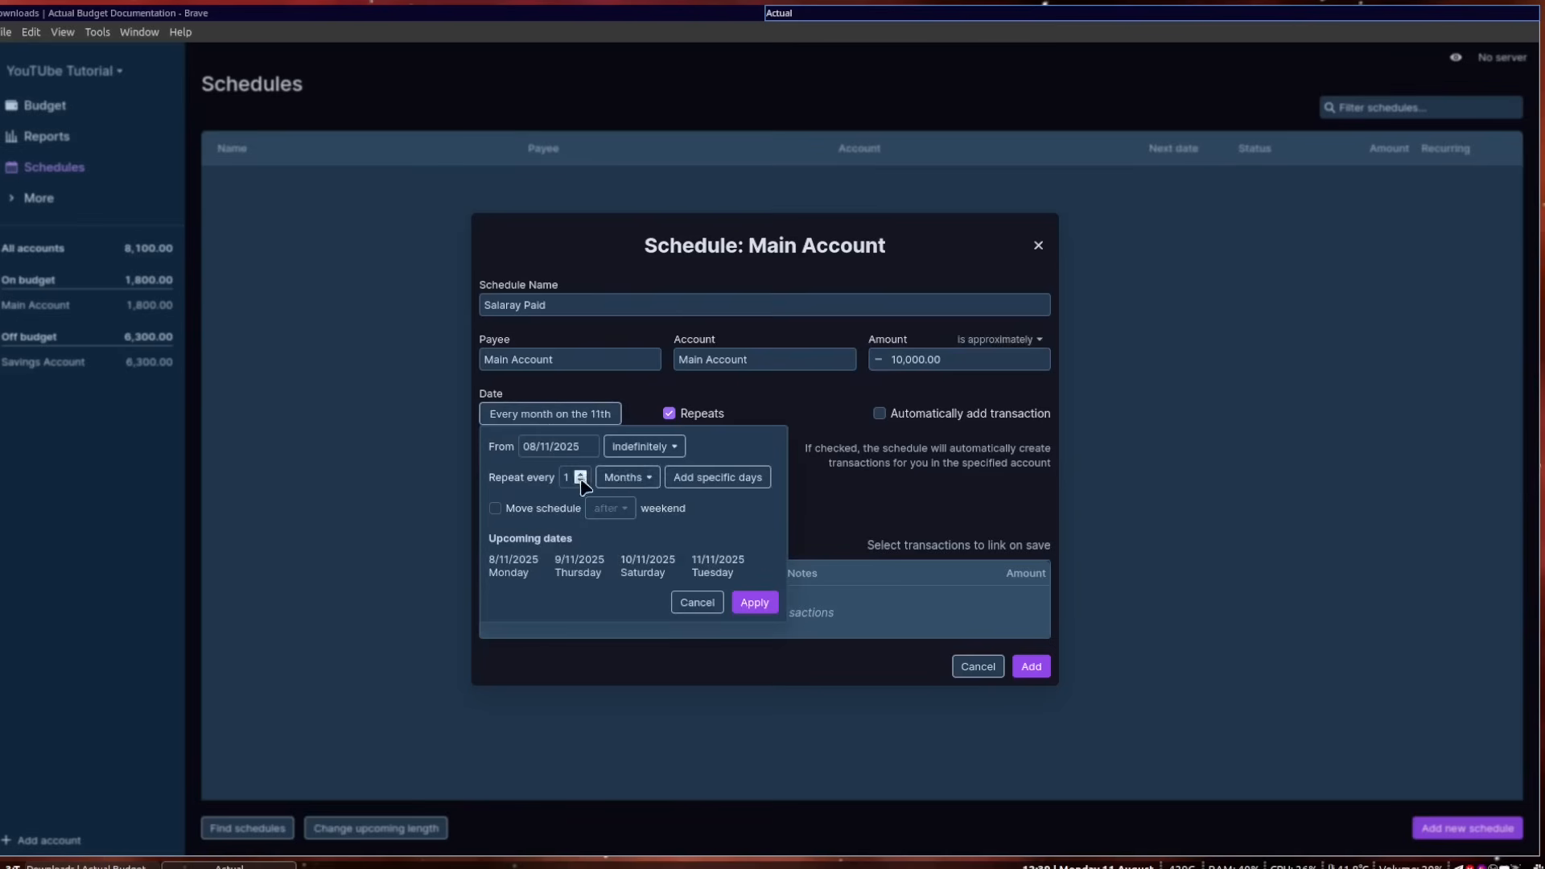
left_click(576, 451)
left_click(664, 523)
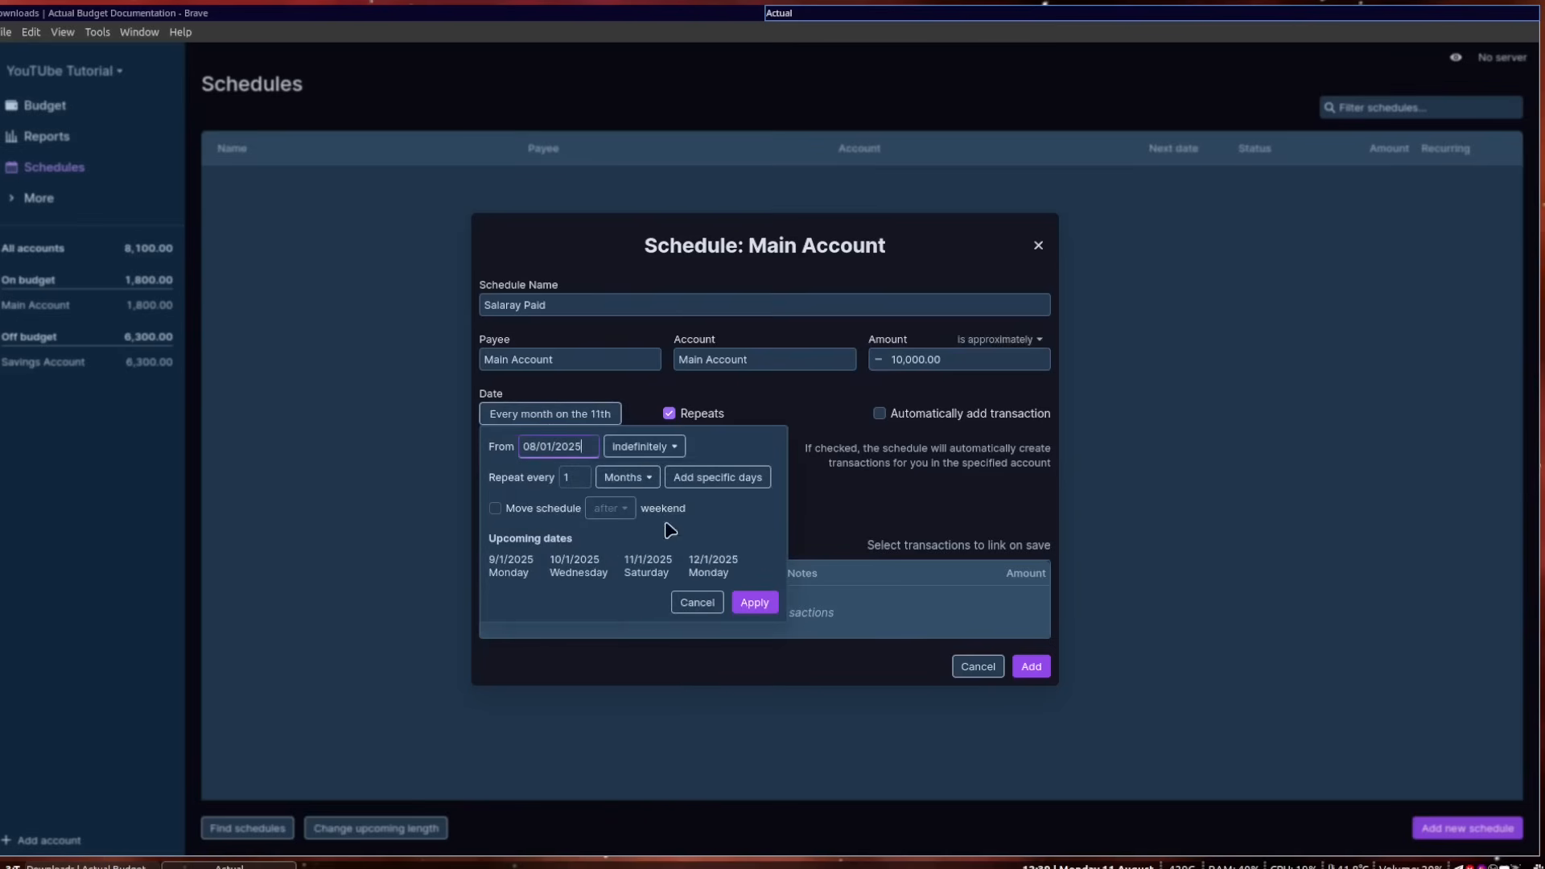
left_click(753, 604)
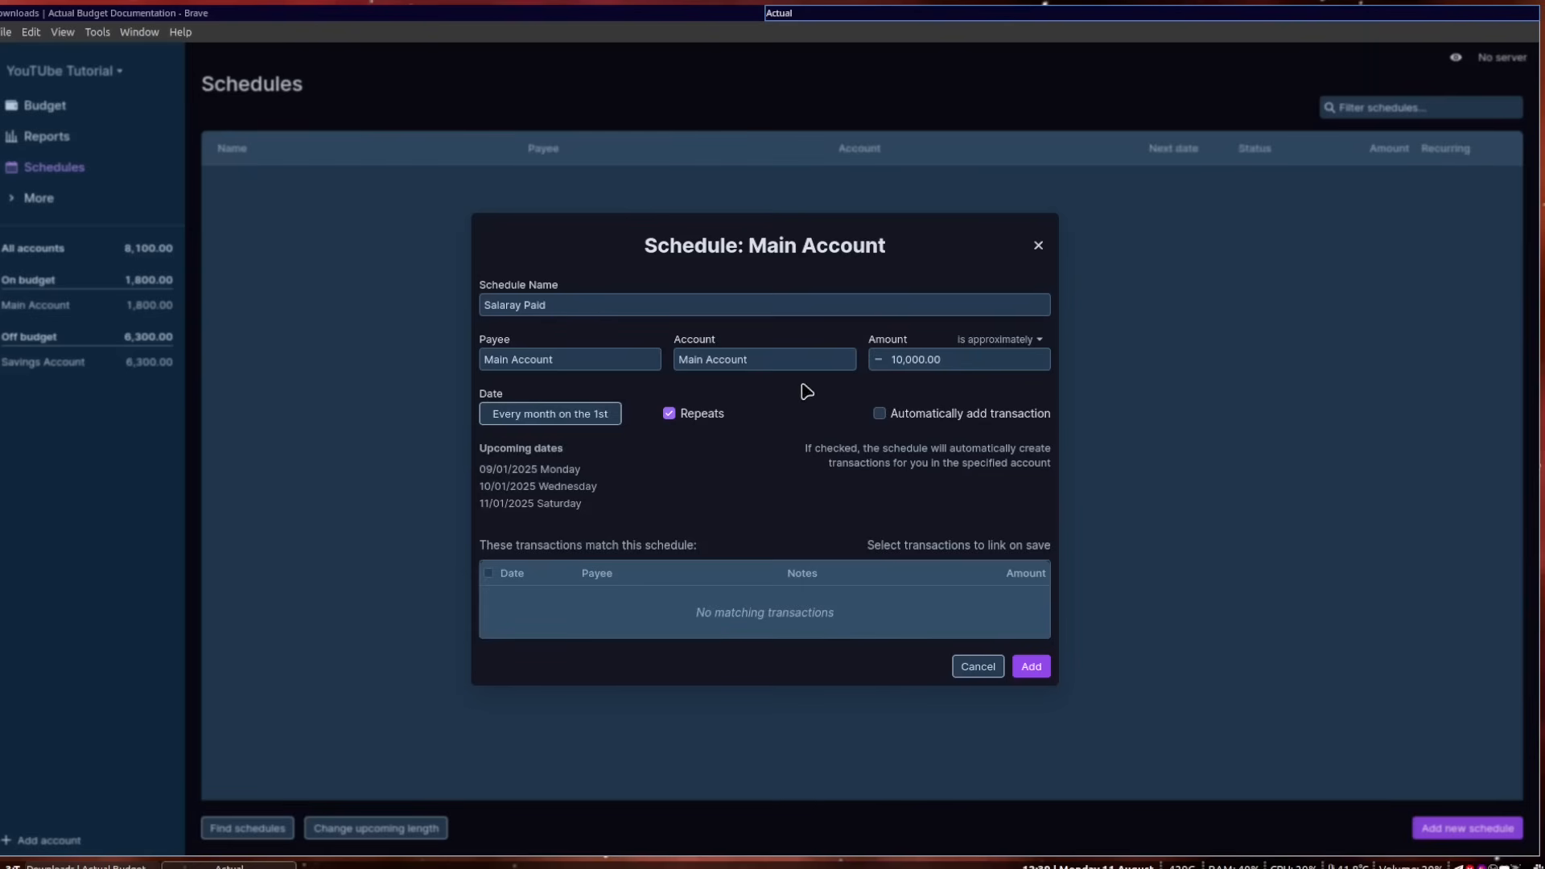
left_click(916, 416)
left_click(1035, 667)
Review the August and September budget, the salary schedule, the payees list, and the conditions of the rule linked to the schedule.
left_click(88, 115)
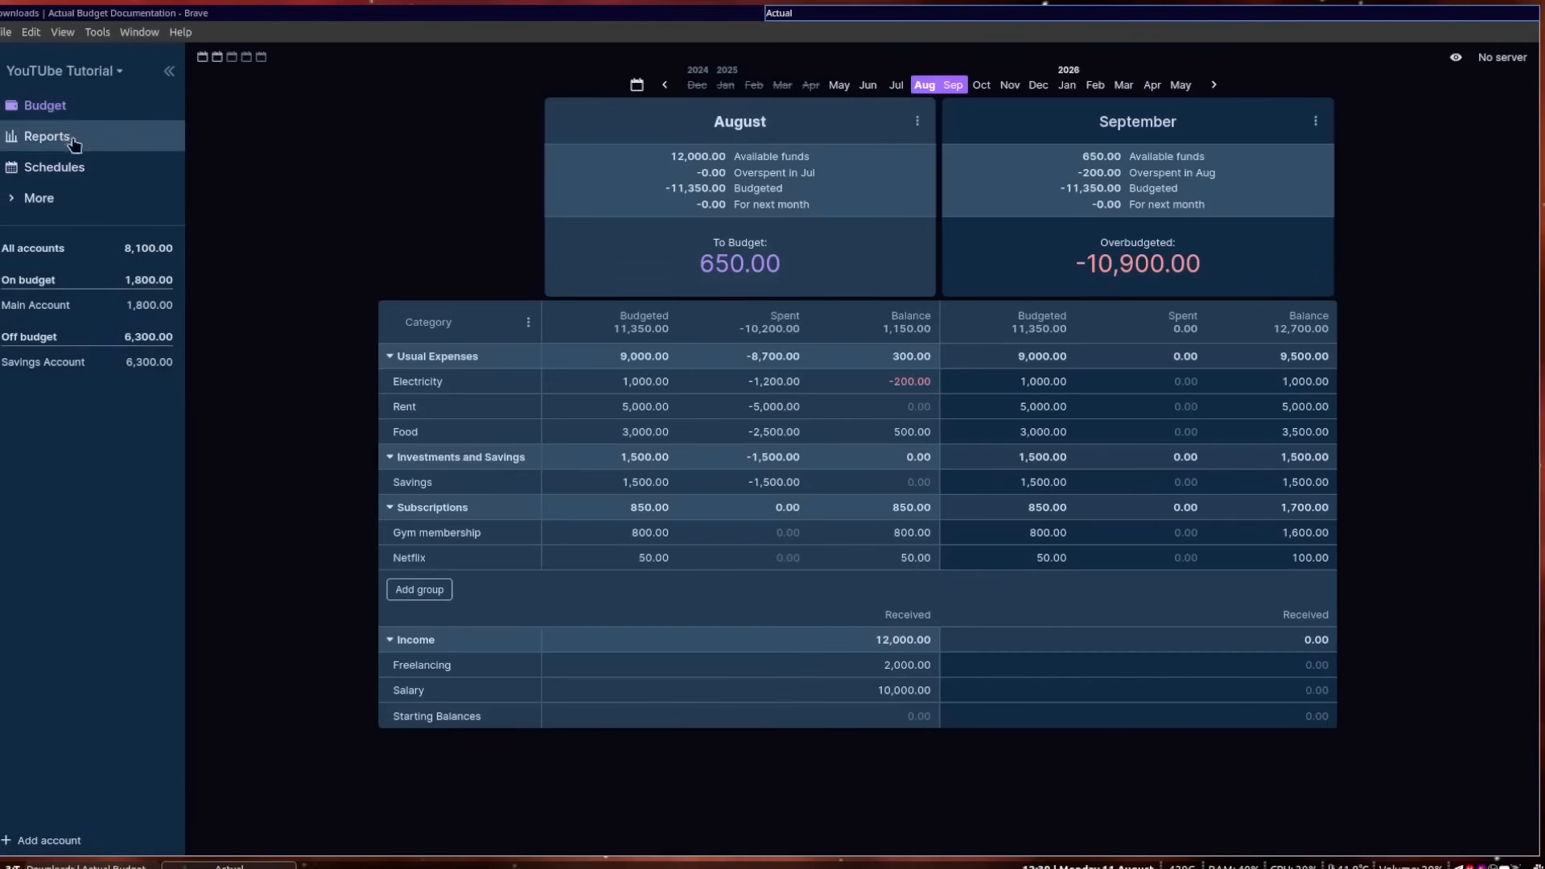
left_click(89, 182)
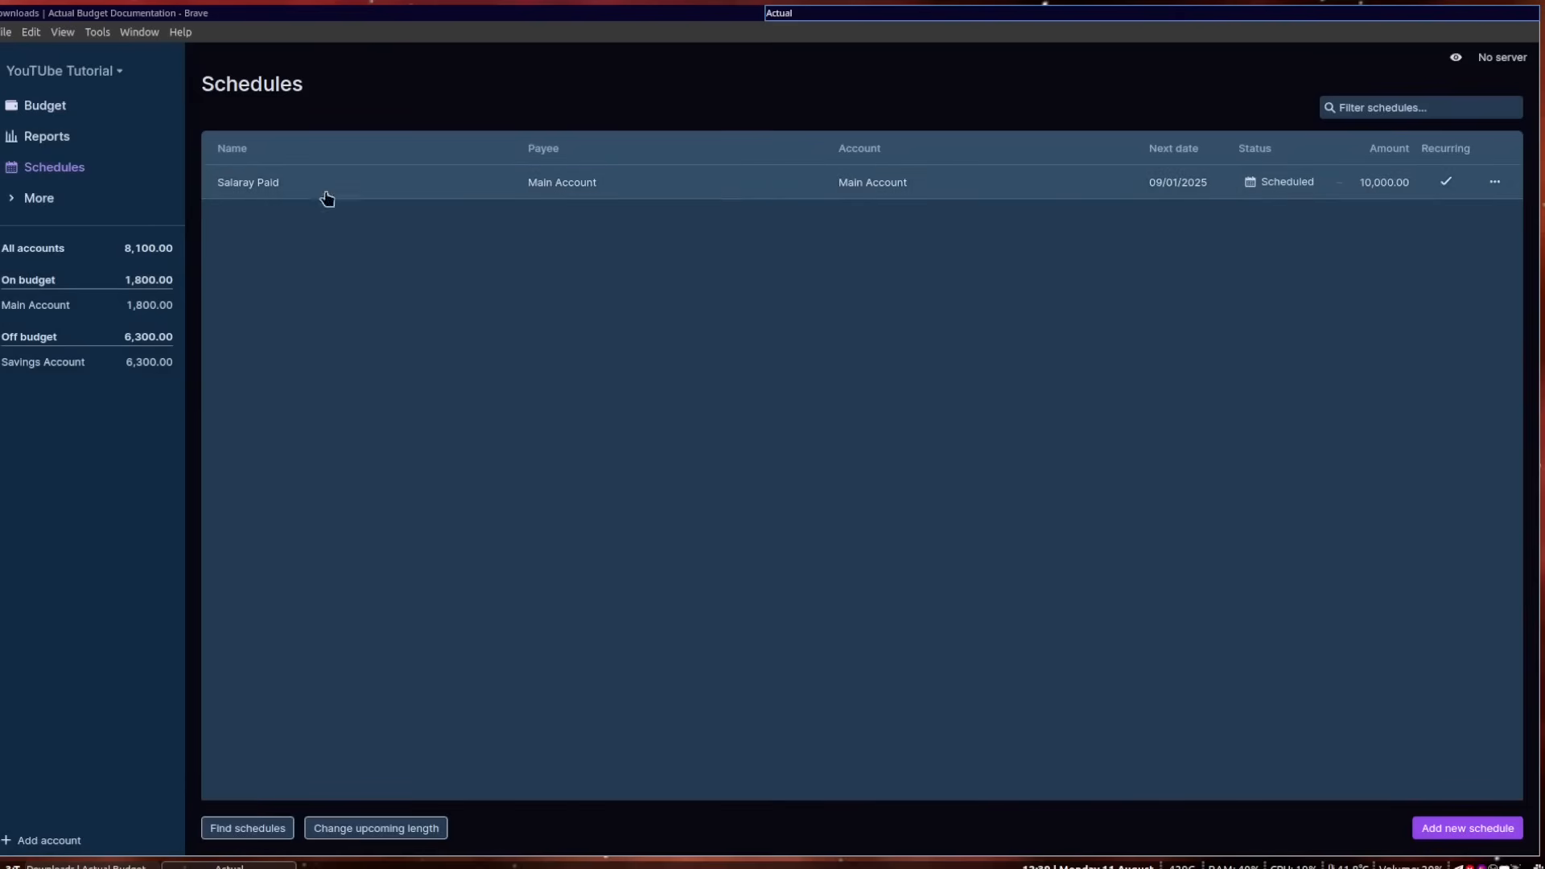
left_click(38, 198)
left_click(80, 232)
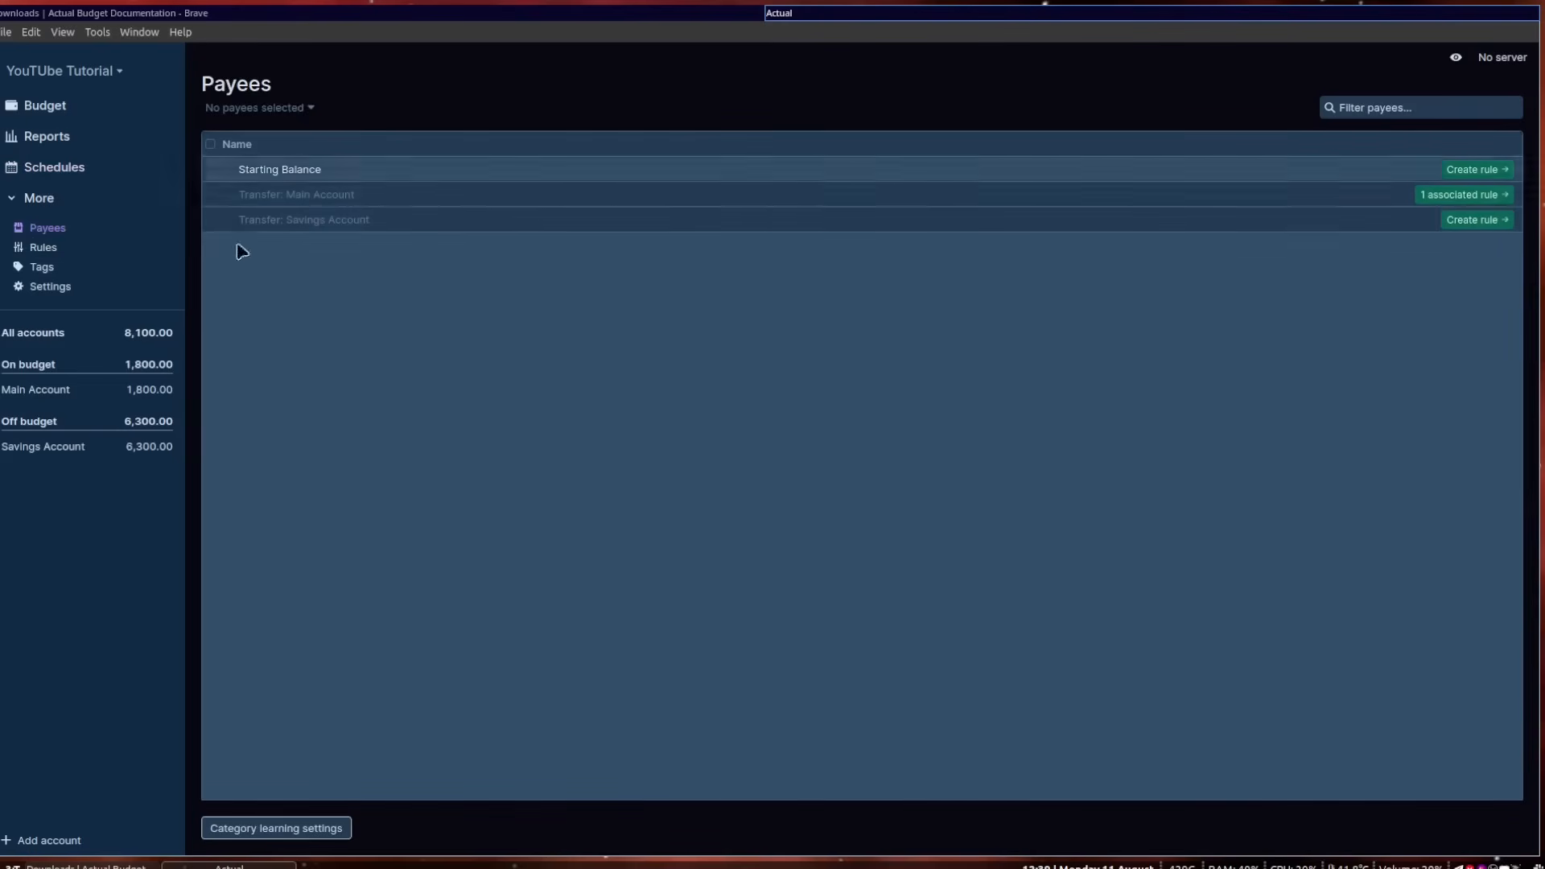
left_click(70, 257)
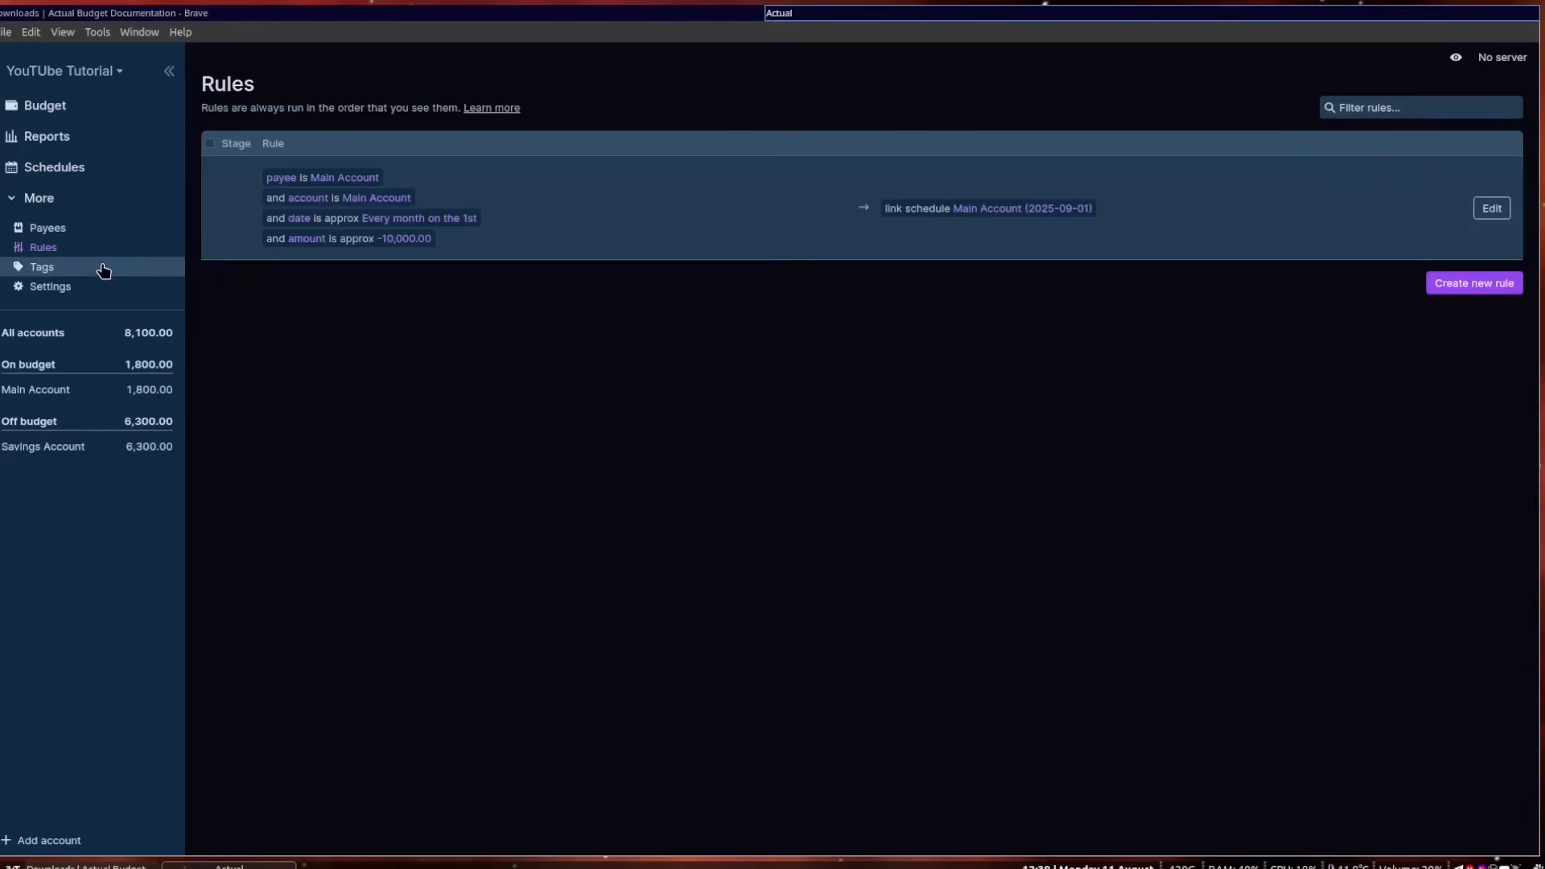
left_click_drag(484, 229, 235, 172)
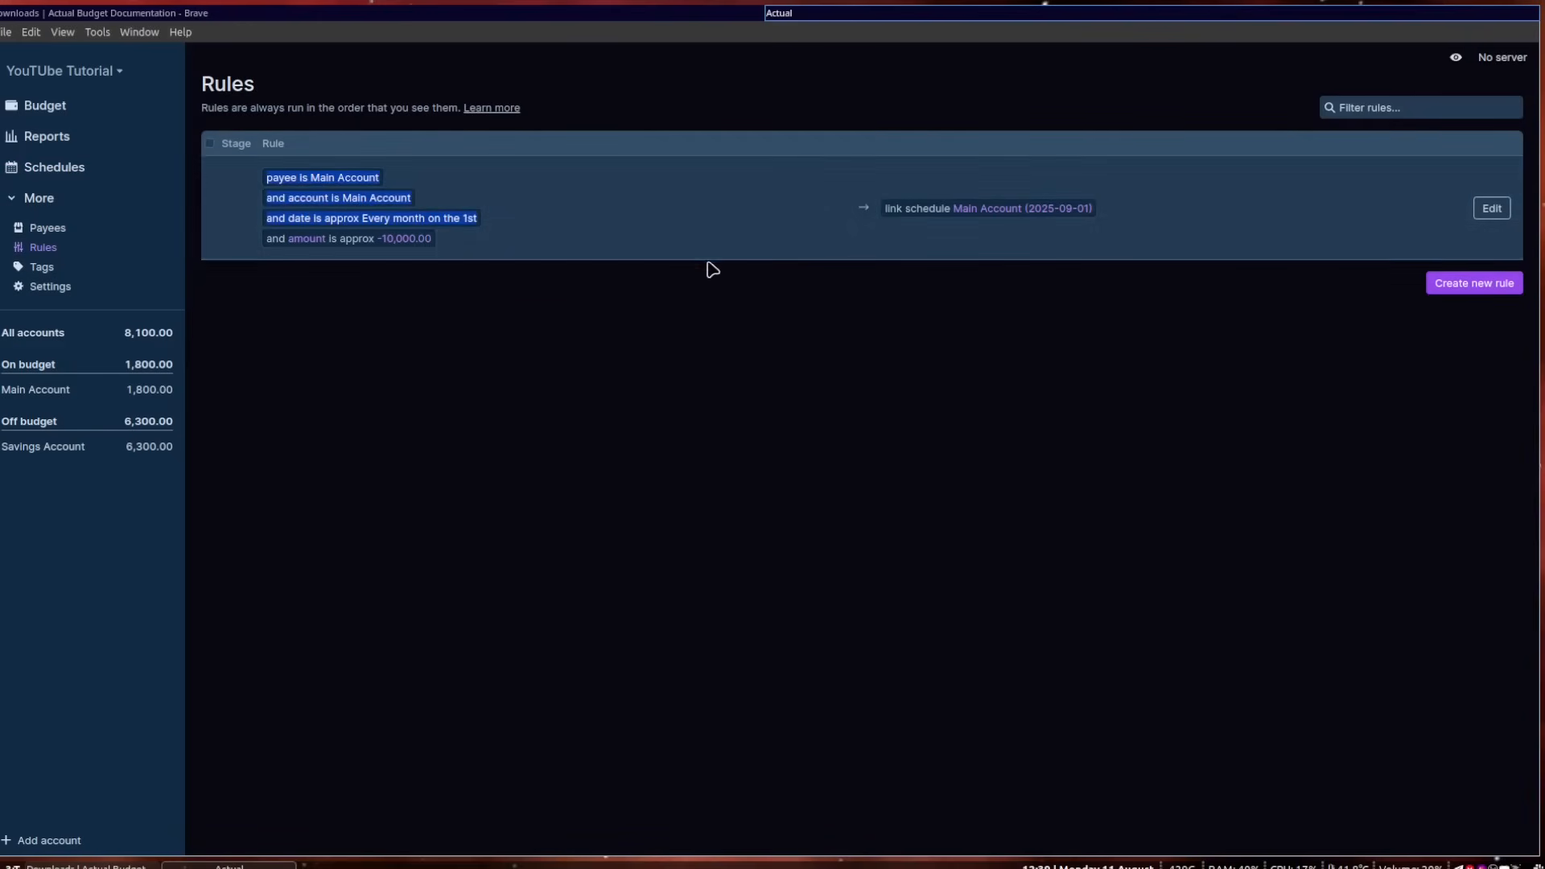
left_click(121, 169)
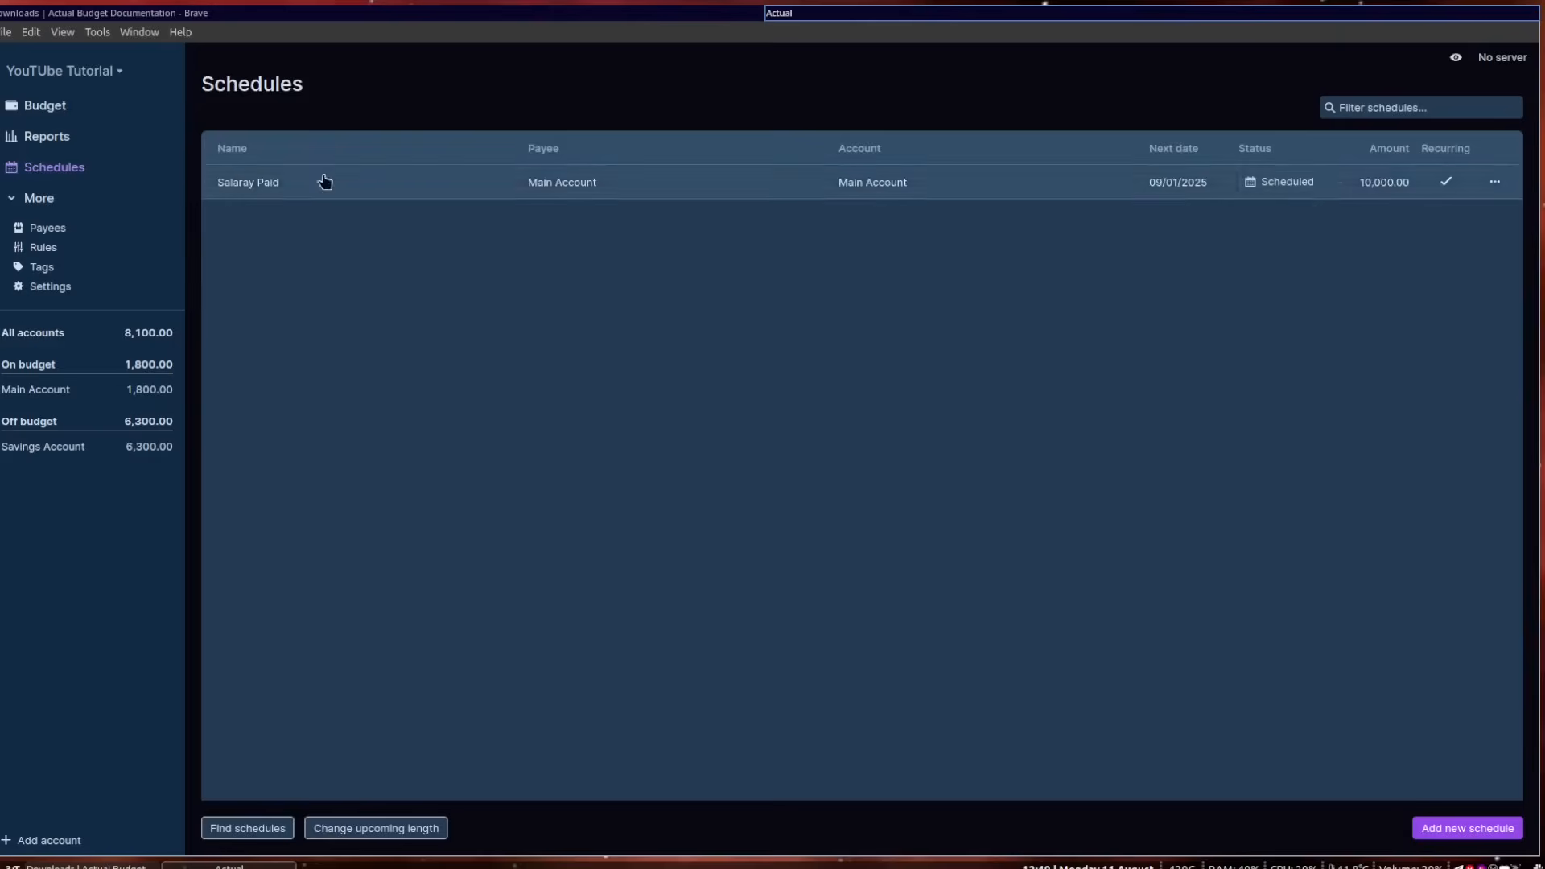
Examine the options for creating a new rule without saving one, and view the Tags and Settings pages.
left_click(45, 248)
left_click(1473, 283)
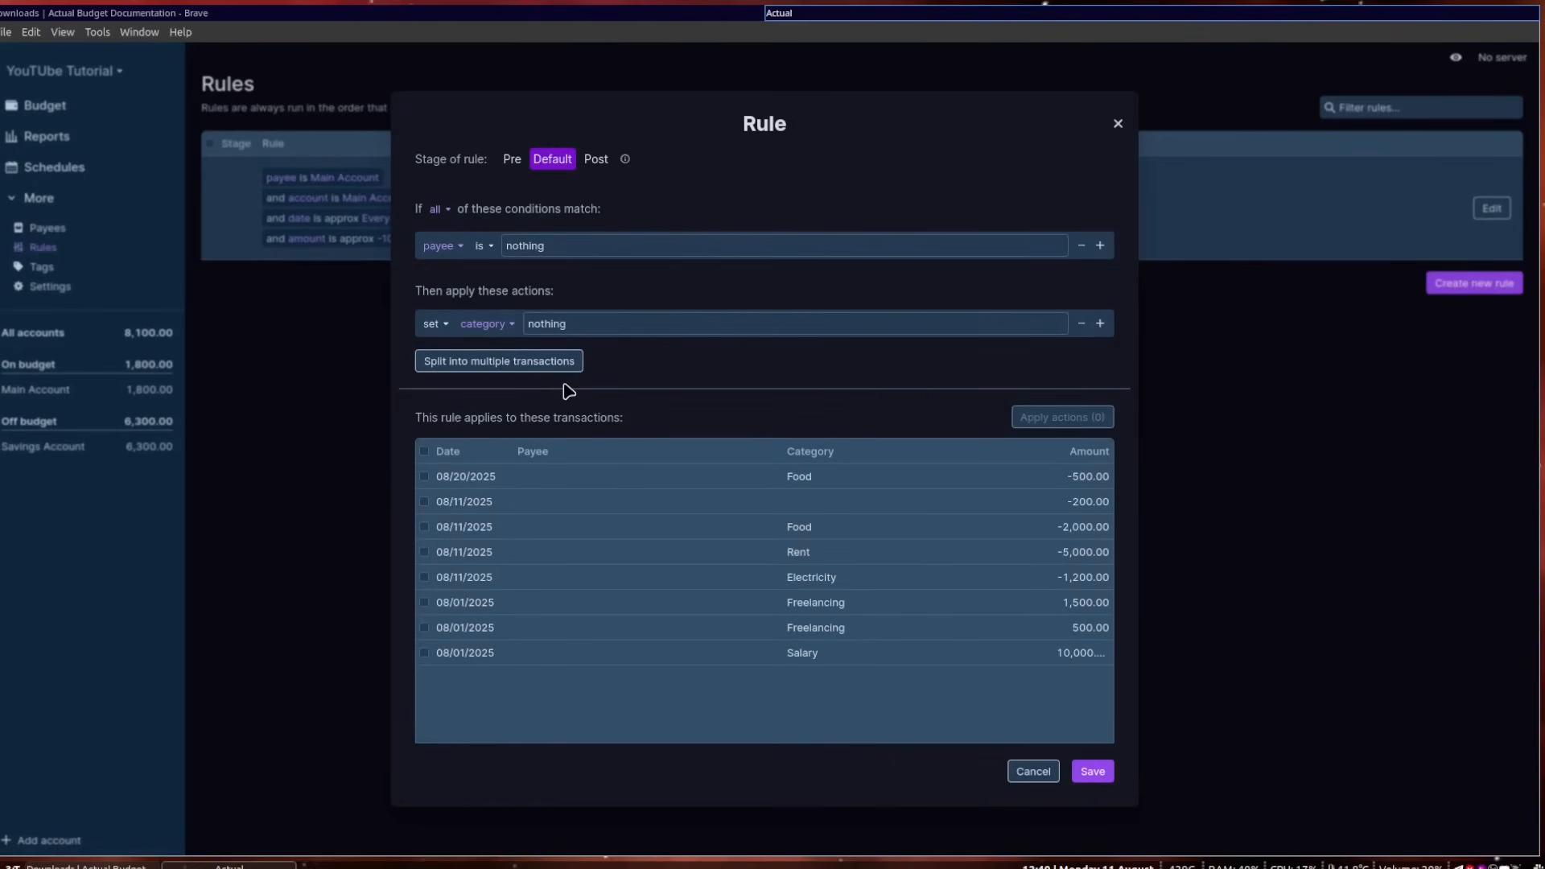
left_click(334, 332)
left_click(86, 266)
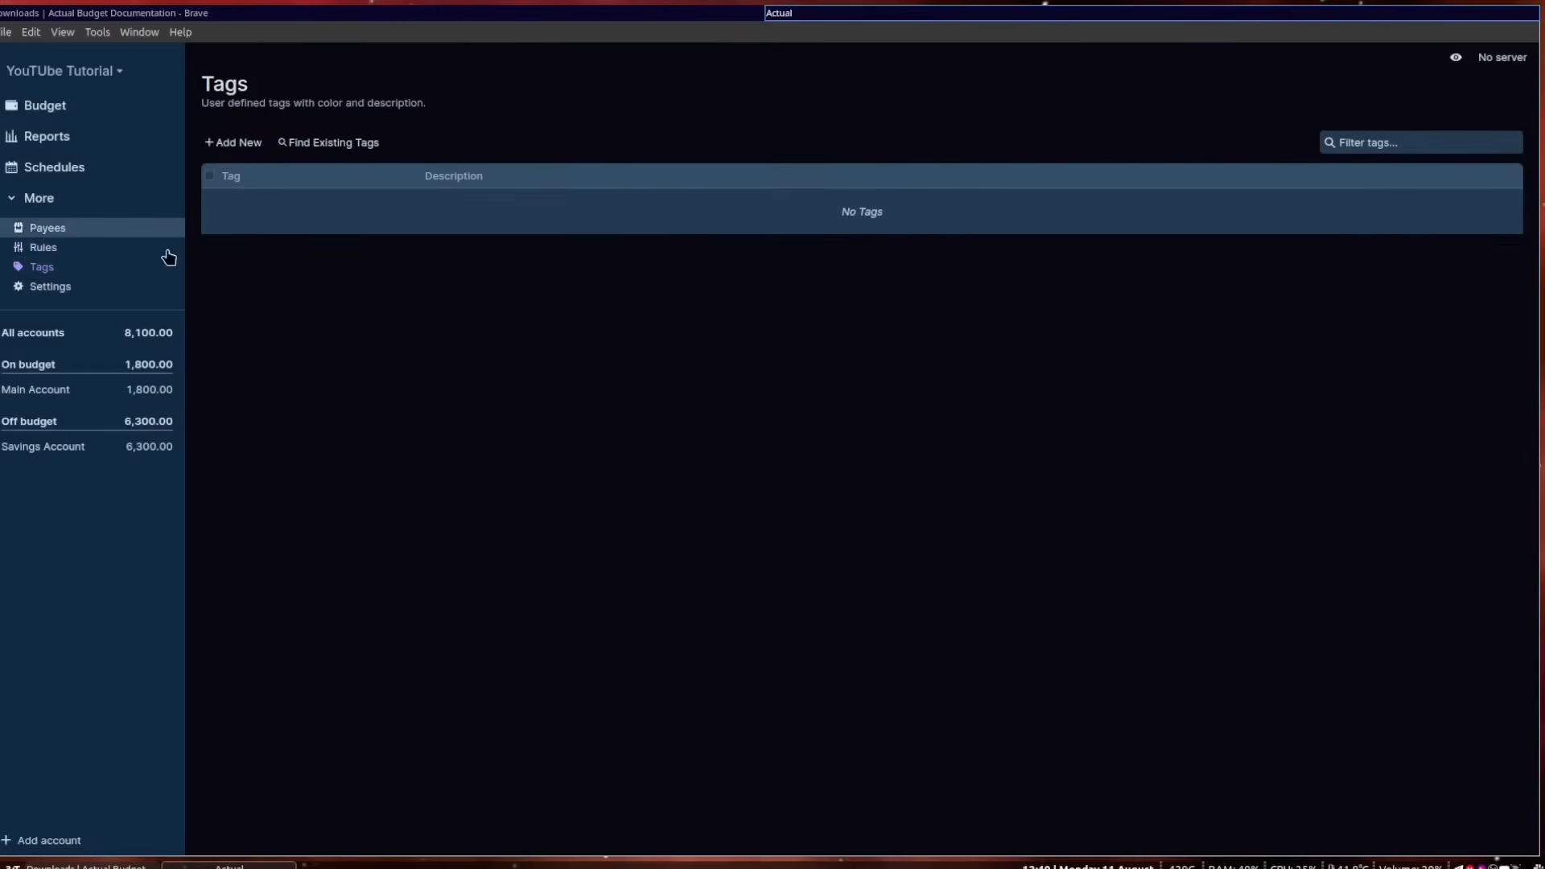
left_click(50, 289)
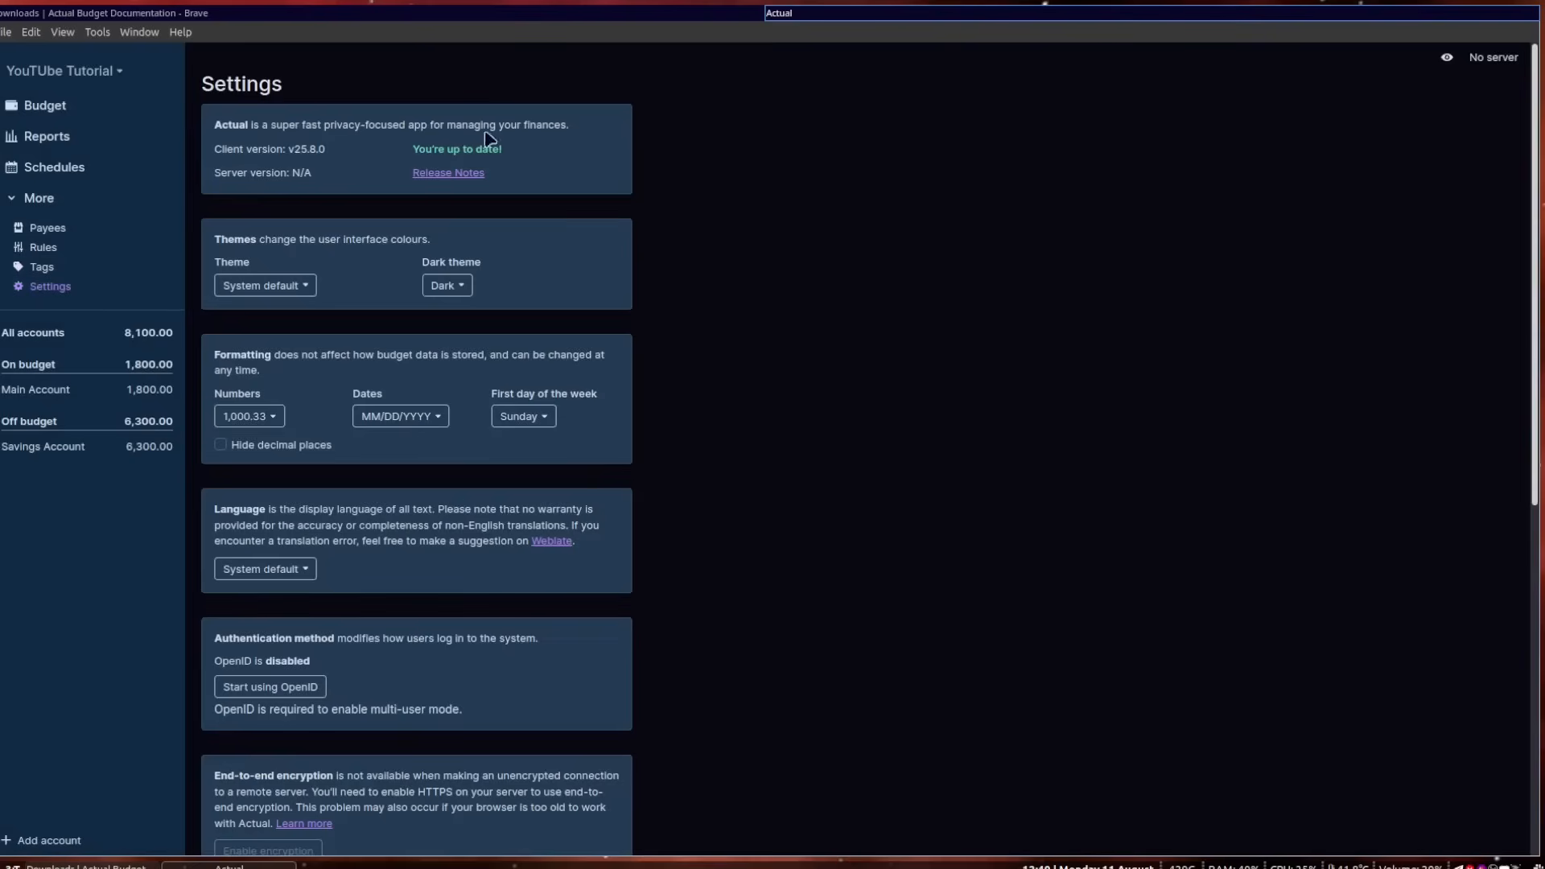